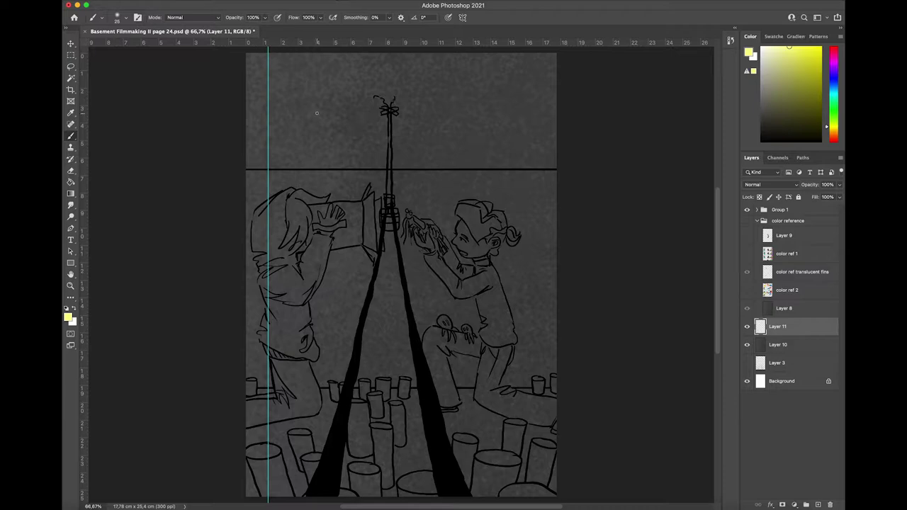
Paint a soft pale-yellow glow in the upper-left corner of the page on Layer 11 with a 3300 px brush.
key(bracketright)
key(bracketright)
key(bracketright)
key(bracketright)
key(bracketright)
key(bracketright)
key(bracketright)
key(bracketright)
key(bracketright)
key(bracketright)
key(bracketright)
key(bracketright)
key(bracketright)
key(bracketright)
key(bracketright)
key(bracketright)
key(bracketright)
key(bracketright)
key(bracketright)
key(bracketright)
scroll(292, 96, down, 5)
key(bracketright)
key(bracketright)
key(bracketright)
key(bracketright)
key(bracketright)
key(bracketright)
key(bracketright)
key(bracketright)
key(bracketright)
key(bracketright)
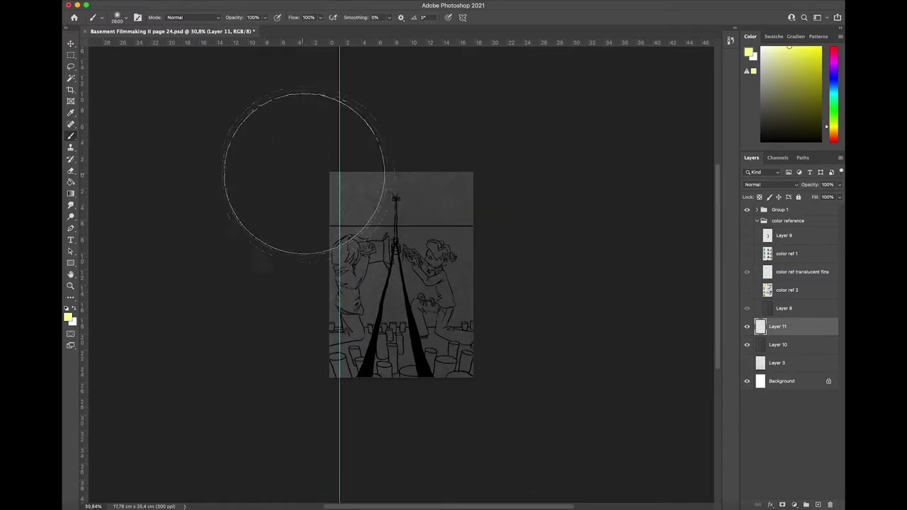
key(bracketright)
key(bracketright)
key(bracketright)
key(bracketright)
key(bracketright)
click(303, 175)
Lower Layer 11's opacity to 25% and keep its blend mode at Normal.
click(839, 185)
drag(833, 197, 806, 196)
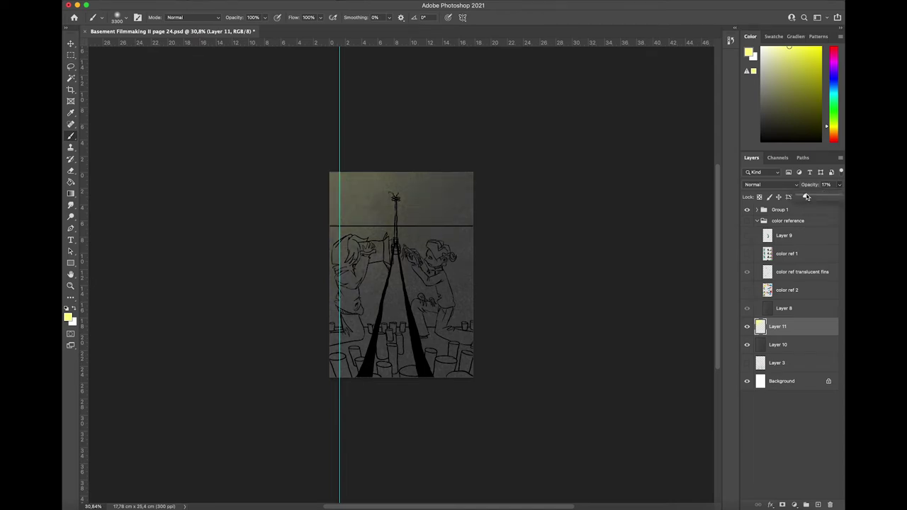
click(794, 184)
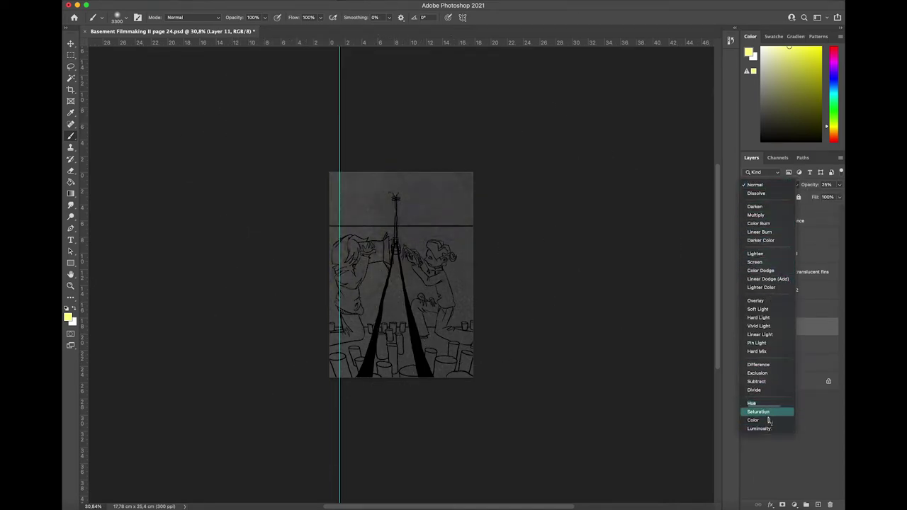
click(618, 310)
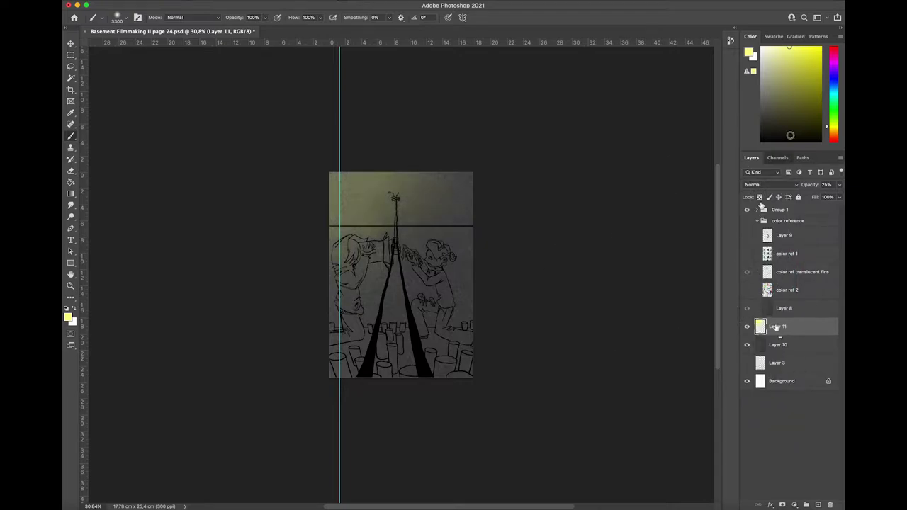
Paint a more saturated yellow glow over the same corner on a new layer at 39% opacity and merge it into Layer 11.
click(821, 47)
click(818, 504)
click(294, 122)
click(840, 185)
drag(840, 197, 813, 198)
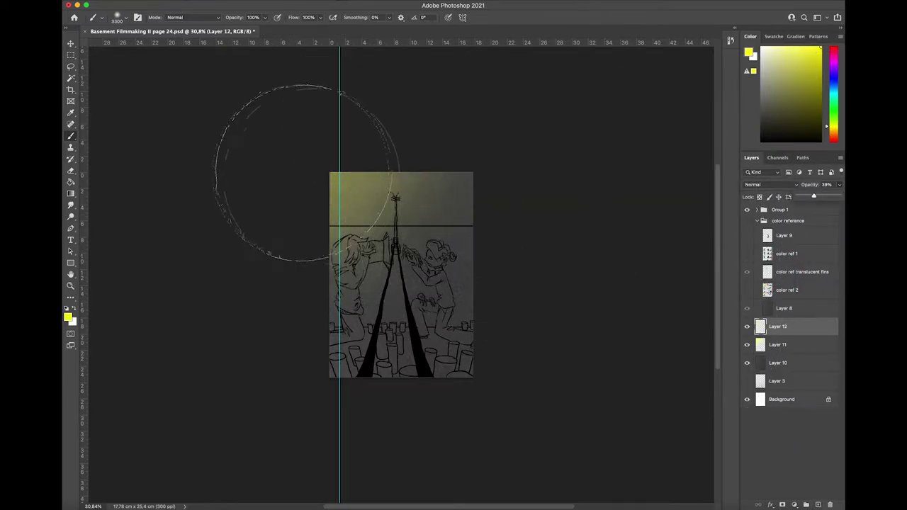
click(304, 159)
right_click(788, 323)
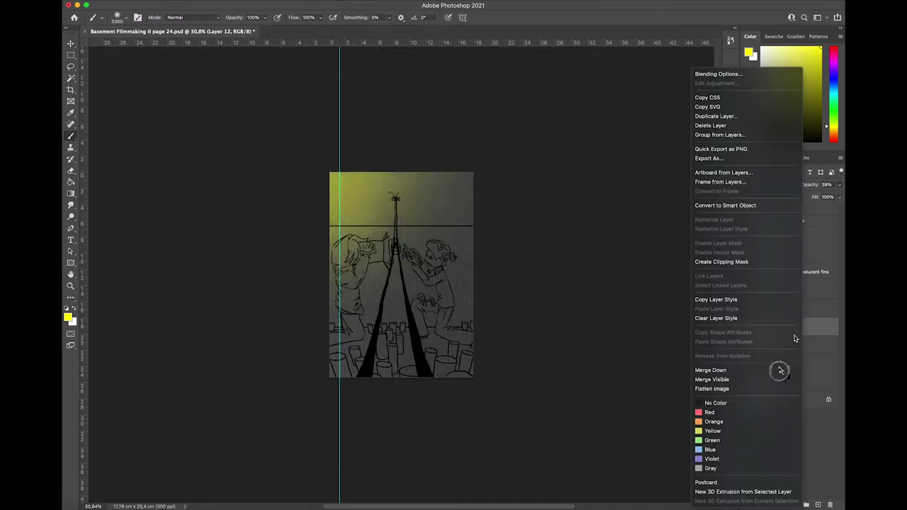
click(783, 369)
Set the merged Layer 11 to 36% opacity with the Linear Dodge (Add) blend mode.
drag(839, 184, 813, 198)
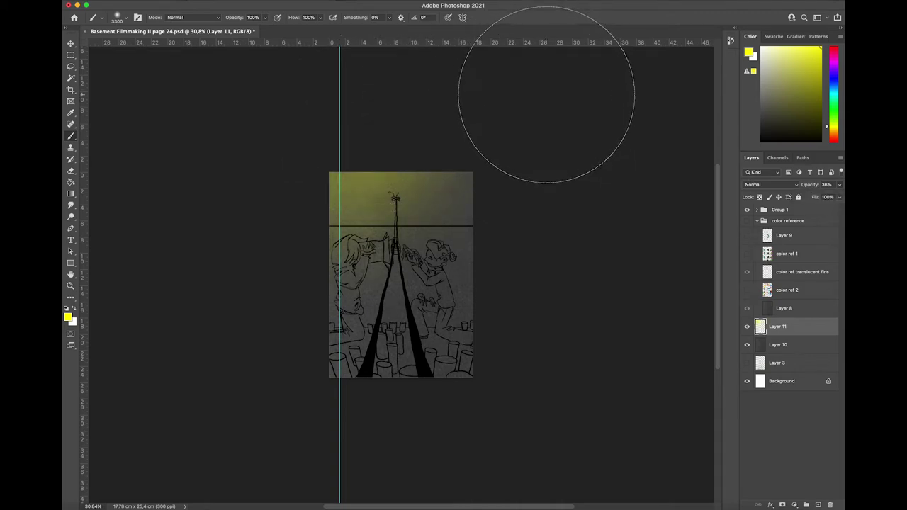
click(776, 184)
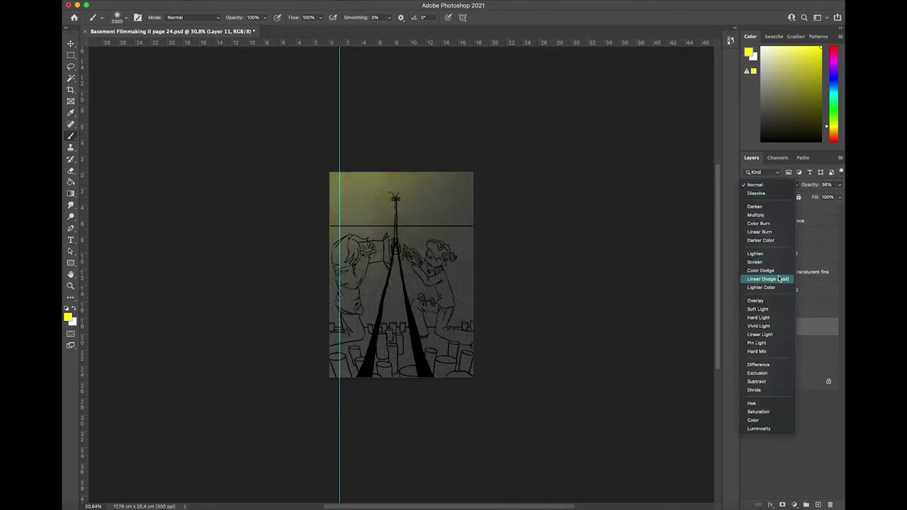
click(778, 279)
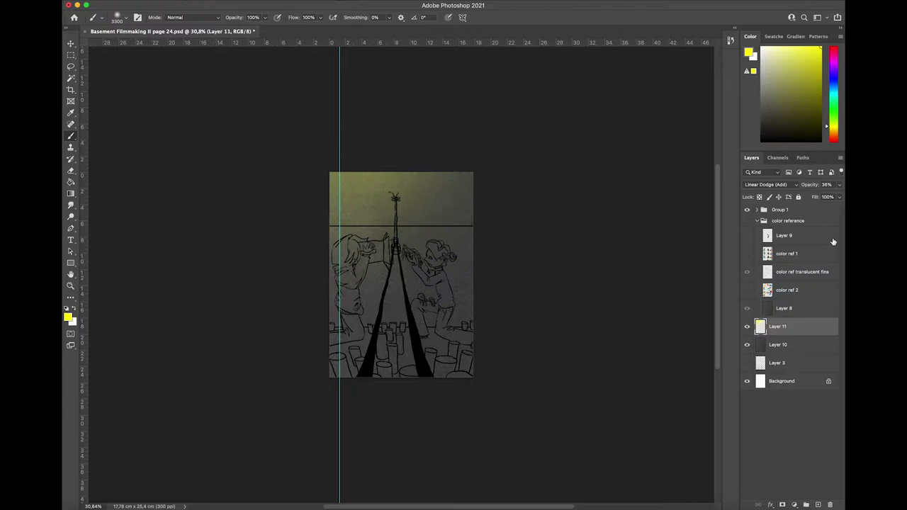
Add a new layer beneath Layer 11, lower Layer 11's opacity to 22%, and make the new layer active.
click(819, 504)
drag(802, 327, 804, 346)
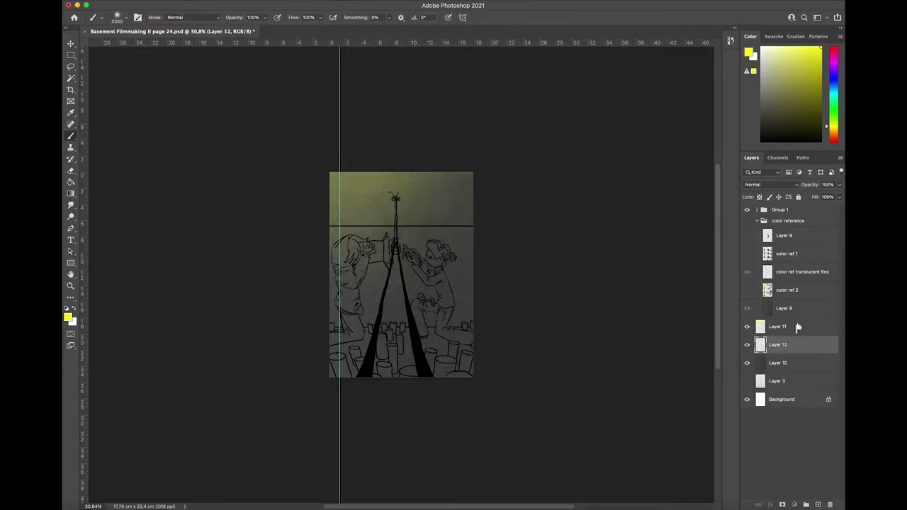
click(798, 327)
click(840, 185)
drag(812, 198, 811, 199)
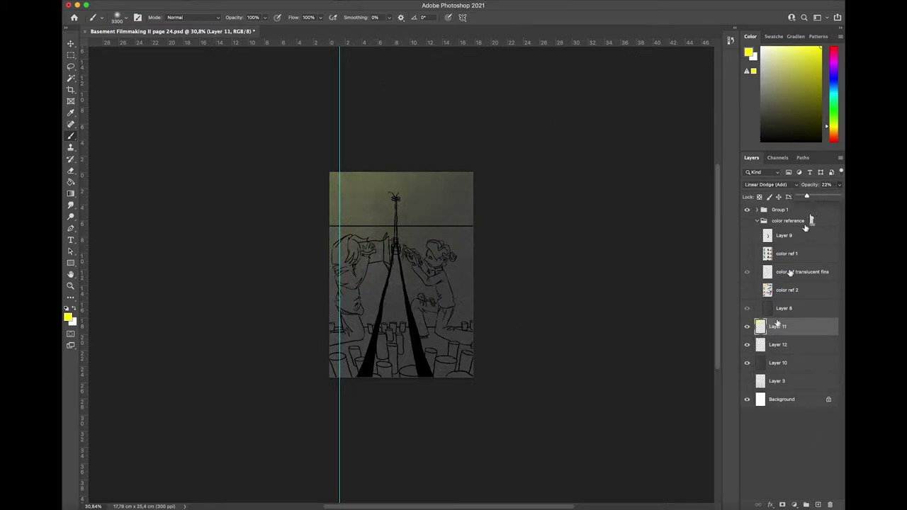
click(780, 344)
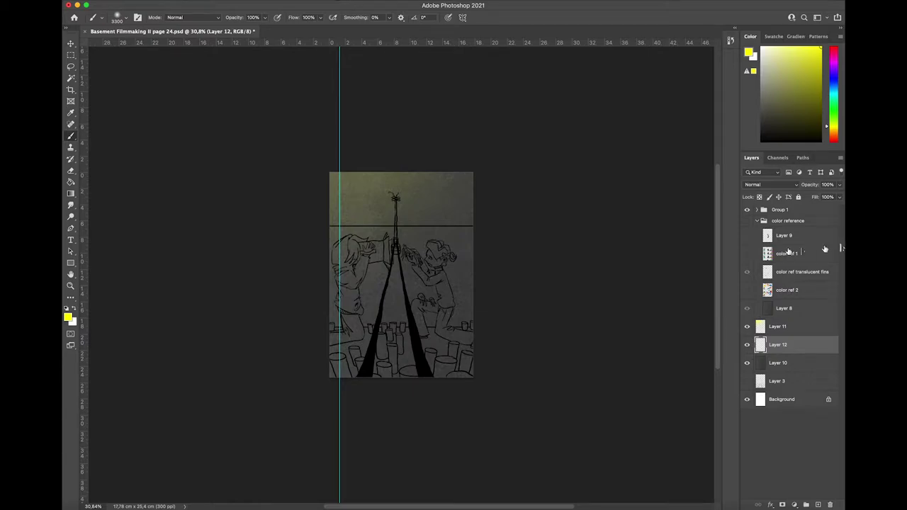
Show Layer 9 in the color reference group and reduce the brush size to 250 px.
click(747, 237)
key(alt+bracketright)
key(alt+bracketright)
key(alt+bracketright)
key(alt+bracketright)
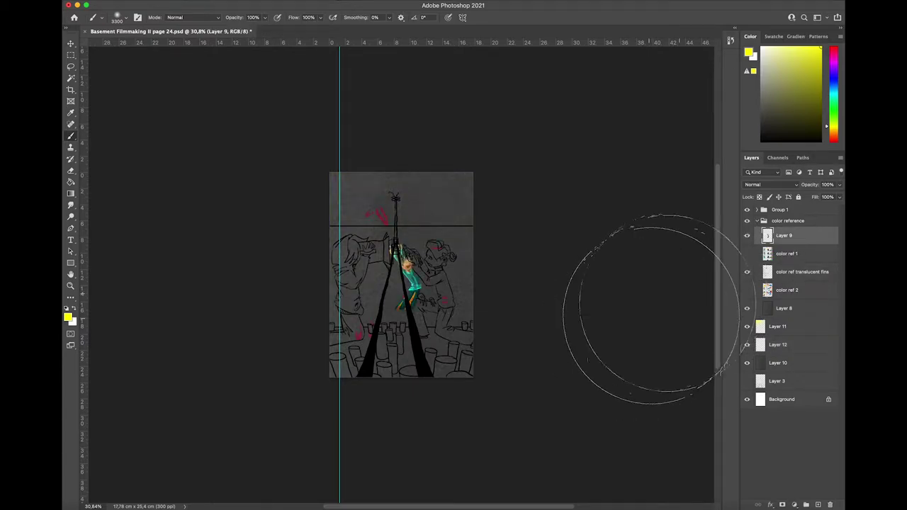
key(super+plus)
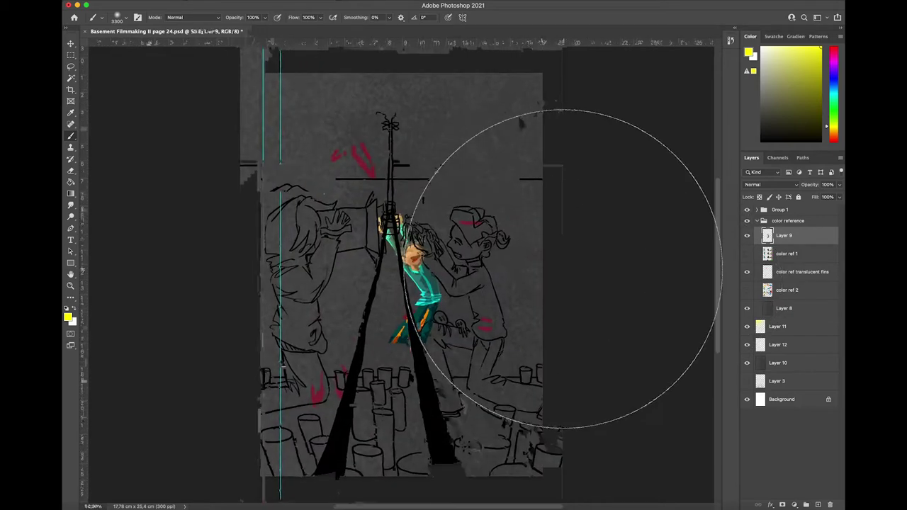
scroll(563, 269, up, 3)
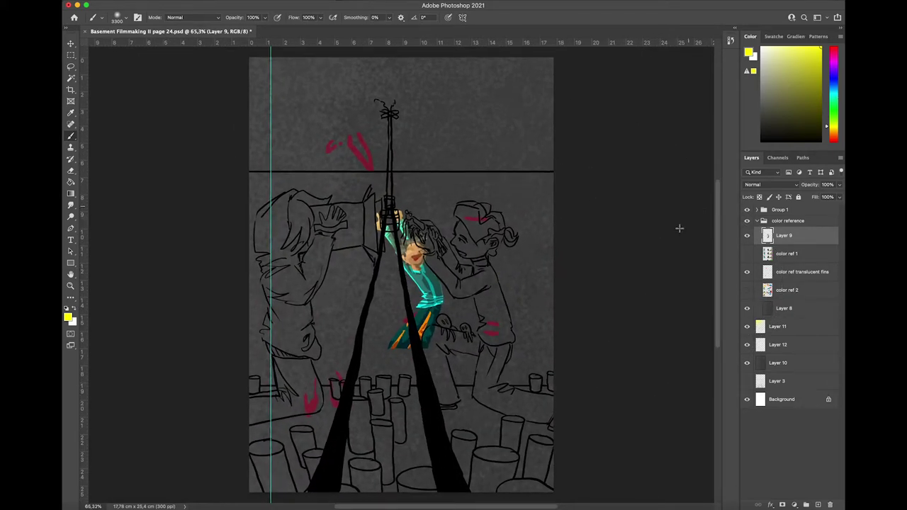
key(bracketleft)
key(bracketleft)
key(bracketleft)
key(bracketleft)
key(bracketleft)
key(bracketleft)
key(bracketleft)
key(bracketleft)
key(bracketleft)
key(bracketleft)
key(bracketleft)
key(bracketleft)
key(bracketleft)
key(bracketleft)
key(bracketleft)
Show the color ref 2 layer and hide Layer 8 and color ref 1.
click(748, 289)
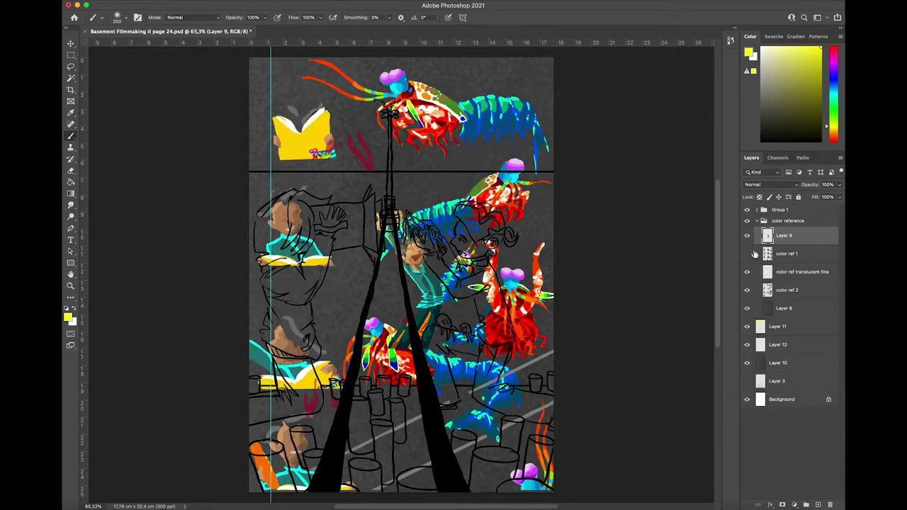
click(747, 307)
click(794, 254)
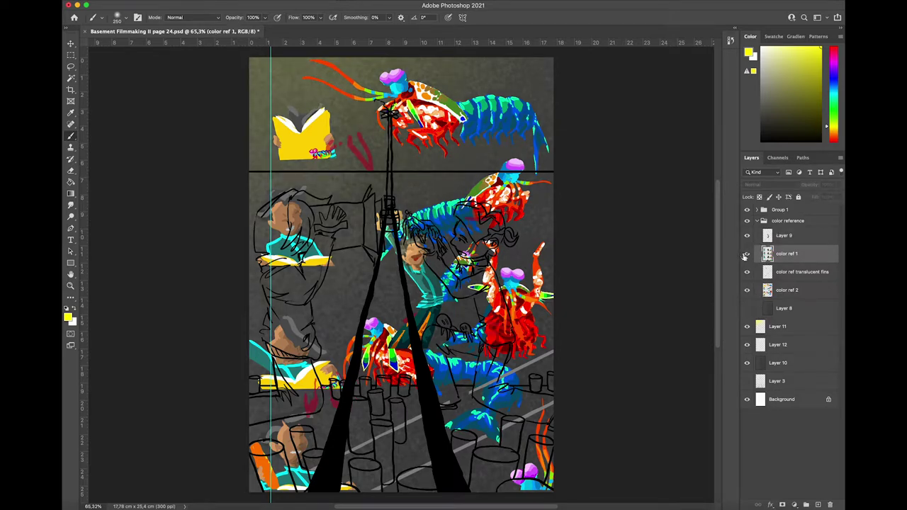
click(746, 253)
Sample the skin brown and the bright turquoise shirt colour from the reference figures as the foreground colour.
key(i)
click(284, 212)
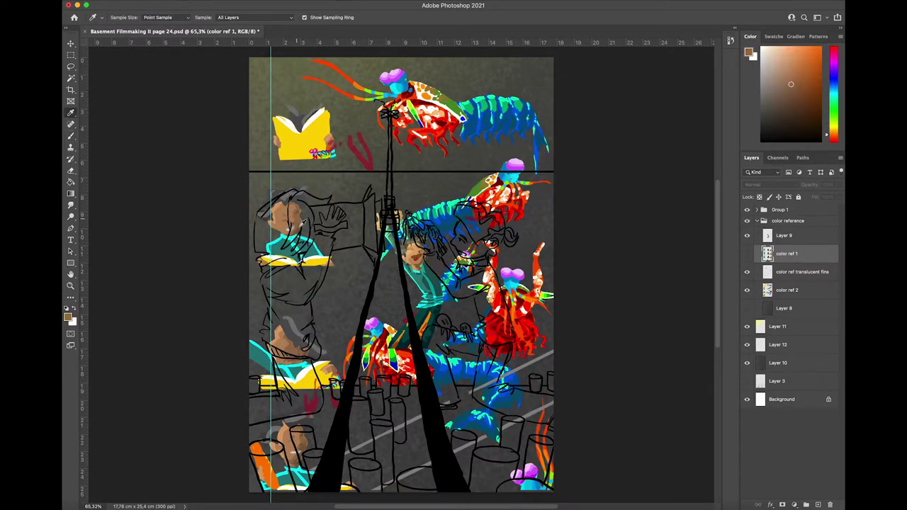
click(303, 198)
click(274, 251)
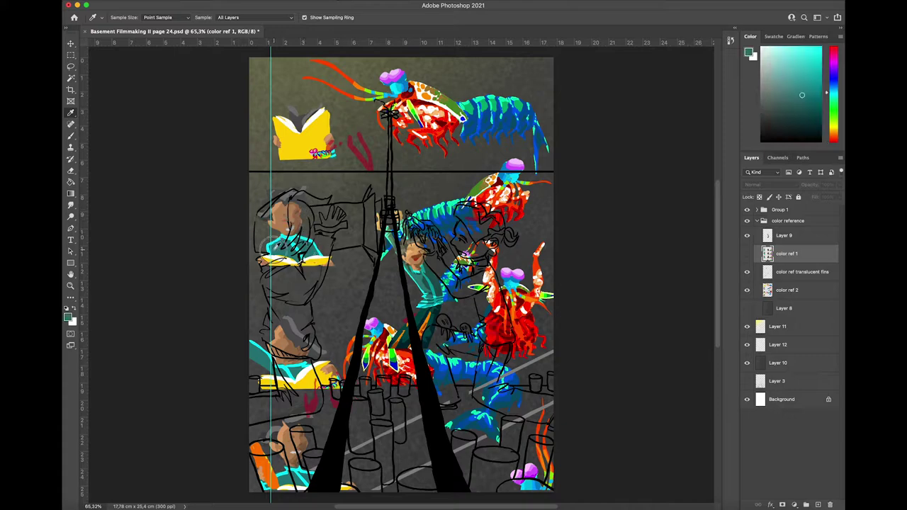
click(276, 243)
Collapse and hide the color reference group and make Layer 12 active.
key(b)
click(757, 221)
click(746, 221)
click(794, 257)
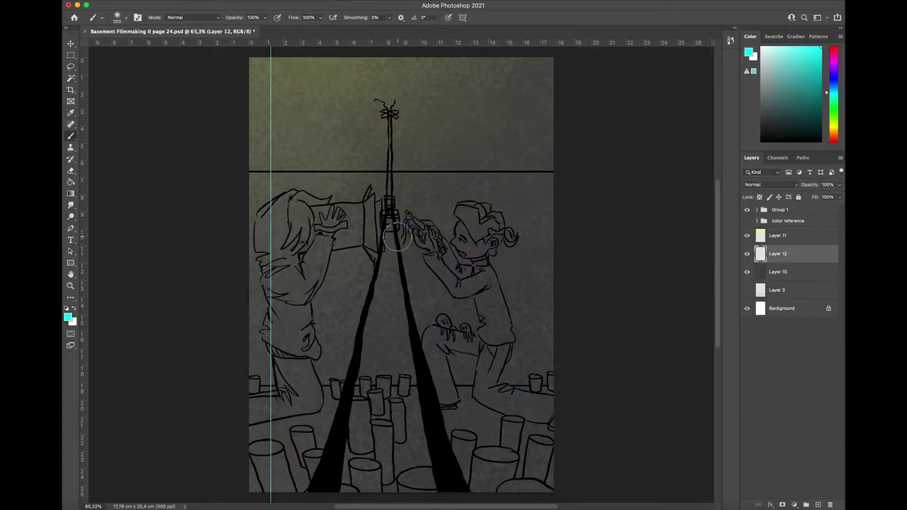
Lasso the whole outline of the kneeling figure with the hair bun, including arms and both legs, and save the file.
key(l)
mouse_move(480, 335)
mouse_down()
mouse_move(472, 297)
mouse_move(428, 271)
mouse_move(422, 252)
mouse_move(461, 278)
mouse_move(471, 273)
mouse_move(504, 324)
mouse_up()
mouse_move(411, 227)
mouse_down()
mouse_move(430, 252)
mouse_move(447, 210)
mouse_move(425, 215)
mouse_move(422, 228)
mouse_move(423, 220)
mouse_move(440, 231)
mouse_move(459, 262)
mouse_move(470, 260)
mouse_move(447, 239)
mouse_move(454, 213)
mouse_move(463, 199)
mouse_move(500, 213)
mouse_move(518, 239)
mouse_move(491, 258)
mouse_move(511, 345)
mouse_move(484, 351)
mouse_move(472, 286)
mouse_move(438, 271)
mouse_move(428, 238)
mouse_up()
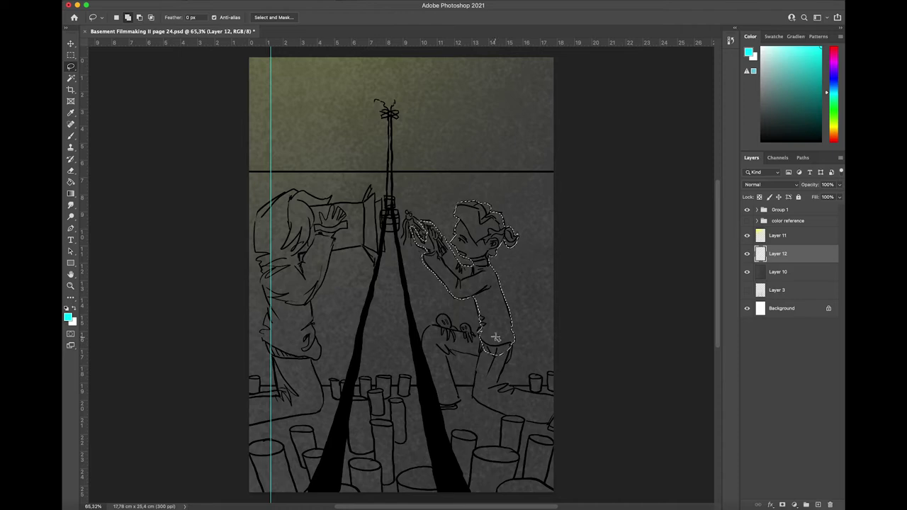
mouse_move(493, 338)
mouse_down()
mouse_move(476, 360)
mouse_move(472, 398)
mouse_move(551, 428)
mouse_move(561, 401)
mouse_move(508, 386)
mouse_up()
drag(511, 345, 502, 339)
mouse_move(435, 404)
mouse_down()
mouse_move(457, 405)
mouse_move(449, 351)
mouse_move(484, 346)
mouse_move(432, 326)
mouse_up()
key(super+s)
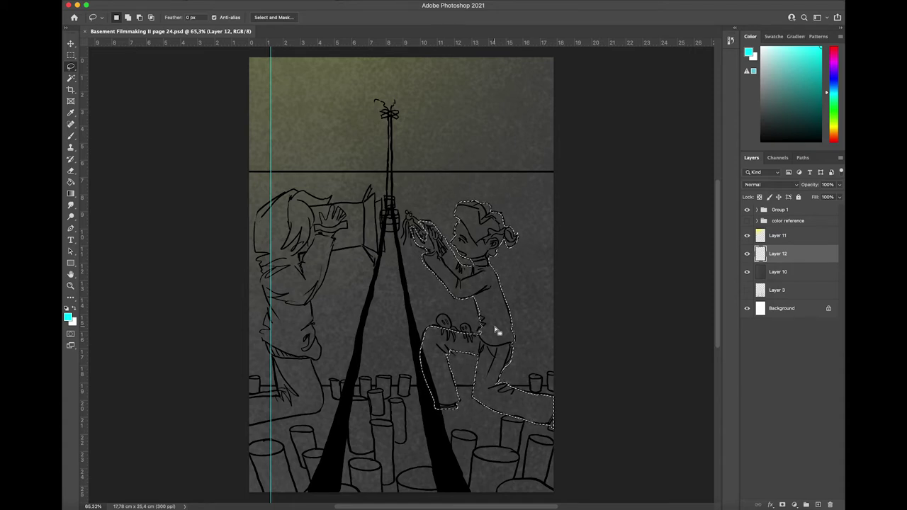
Fill the selected kneeling figure with white on Layer 12.
click(761, 48)
key(g)
click(469, 287)
Lasso the long-haired figure holding the box, including the hair tip and raised hand.
key(l)
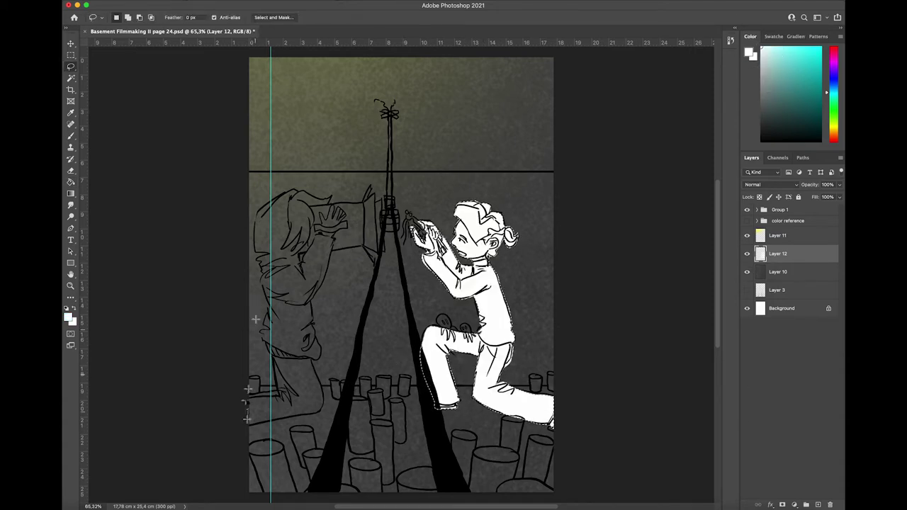
mouse_move(246, 418)
mouse_down()
mouse_move(303, 415)
mouse_move(323, 237)
mouse_move(265, 297)
mouse_move(270, 355)
mouse_move(248, 418)
mouse_up()
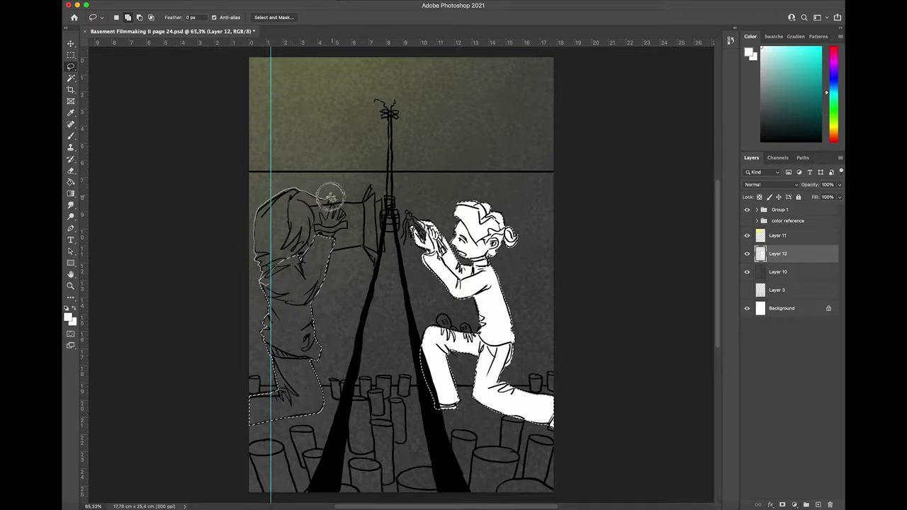
mouse_move(330, 197)
mouse_down()
mouse_move(312, 217)
mouse_move(290, 282)
mouse_up()
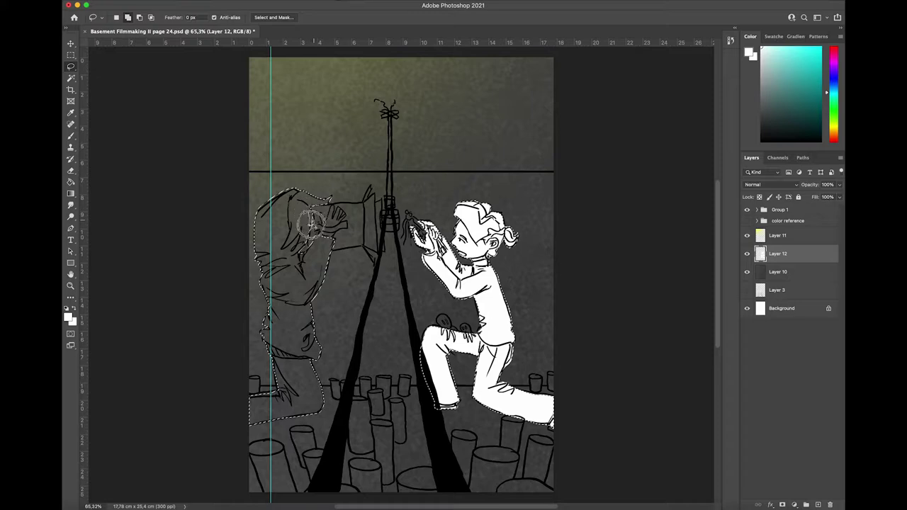
mouse_move(320, 247)
mouse_down()
mouse_move(320, 215)
mouse_move(341, 210)
mouse_move(332, 248)
mouse_move(320, 231)
mouse_move(343, 223)
mouse_move(338, 213)
mouse_up()
Fill the long-haired figure with white and clear the selection.
key(g)
click(312, 266)
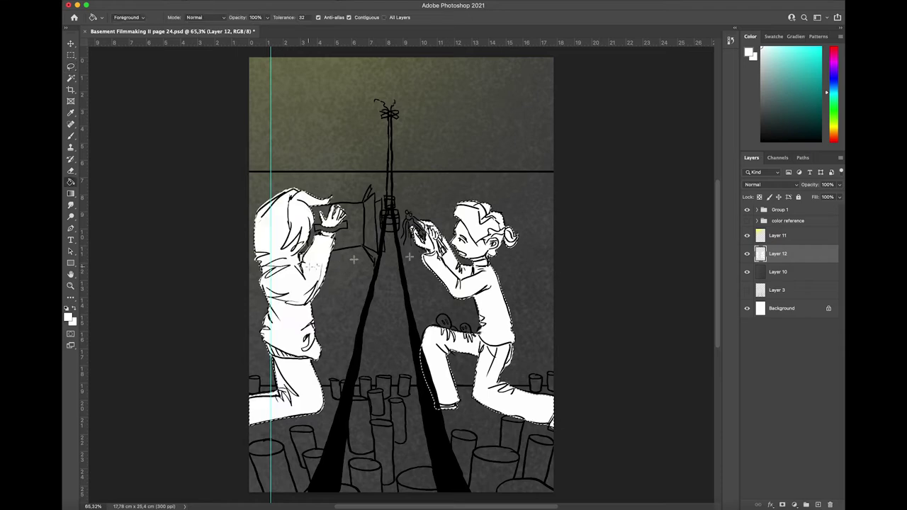
key(l)
key(ctrl+d)
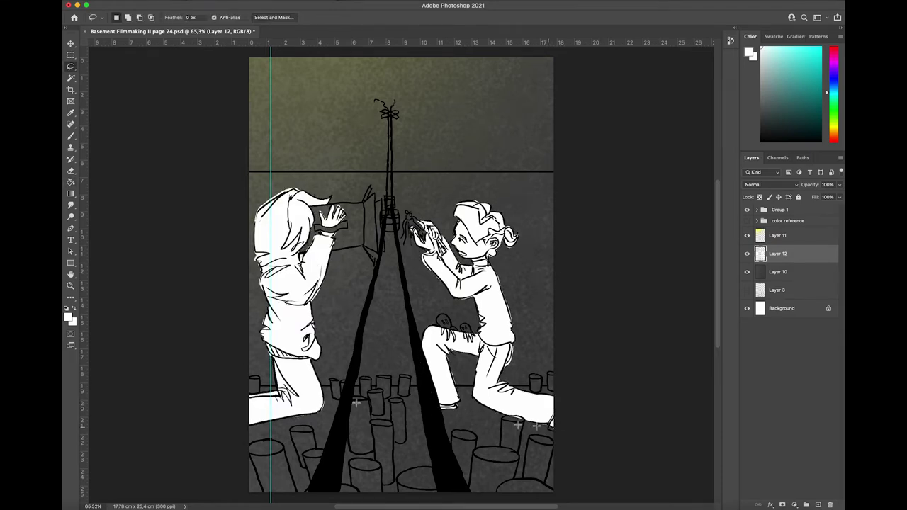
Select the floor area below its back edge and fill it with medium gray around the white legs.
mouse_move(240, 386)
mouse_down()
mouse_move(621, 457)
mouse_move(615, 388)
mouse_up()
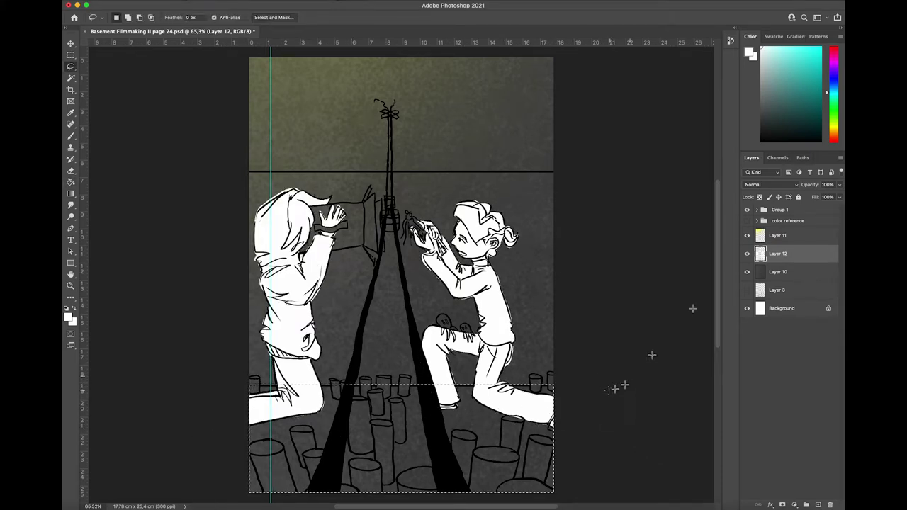
drag(761, 91, 753, 99)
key(g)
click(372, 423)
click(547, 392)
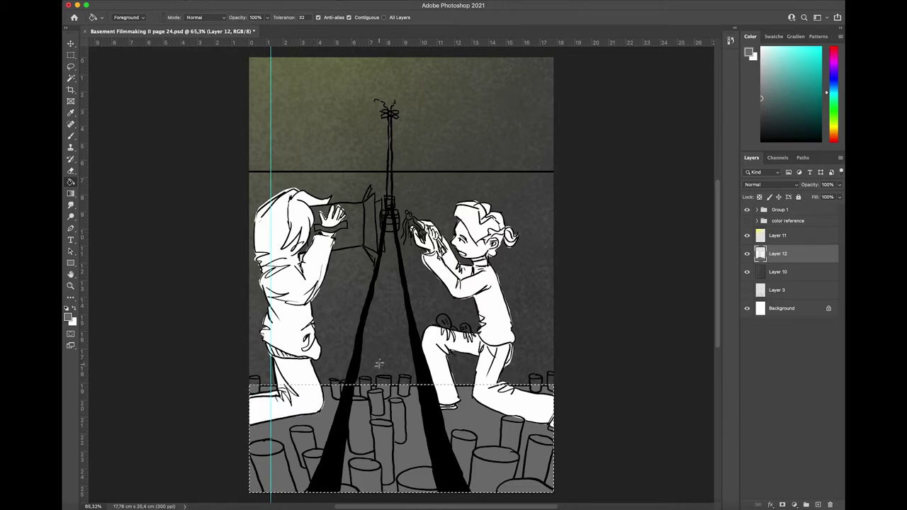
Select only the gray floor area with the Magic Wand.
key(w)
click(344, 415)
scroll(493, 385, left, 10)
scroll(495, 385, right, 10)
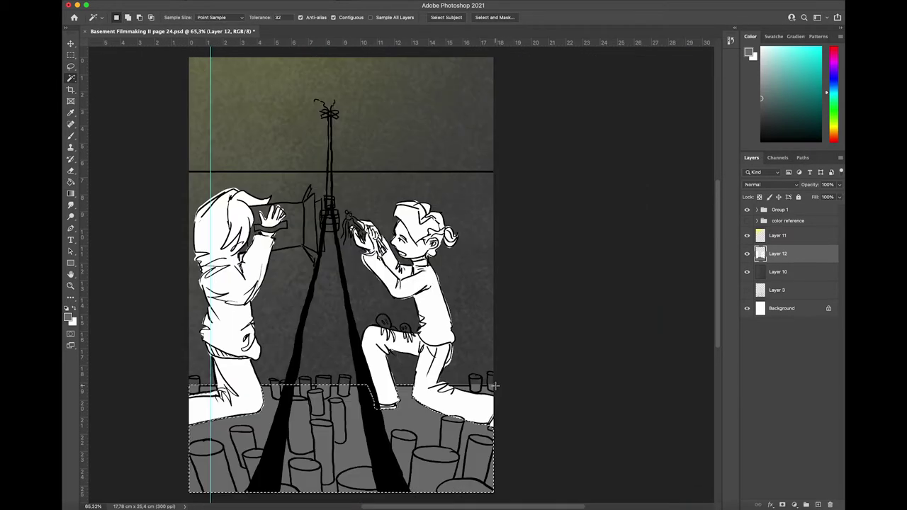
scroll(496, 385, right, 1)
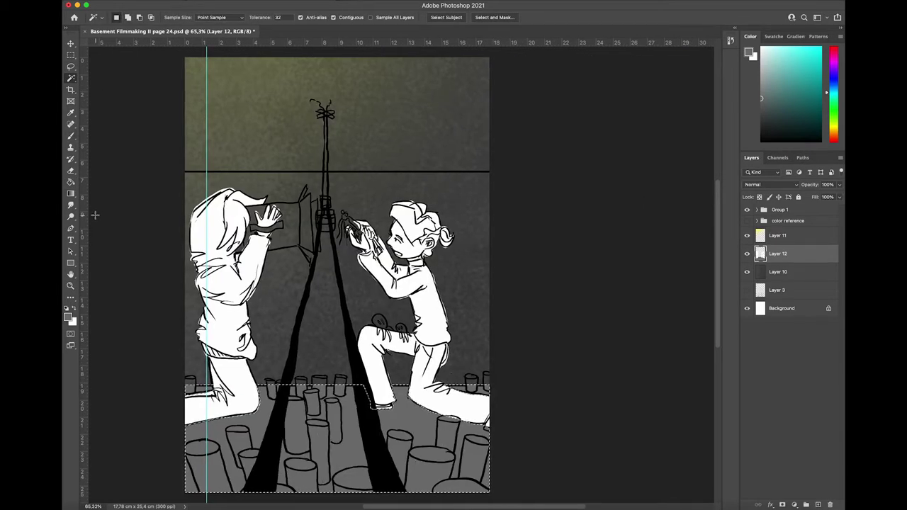
Choose a black brush at 1200 px and try shading the selected floor directly on Layer 12.
click(71, 135)
click(762, 141)
scroll(401, 275, down, 5)
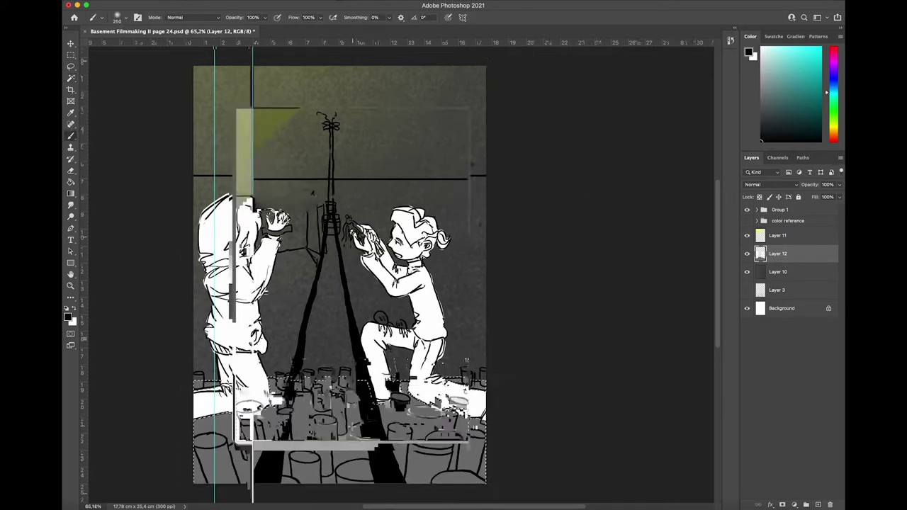
key(bracketright)
key(bracketright)
key(bracketright)
key(bracketright)
key(bracketright)
key(bracketright)
key(bracketright)
key(bracketright)
key(bracketright)
key(bracketright)
drag(258, 401, 482, 410)
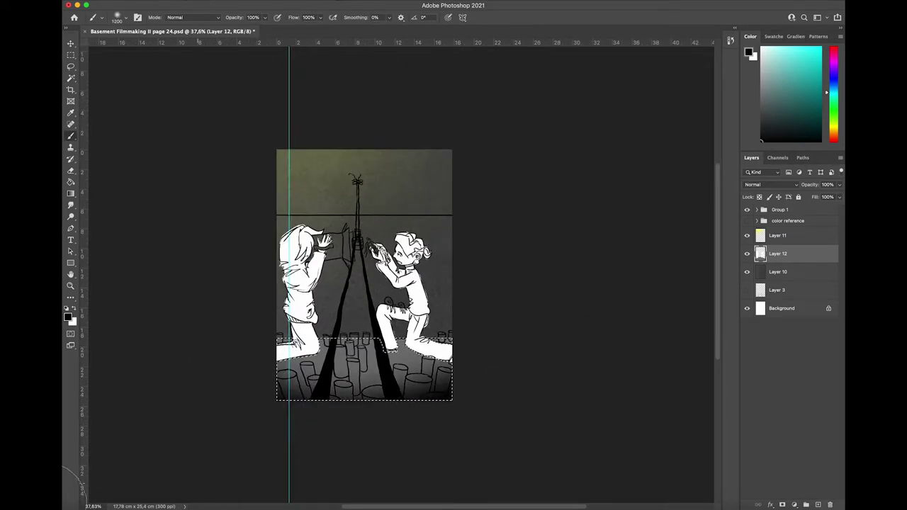
key(ctrl+z)
Shade the selected floor's lower edges with black on a new layer at 57% opacity and clear the selection.
click(818, 505)
mouse_move(205, 390)
mouse_down()
mouse_move(472, 450)
mouse_move(388, 441)
mouse_move(510, 428)
mouse_up()
click(840, 185)
drag(839, 199, 823, 197)
key(l)
click(536, 377)
Merge the floor shading layer, Layer 13, down into Layer 12.
scroll(536, 377, up, 5)
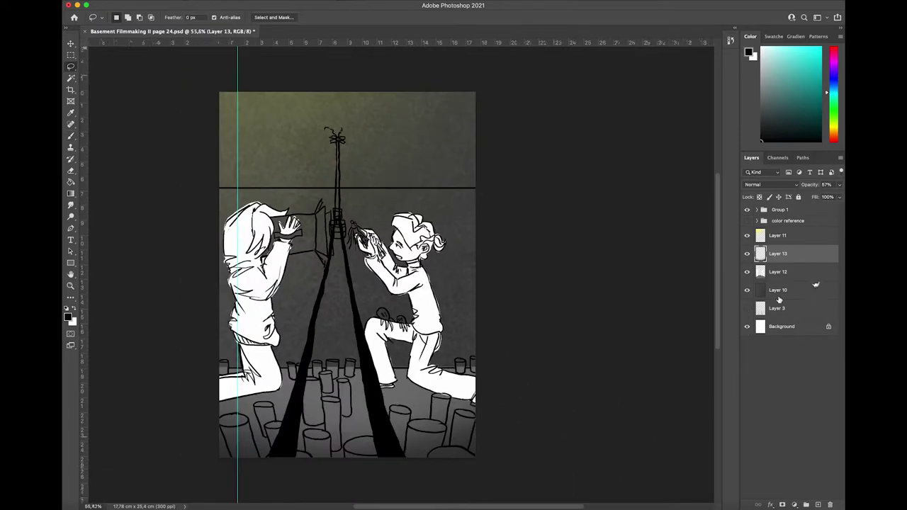
click(815, 276)
right_click(783, 253)
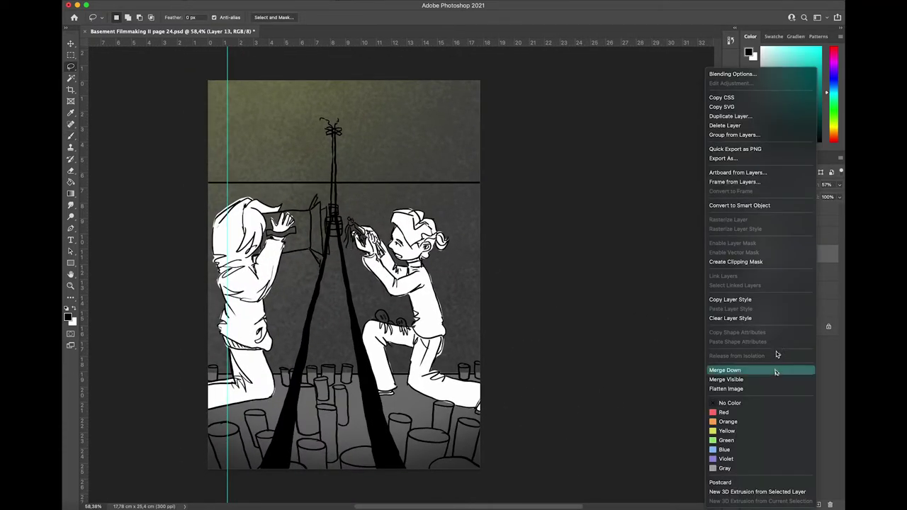
click(762, 371)
Select both white figures on Layer 12 with the Magic Wand and save the document.
key(w)
shift+click(244, 310)
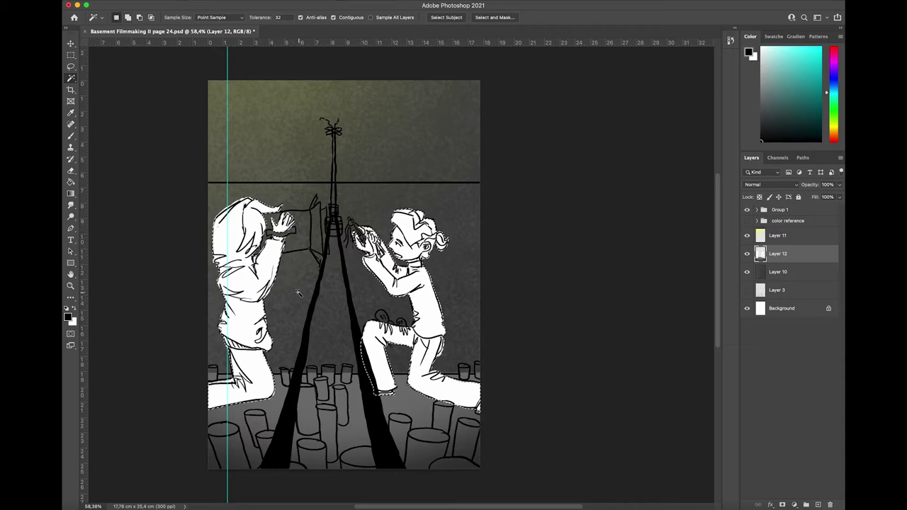
key(super+s)
Check the color reference and paint the ponytailed figure's jacket teal with the KYLE Ultimate Inking brush at 150 px.
key(b)
click(118, 17)
click(152, 233)
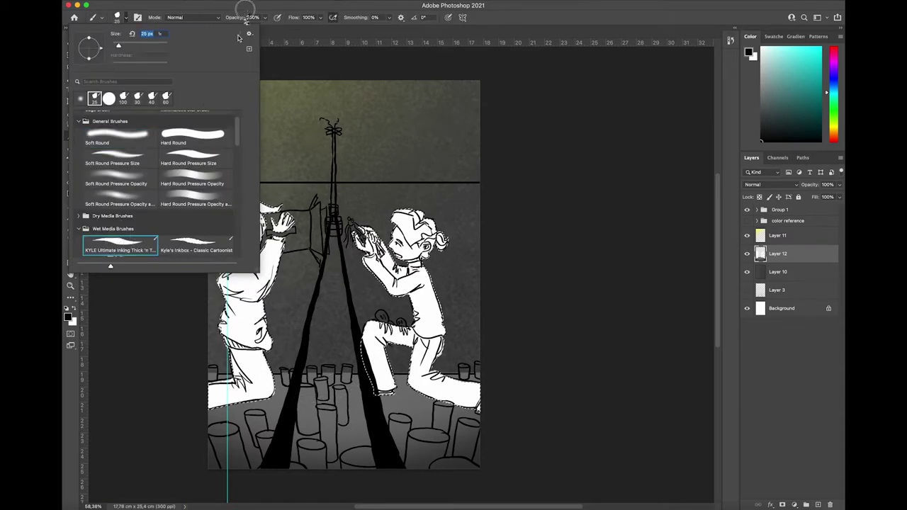
key(Return)
click(747, 220)
click(771, 36)
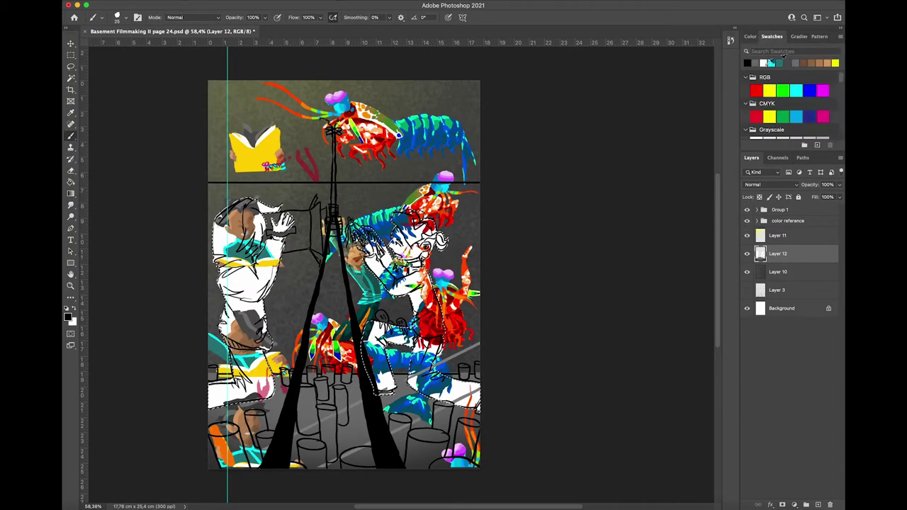
click(747, 220)
click(776, 60)
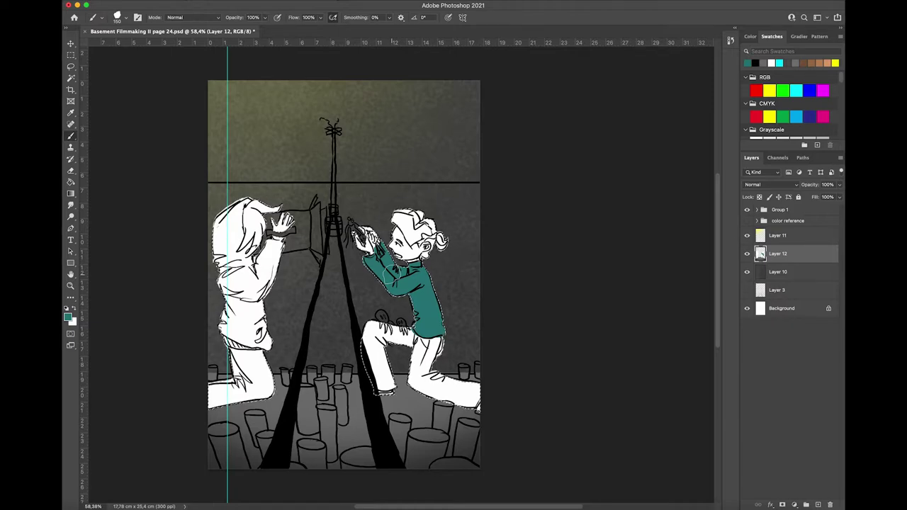
Paint cyan at 70 px on the teal jacket's collar, along the sleeves and side, and around the cuffs and hem.
click(779, 64)
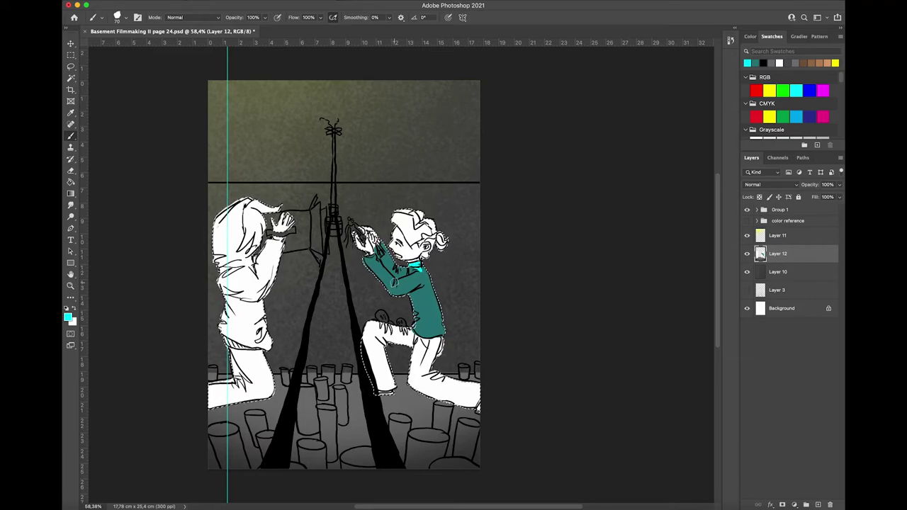
scroll(401, 276, up, 4)
mouse_move(370, 229)
mouse_down()
mouse_move(403, 261)
mouse_move(361, 273)
mouse_move(396, 289)
mouse_move(430, 278)
mouse_up()
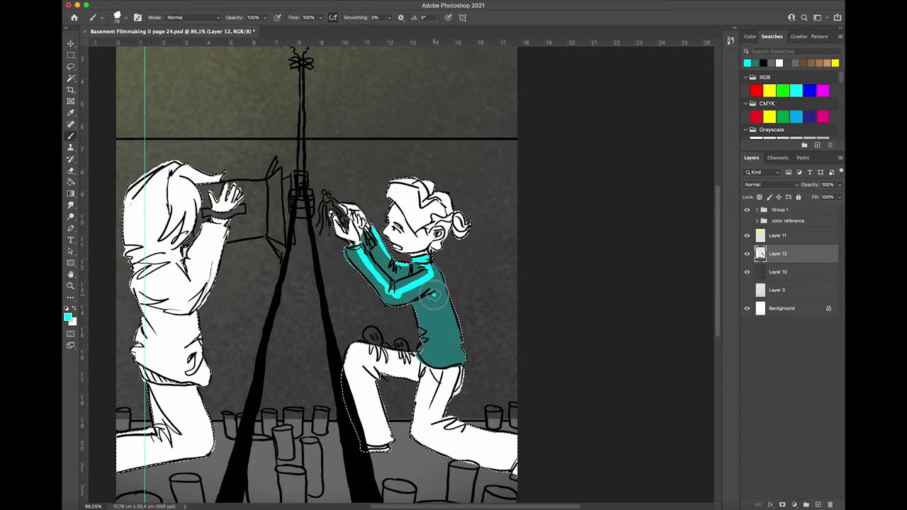
mouse_move(434, 294)
mouse_down()
mouse_move(445, 359)
mouse_move(434, 298)
mouse_move(427, 357)
mouse_move(465, 359)
mouse_up()
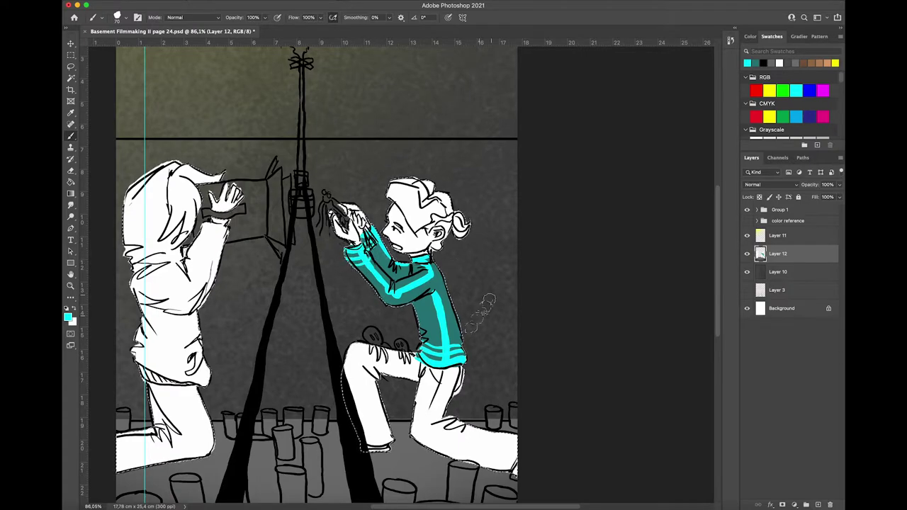
Paint the ponytailed figure's face, ear and neck brown and add lighter tan highlights at the front of the face.
click(811, 62)
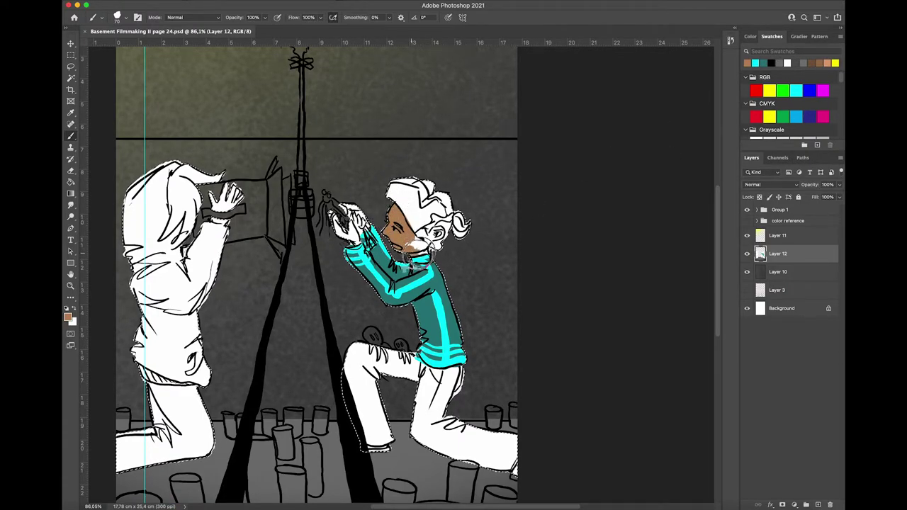
click(827, 63)
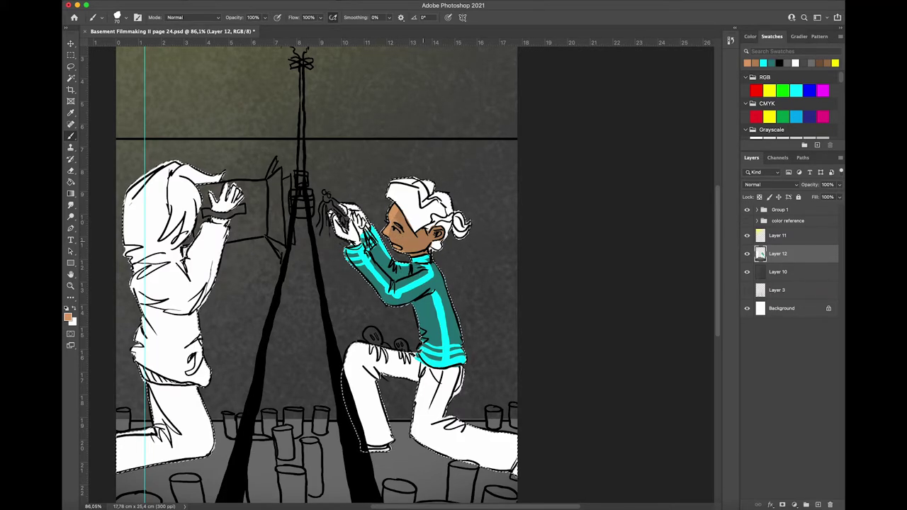
click(829, 63)
click(763, 63)
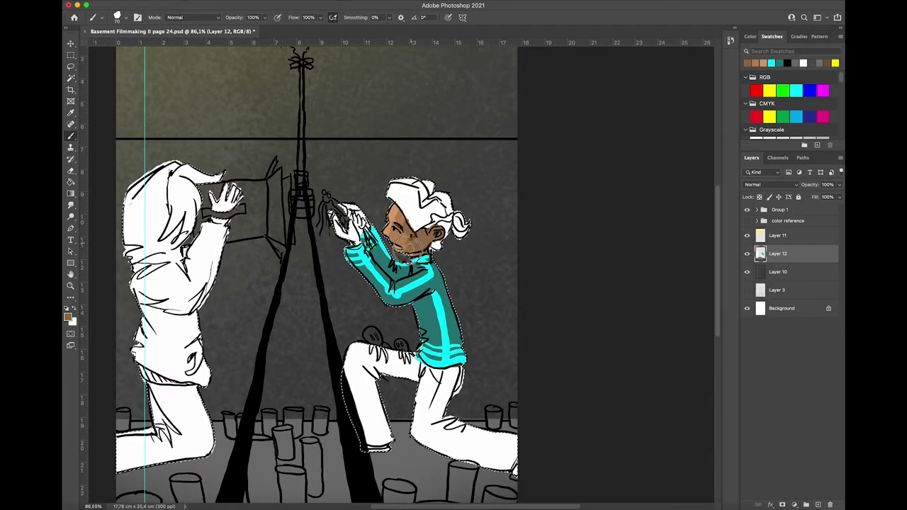
Shade the ponytailed figure's cheek, jaw and ear area with darker brown.
click(827, 62)
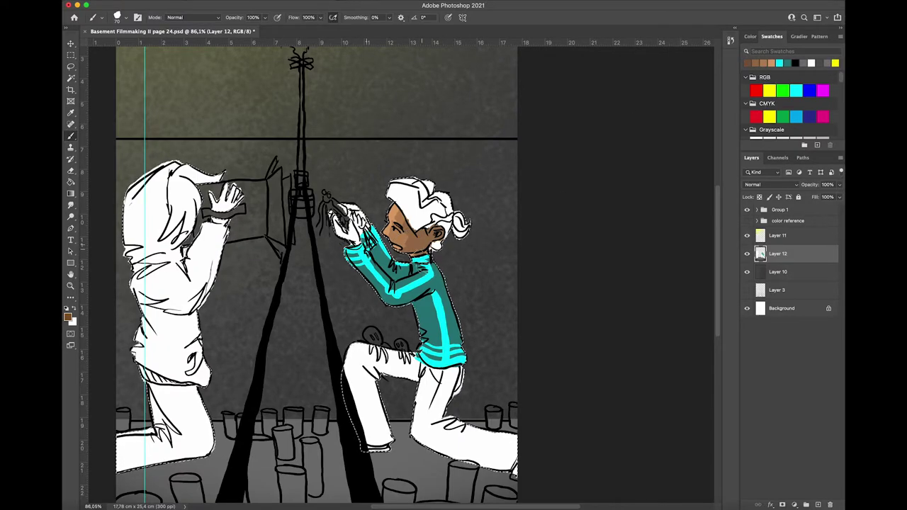
mouse_move(423, 233)
mouse_down()
mouse_move(464, 246)
mouse_move(425, 249)
mouse_up()
scroll(424, 249, up, 8)
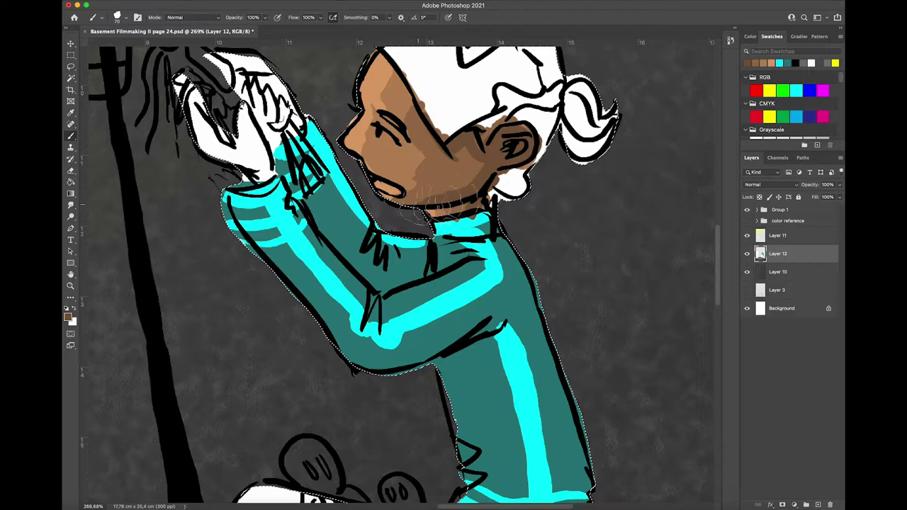
scroll(490, 154, up, 1)
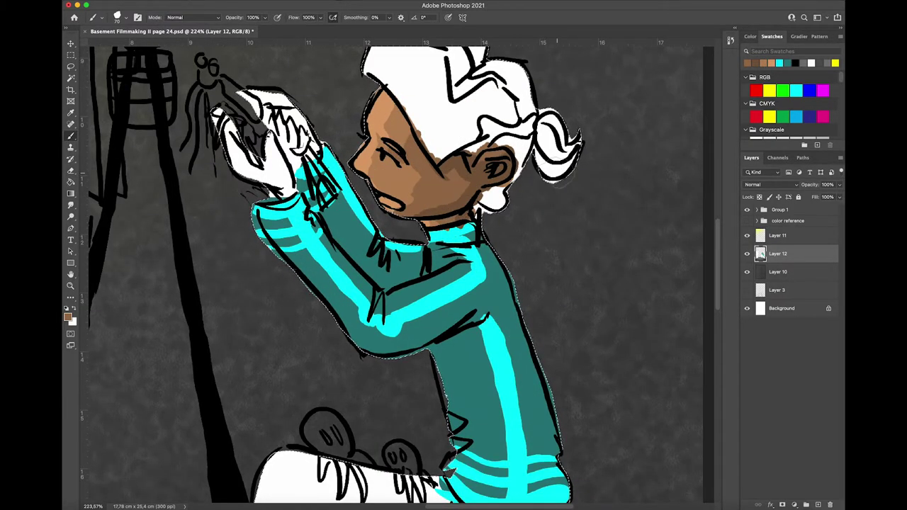
Fill the ponytailed figure's hair with dark gray.
scroll(404, 273, down, 4)
click(827, 63)
mouse_move(415, 146)
mouse_down()
mouse_move(474, 173)
mouse_move(478, 194)
mouse_move(468, 157)
mouse_move(376, 159)
mouse_move(398, 177)
mouse_up()
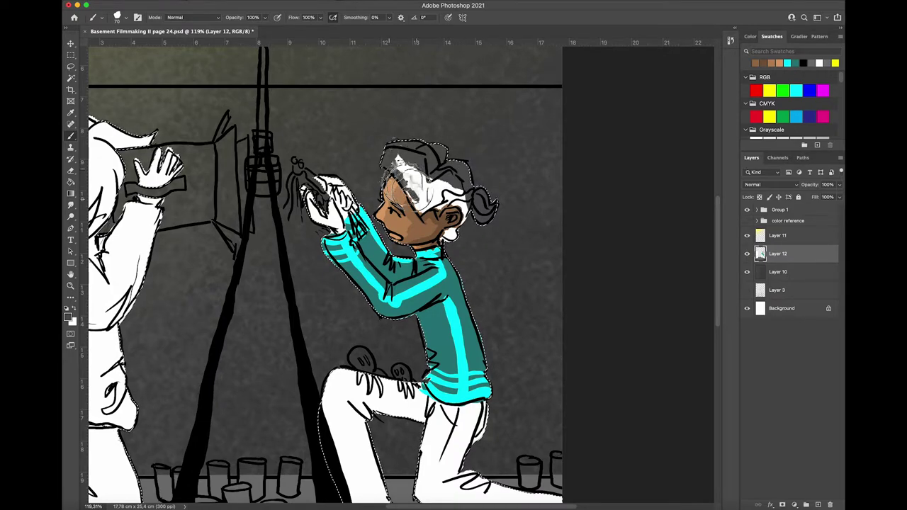
mouse_move(440, 207)
mouse_down()
mouse_move(463, 205)
mouse_move(452, 188)
mouse_move(467, 202)
mouse_move(525, 213)
mouse_move(460, 209)
mouse_move(446, 240)
mouse_move(457, 234)
mouse_move(411, 183)
mouse_move(425, 204)
mouse_up()
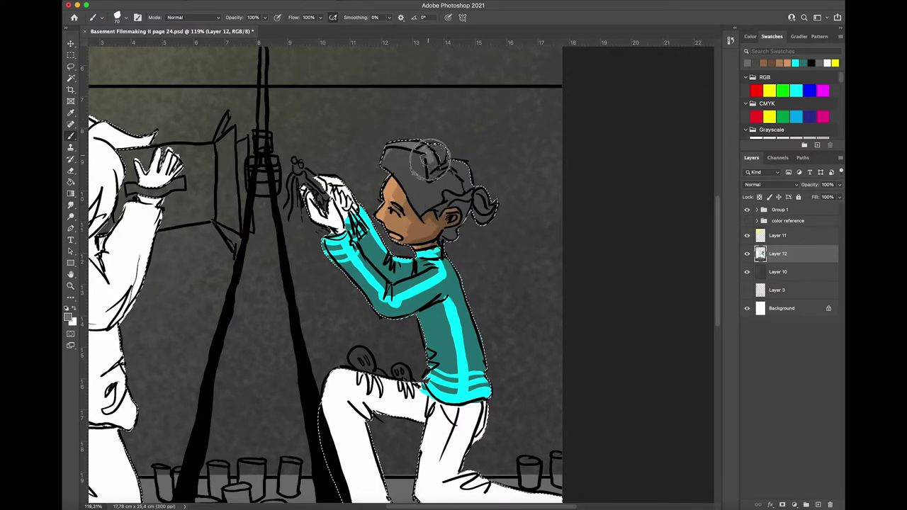
Paint lighter gray highlights on the hair's top, locks and ponytail, cleaning up their edges with dark gray.
mouse_move(430, 161)
mouse_down()
mouse_move(425, 148)
mouse_move(390, 148)
mouse_move(460, 167)
mouse_up()
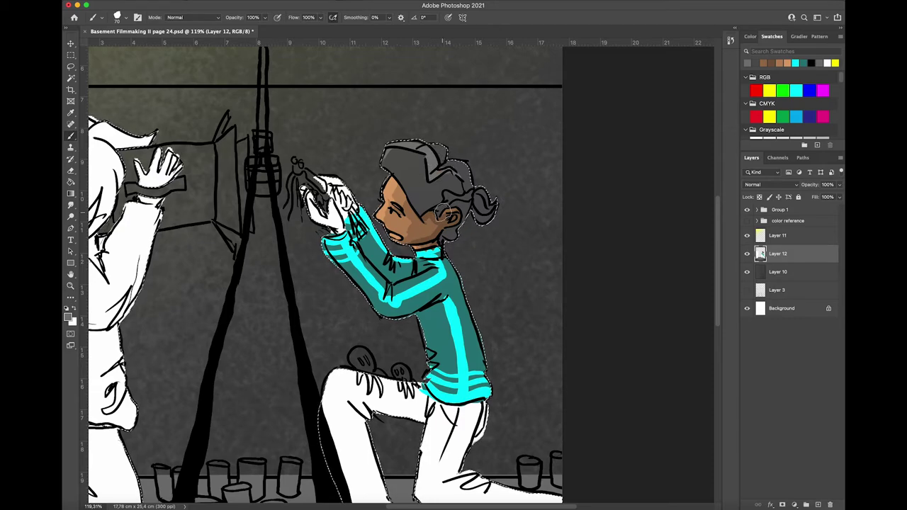
mouse_move(443, 211)
mouse_down()
mouse_move(462, 194)
mouse_move(488, 215)
mouse_up()
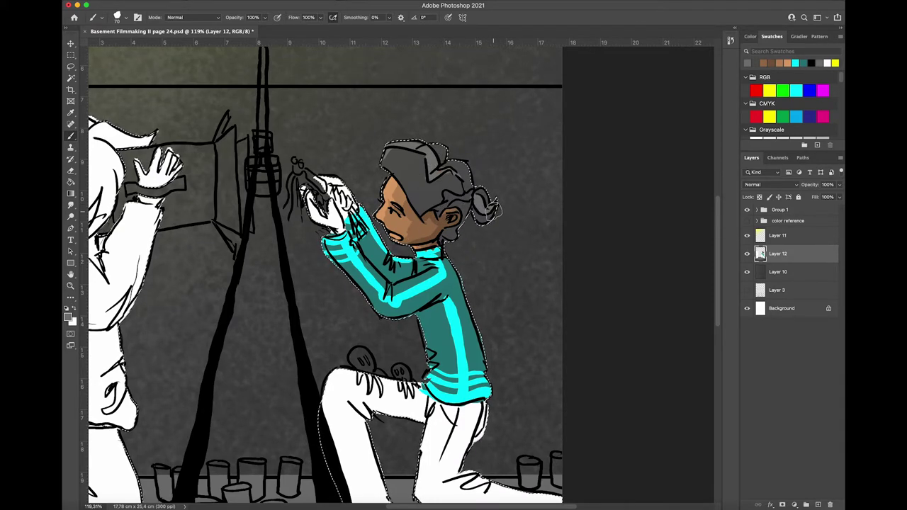
scroll(488, 209, up, 6)
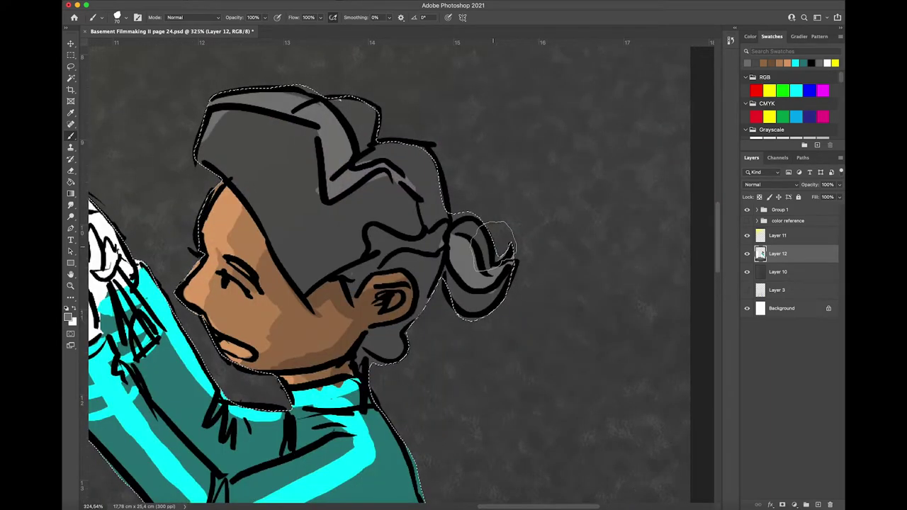
mouse_move(345, 279)
mouse_down()
mouse_move(372, 239)
mouse_move(434, 241)
mouse_up()
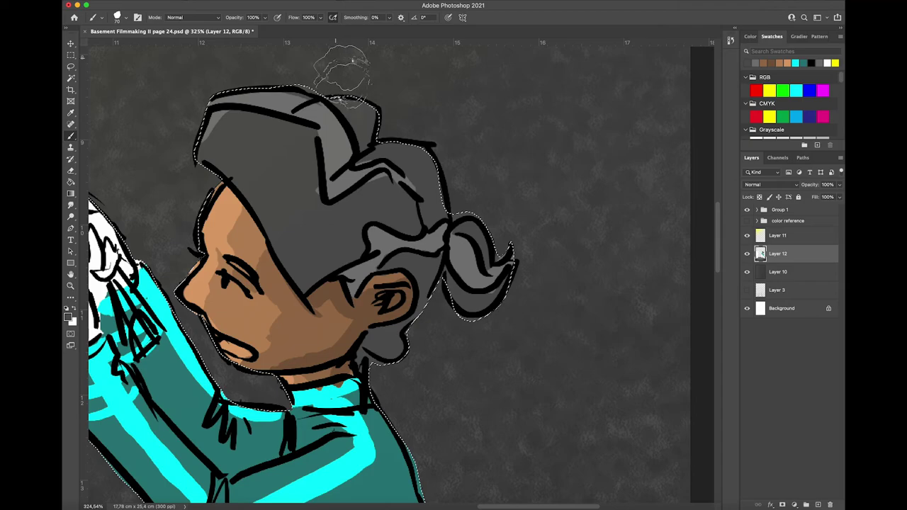
drag(322, 178, 318, 190)
drag(208, 132, 216, 122)
click(755, 63)
drag(408, 184, 431, 230)
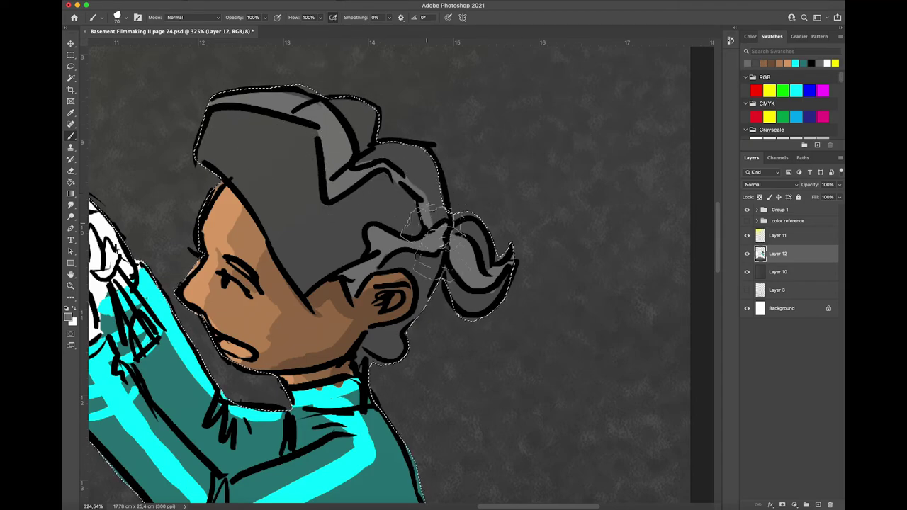
Mix a light gray and paint the teeth in the ponytailed figure's open mouth.
key(super+0)
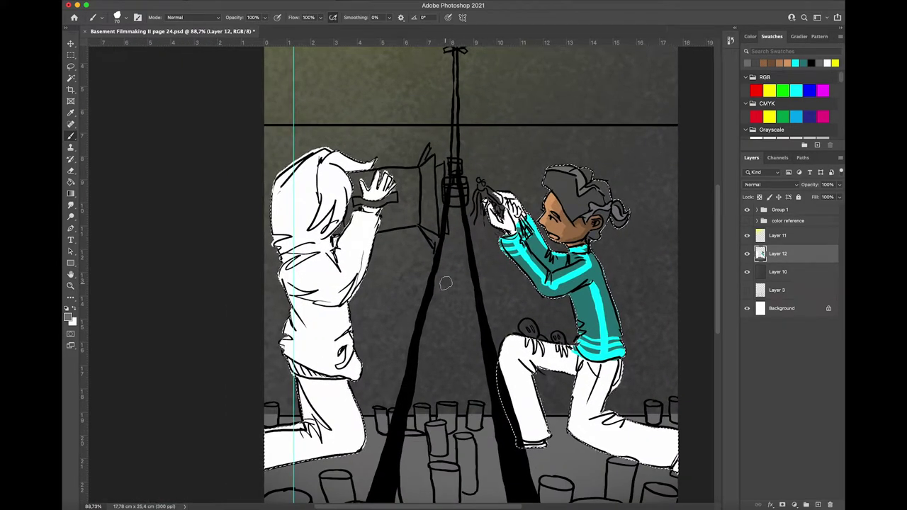
scroll(445, 284, right, 5)
scroll(445, 283, down, 2)
click(749, 36)
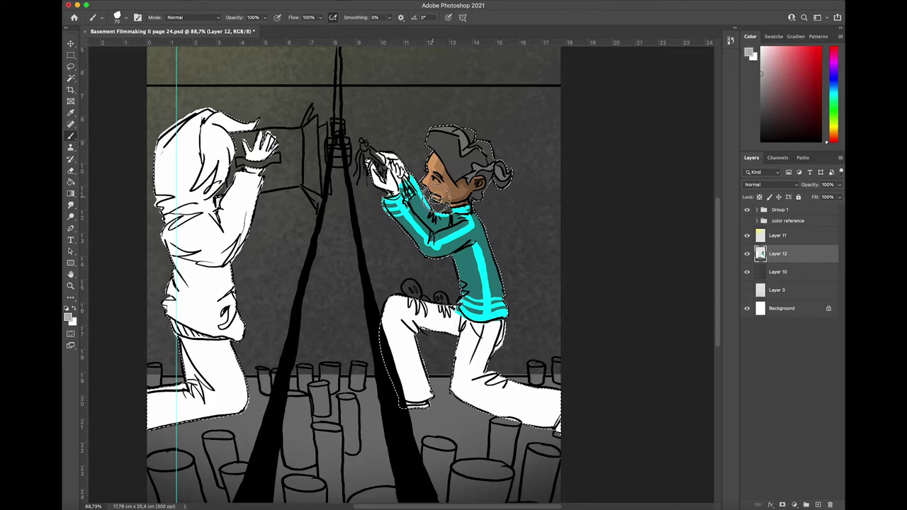
scroll(403, 274, up, 5)
click(772, 36)
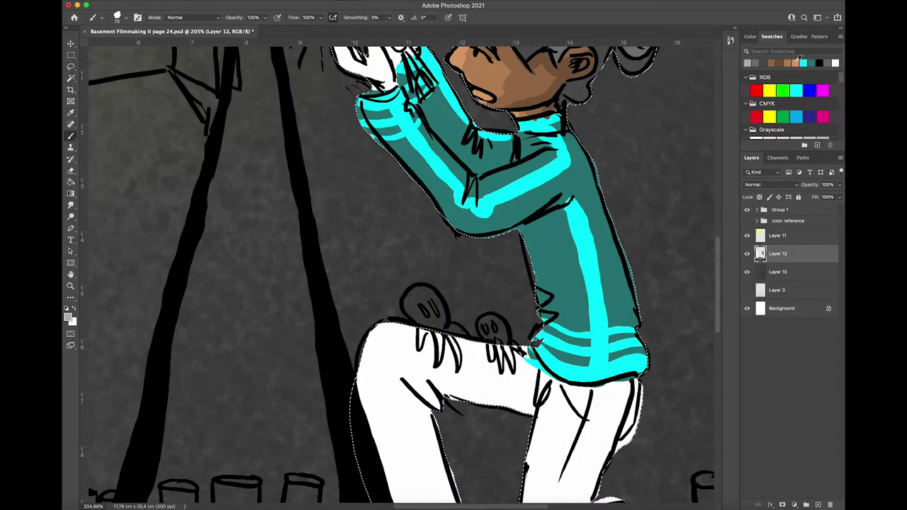
click(749, 36)
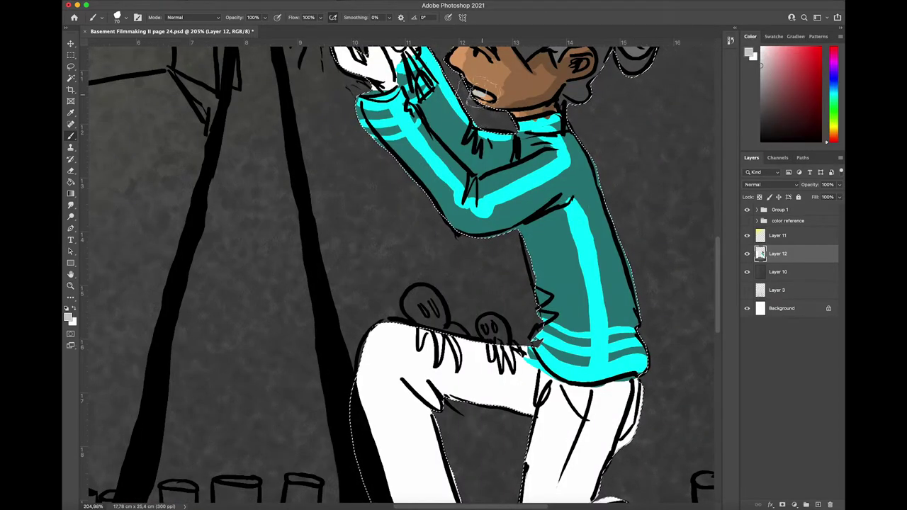
scroll(469, 208, down, 5)
scroll(469, 208, up, 2)
scroll(469, 207, left, 1)
Paint the ponytailed figure's raised hands in brown skin tones with lighter tan highlights.
click(771, 36)
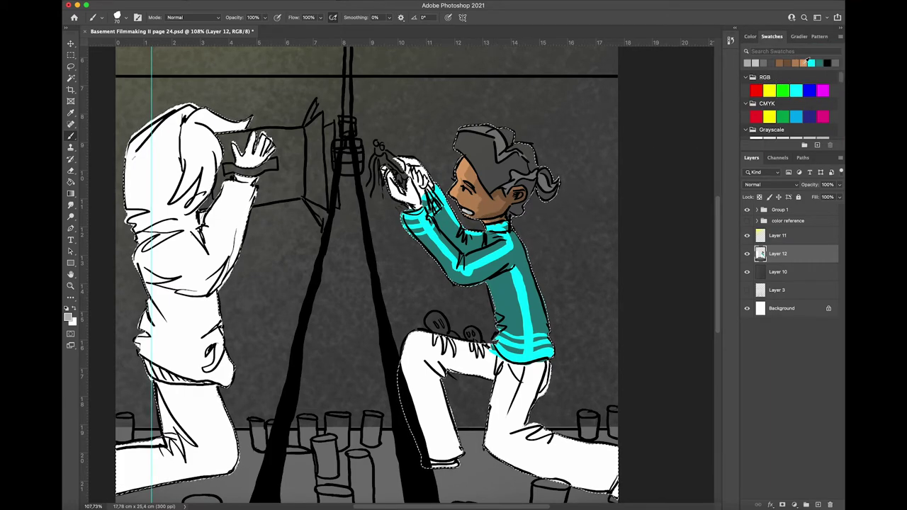
click(803, 62)
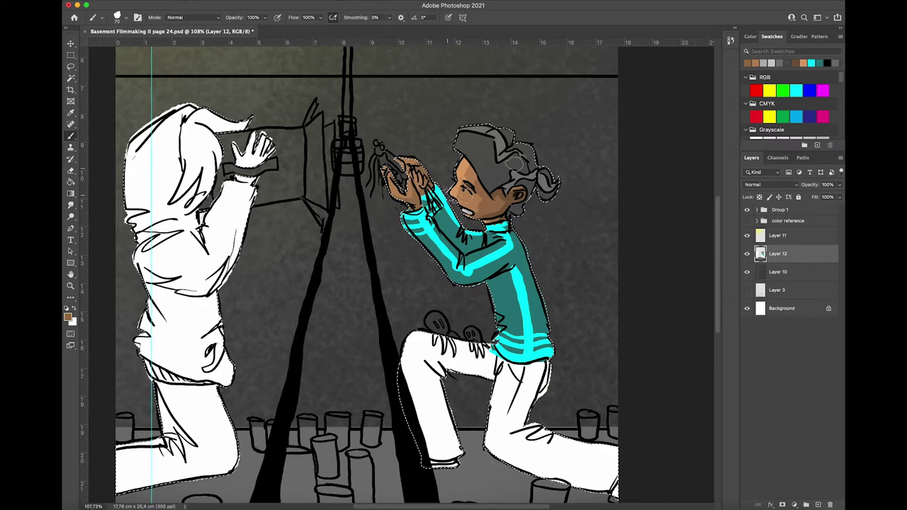
click(803, 63)
click(762, 65)
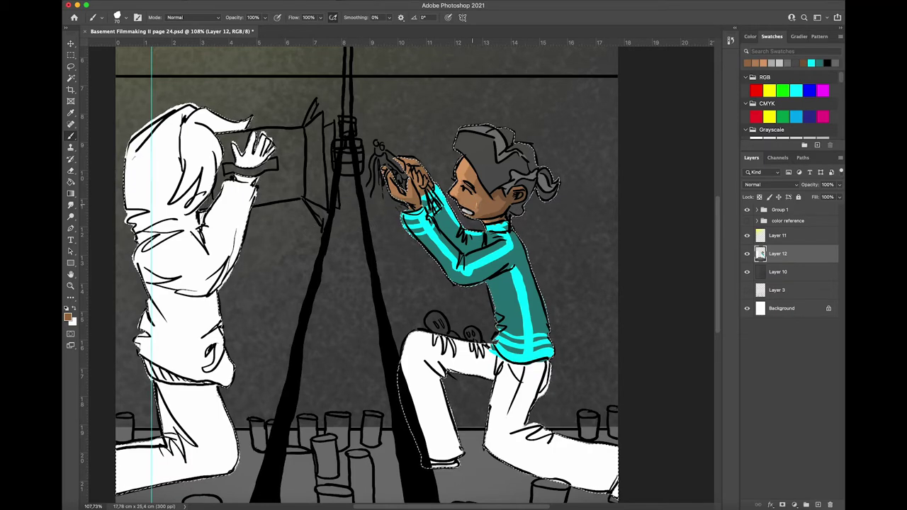
Sample dark teal from the color reference and paint the ponytailed figure's trousers with it at 200 px.
click(747, 220)
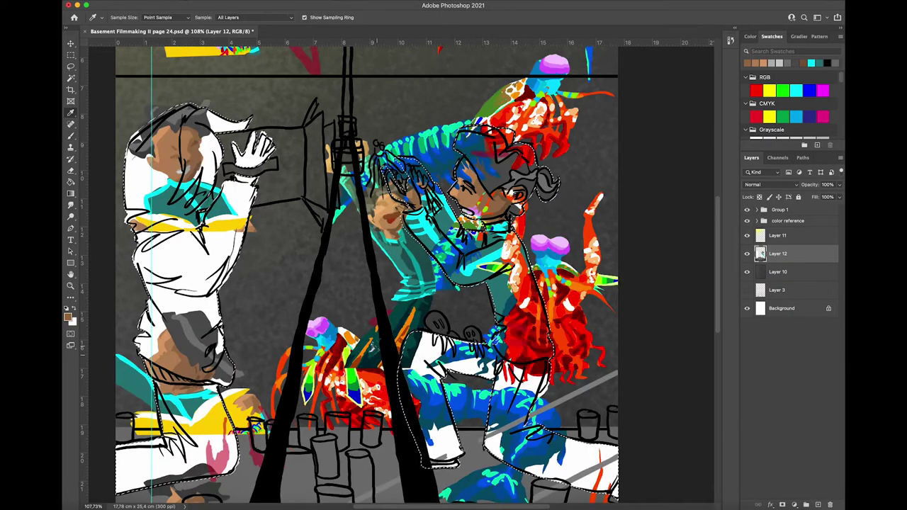
alt+click(365, 354)
alt+click(374, 362)
click(747, 220)
drag(576, 396, 502, 313)
click(772, 63)
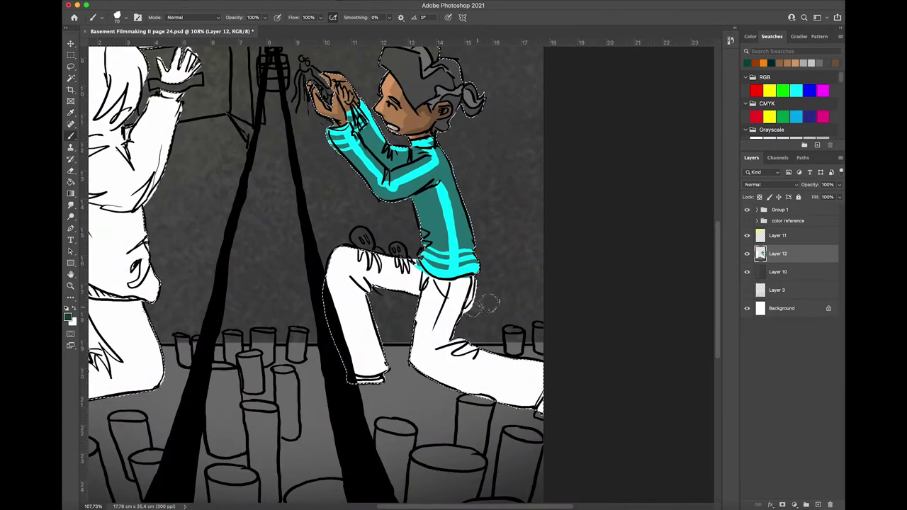
mouse_move(347, 281)
mouse_down()
mouse_move(357, 330)
mouse_move(344, 263)
mouse_move(407, 282)
mouse_move(426, 333)
mouse_up()
drag(510, 368, 563, 389)
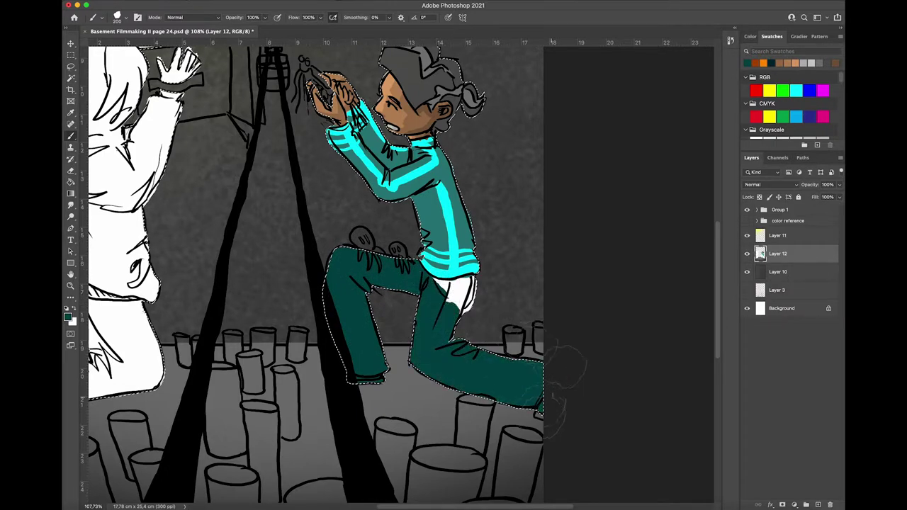
drag(446, 290, 464, 297)
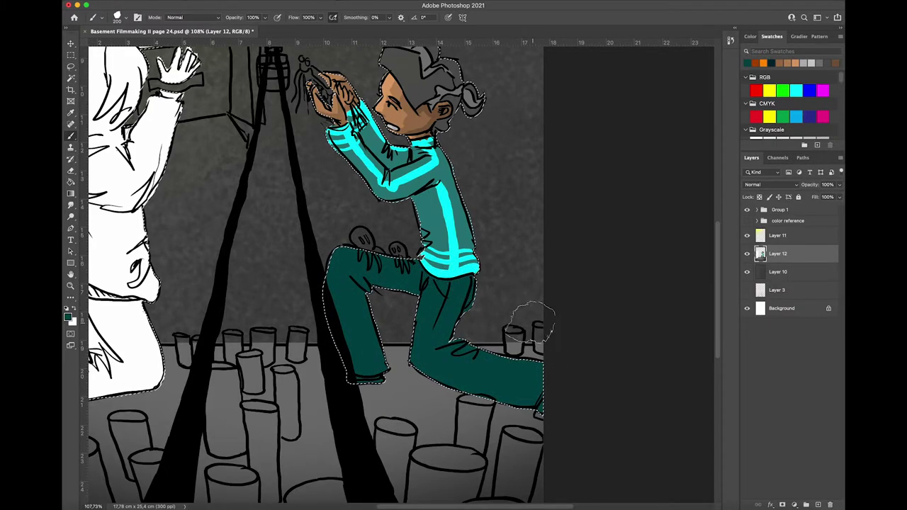
Paint dark blue-teal shadows on the ponytailed figure's trousers, along the bent leg, under the thigh and across the kneeling leg.
key(l)
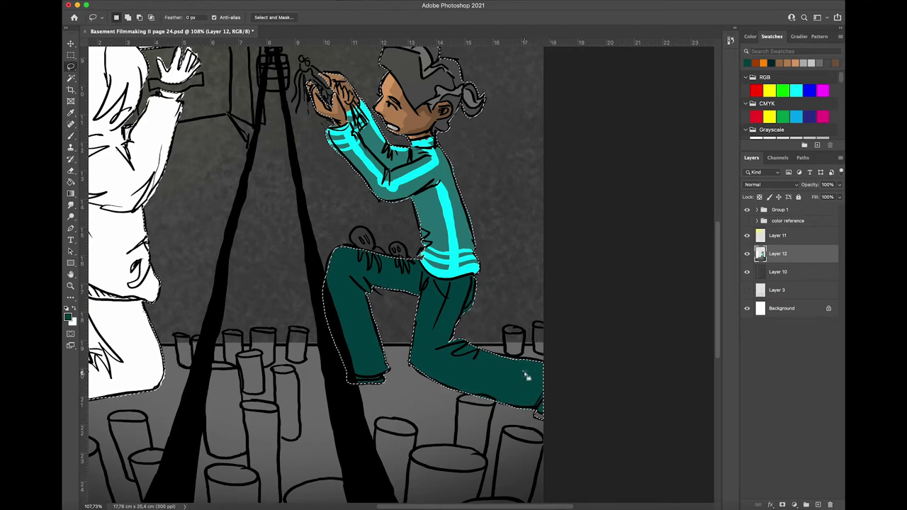
scroll(430, 264, up, 2)
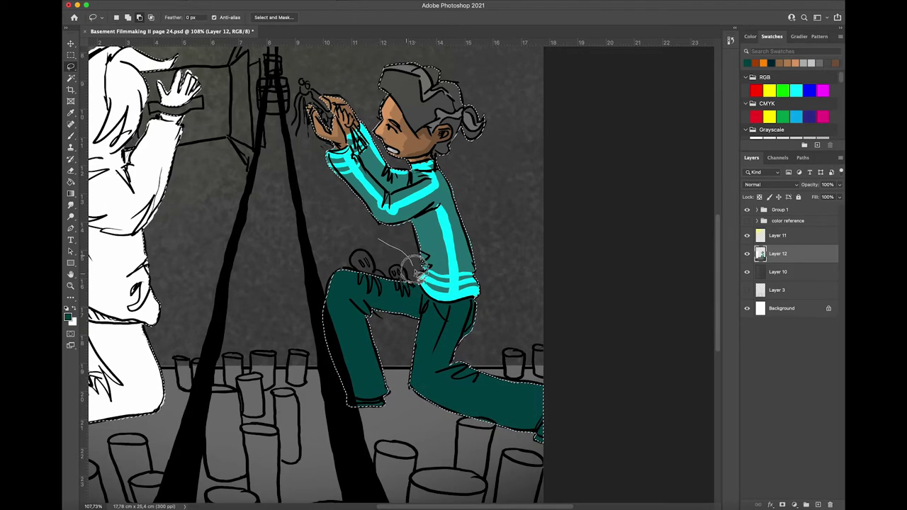
scroll(430, 241, down, 1)
scroll(429, 242, left, 2)
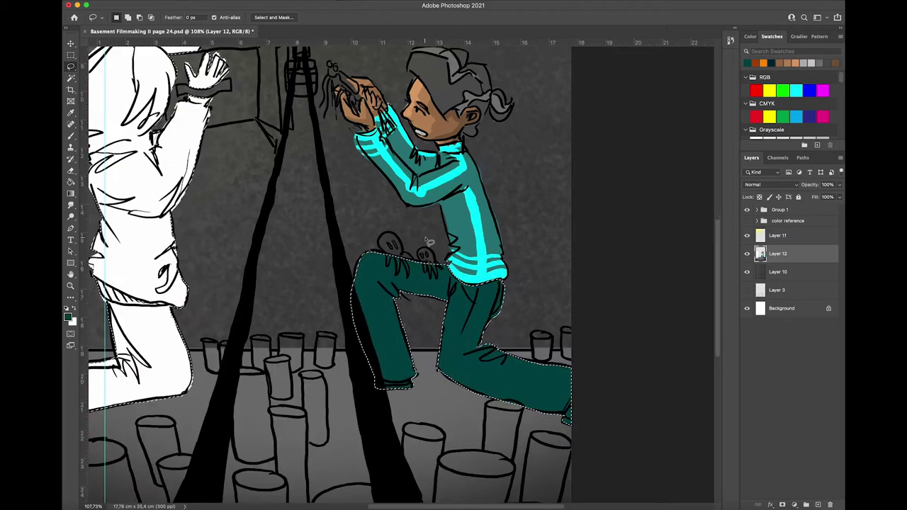
key(b)
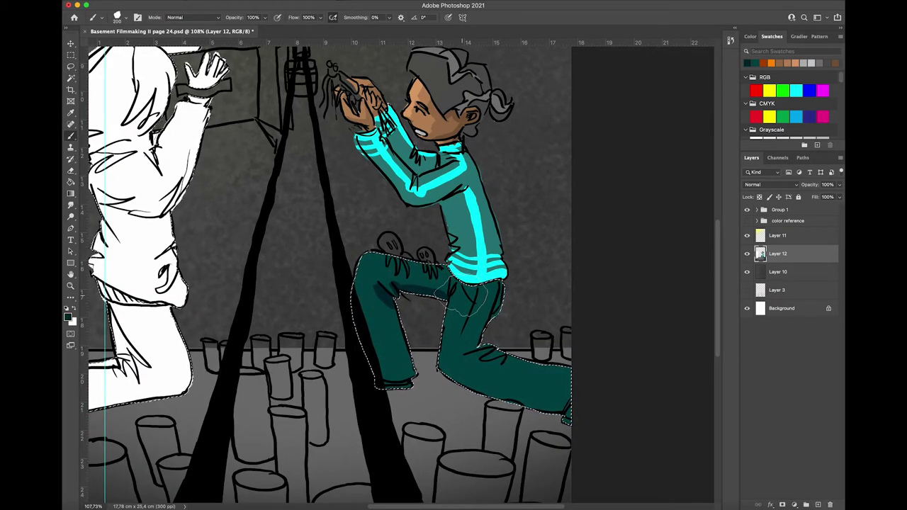
drag(399, 308, 415, 391)
mouse_move(505, 289)
mouse_down()
mouse_move(467, 344)
mouse_move(594, 377)
mouse_move(581, 415)
mouse_up()
Paint an orange side stripe down the trousers' kneeling leg, select it, and shade its lower part in rust.
click(771, 64)
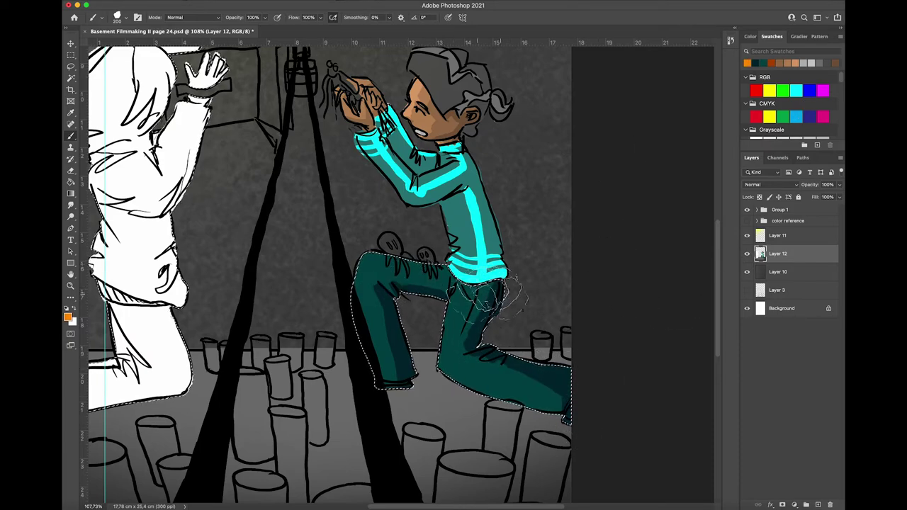
mouse_move(480, 286)
mouse_down()
mouse_move(468, 345)
mouse_move(476, 357)
mouse_move(567, 398)
mouse_up()
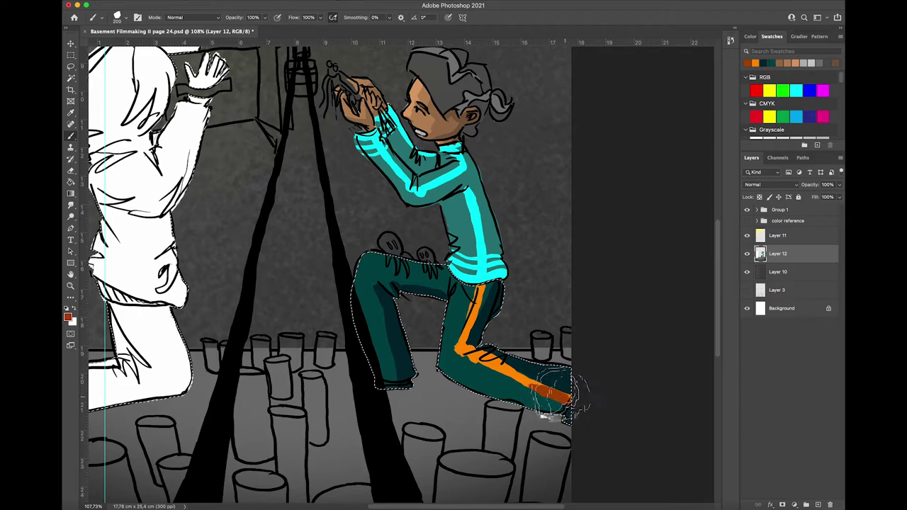
key(w)
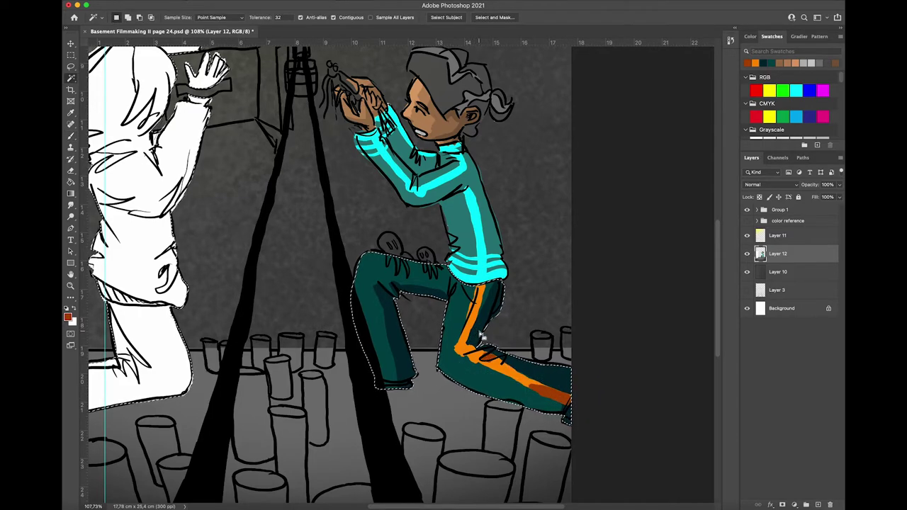
click(496, 370)
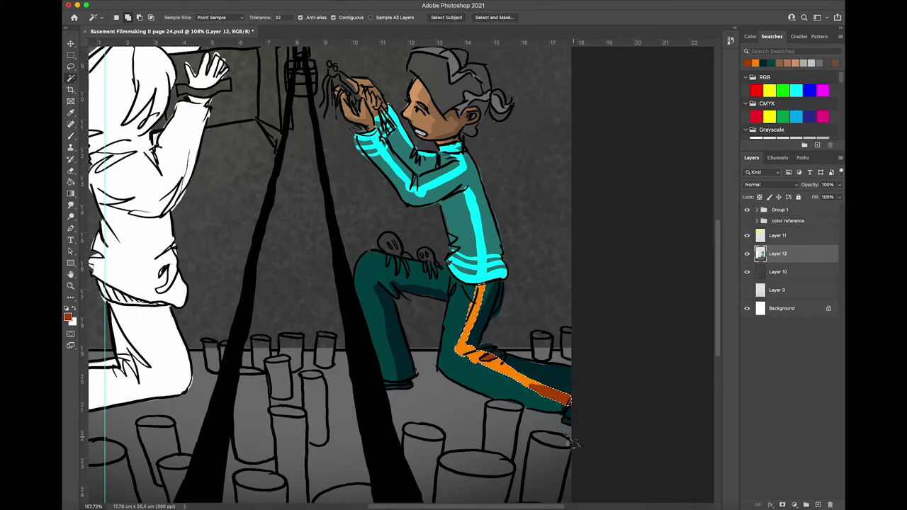
key(b)
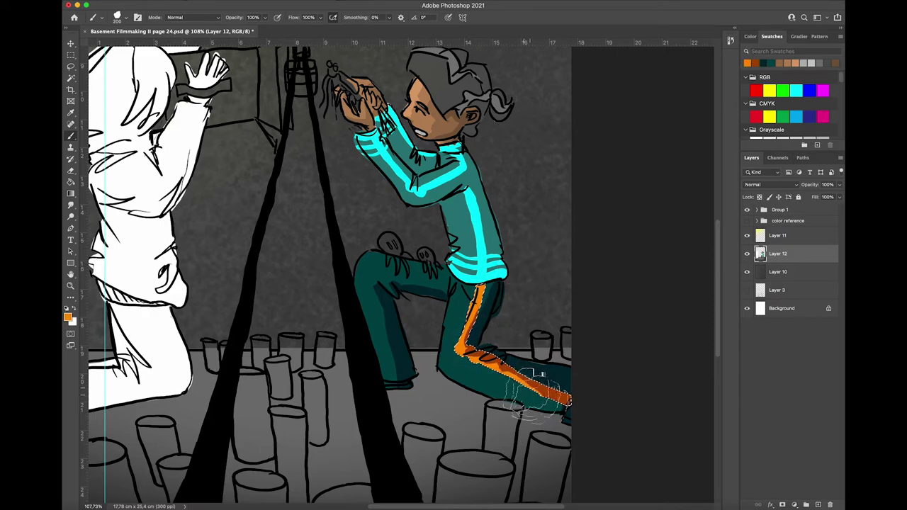
key(l)
click(544, 313)
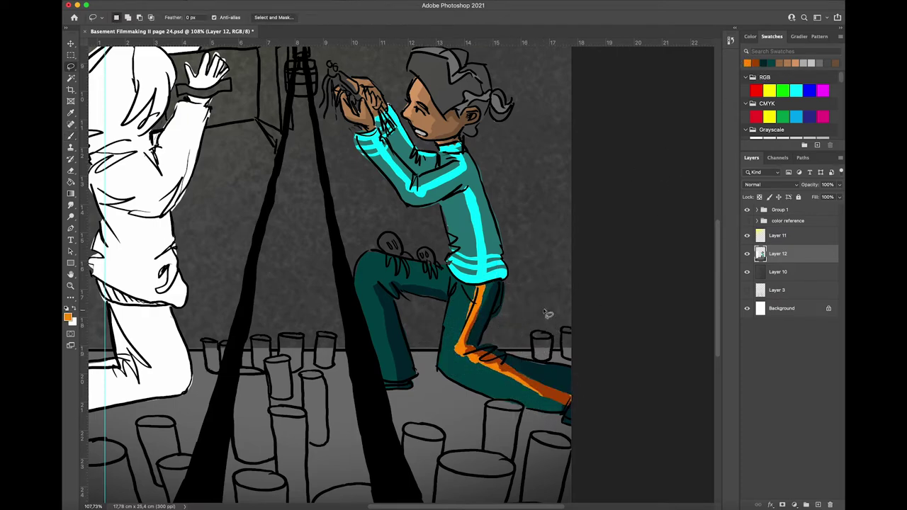
Touch up the trouser stripe below the jacket hem with rust sampled from the artwork, using a smaller brush.
click(762, 64)
key(b)
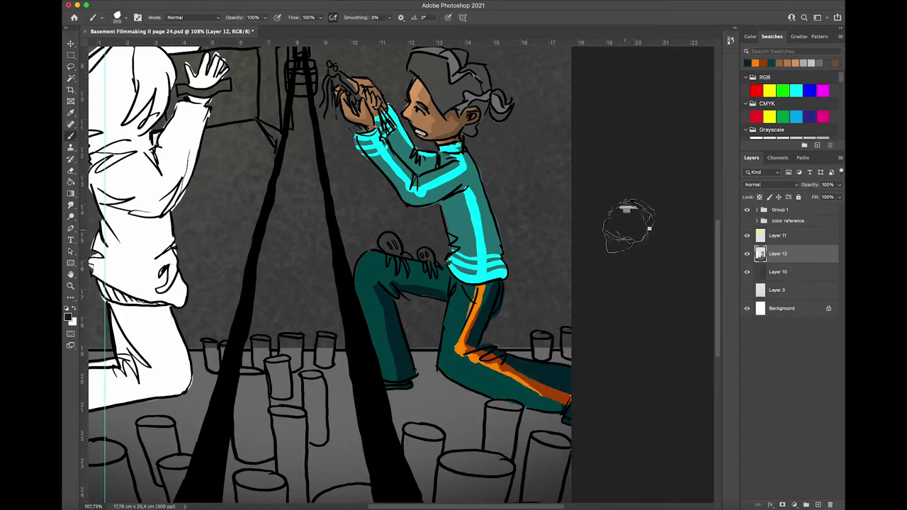
scroll(624, 234, down, 3)
scroll(591, 265, up, 5)
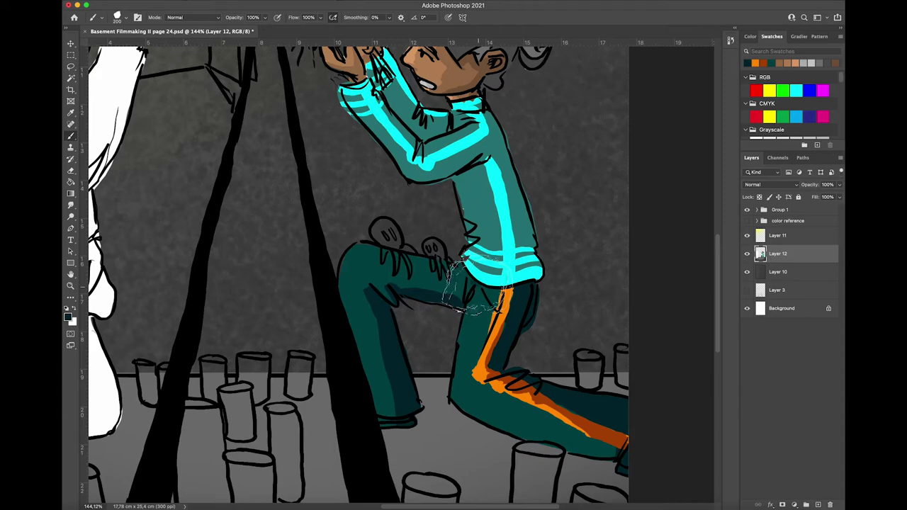
alt+click(501, 296)
key(bracketleft)
key(bracketleft)
key(bracketleft)
key(bracketleft)
key(bracketleft)
key(bracketleft)
key(bracketleft)
key(bracketleft)
key(bracketleft)
key(bracketleft)
key(bracketleft)
key(bracketleft)
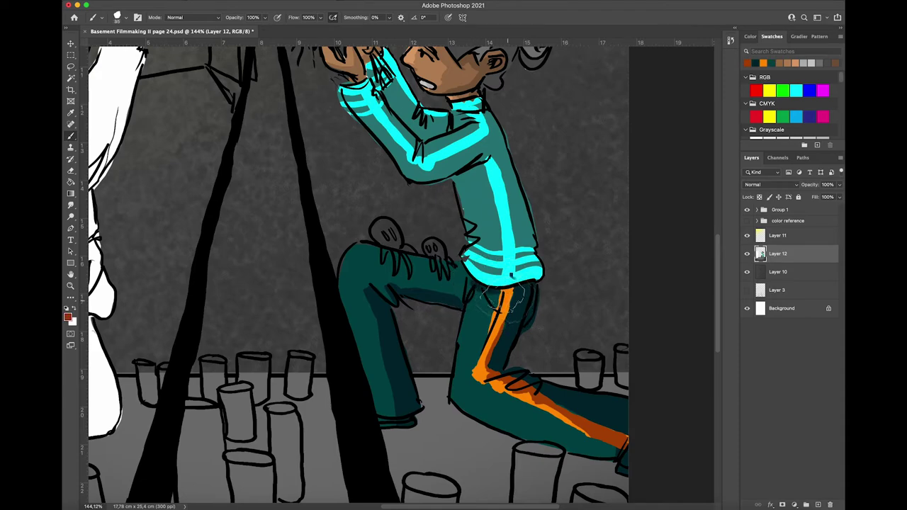
Save the comic page file.
scroll(537, 284, left, 5)
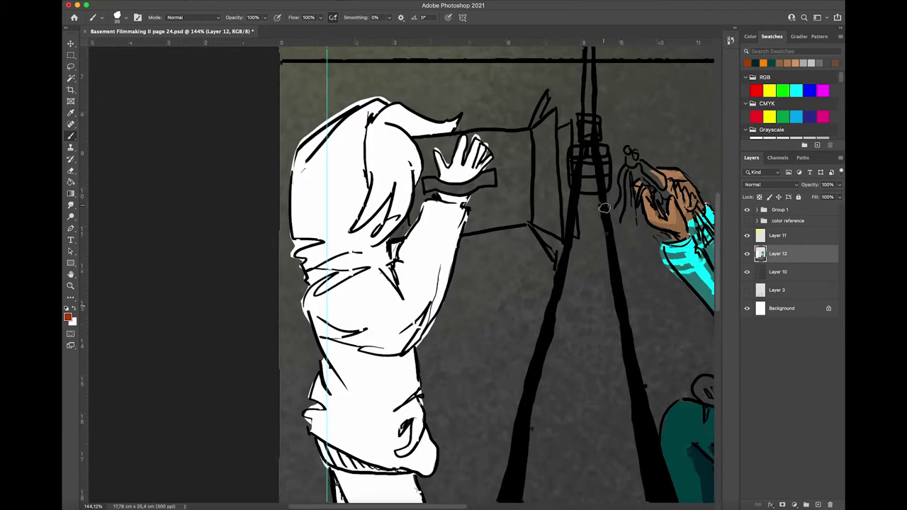
scroll(605, 208, down, 4)
key(ctrl+s)
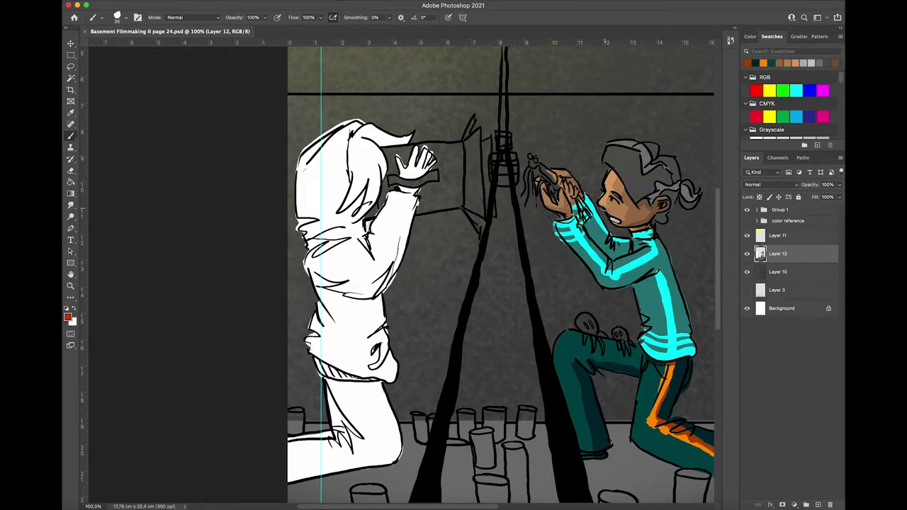
Select the hooded figure's white area, hide Layer 11, show only color ref 1, and sample the hair, skin and clothing colors.
key(w)
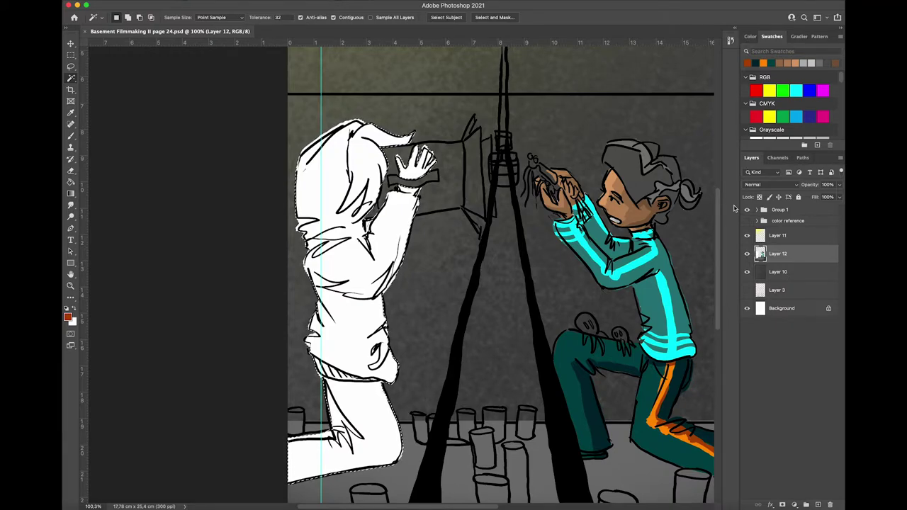
click(747, 221)
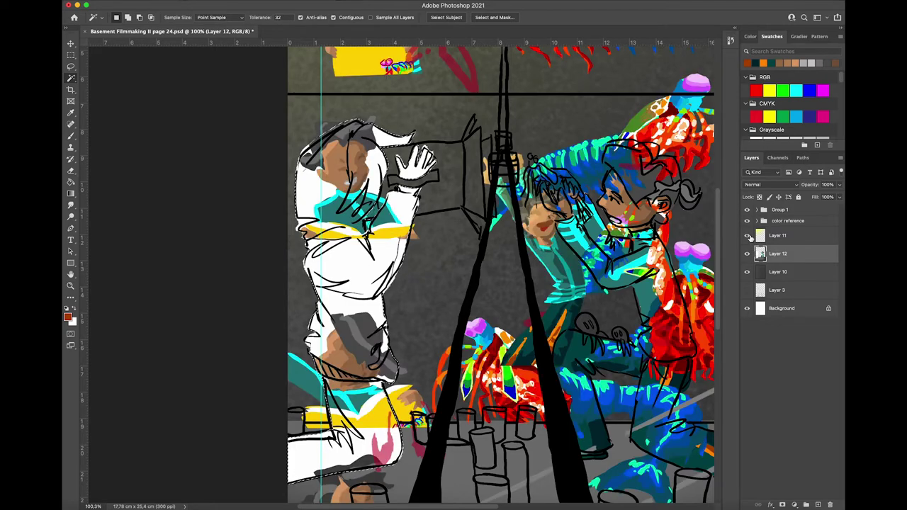
click(748, 236)
click(756, 221)
click(747, 237)
click(747, 253)
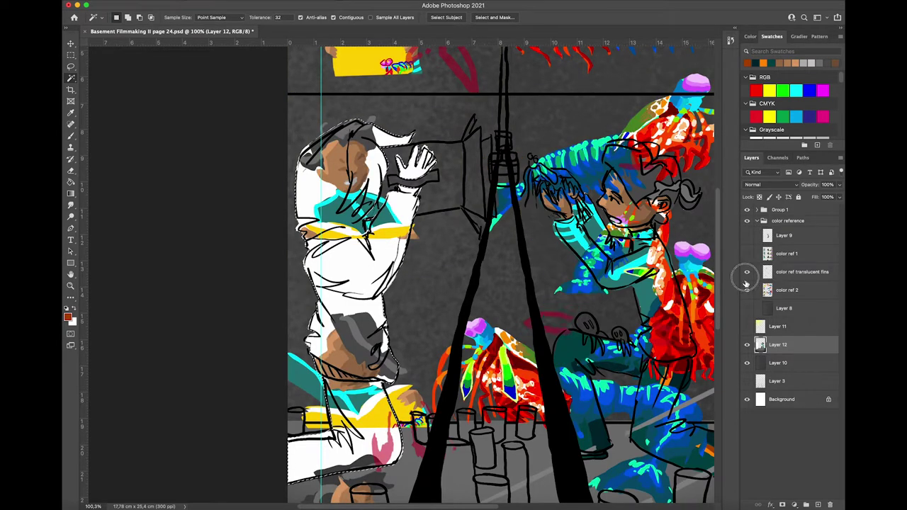
click(747, 272)
click(746, 287)
key(i)
click(532, 234)
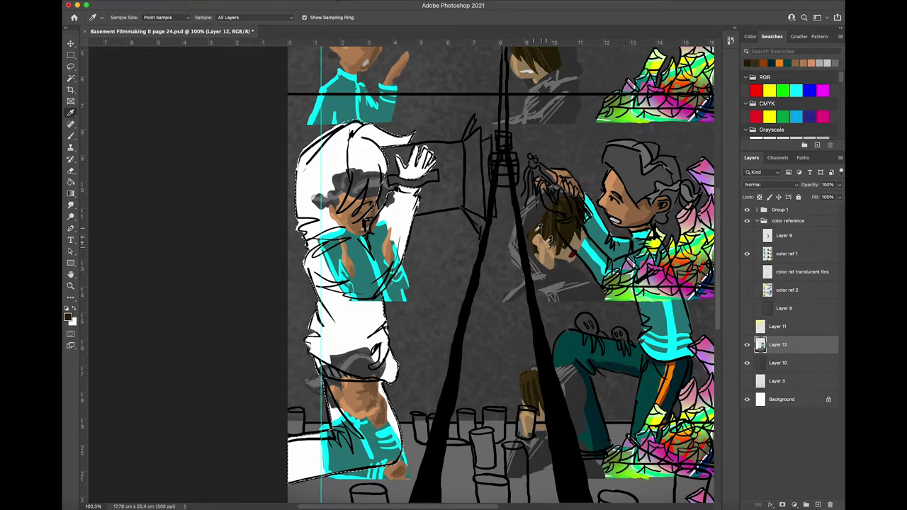
Collapse and hide the color reference group, keeping Layer 12 active for painting.
key(w)
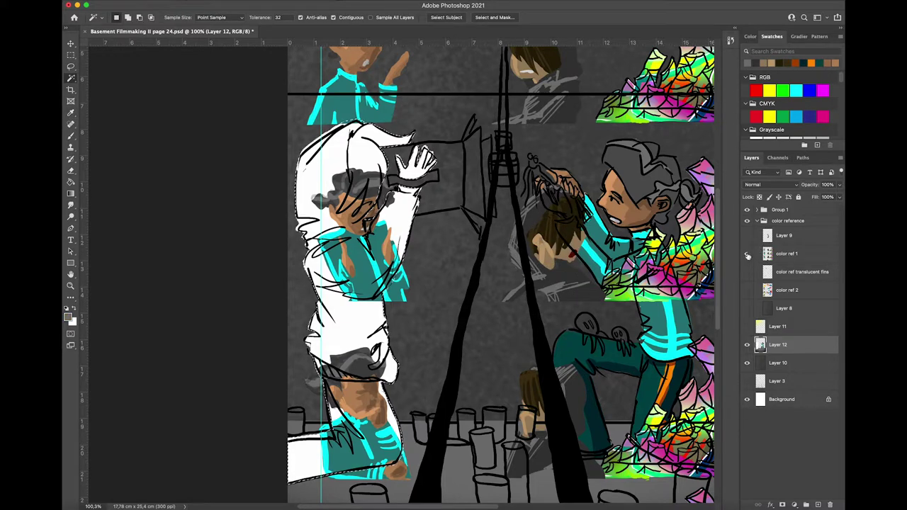
click(761, 221)
click(756, 221)
click(778, 256)
click(747, 221)
Paint the hooded figure's hair dark brown, including the fringe sticking out of the hood.
scroll(666, 314, down, 5)
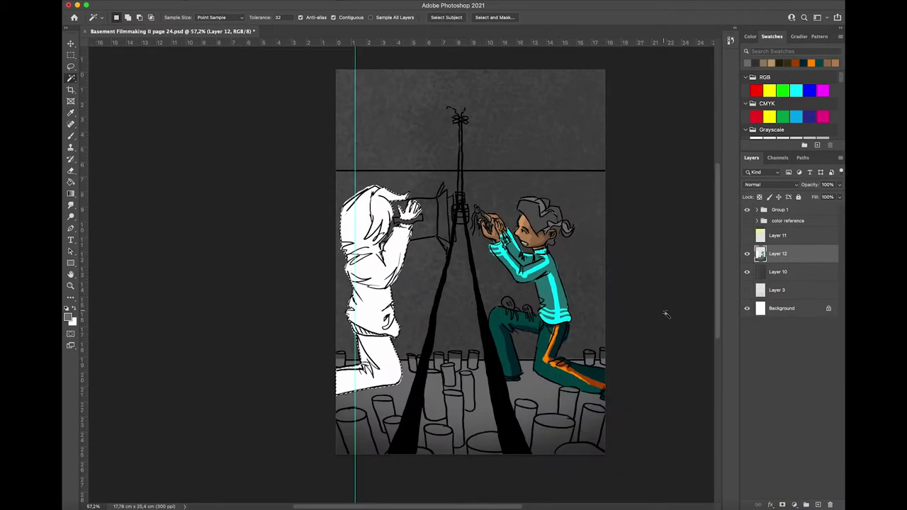
scroll(641, 315, up, 2)
key(b)
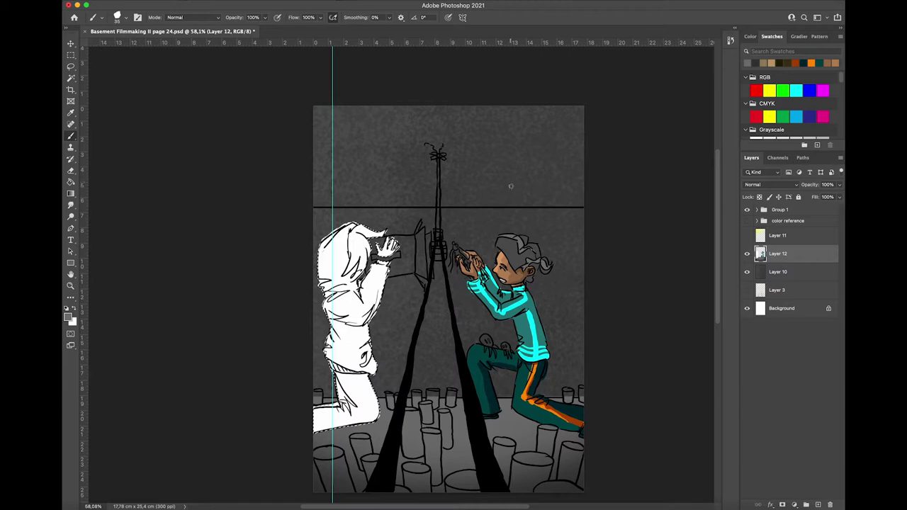
mouse_move(358, 233)
mouse_down()
mouse_move(381, 233)
mouse_move(364, 220)
mouse_move(351, 234)
mouse_move(348, 252)
mouse_move(356, 228)
mouse_move(371, 253)
mouse_move(354, 271)
mouse_move(358, 249)
mouse_move(349, 257)
mouse_move(353, 268)
mouse_move(360, 253)
mouse_move(355, 275)
mouse_up()
key(bracketleft)
key(bracketleft)
key(bracketleft)
scroll(383, 250, up, 6)
Select the hooded figure's hair and paint lighter brown strands over it with a 60 px brush.
key(w)
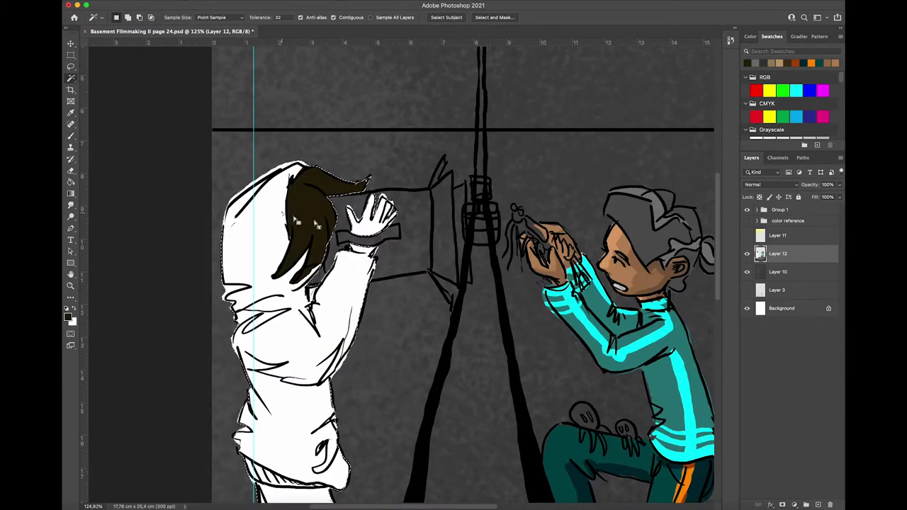
key(super+d)
click(323, 217)
key(l)
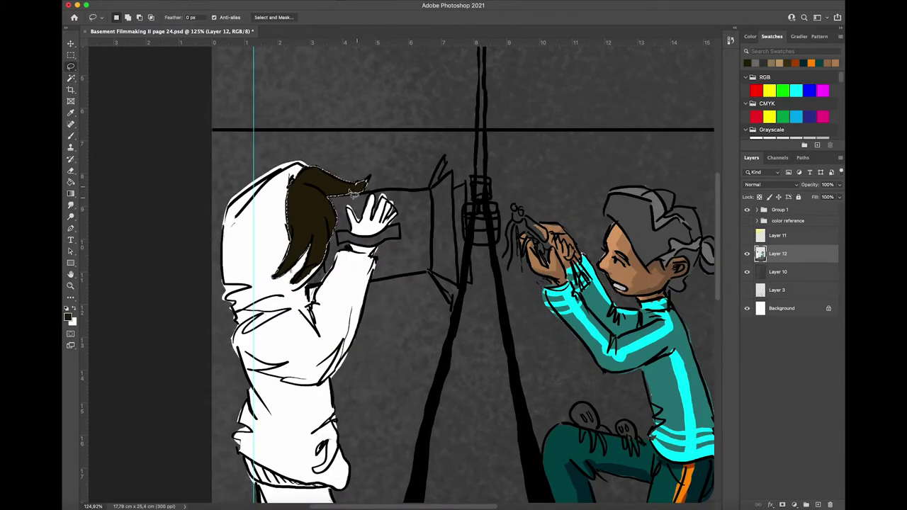
key(b)
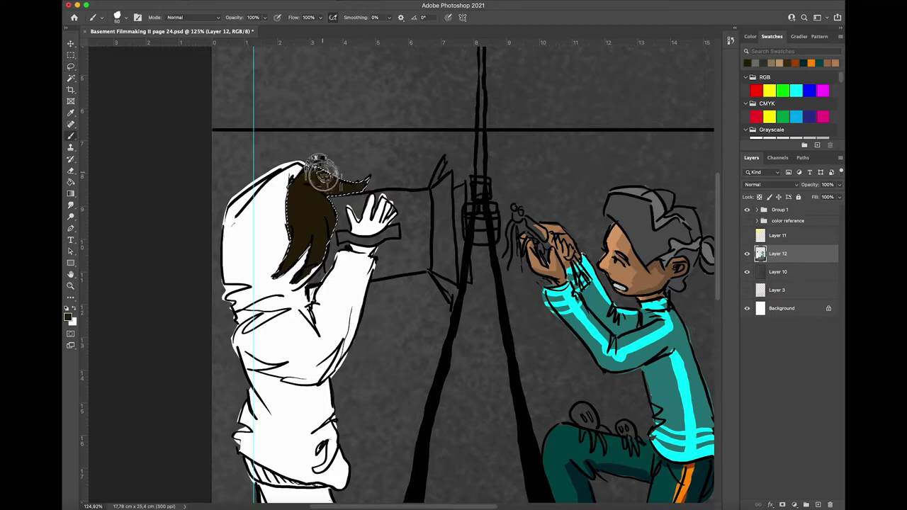
mouse_move(301, 182)
mouse_down()
mouse_move(279, 304)
mouse_move(309, 219)
mouse_move(297, 175)
mouse_move(306, 236)
mouse_move(295, 223)
mouse_move(296, 247)
mouse_move(323, 248)
mouse_move(317, 178)
mouse_move(383, 173)
mouse_up()
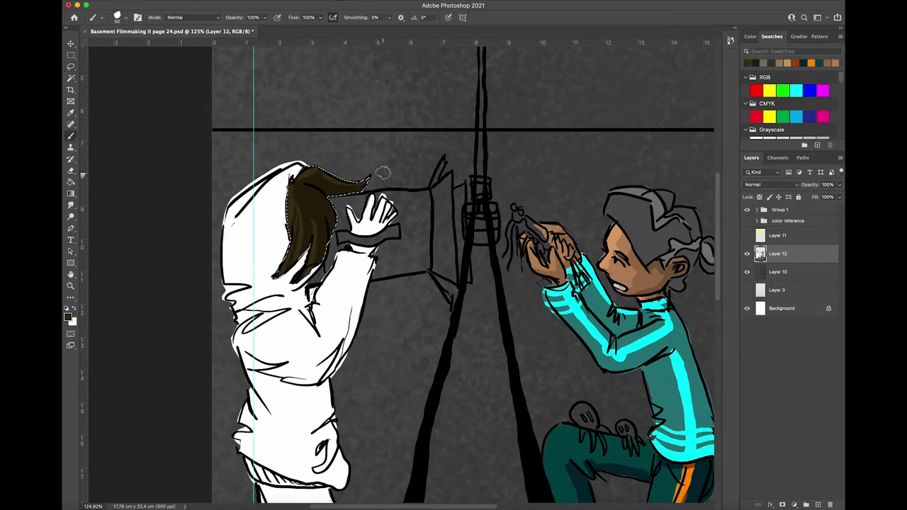
Clear the hair selection and paint the small visible part of the hooded figure's face in tan skin tones.
key(l)
key(super+d)
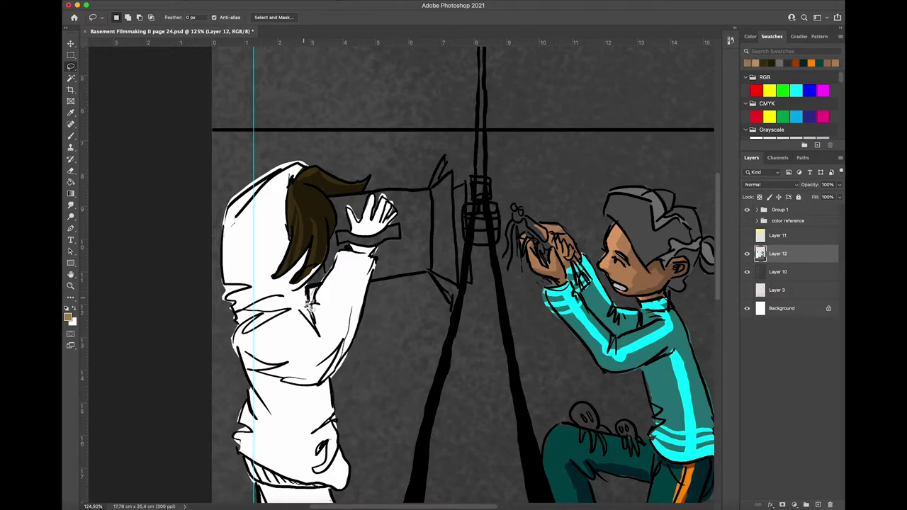
key(b)
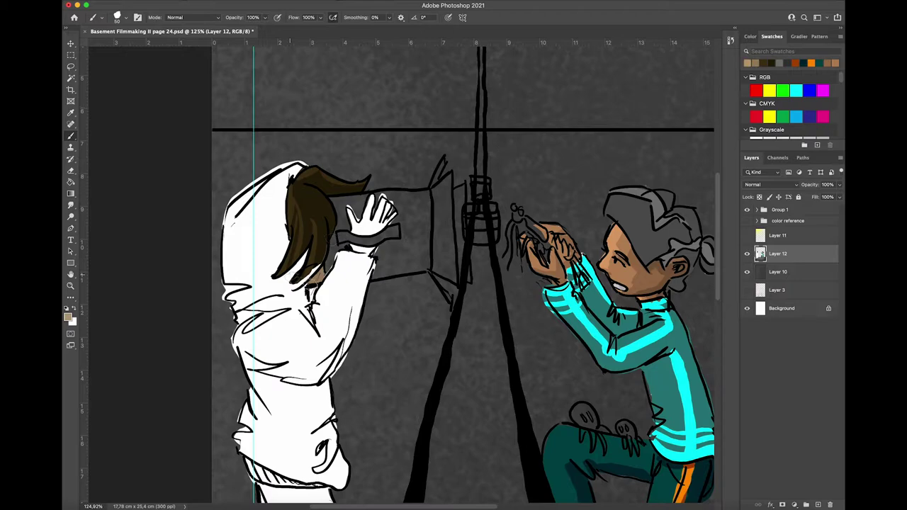
Select the hooded figure's white clothes and fill them with dark gray.
key(w)
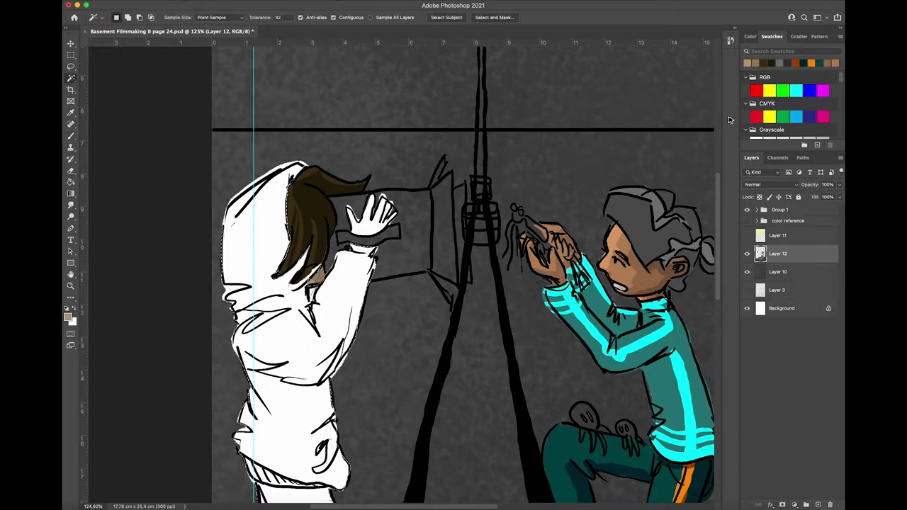
click(787, 63)
key(g)
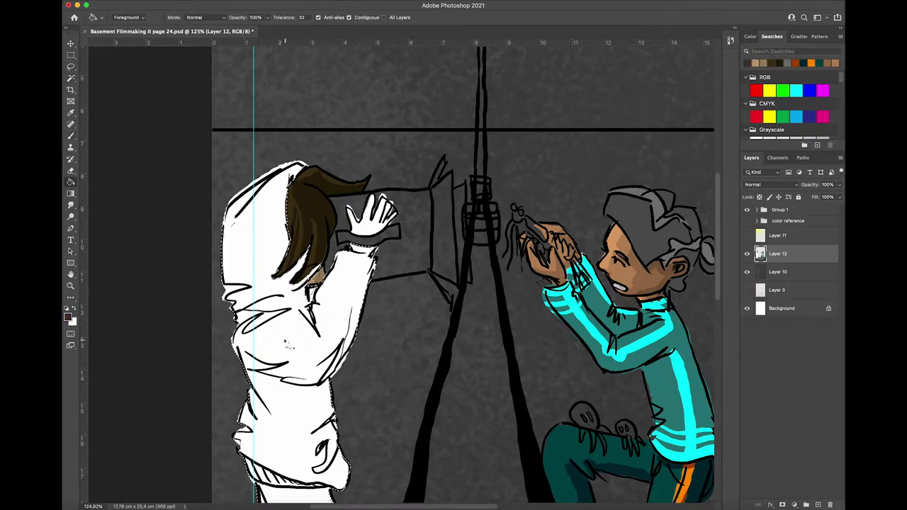
click(287, 343)
Paint lighter gray highlights on the hood, back and folds of the hooded figure's clothes with a 50 px brush.
click(787, 64)
key(b)
mouse_move(298, 171)
mouse_down()
mouse_move(205, 279)
mouse_move(219, 223)
mouse_move(231, 309)
mouse_up()
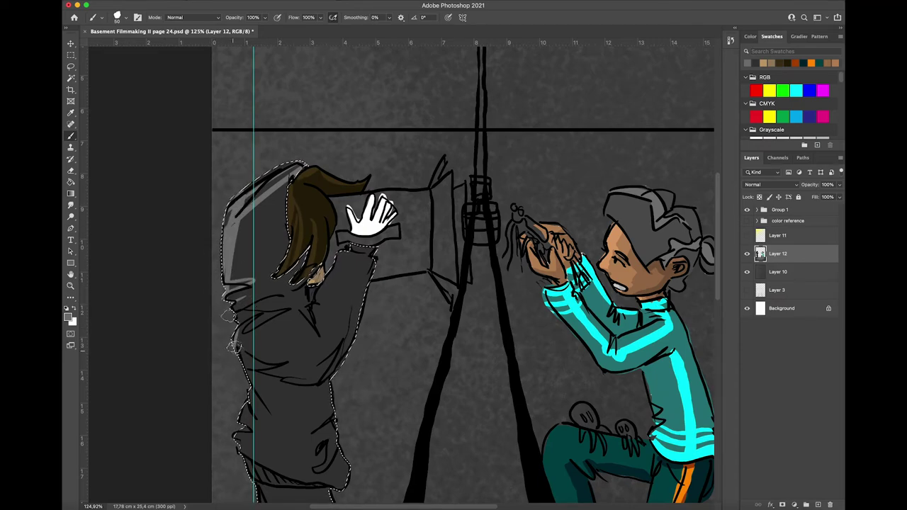
scroll(224, 276, down, 5)
mouse_move(232, 257)
mouse_down()
mouse_move(244, 269)
mouse_move(238, 290)
mouse_move(219, 298)
mouse_move(233, 340)
mouse_move(229, 310)
mouse_up()
scroll(273, 205, down, 5)
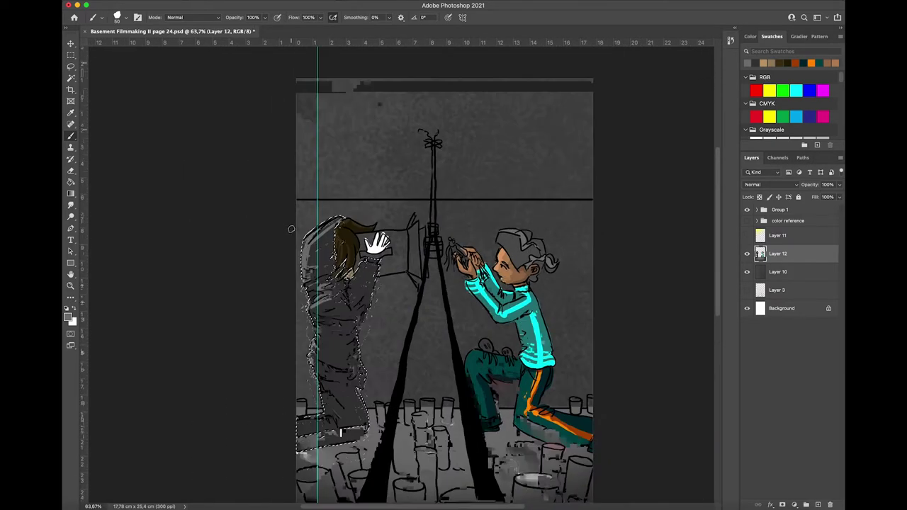
scroll(290, 229, up, 2)
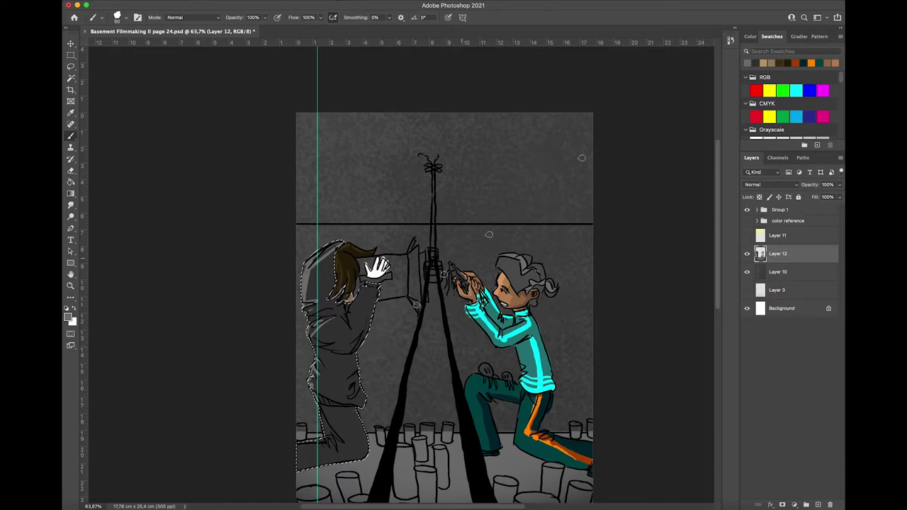
Paint the hooded figure's raised hand in a brownish skin tone with lighter tan highlights.
key(w)
key(b)
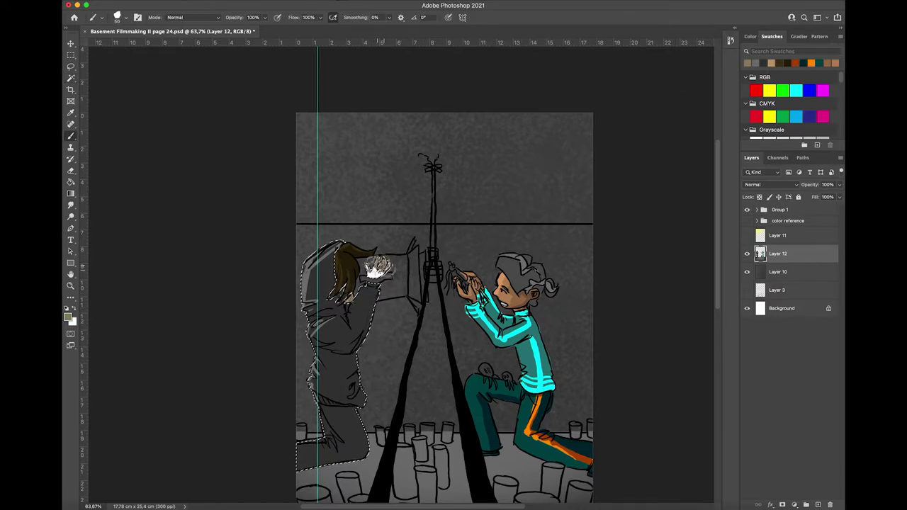
click(771, 63)
mouse_move(371, 269)
mouse_down()
mouse_move(384, 262)
mouse_move(381, 272)
mouse_up()
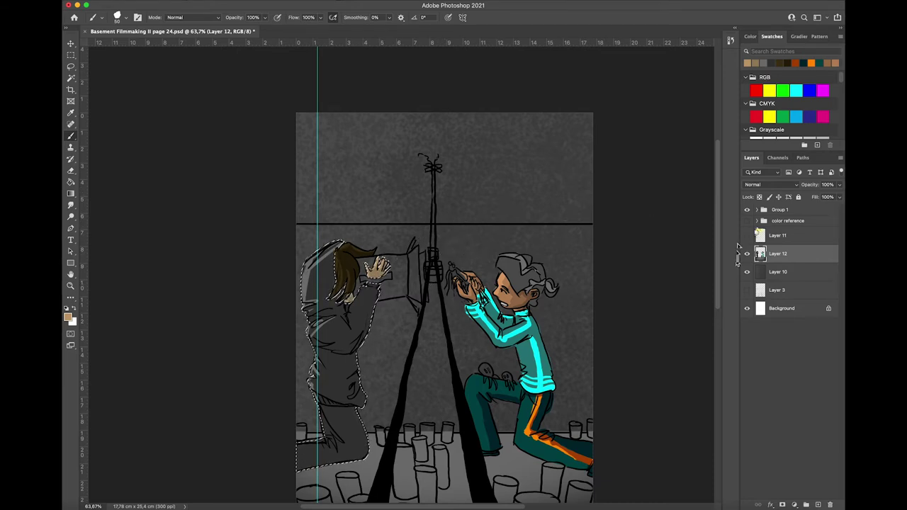
Choose a dark green in the color picker and paint the hooded figure's trousers with it.
click(818, 63)
click(750, 36)
click(834, 105)
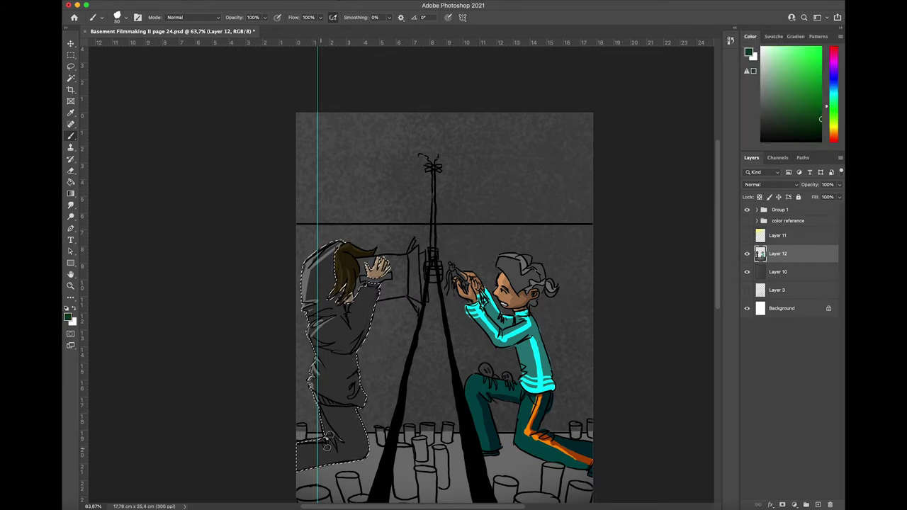
drag(306, 471, 297, 444)
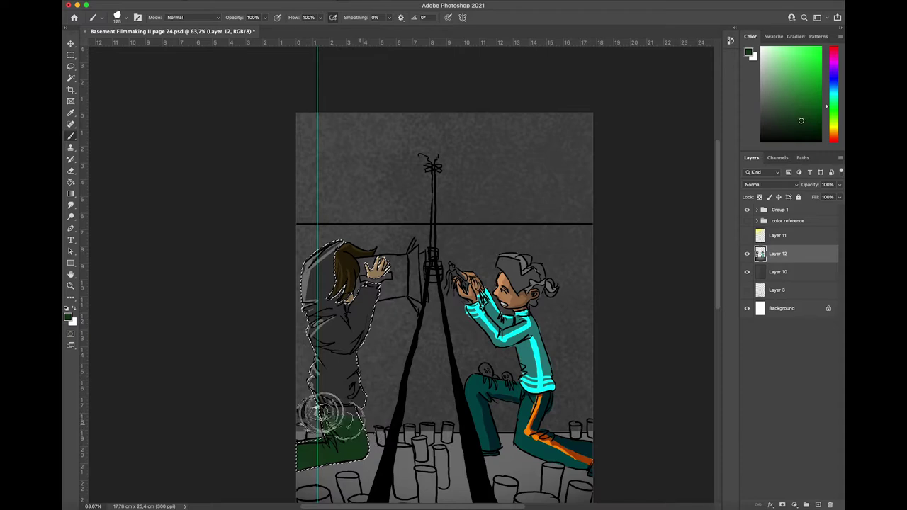
Select the hooded figure's green trousers and paint darker green shading on them.
key(w)
click(348, 421)
key(b)
click(789, 122)
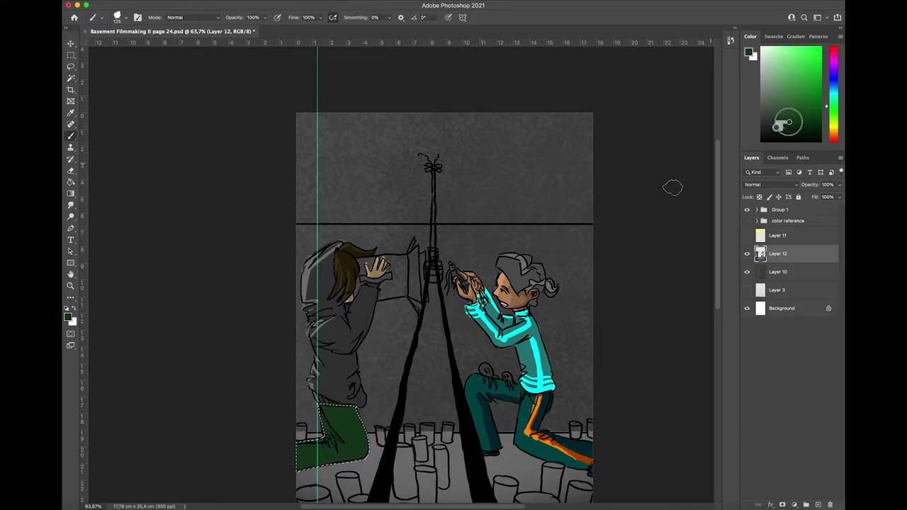
key(g)
key(b)
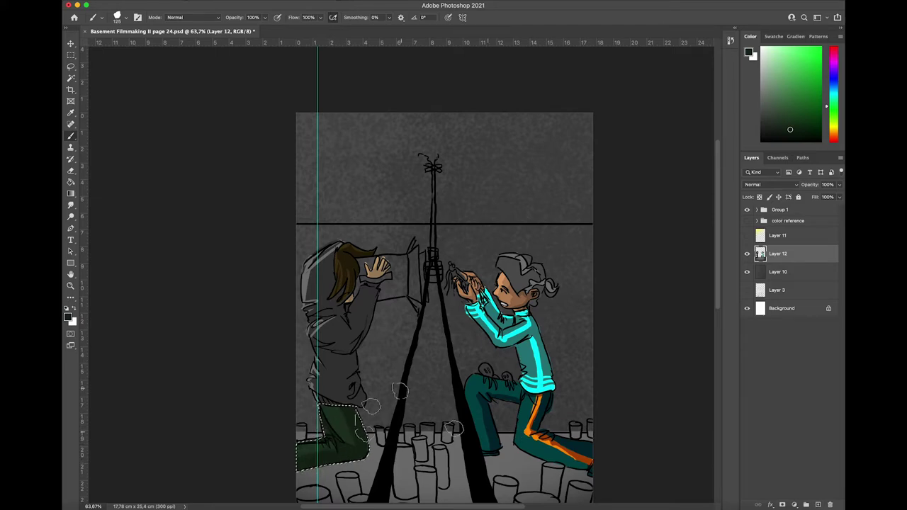
Clear the trouser selection and select the hooded figure's clothes together with the other figure's gray hair and turquoise jacket.
key(l)
click(393, 393)
key(w)
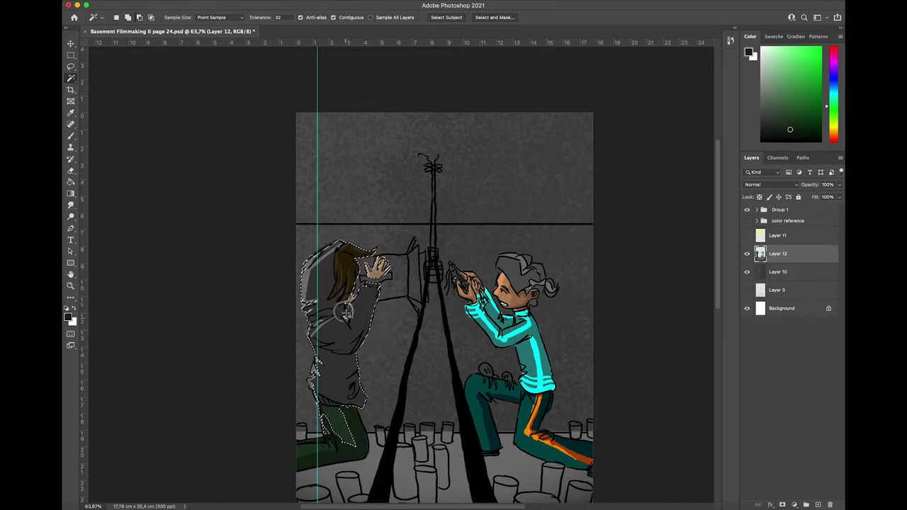
click(527, 286)
click(550, 288)
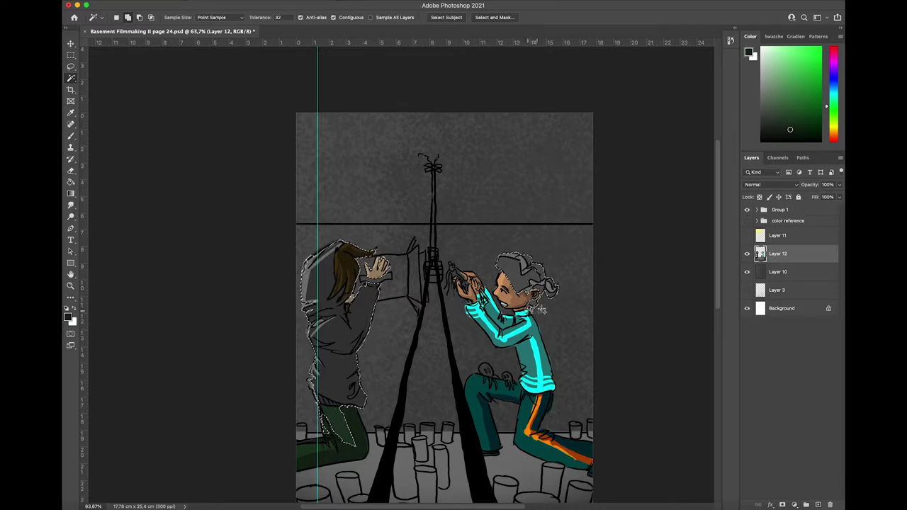
click(519, 342)
click(493, 313)
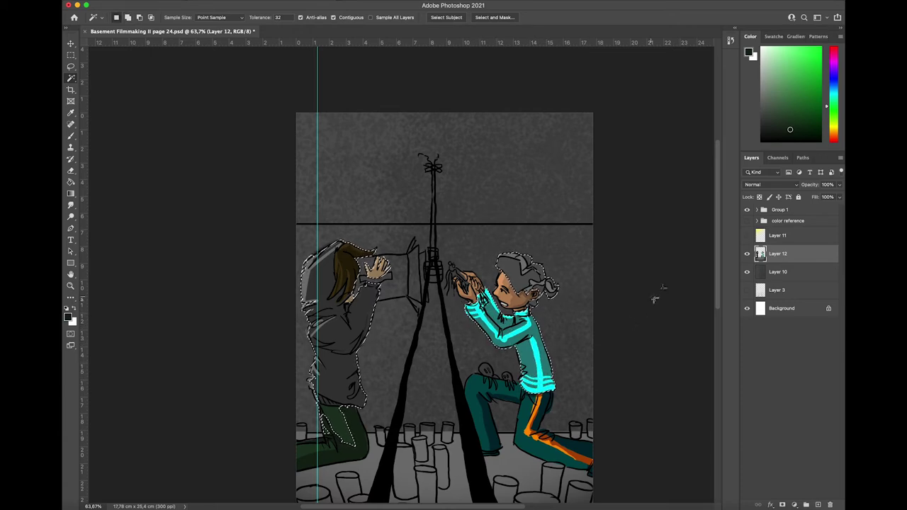
Add a new layer at 29% opacity and paint black shading on the selected clothes and hair.
click(816, 503)
drag(839, 185, 809, 200)
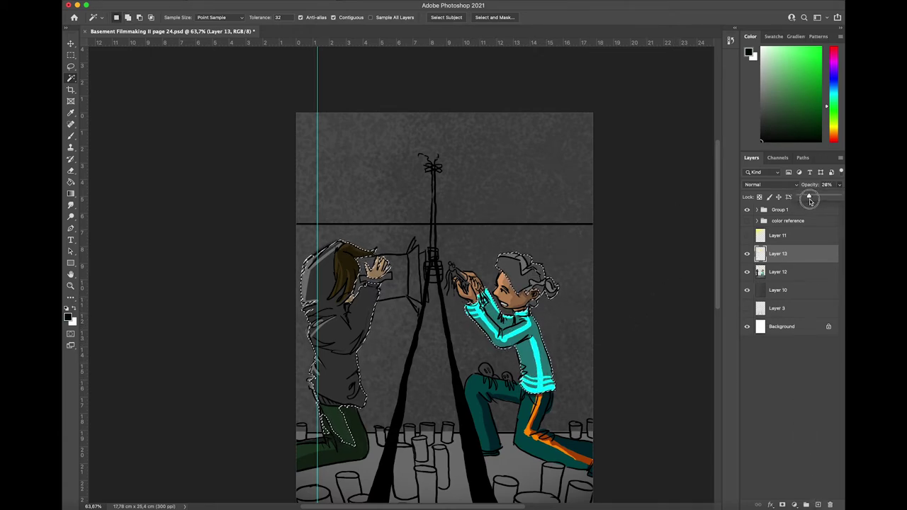
key(b)
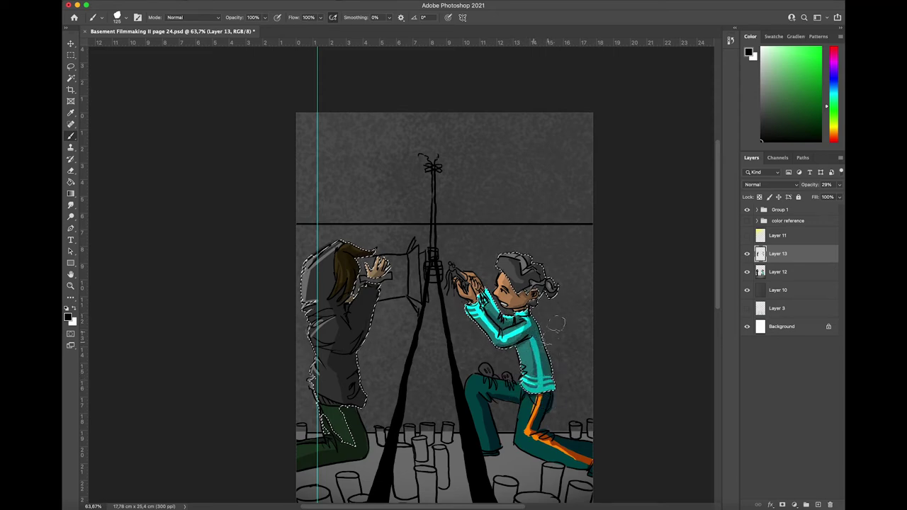
key(l)
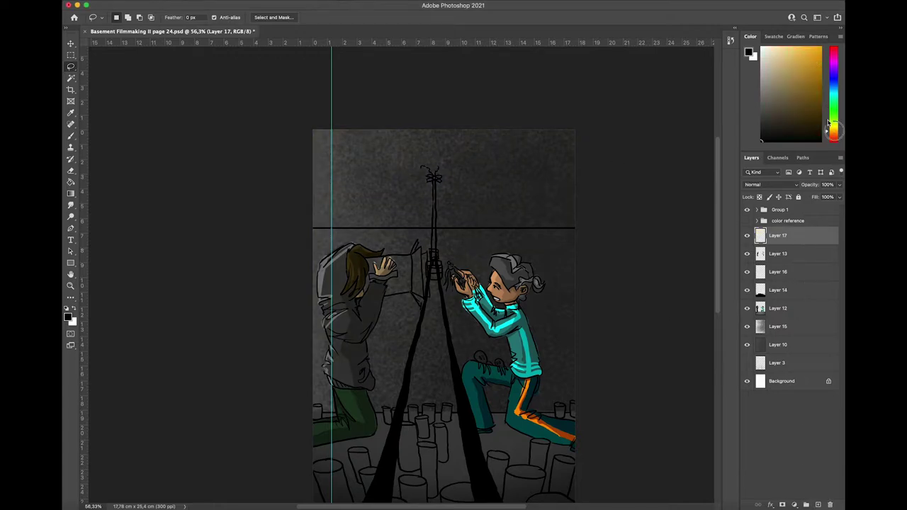
Choose the Soft Round brush with orange as the paint color and enlarge it to 3200 px.
click(71, 136)
click(126, 18)
scroll(149, 170, up, 3)
click(119, 151)
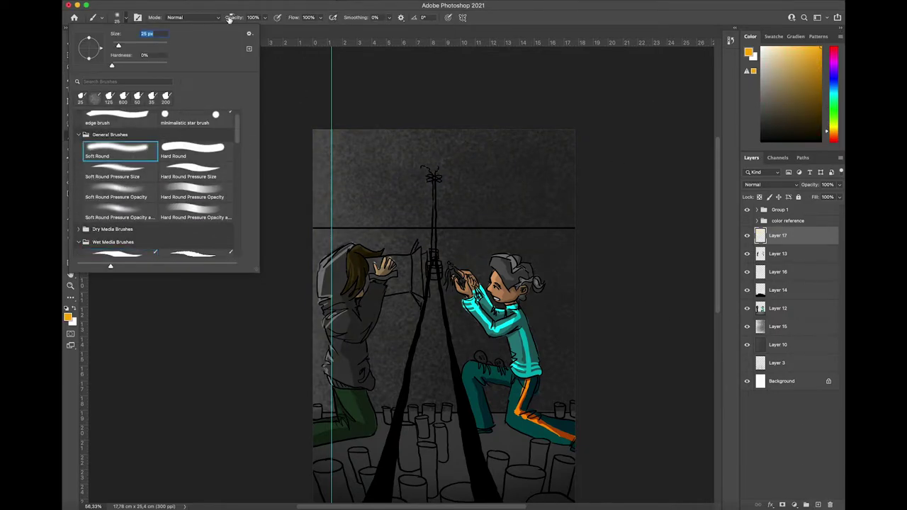
click(232, 17)
key(bracketright)
key(bracketright)
key(bracketright)
key(bracketright)
key(bracketright)
key(bracketright)
key(bracketright)
key(bracketright)
key(bracketright)
key(bracketright)
key(bracketright)
key(bracketright)
key(bracketright)
key(bracketright)
key(bracketright)
key(bracketright)
key(bracketright)
key(bracketright)
key(bracketright)
key(bracketright)
scroll(319, 117, up, 3)
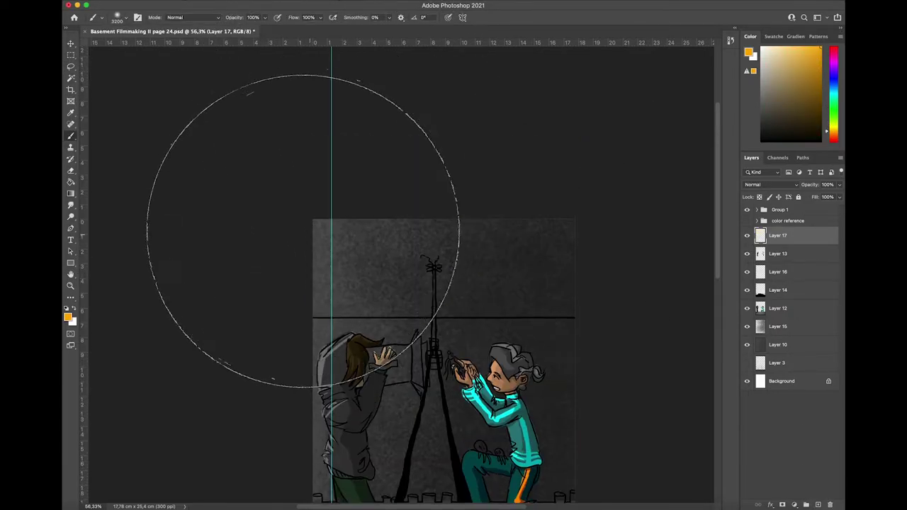
Paint a large orange glow in the page's upper left corner and set Layer 17's opacity to 26%.
click(303, 225)
click(840, 185)
drag(838, 196, 810, 198)
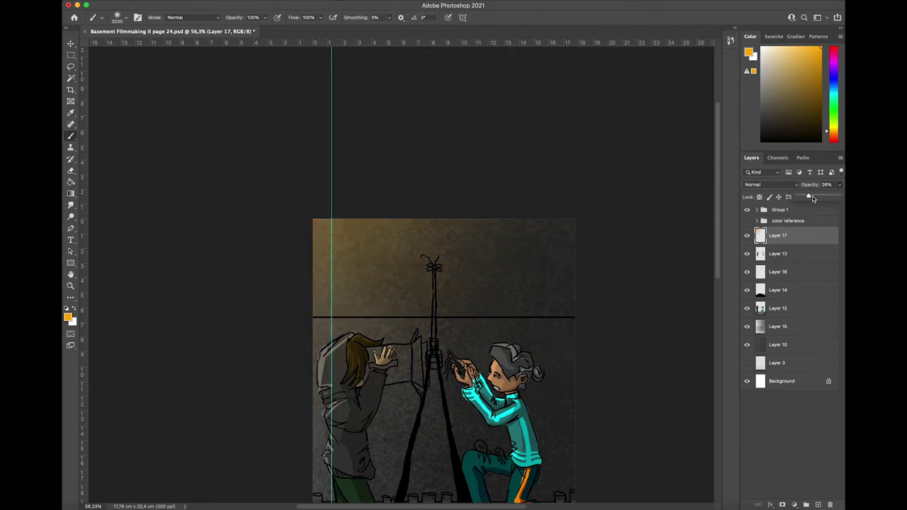
scroll(615, 298, up, 1)
scroll(624, 276, down, 5)
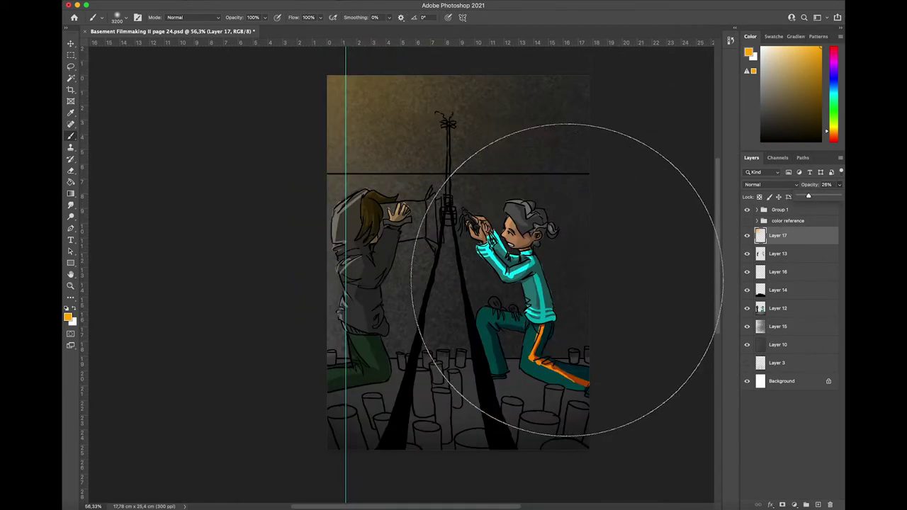
Try further glow dabs in lighter yellow and orange tones and undo the glow strokes.
click(368, 124)
key(super+z)
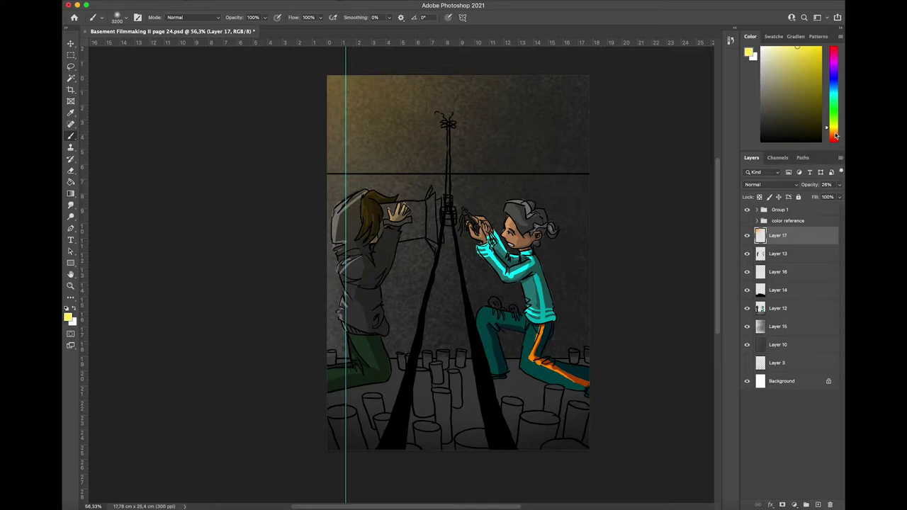
click(834, 132)
key(ctrl+z)
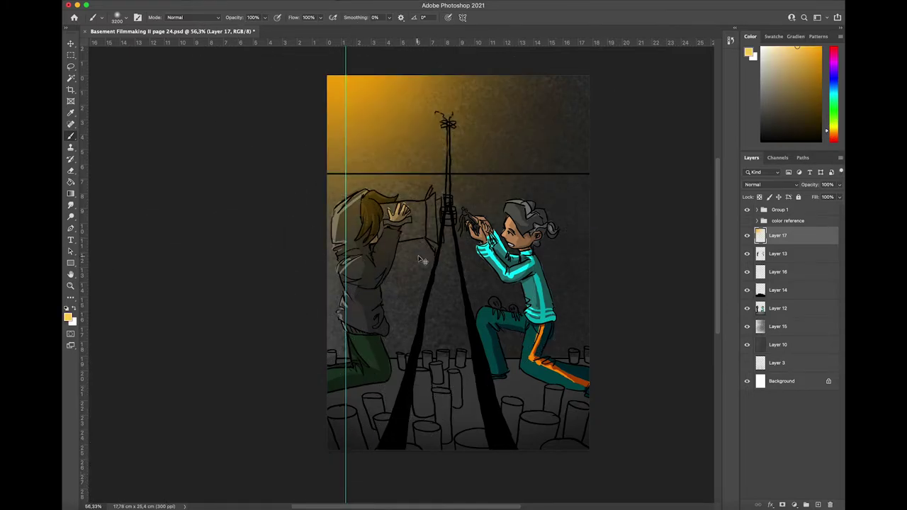
key(super+z)
Paint a deep yellow glow in the page's upper left corner and set the layer's opacity to 42%.
click(834, 130)
click(820, 48)
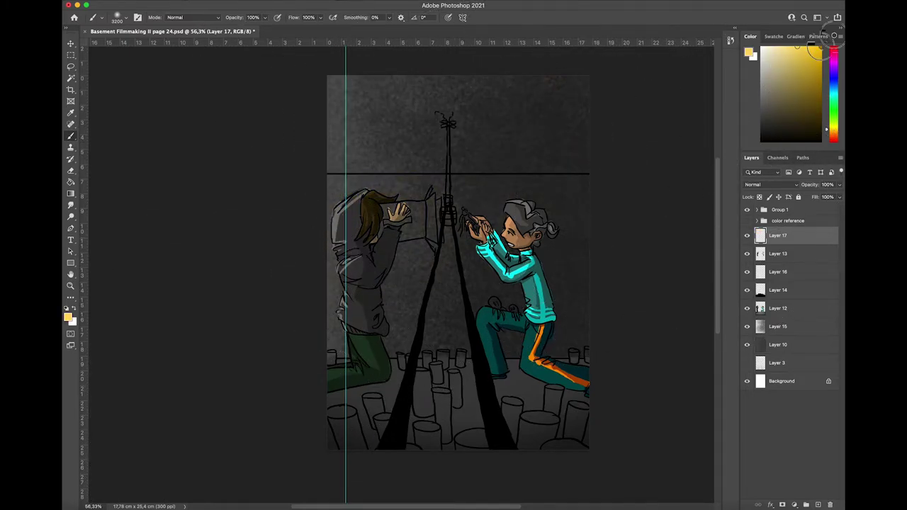
click(359, 59)
drag(839, 185, 814, 205)
Duplicate the yellow glow layer and move the copy closer to the page's upper left corner.
key(ctrl+j)
key(ctrl+t)
drag(513, 246, 464, 202)
key(Return)
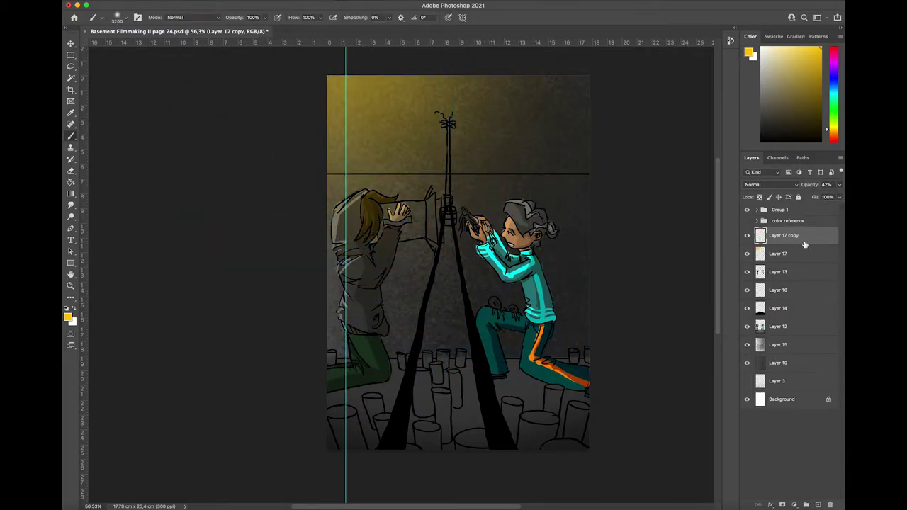
Move the original glow on Layer 17 further toward the page's upper left corner.
click(792, 256)
key(ctrl+t)
mouse_move(557, 227)
mouse_down()
mouse_move(503, 182)
mouse_move(515, 221)
mouse_move(507, 208)
mouse_up()
key(Return)
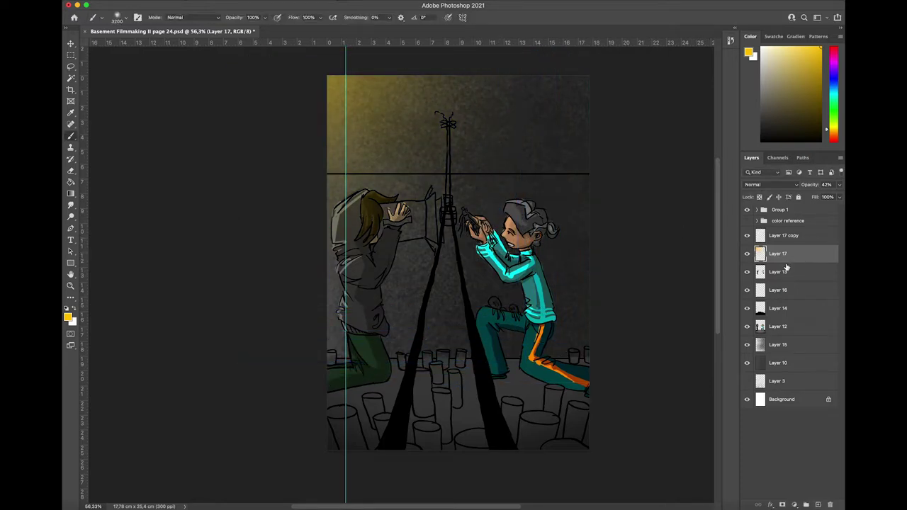
Choose a pale yellow paint color and toggle the visibility of the copied glow layer.
click(787, 47)
click(796, 236)
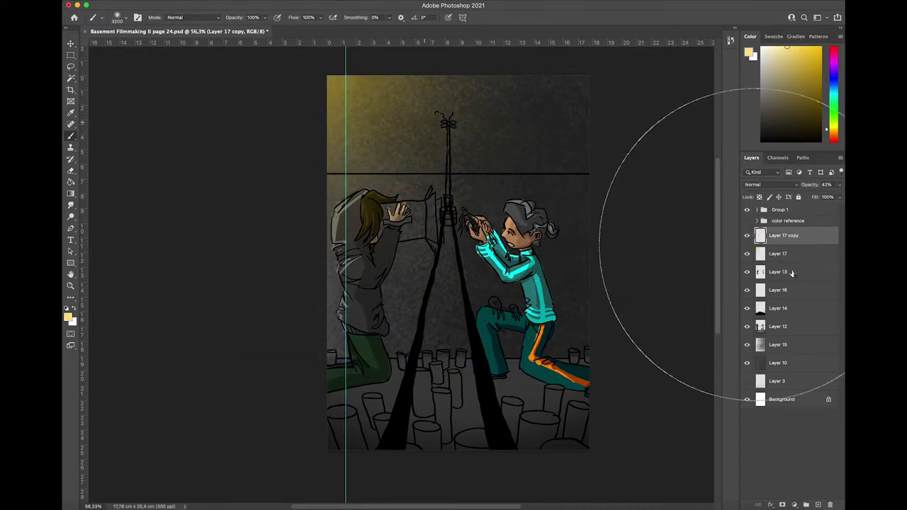
click(748, 236)
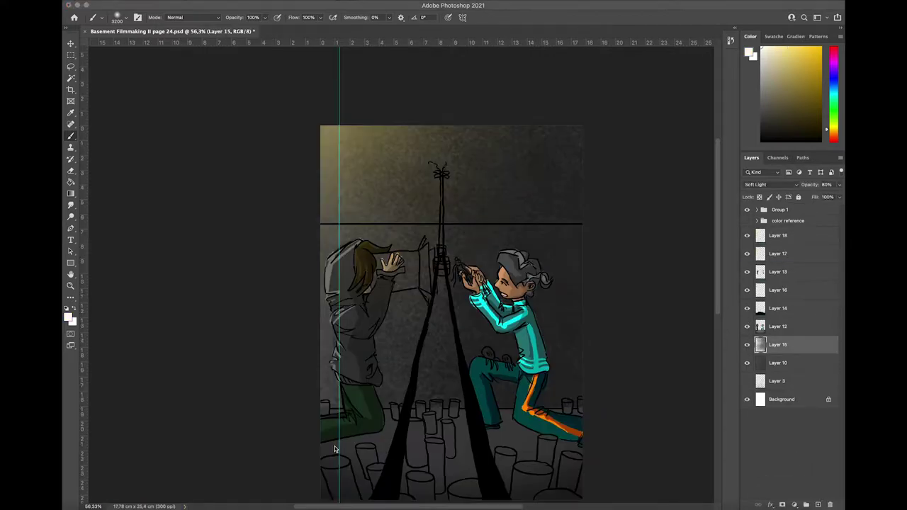
Rotate the Soft Light shading on Layer 15 by 42.53° and resize and reposition it over the page.
scroll(335, 449, down, 3)
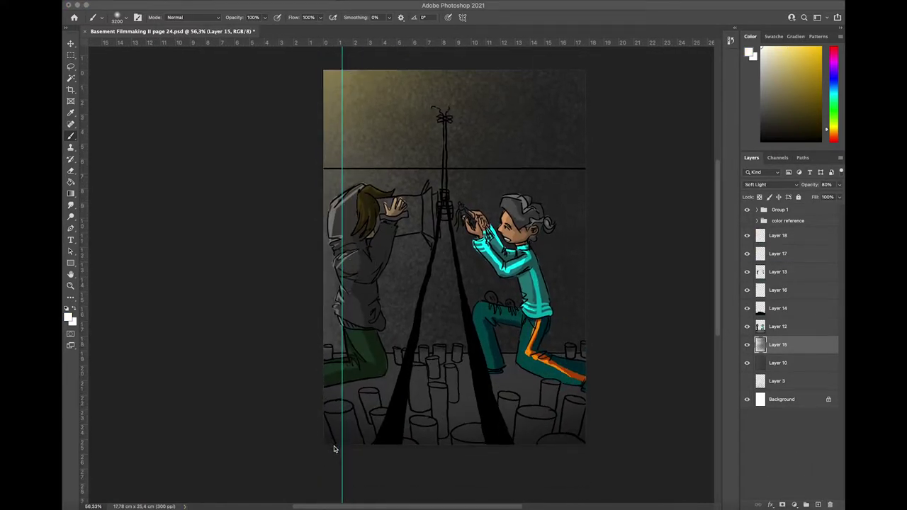
key(super+t)
drag(308, 454, 158, 340)
drag(456, 278, 518, 264)
drag(295, 315, 177, 322)
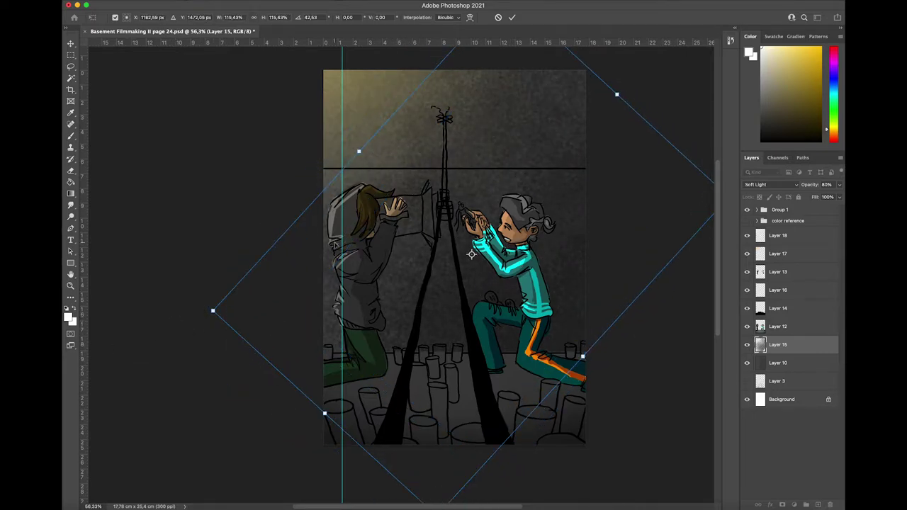
drag(358, 151, 490, 159)
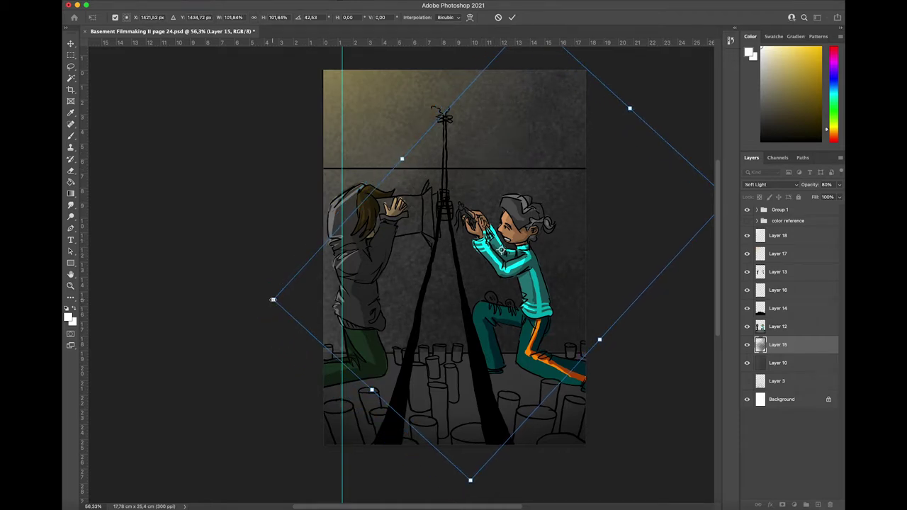
drag(274, 301, 266, 300)
key(Return)
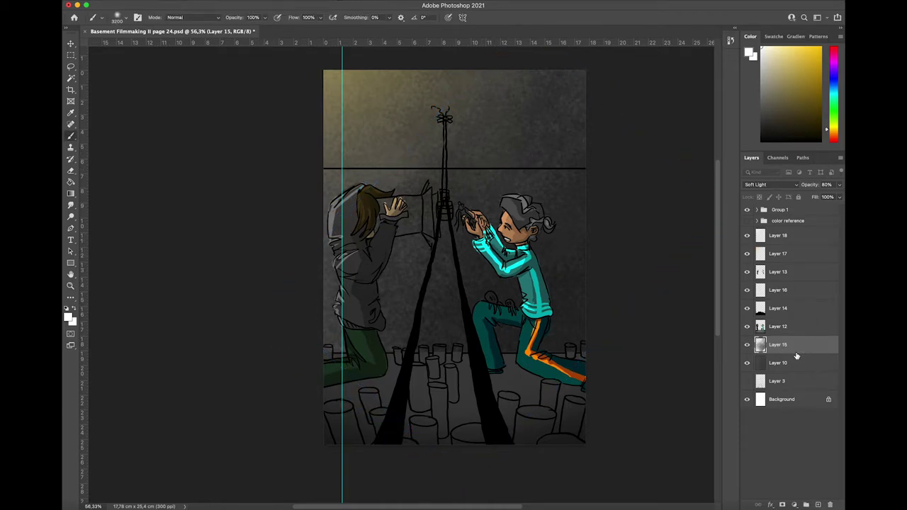
Duplicate the Soft Light shading layer and transform the copy to darken the page's lower right area.
key(super+j)
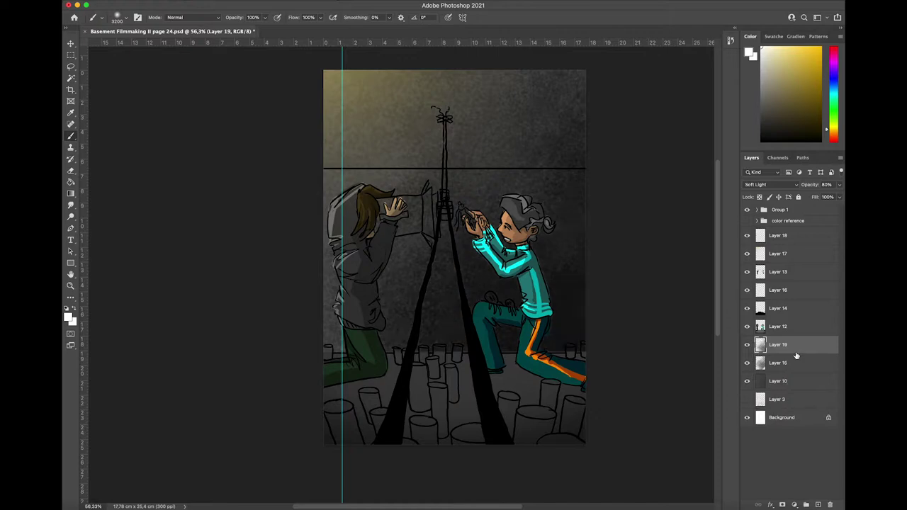
key(super+t)
mouse_move(683, 217)
mouse_down()
mouse_move(698, 177)
mouse_move(602, 276)
mouse_move(581, 247)
mouse_move(599, 285)
mouse_up()
key(Return)
Set the black shading on Layer 20 to 70% opacity, and rotate and reposition it over the page's lower right area.
key(b)
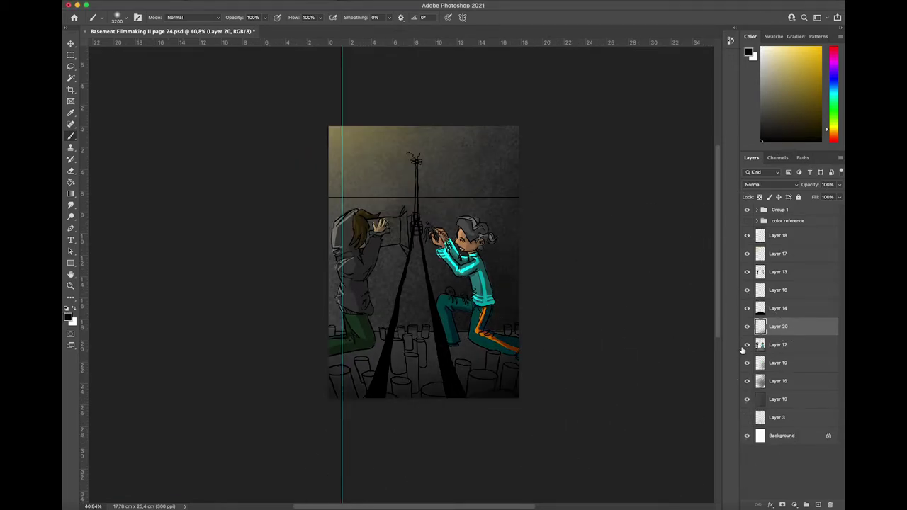
drag(839, 184, 819, 211)
key(super+t)
drag(547, 210, 509, 177)
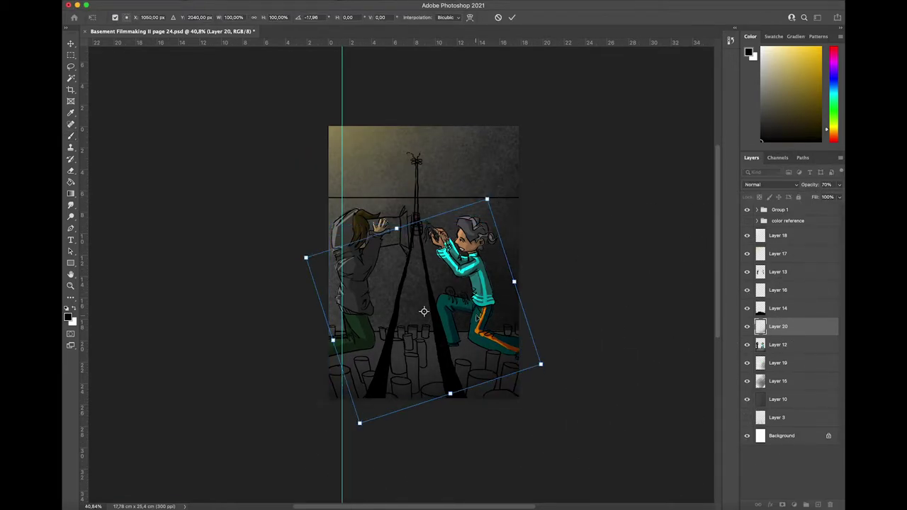
drag(481, 319, 507, 335)
drag(363, 476, 333, 451)
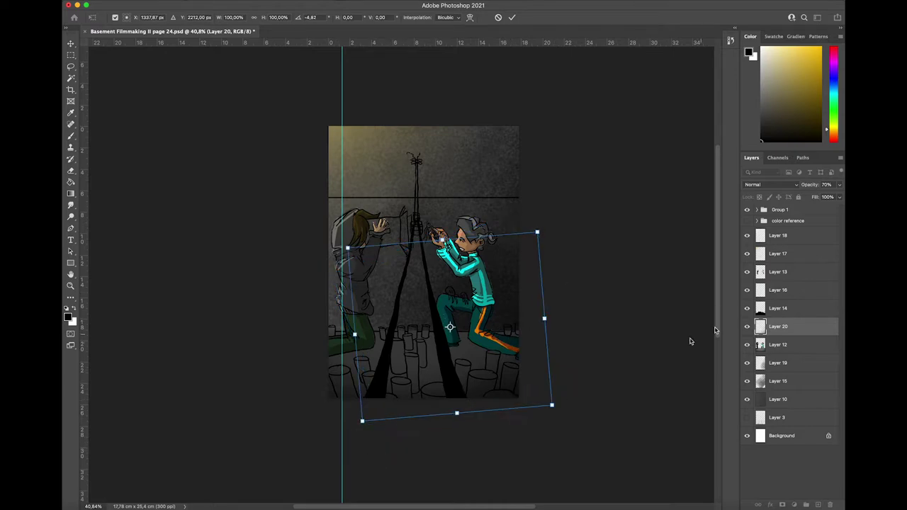
drag(568, 428, 593, 376)
drag(533, 362, 546, 374)
key(Return)
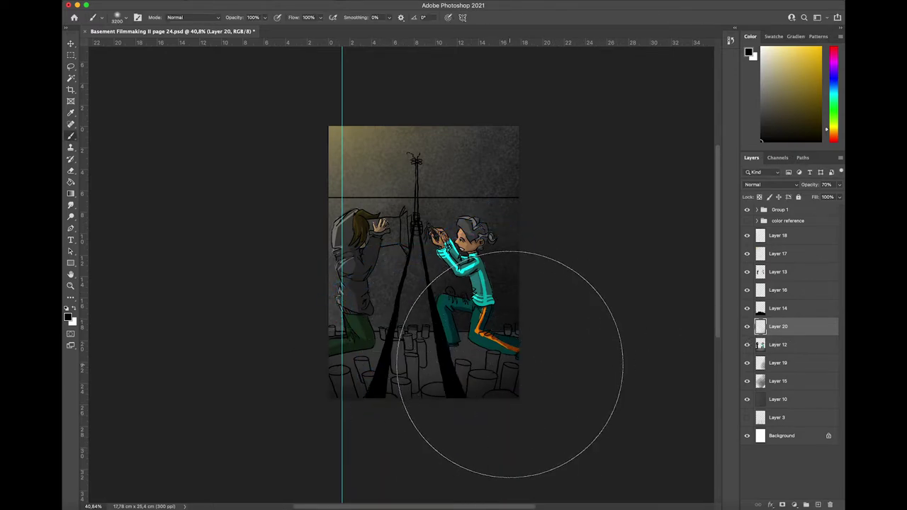
Lower the opacity of the black shading on Layer 20 further.
scroll(523, 342, down, 8)
scroll(522, 342, right, 9)
scroll(523, 343, up, 6)
scroll(523, 342, left, 7)
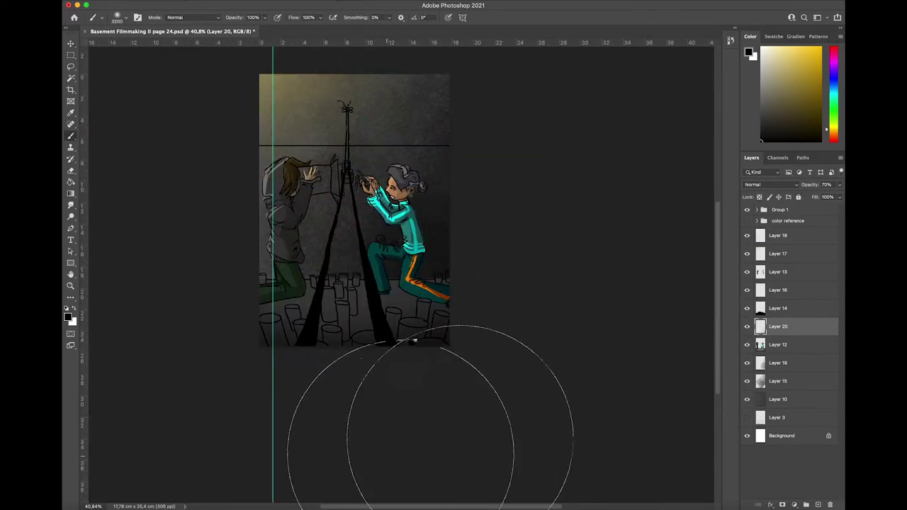
click(839, 185)
drag(829, 198, 810, 200)
Toggle the floor shading on Layer 14 and the shading on Layer 20 to compare their effect on the page.
click(785, 310)
click(747, 309)
click(747, 309)
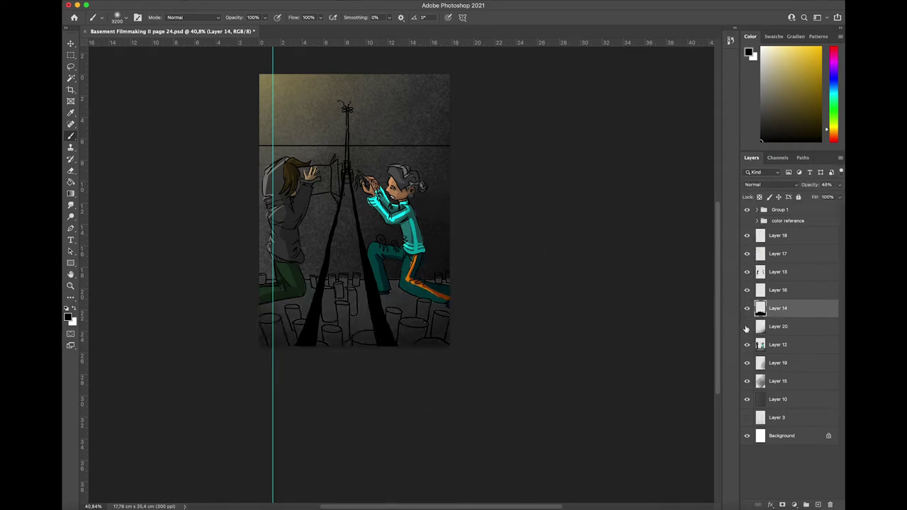
click(746, 328)
click(747, 330)
click(821, 275)
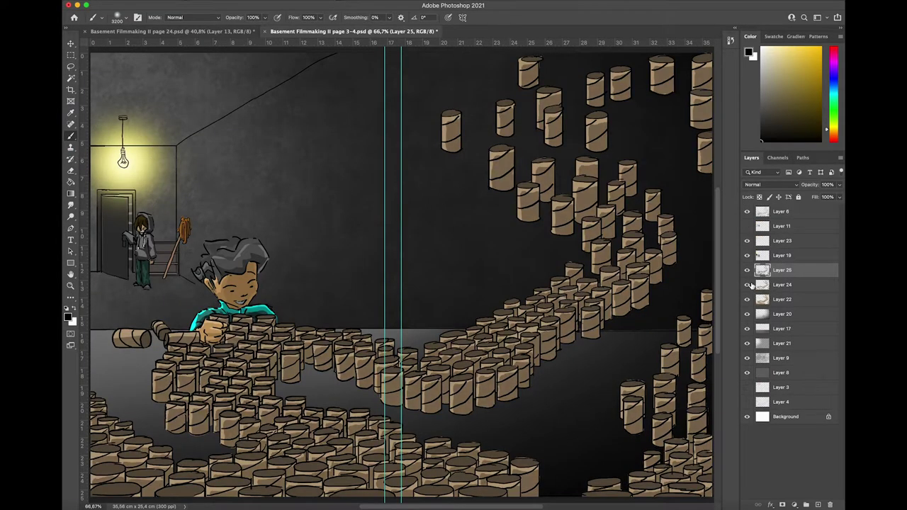
Close the page 3-4 file and paste its copied tube artwork into page 24 as a new layer.
drag(779, 311, 795, 297)
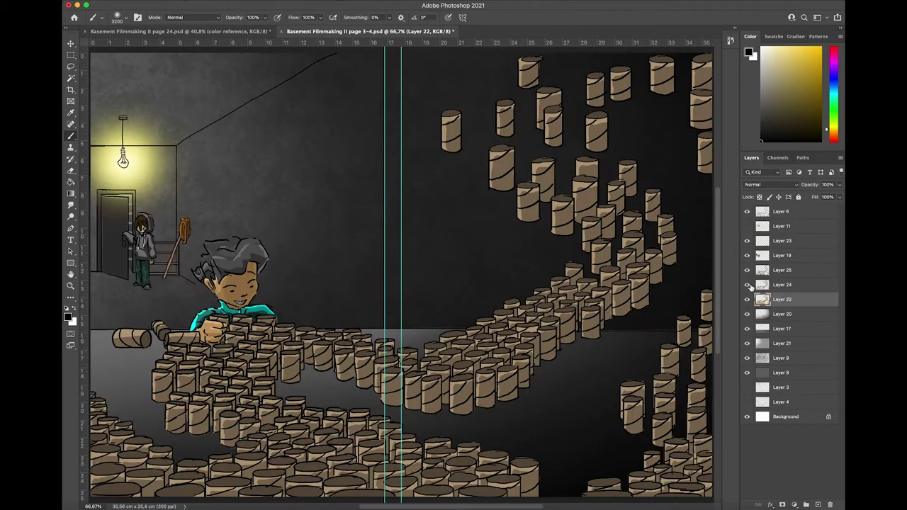
click(817, 274)
click(281, 31)
click(348, 184)
key(super+v)
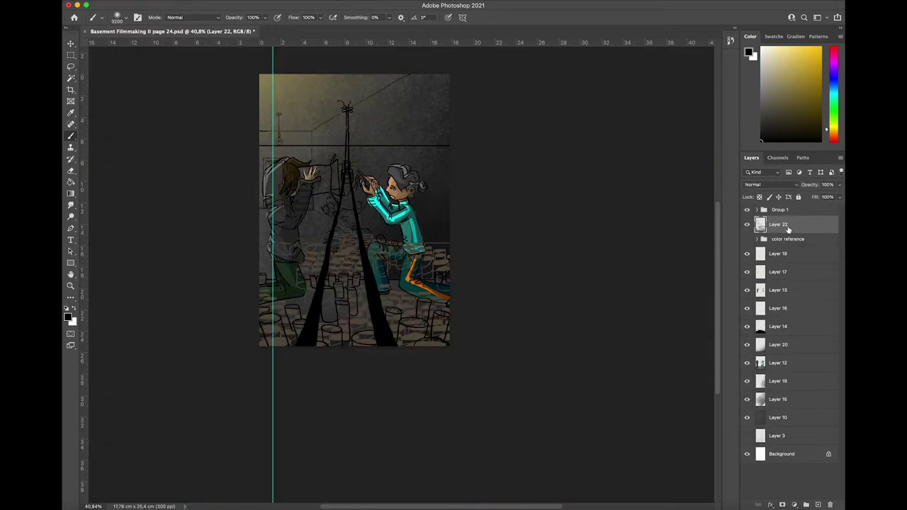
Move the pasted tube artwork into the color reference group, sample its tan colour, and hide the group.
key(Delete)
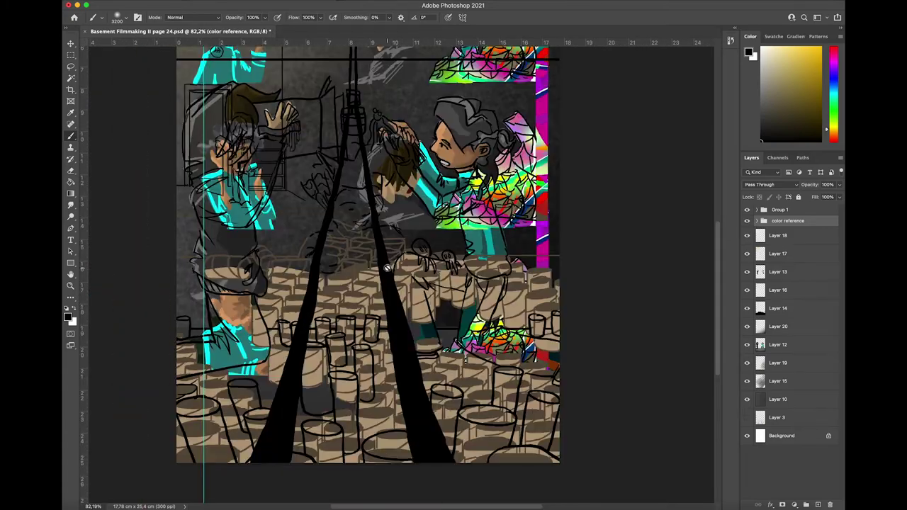
alt+click(312, 379)
click(747, 221)
Outline all the tubes standing on the floor with a combined freehand Lasso selection on Layer 16.
click(803, 289)
key(l)
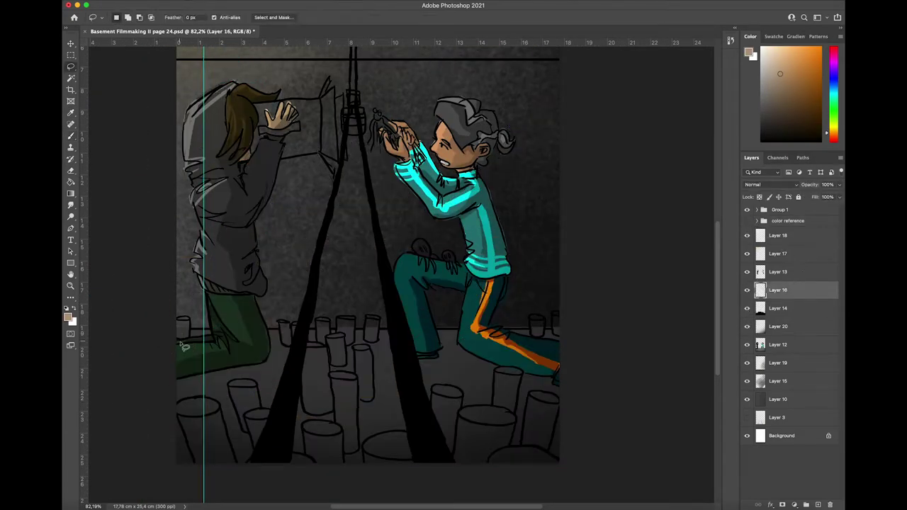
mouse_move(183, 342)
mouse_down()
mouse_move(187, 318)
mouse_move(173, 330)
mouse_up()
mouse_move(196, 468)
mouse_down()
mouse_move(180, 402)
mouse_move(217, 401)
mouse_move(238, 462)
mouse_move(309, 456)
mouse_move(303, 429)
mouse_move(332, 419)
mouse_move(329, 376)
mouse_move(348, 375)
mouse_move(360, 403)
mouse_move(350, 461)
mouse_up()
mouse_move(349, 391)
mouse_down()
mouse_move(373, 397)
mouse_move(369, 347)
mouse_move(326, 366)
mouse_move(348, 344)
mouse_move(354, 318)
mouse_move(318, 337)
mouse_move(294, 368)
mouse_move(313, 423)
mouse_up()
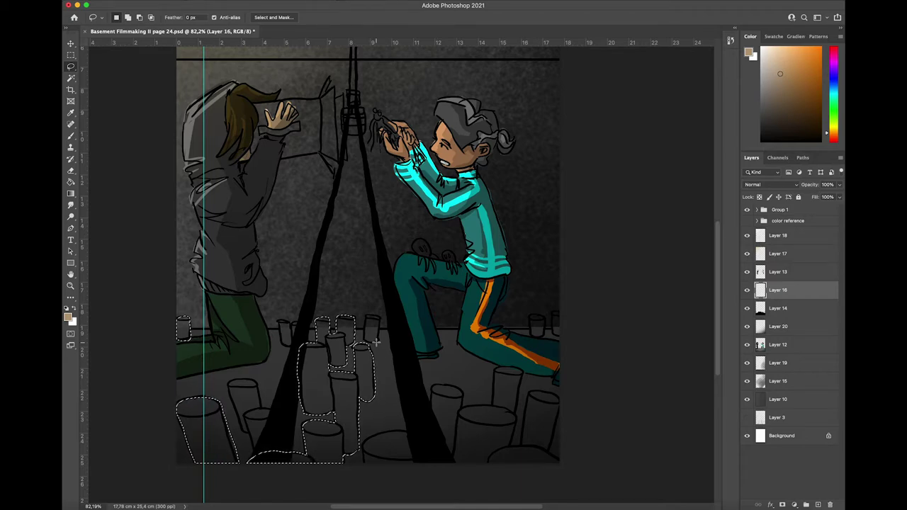
mouse_move(254, 460)
mouse_down()
mouse_move(228, 383)
mouse_move(257, 384)
mouse_up()
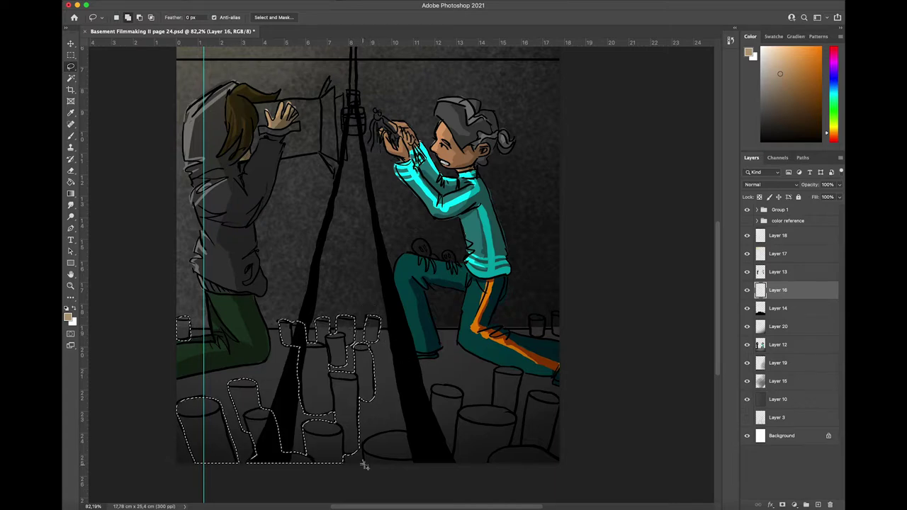
mouse_move(364, 444)
mouse_down()
mouse_move(427, 418)
mouse_move(435, 380)
mouse_move(489, 404)
mouse_move(500, 434)
mouse_move(544, 465)
mouse_up()
mouse_move(506, 404)
mouse_down()
mouse_move(494, 372)
mouse_move(509, 366)
mouse_move(520, 379)
mouse_move(507, 444)
mouse_move(494, 397)
mouse_move(501, 369)
mouse_move(520, 371)
mouse_move(512, 422)
mouse_up()
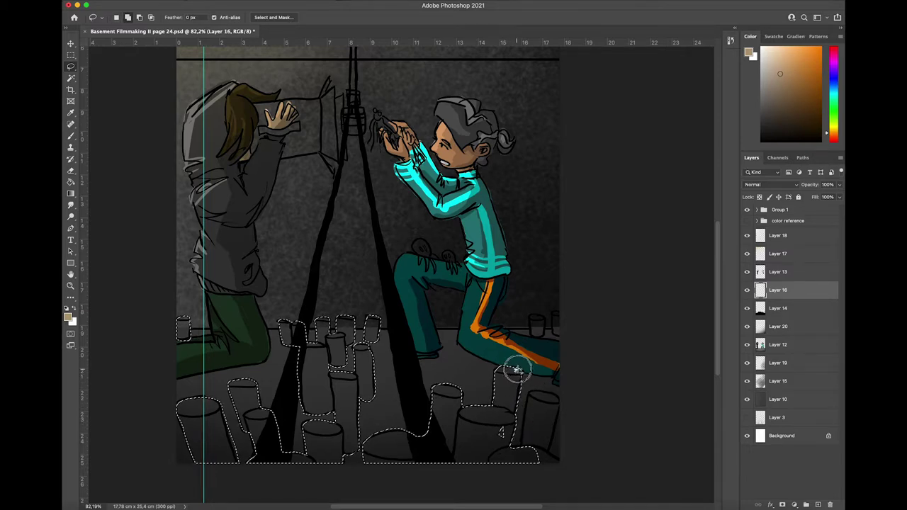
mouse_move(525, 331)
mouse_down()
mouse_move(564, 338)
mouse_move(549, 328)
mouse_move(552, 314)
mouse_move(563, 341)
mouse_move(549, 319)
mouse_move(561, 340)
mouse_up()
mouse_move(525, 464)
mouse_down()
mouse_move(538, 469)
mouse_move(549, 445)
mouse_move(547, 394)
mouse_up()
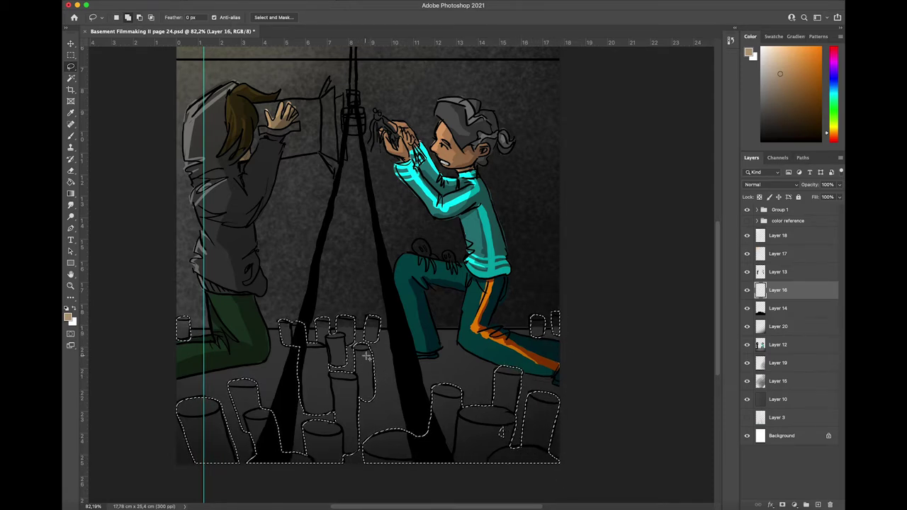
Fill the selected tubes with the sampled tan, including the small gap in the large front tube, and clear the selection.
key(w)
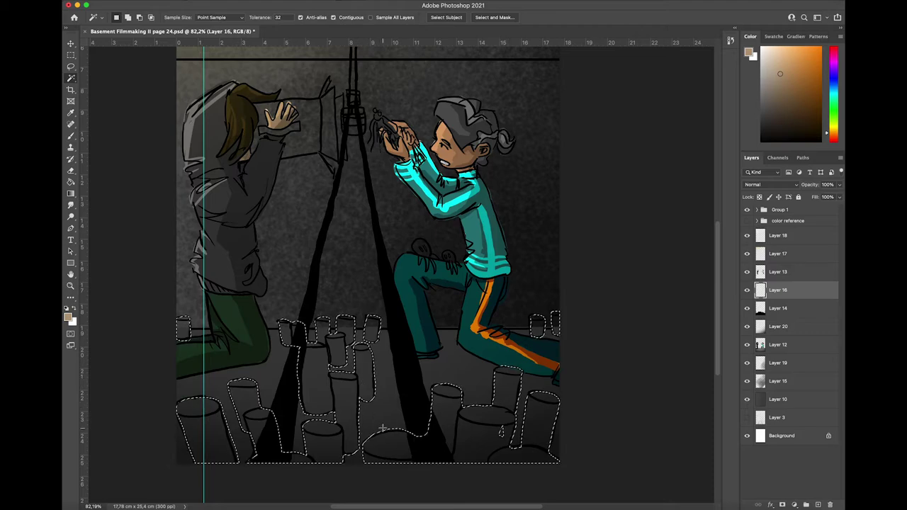
key(g)
click(501, 428)
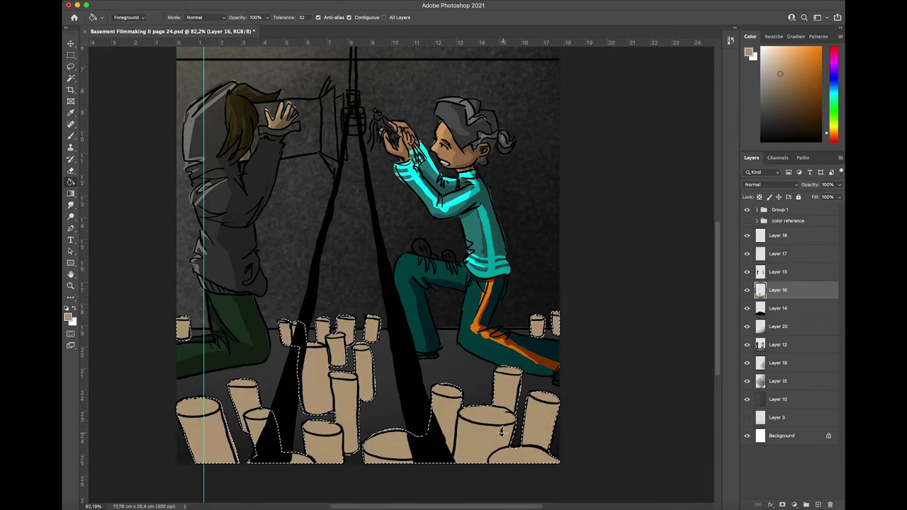
key(l)
key(g)
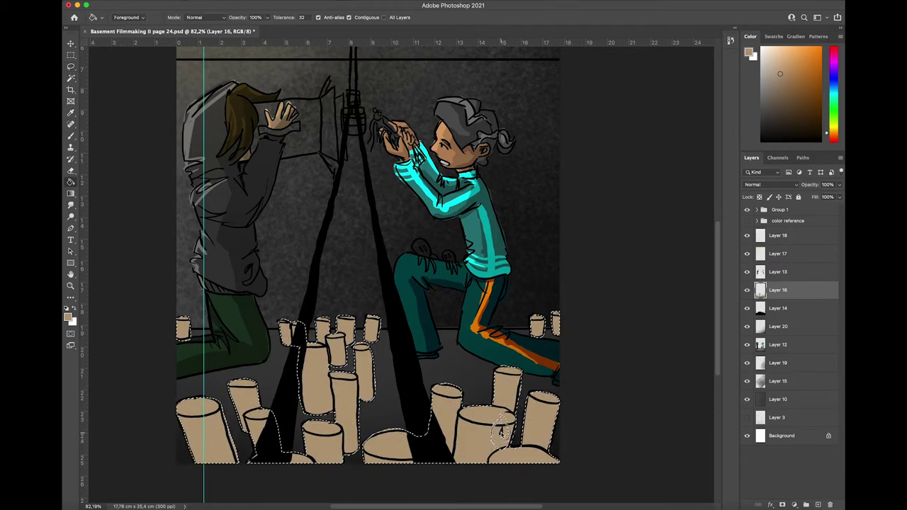
key(l)
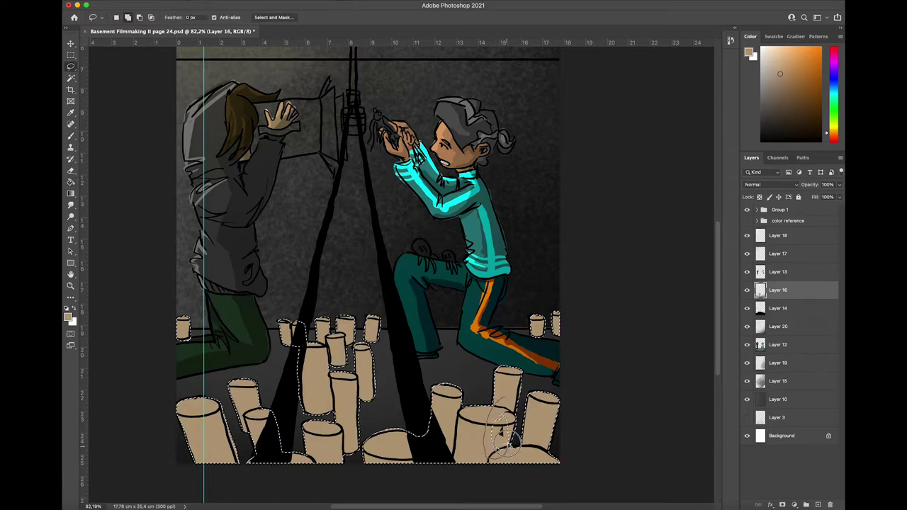
key(g)
key(l)
key(ctrl+d)
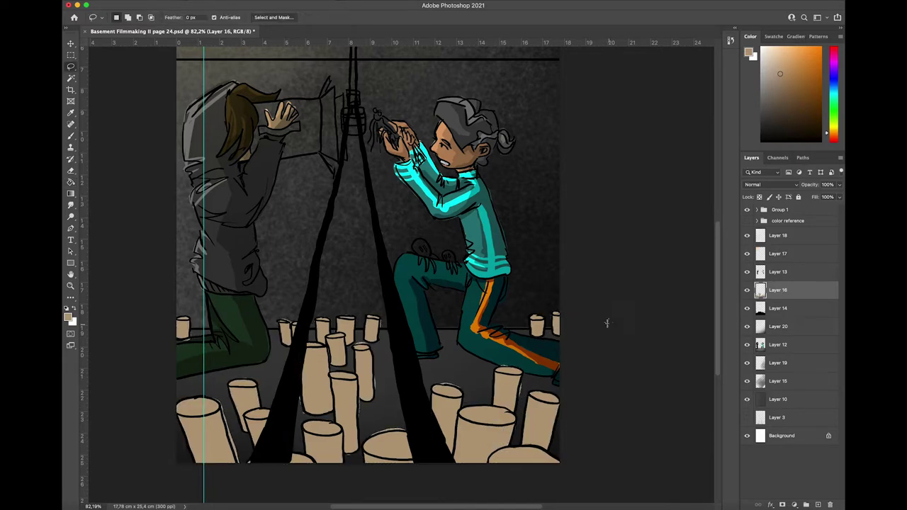
Add a new layer beneath Layer 12, outline the box in front of the hooded figure, and fill it with brown.
key(ctrl+0)
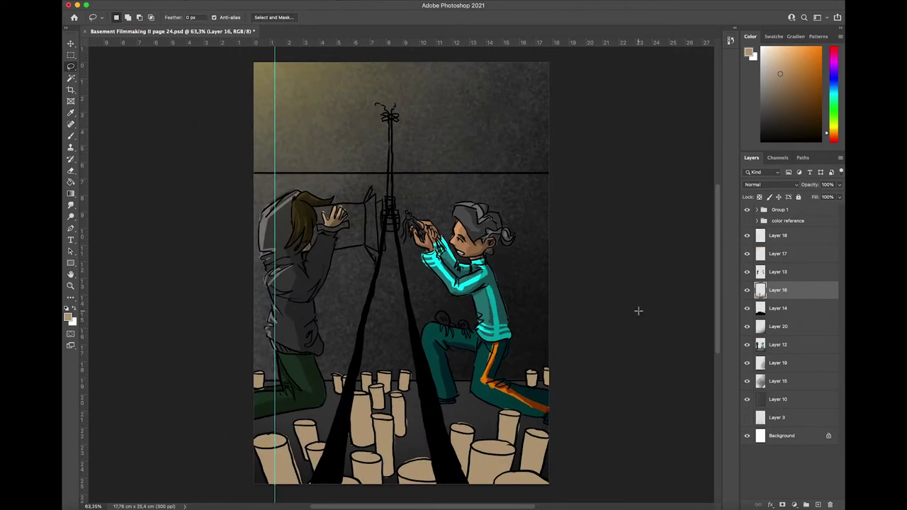
scroll(558, 349, down, 1)
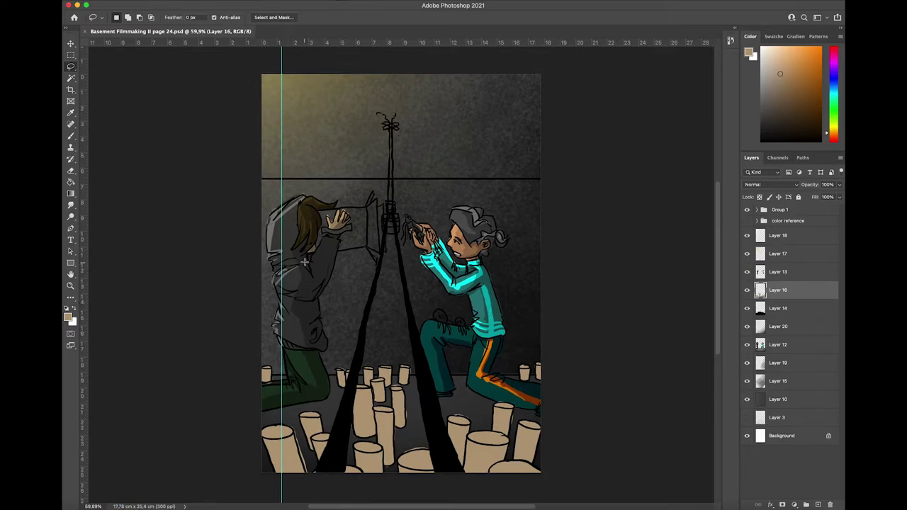
click(817, 504)
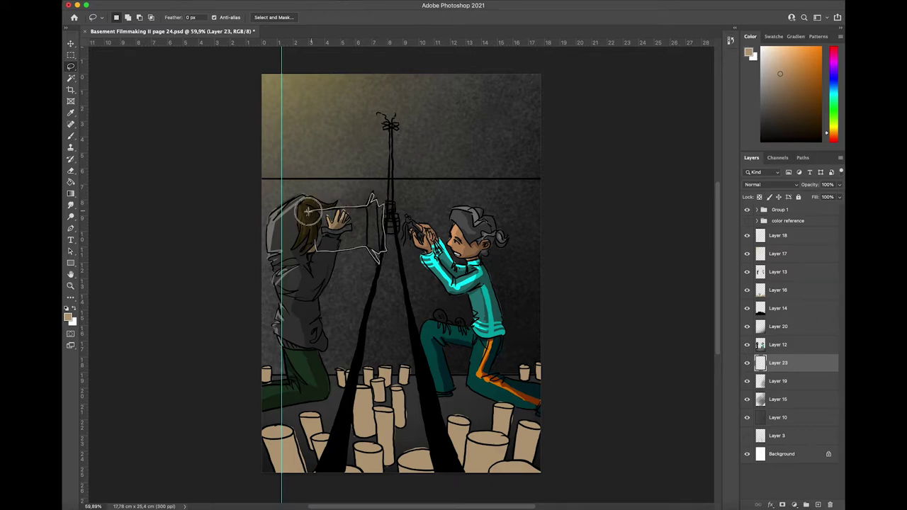
drag(308, 211, 313, 235)
click(781, 89)
key(g)
click(356, 228)
Shade the box in darker brown with a 175 px brush, touch up the hooded figure's cuff in grey, and save.
click(781, 104)
key(b)
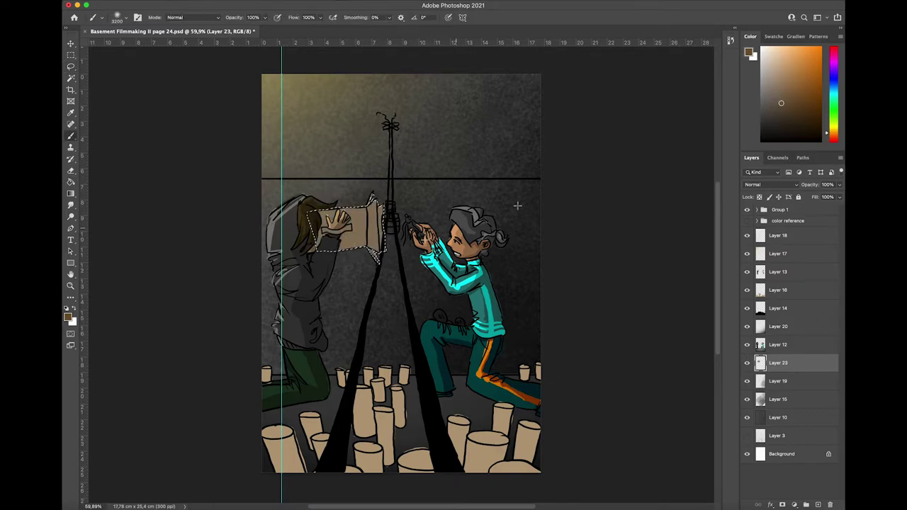
click(126, 18)
scroll(145, 221, down, 5)
double_click(145, 212)
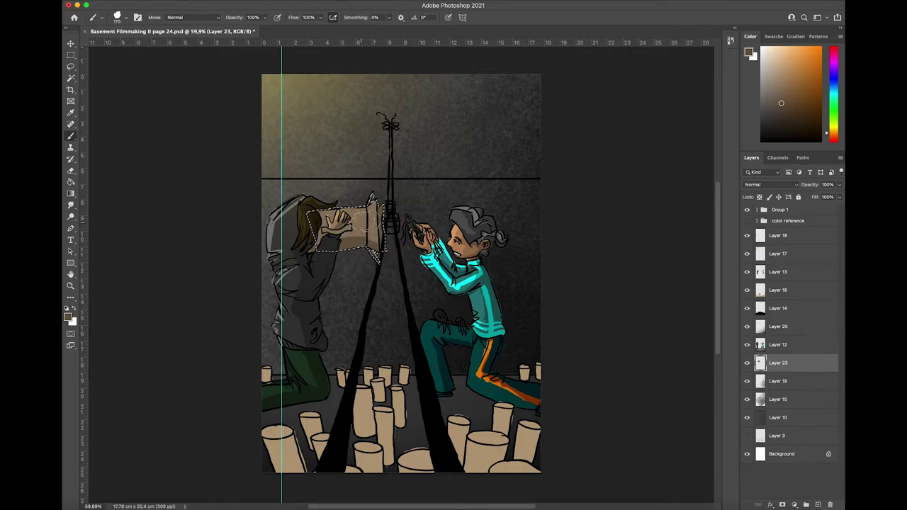
click(761, 106)
drag(342, 226, 328, 230)
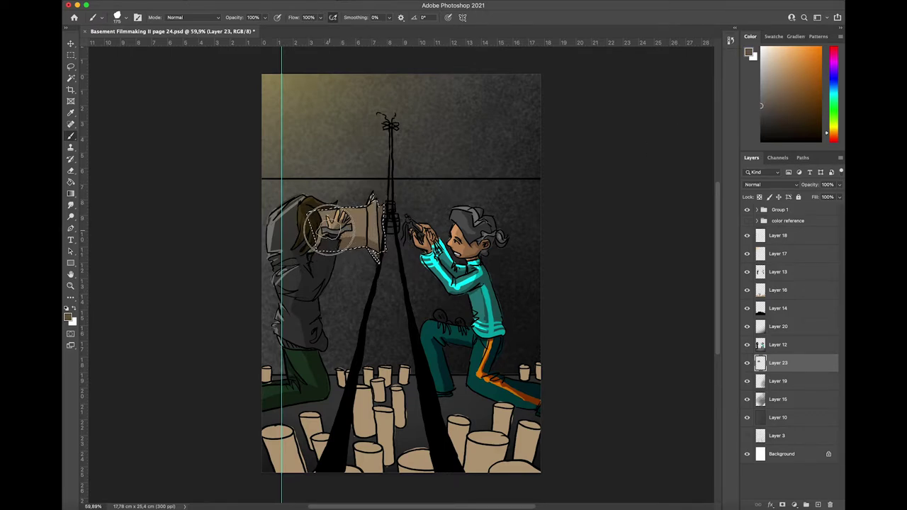
alt+click(326, 230)
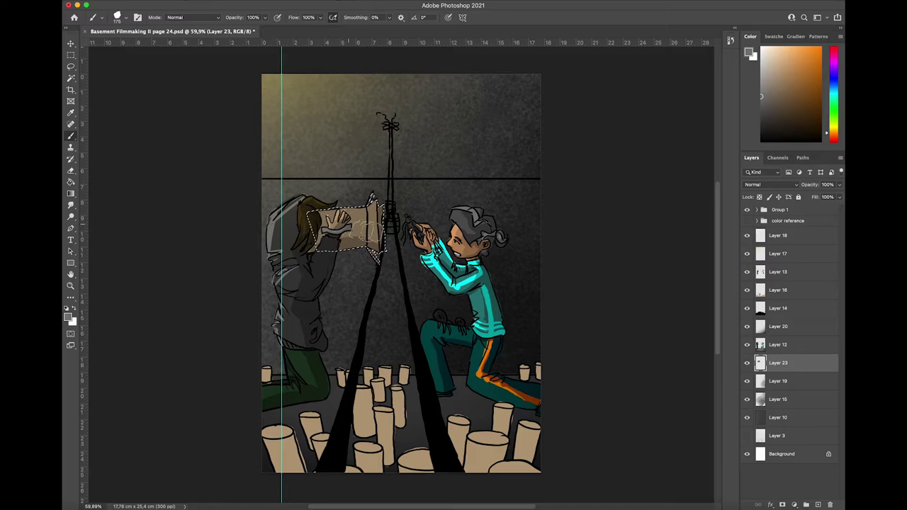
key(ctrl+d)
key(ctrl+s)
Reselect the box on Layer 23, touch up its edge around the hand with dark brown, and deselect.
key(l)
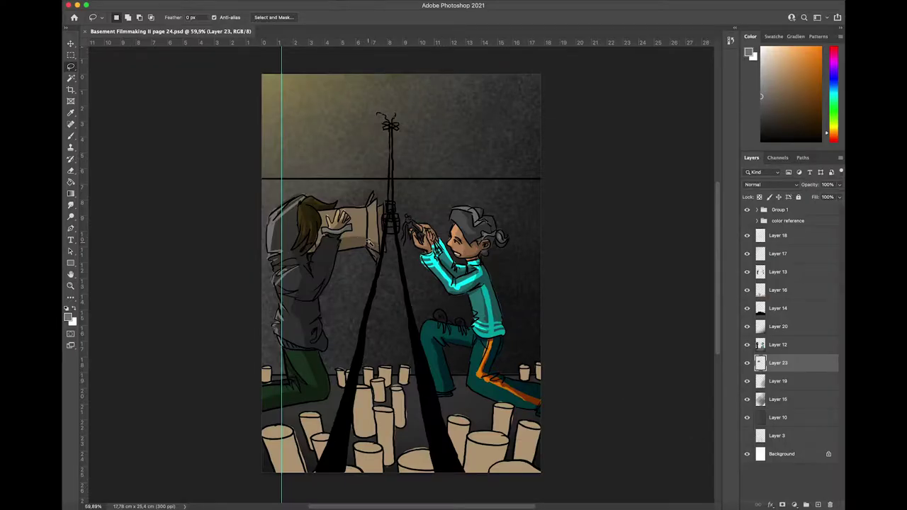
key(w)
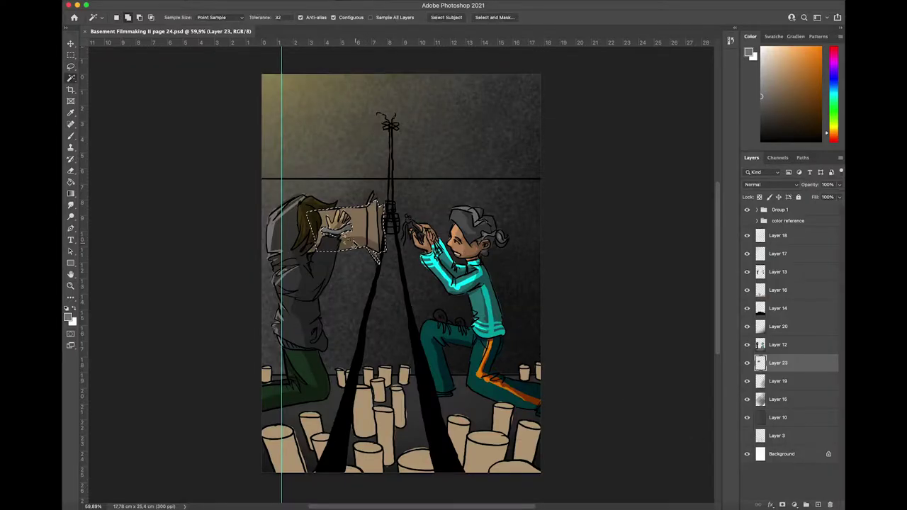
click(369, 243)
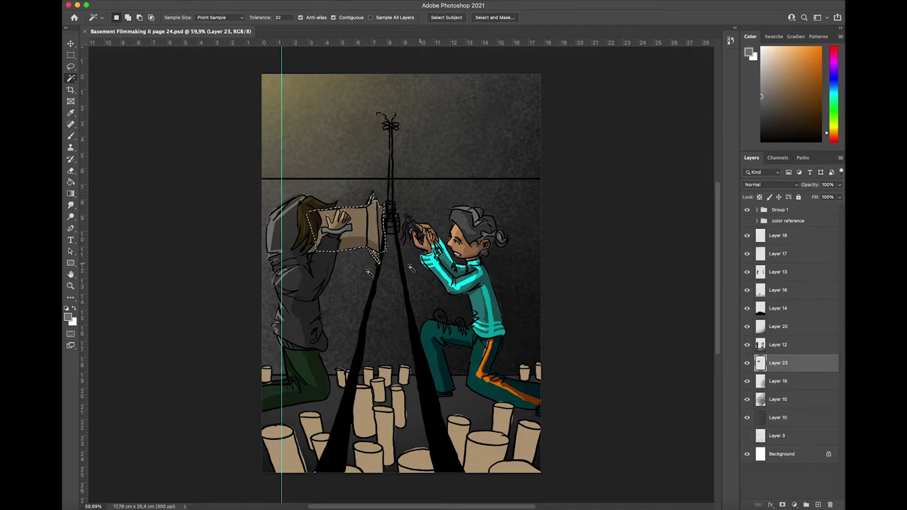
key(b)
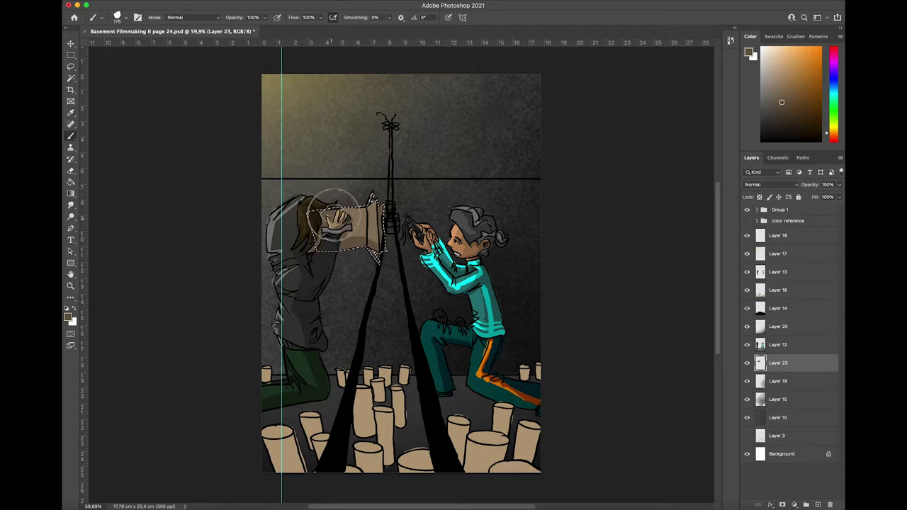
key(ctrl+d)
key(l)
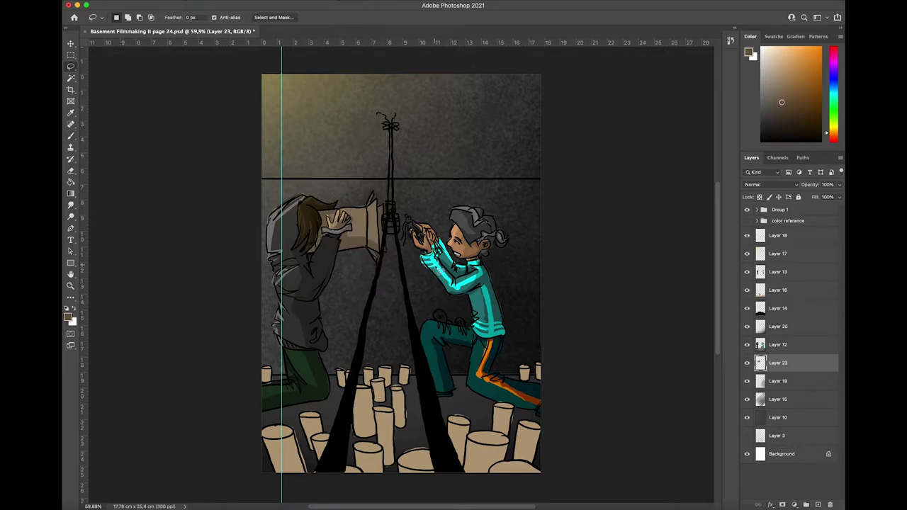
Show and expand the color reference group to check its layers, and hide it again.
click(746, 221)
click(756, 221)
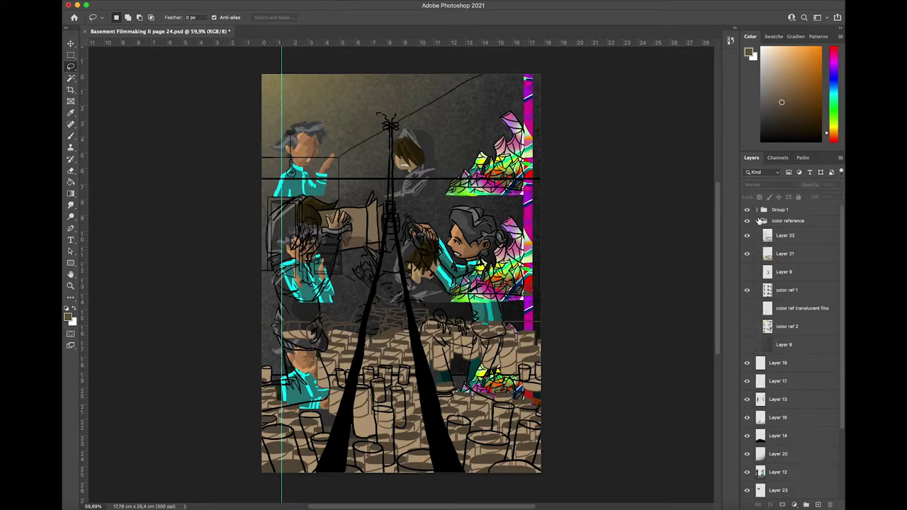
click(757, 220)
click(746, 220)
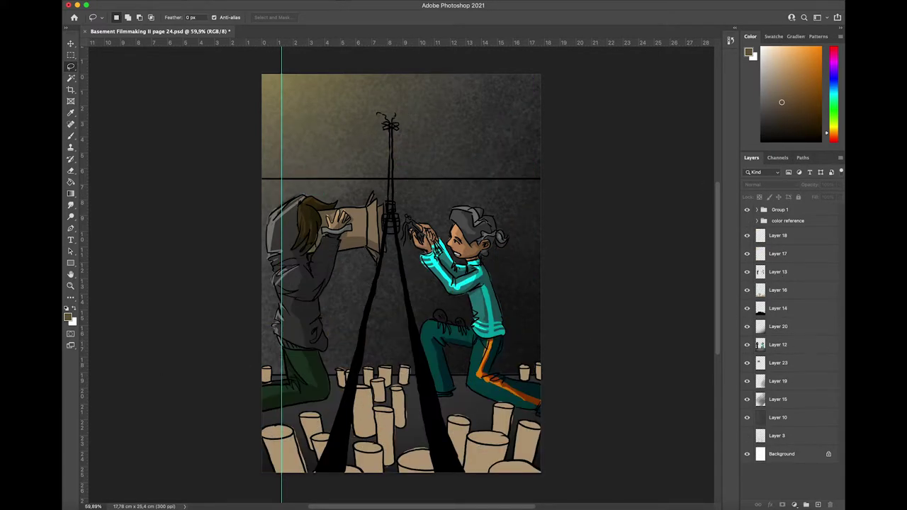
Bring the colourful artwork layers from page 11 into page 24, group them, and place the group just below Layer 16.
click(68, 215)
click(813, 298)
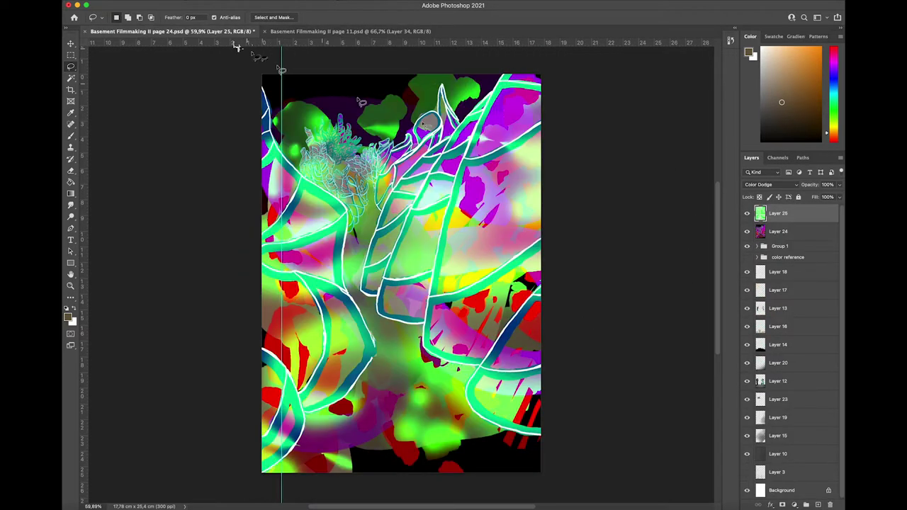
click(806, 505)
click(805, 504)
drag(794, 236, 792, 222)
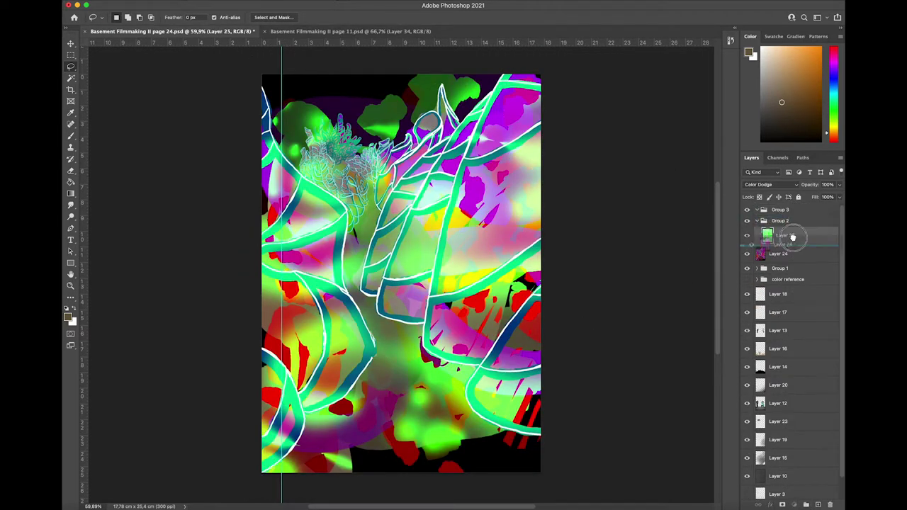
click(758, 221)
drag(792, 254, 804, 315)
Select all the tan tube shapes on Layer 16 with the Magic Wand.
key(w)
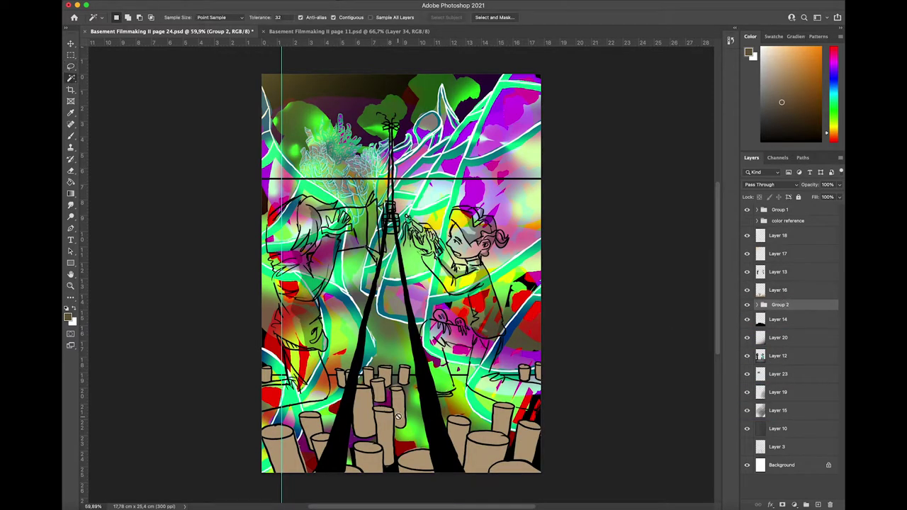
click(794, 290)
click(365, 420)
shift+click(384, 377)
shift+click(310, 426)
shift+click(266, 376)
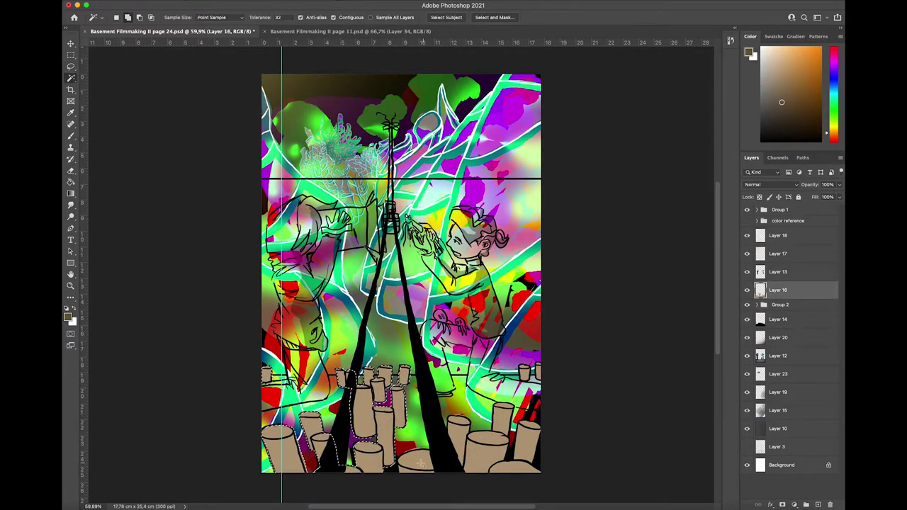
shift+click(503, 421)
shift+click(524, 374)
shift+click(538, 376)
Move Group 2 above Layer 16 and shift its artwork straight down so it covers the tubes.
drag(783, 305, 799, 291)
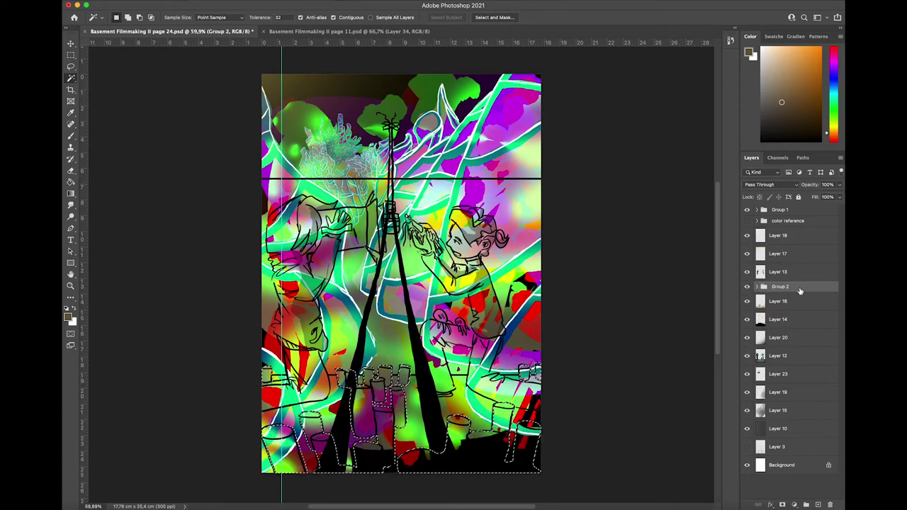
key(super+d)
key(super+t)
drag(476, 283, 477, 369)
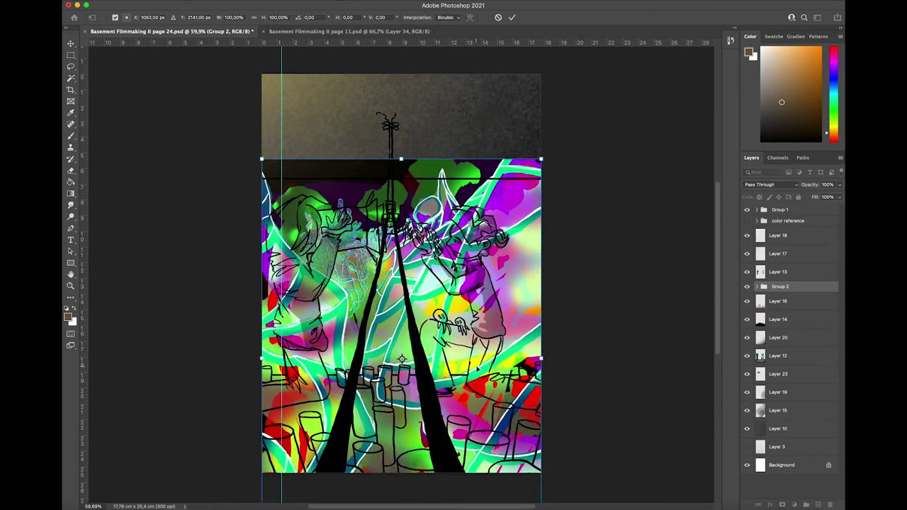
key(Return)
Invert the tube selection on Layer 16 so it covers everything outside the tubes.
click(793, 301)
key(w)
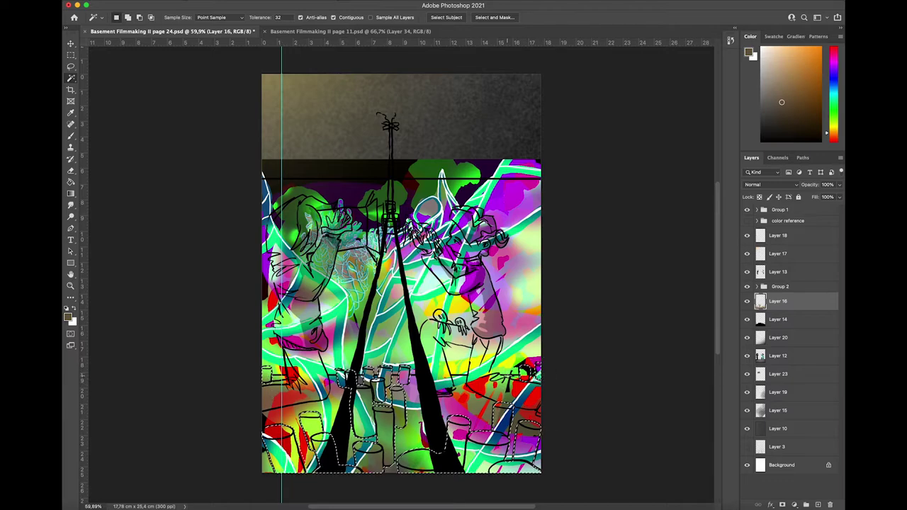
right_click(461, 368)
click(503, 418)
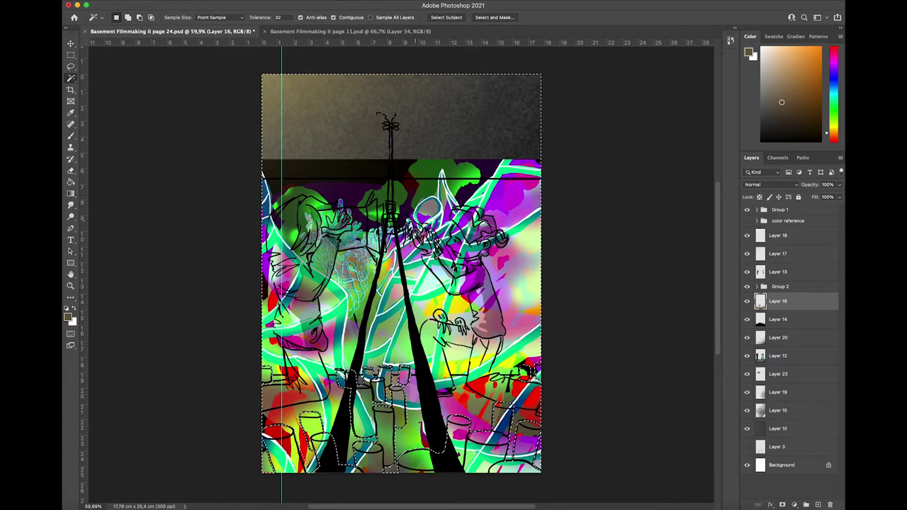
Flatten Group 2 into one layer, delete its artwork outside the tubes, and merge it down into Layer 16.
click(802, 287)
click(489, 368)
key(Return)
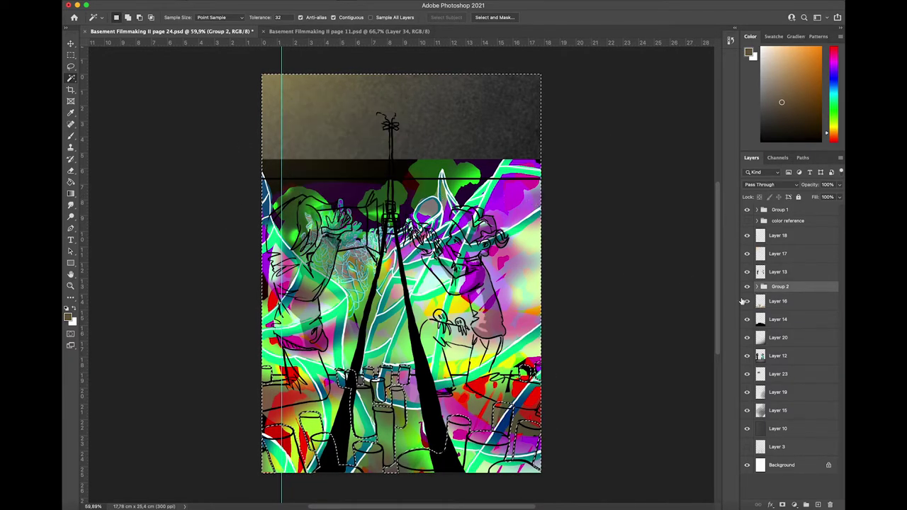
right_click(779, 286)
click(759, 420)
key(Delete)
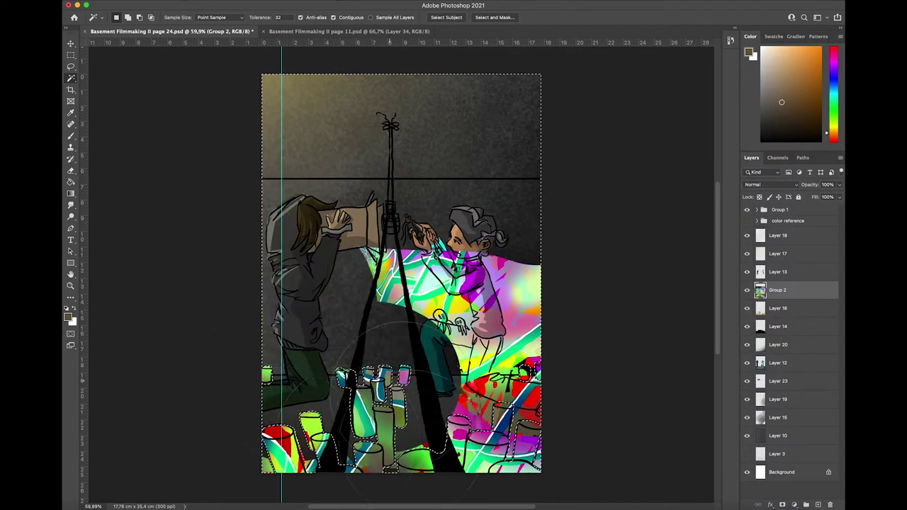
right_click(804, 293)
click(785, 370)
Merge Layer 20 into Layer 12, Layer 19 into Layer 15 and Layer 12 into Layer 23, and clear the selection.
click(804, 332)
right_click(799, 328)
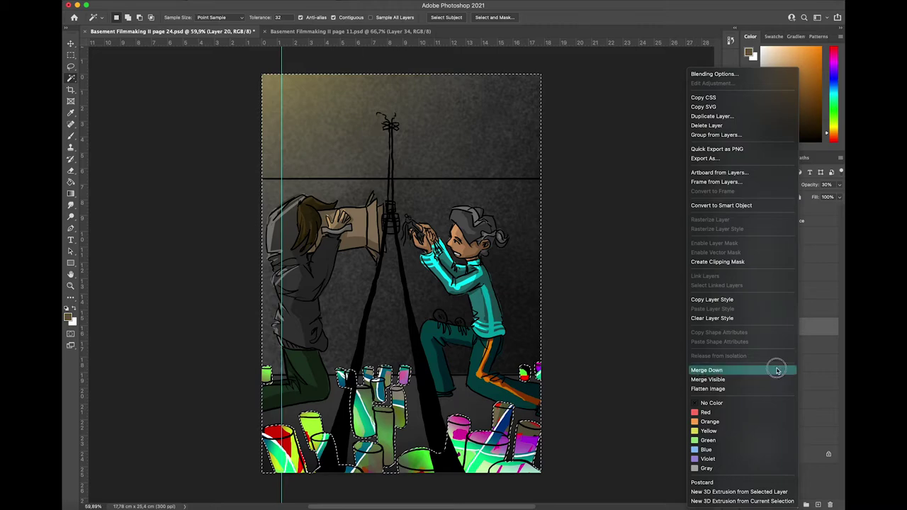
click(778, 369)
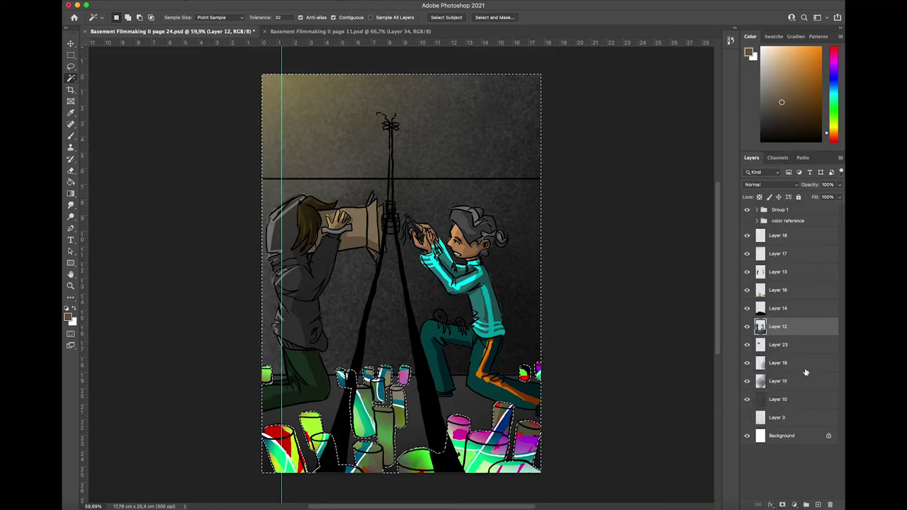
right_click(809, 365)
click(799, 369)
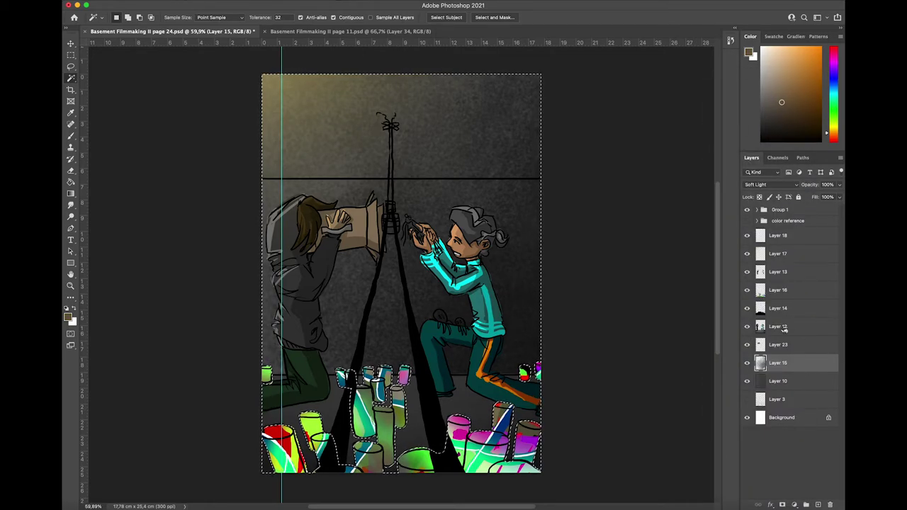
right_click(808, 328)
click(784, 369)
key(ctrl+d)
key(l)
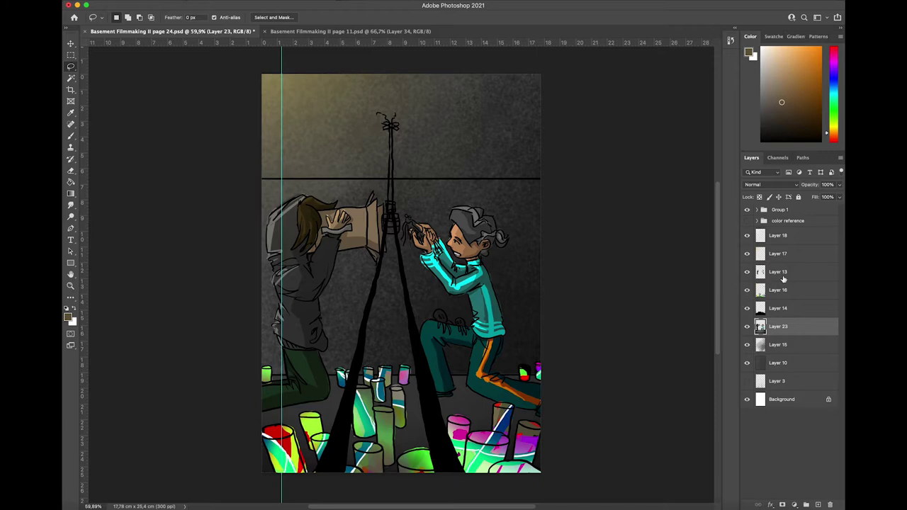
Brush black shadows on Layer 13 under the two kneeling figures and over the sides of the tubes.
click(787, 274)
key(b)
key(d)
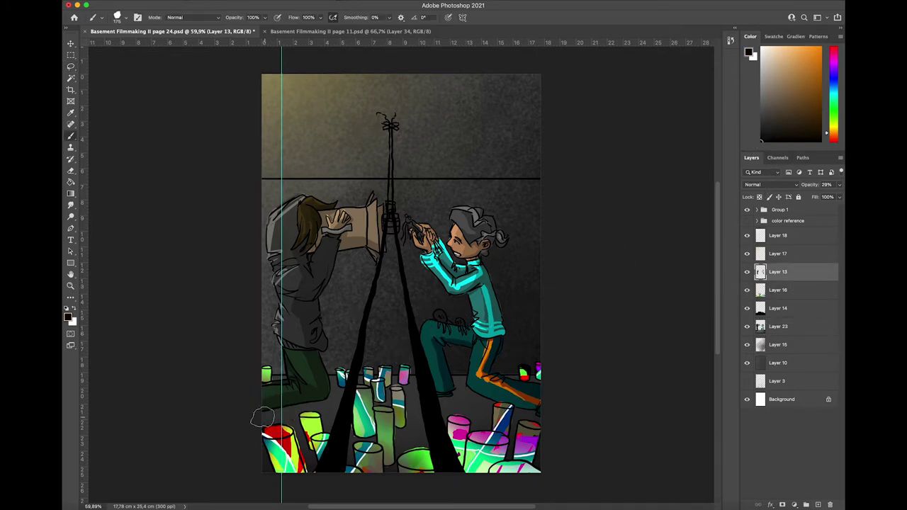
drag(312, 404, 330, 400)
drag(440, 399, 539, 419)
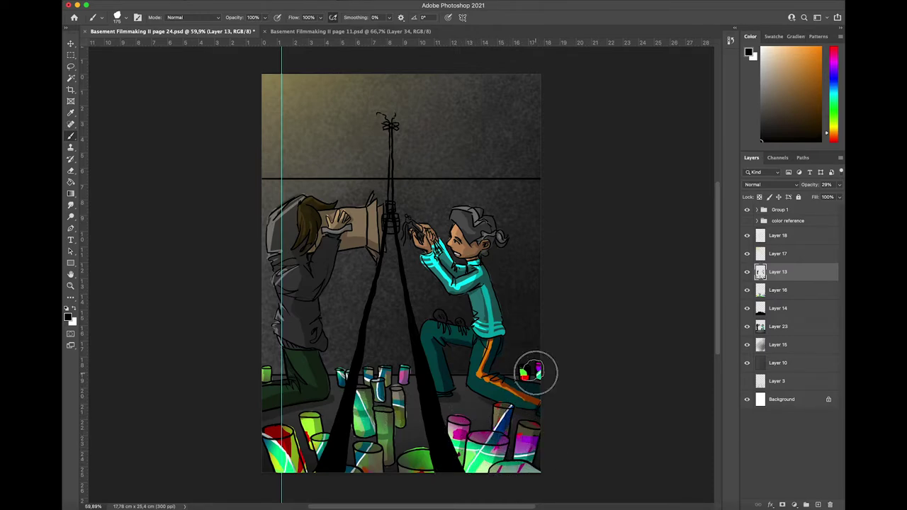
Paste a copy of the shading above Layer 13, move it down to line up with the figures, and set its opacity to 37%.
key(super+v)
key(super+t)
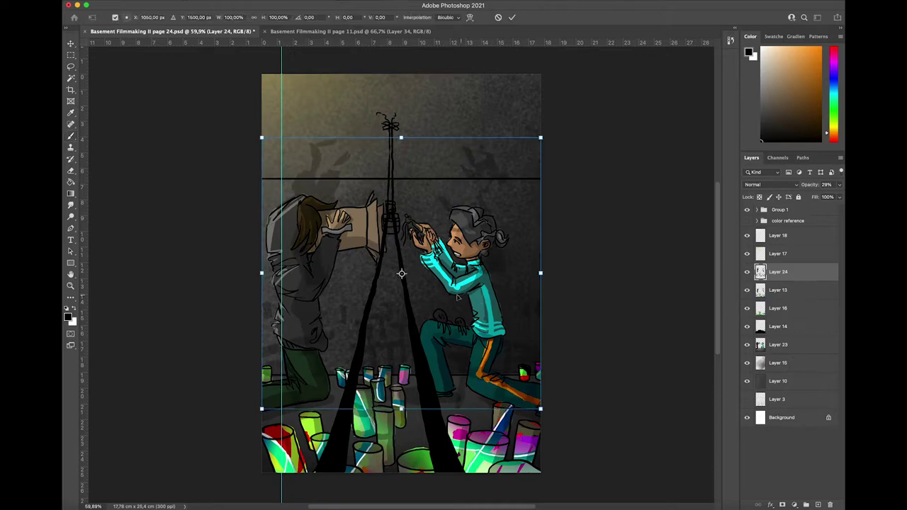
drag(479, 302, 485, 366)
key(Return)
key(Return)
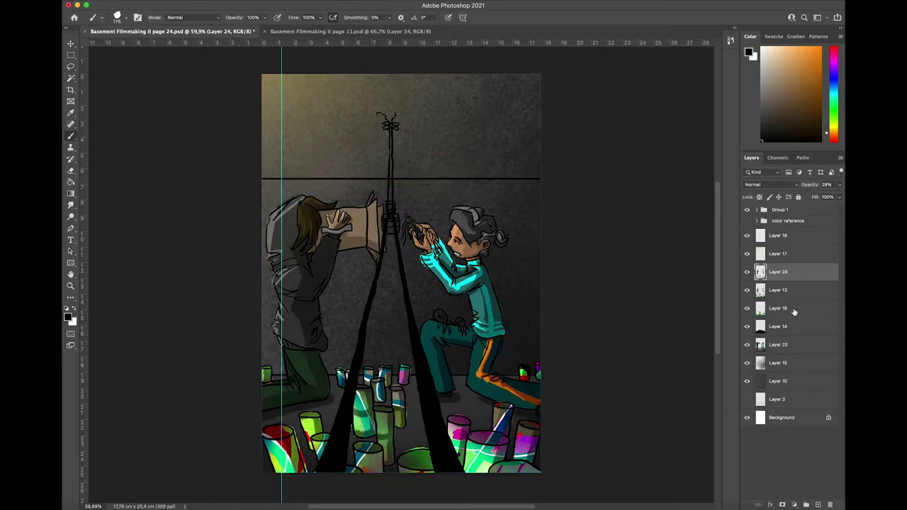
click(838, 185)
drag(811, 199, 815, 198)
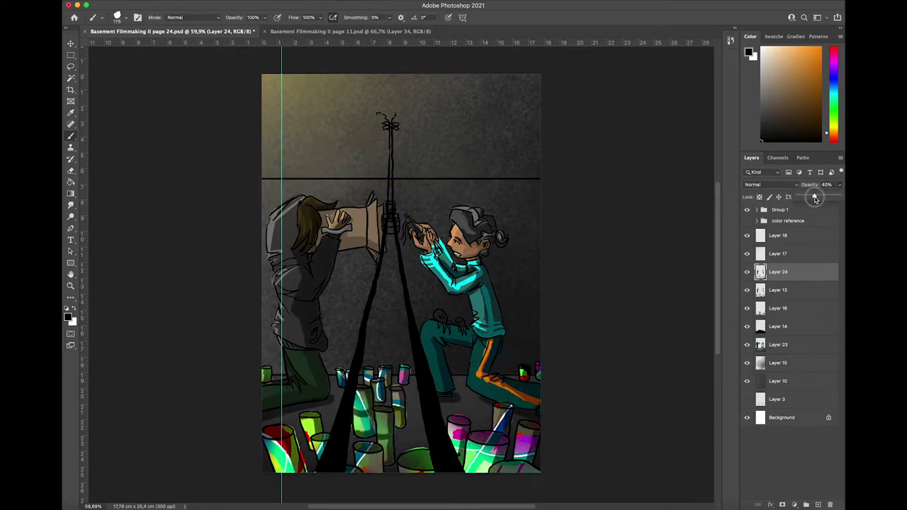
click(796, 279)
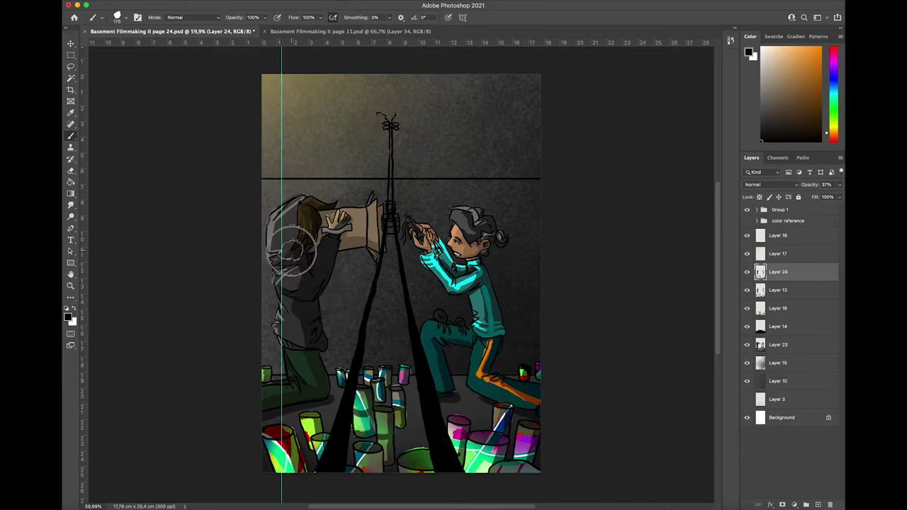
Brush extra black shading over the figures' clothes and the tubes on Layer 24, varying the brush size.
key(bracketleft)
key(bracketleft)
key(bracketleft)
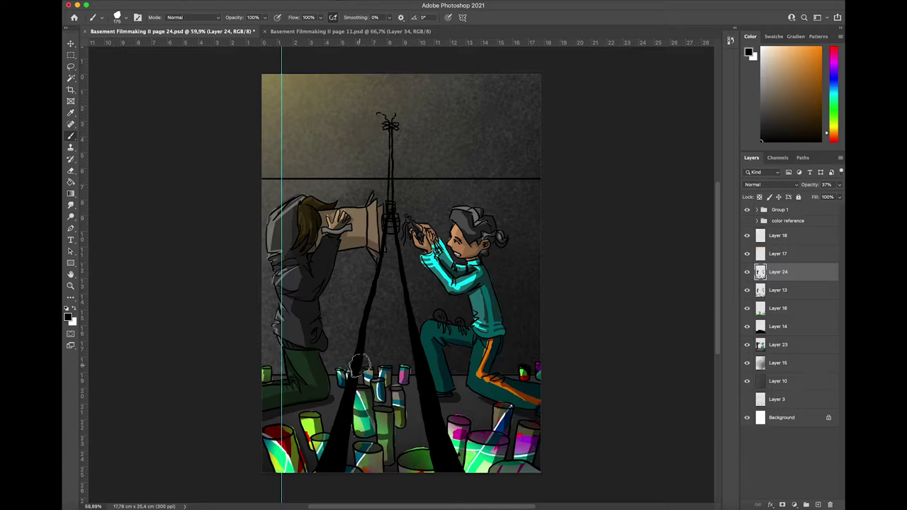
key(bracketright)
key(bracketright)
key(bracketright)
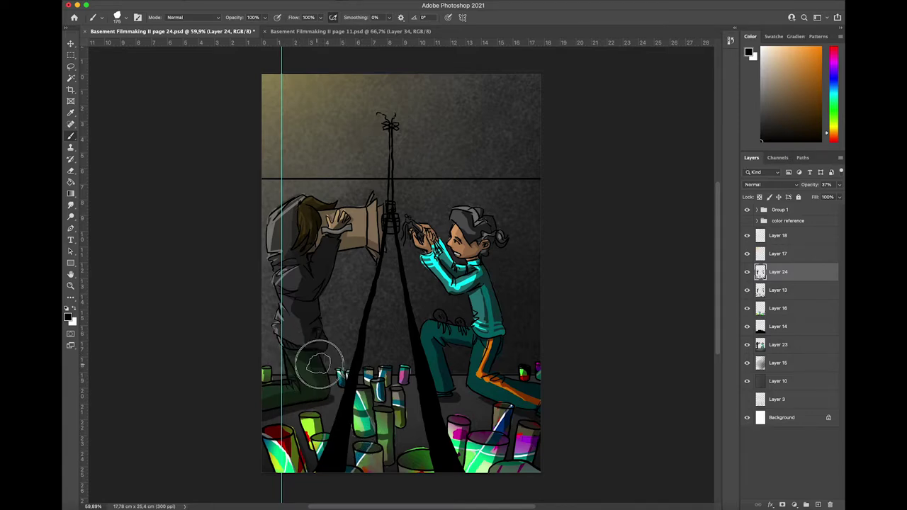
key(bracketleft)
key(bracketleft)
key(bracketleft)
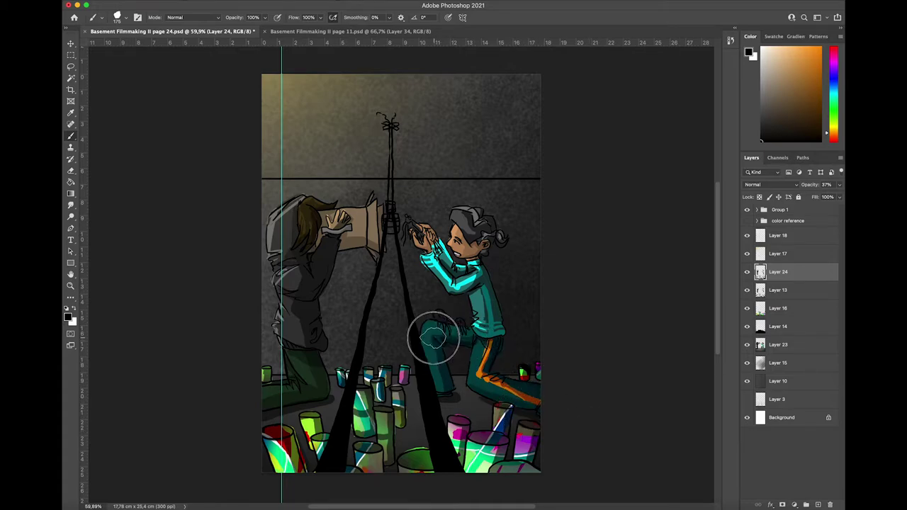
key(bracketleft)
key(bracketleft)
key(bracketleft)
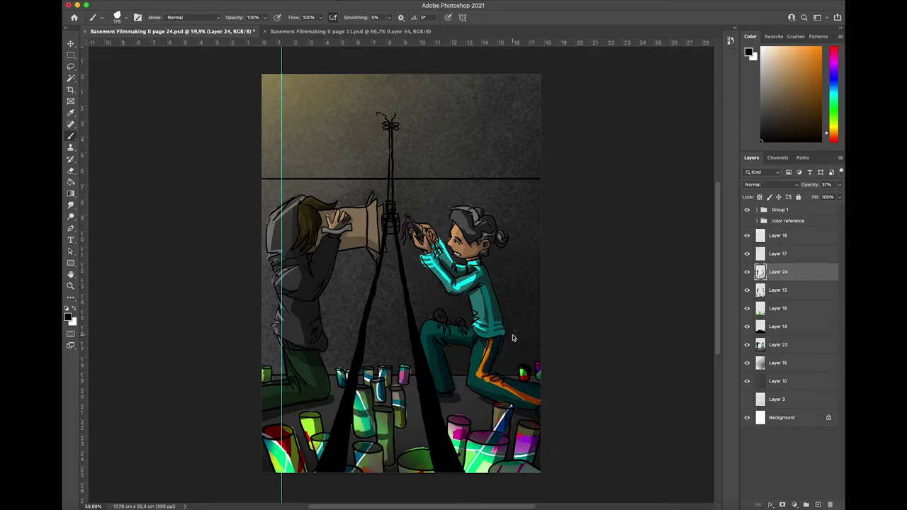
Save the page, merge Layer 24 down into Layer 13 and set the merged layer's opacity to 86%.
key(super+s)
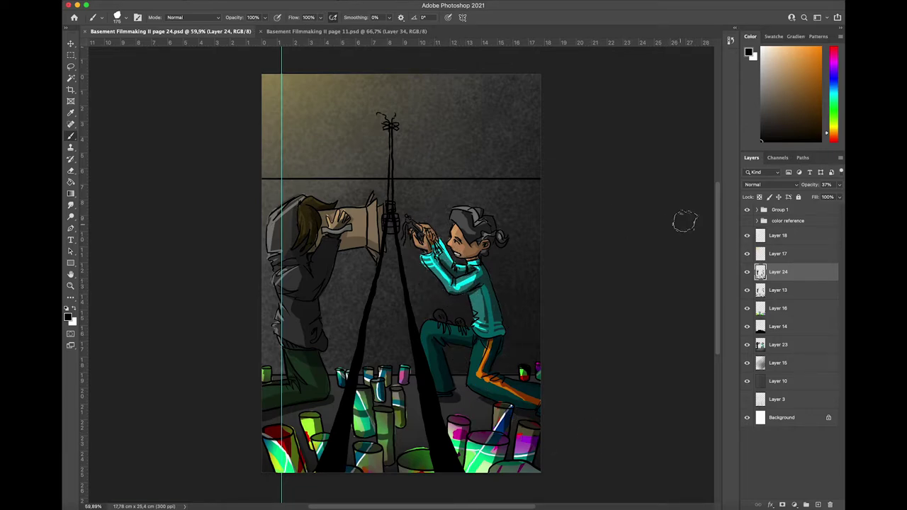
right_click(778, 271)
click(715, 119)
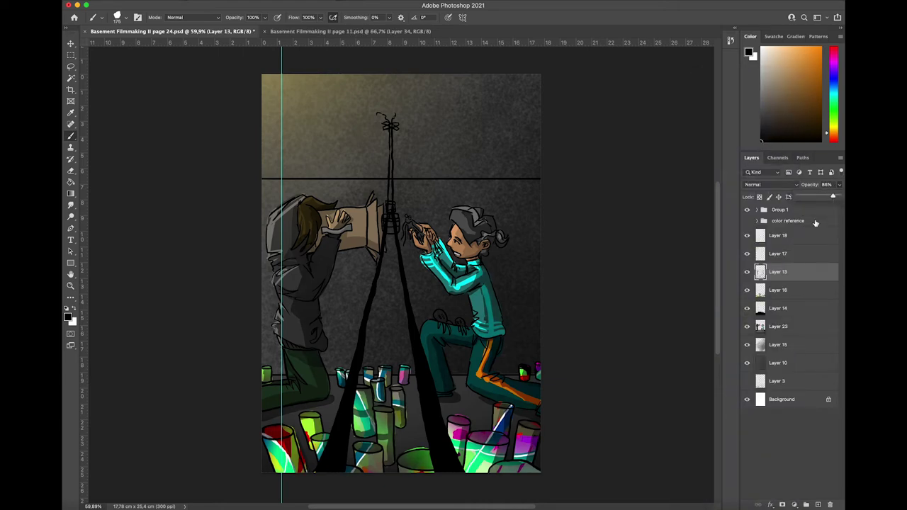
Reduce the opacity of the floor shadow on Layer 14 to 16% and merge it down into Layer 23.
click(746, 308)
click(746, 308)
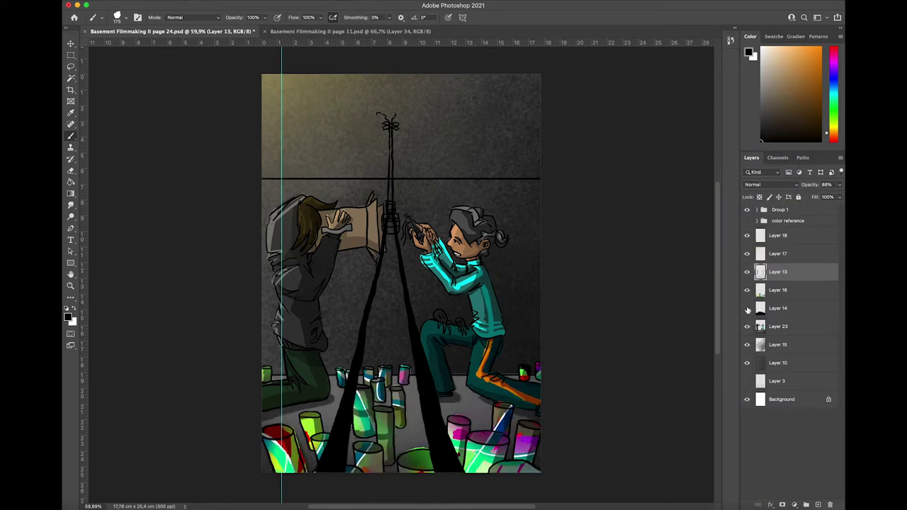
click(747, 310)
click(809, 306)
click(840, 185)
drag(816, 198, 804, 198)
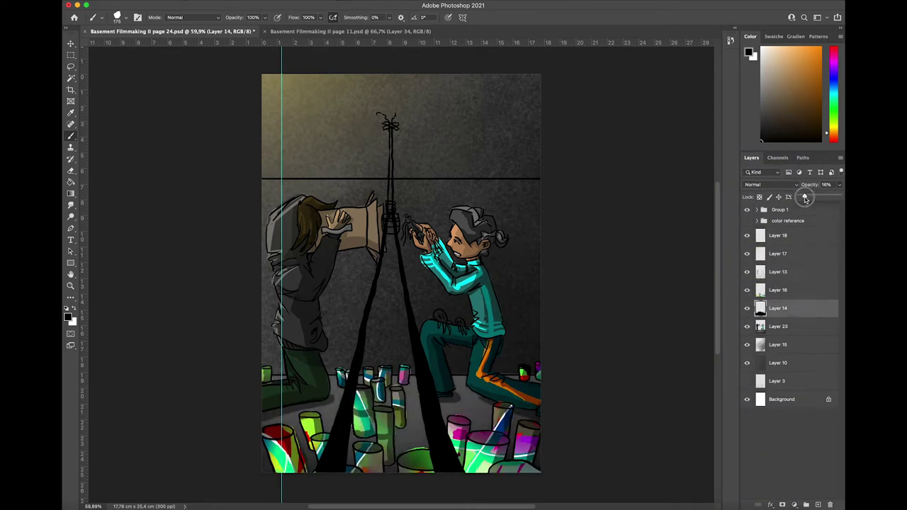
click(773, 312)
click(747, 310)
click(747, 309)
right_click(767, 306)
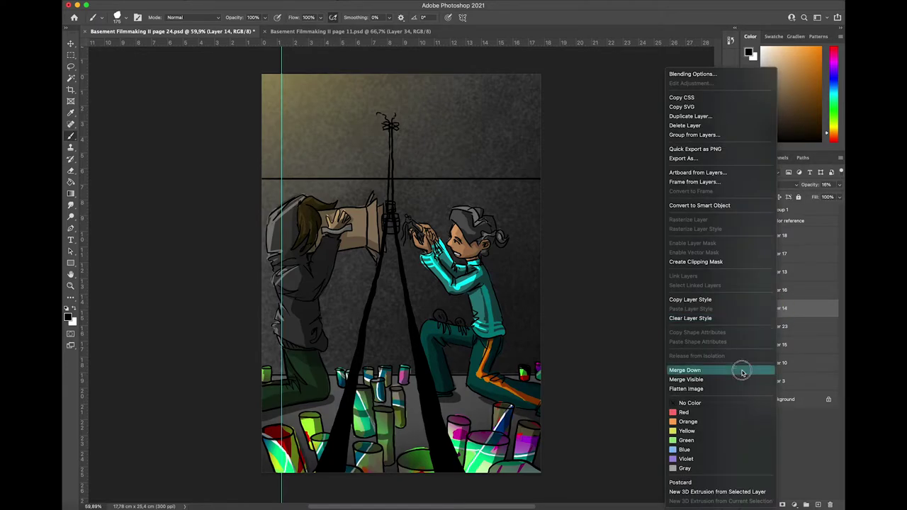
click(741, 368)
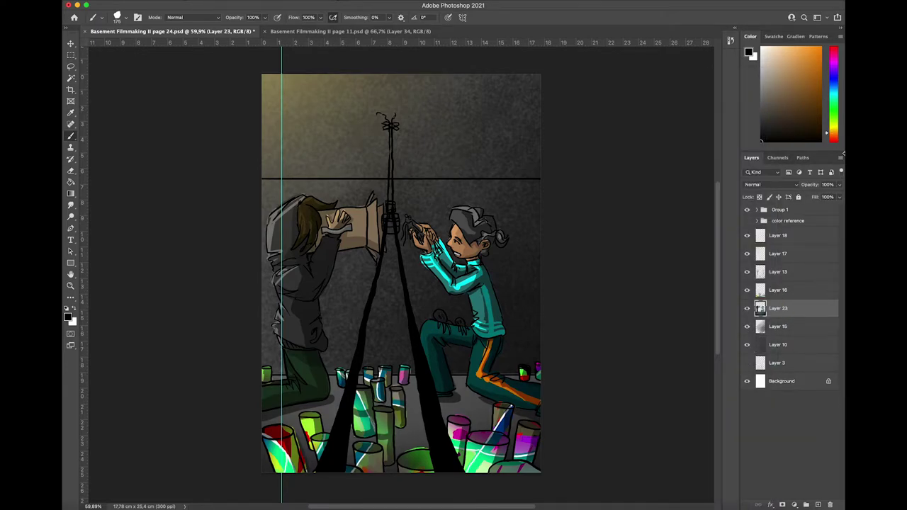
Collect the colour layers from Layer 18 down to Layer 10 in a new Group 2 and hide the group.
scroll(457, 306, up, 8)
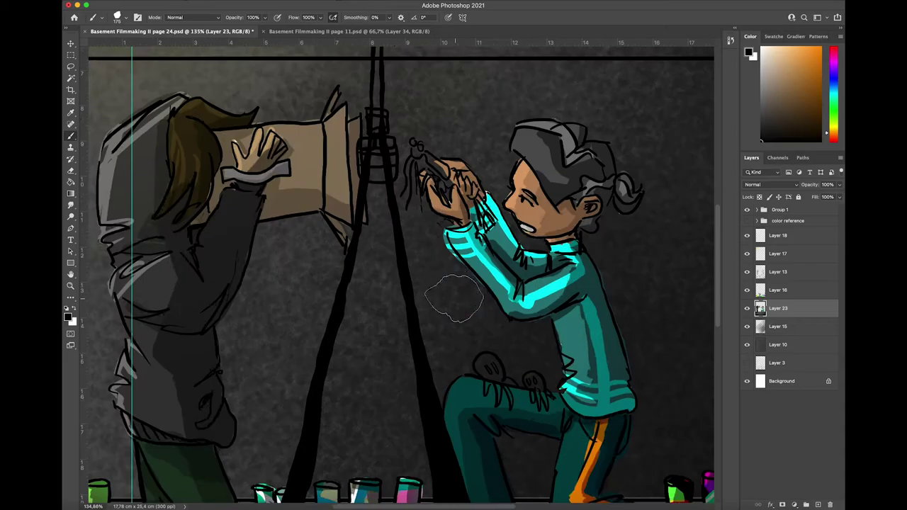
scroll(456, 296, down, 6)
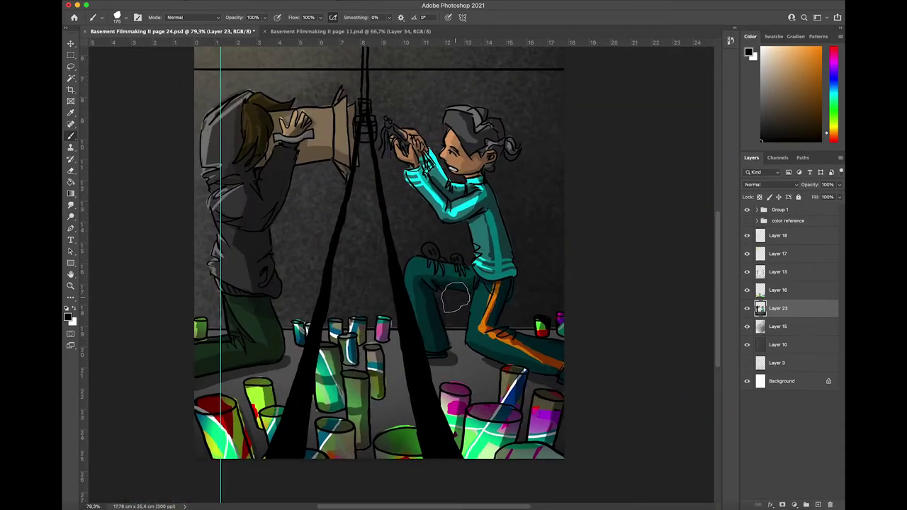
drag(798, 241, 807, 505)
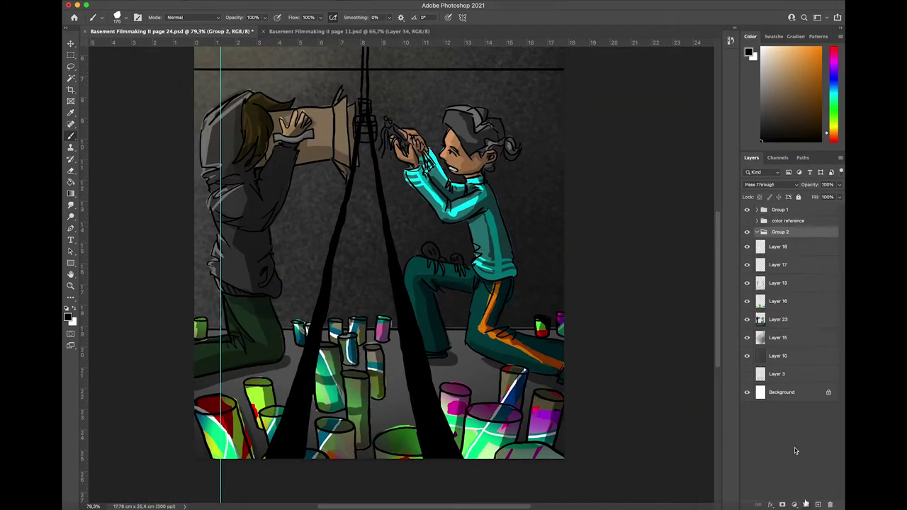
drag(798, 268, 804, 292)
drag(802, 322, 802, 310)
mouse_move(800, 340)
mouse_down()
mouse_move(800, 328)
mouse_move(801, 347)
mouse_up()
click(755, 232)
click(747, 232)
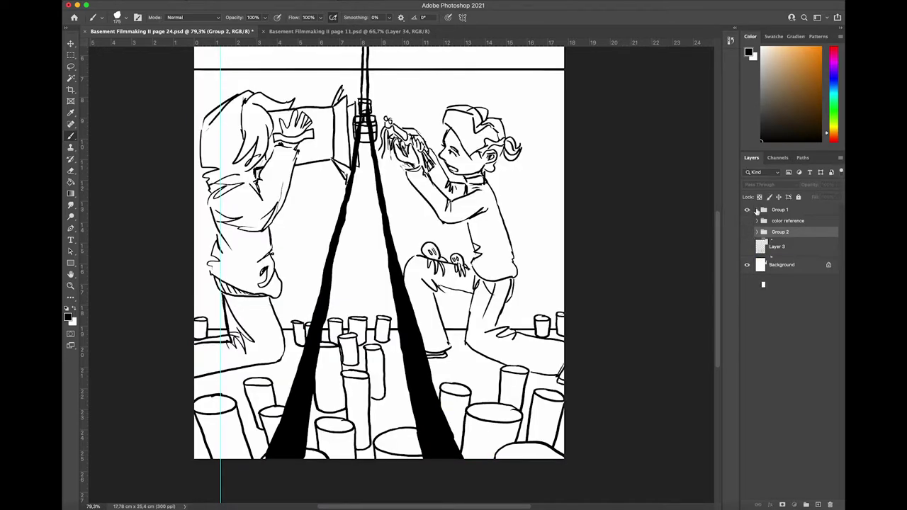
Draw small octopuses on and among the tubes on a new layer above Layer 4, and erase the overlapped lines on Layers 6 and 7.
click(755, 210)
click(785, 278)
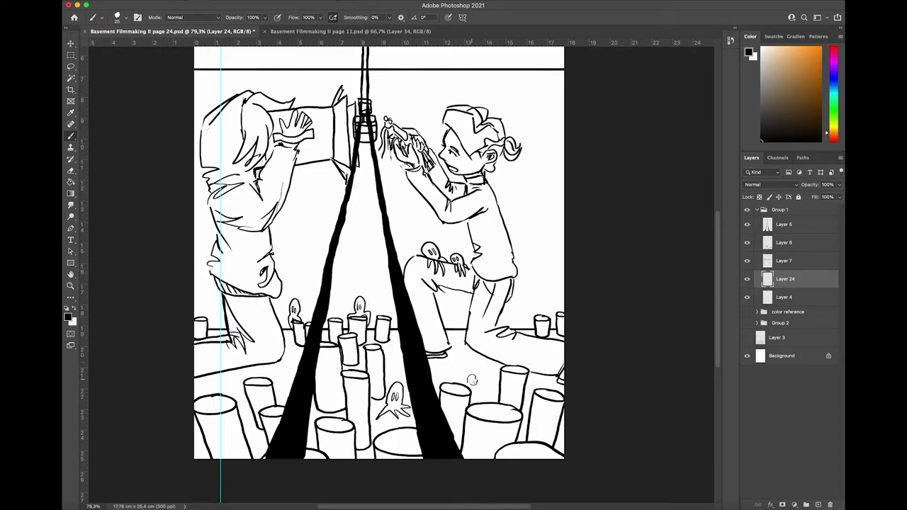
drag(480, 368, 458, 375)
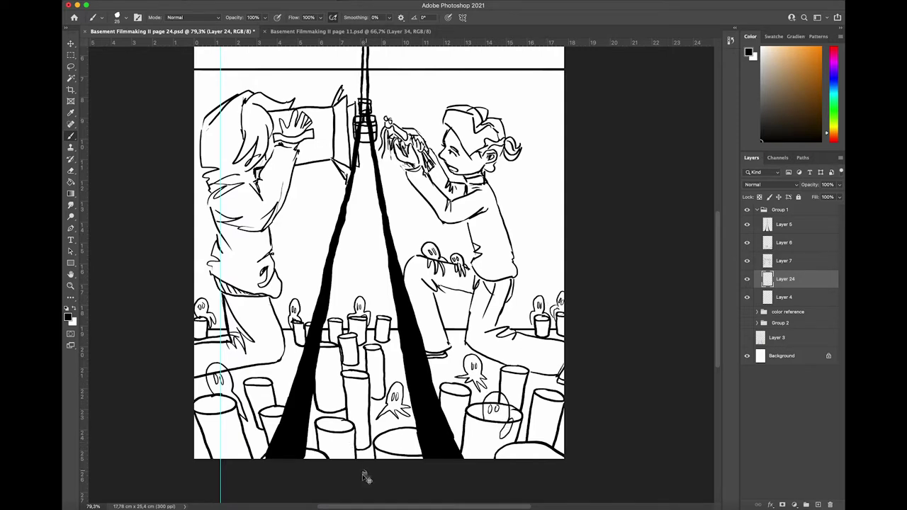
click(769, 243)
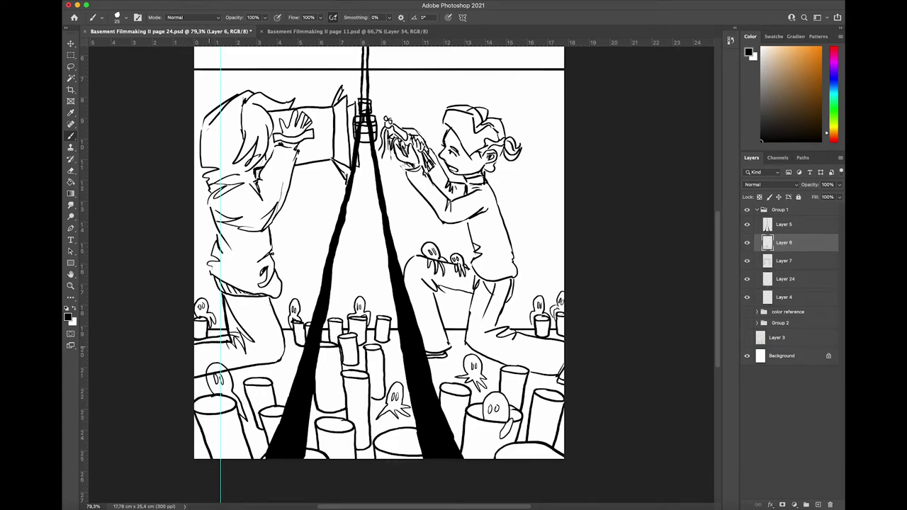
key(alt+bracketleft)
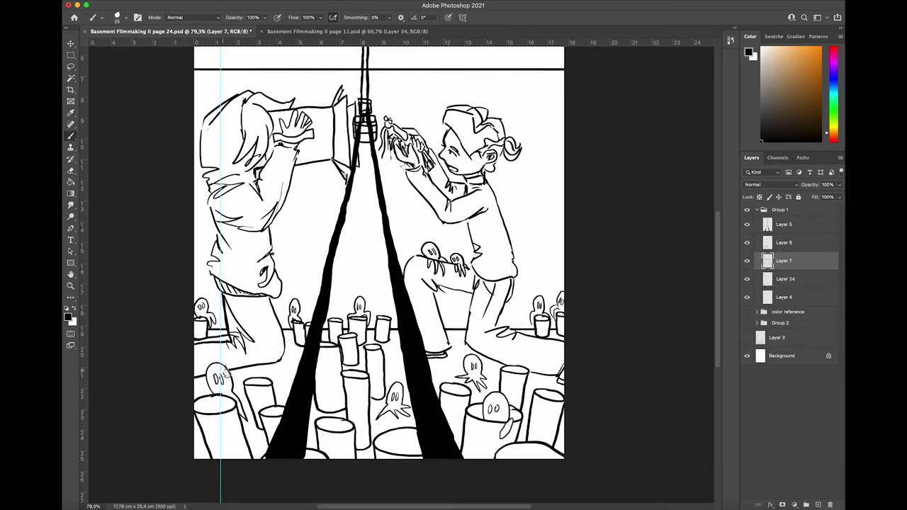
Save the page, show the colours in Group 2 and expand the color reference group.
key(super+s)
click(746, 323)
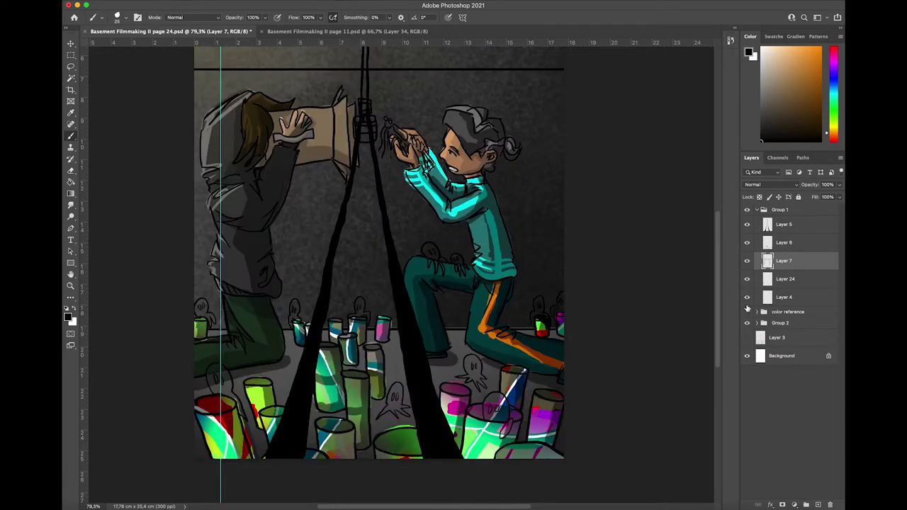
click(756, 312)
Open pages 21 and 30, check page 30's color reference layers for the octopuses, and close both pages.
click(64, 211)
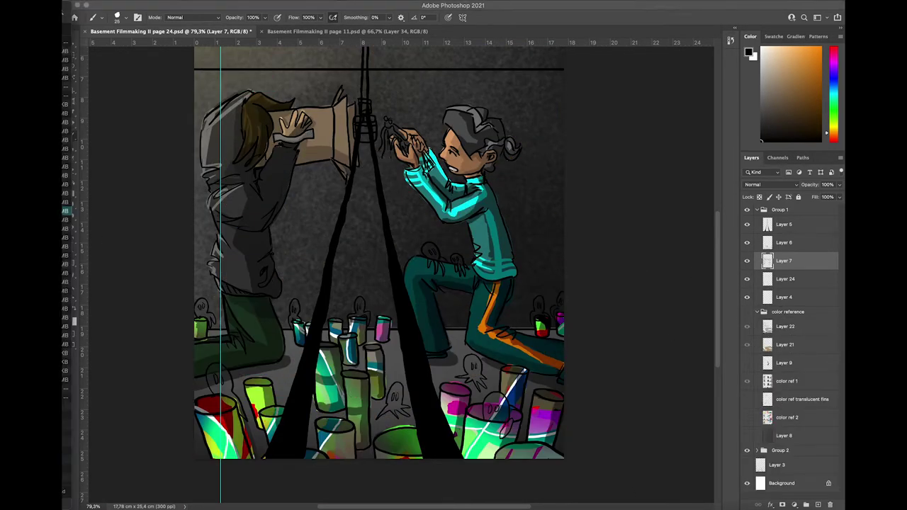
double_click(64, 299)
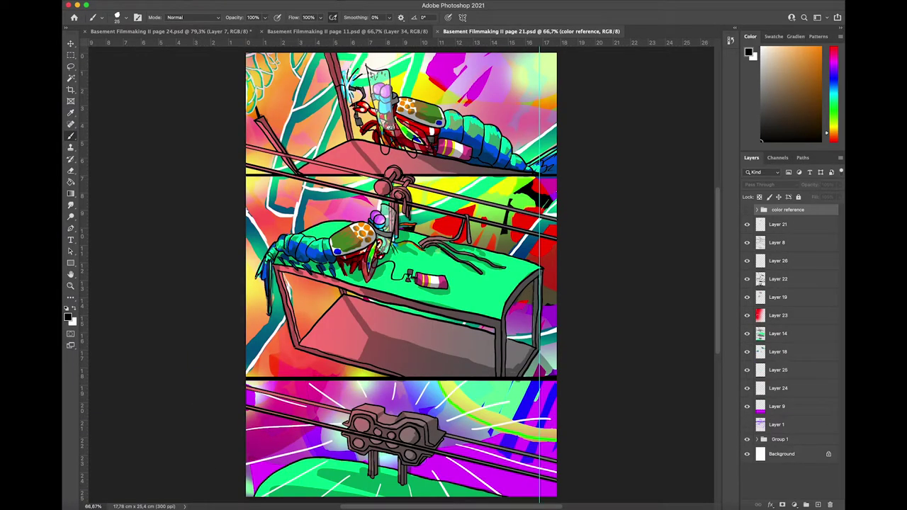
double_click(64, 380)
click(763, 439)
click(799, 454)
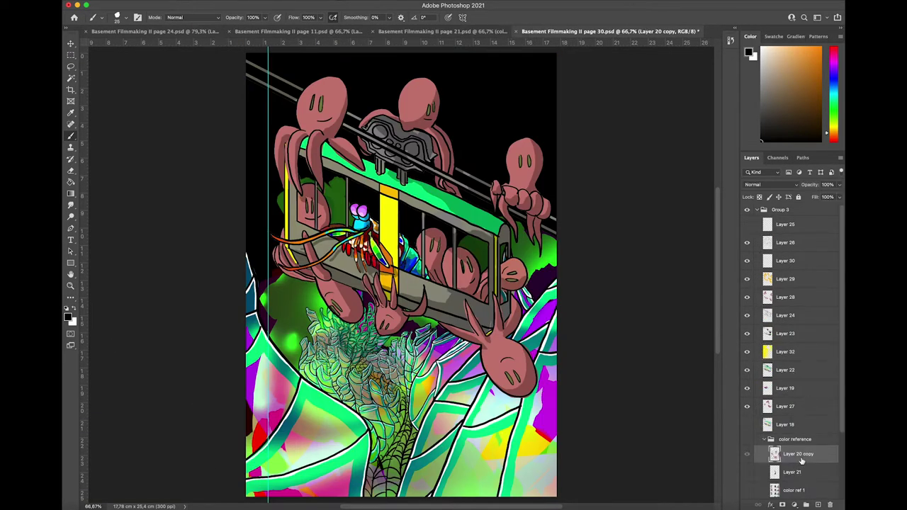
click(783, 440)
click(516, 32)
click(346, 196)
click(436, 32)
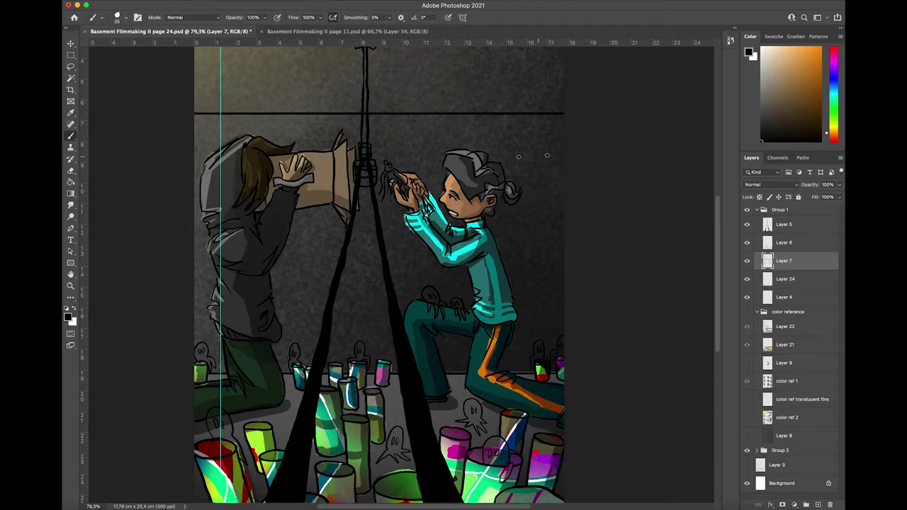
Paste the copied octopus layer into the color reference group, sample the octopus's olive spot colour, and hide the group.
click(815, 314)
key(super+v)
drag(815, 318, 811, 333)
click(747, 311)
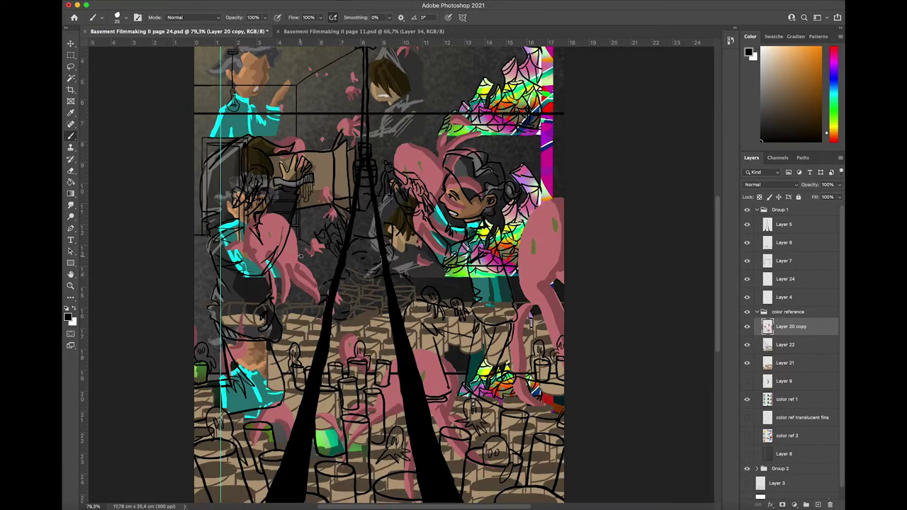
alt+click(534, 246)
key(b)
click(756, 311)
click(747, 311)
Add a new layer above Layer 16 in Group 2 and close page 11.
click(756, 323)
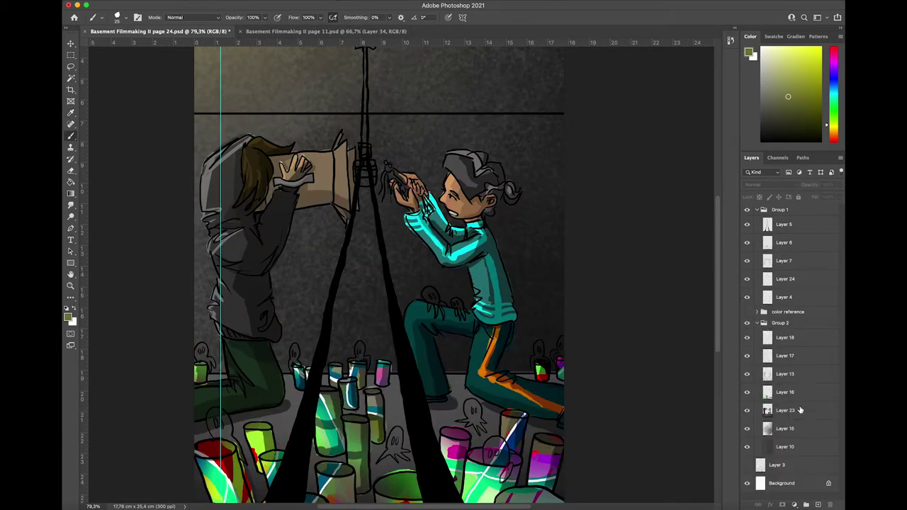
click(745, 357)
click(812, 375)
click(821, 393)
click(818, 504)
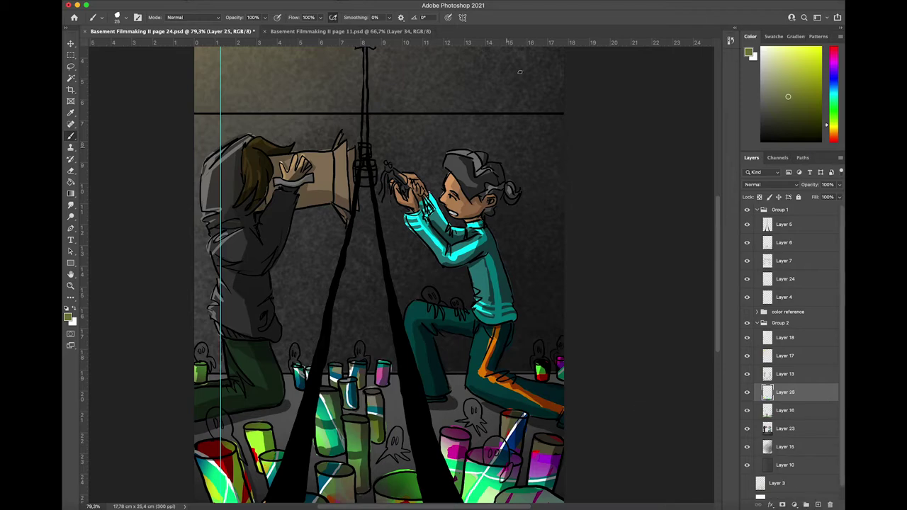
click(265, 31)
Select all the small octopuses on the tubes, floor and kneeling figure's knee with freehand lasso outlines.
scroll(286, 67, down, 3)
key(l)
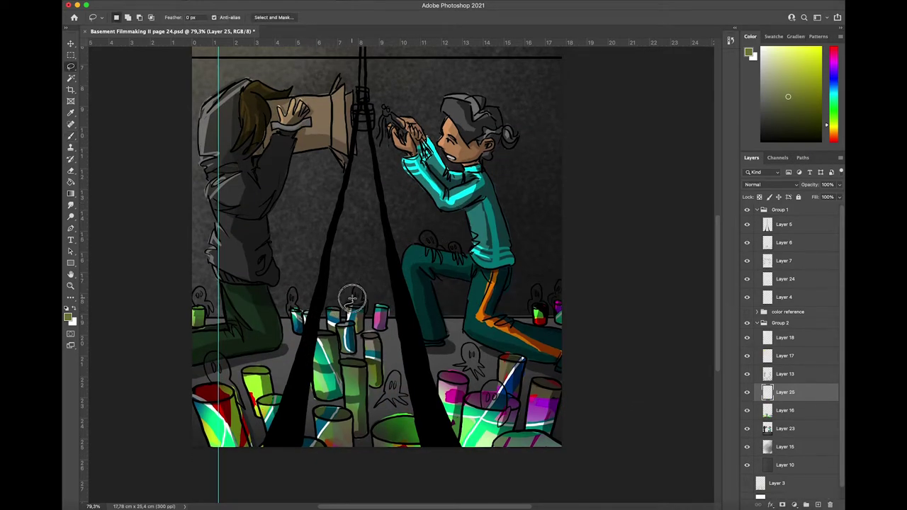
mouse_move(353, 298)
mouse_down()
mouse_move(364, 299)
mouse_move(348, 305)
mouse_move(358, 286)
mouse_move(348, 306)
mouse_up()
mouse_move(289, 315)
mouse_down()
mouse_move(289, 286)
mouse_move(291, 316)
mouse_up()
mouse_move(194, 305)
mouse_down()
mouse_move(205, 289)
mouse_move(210, 313)
mouse_move(196, 290)
mouse_move(195, 299)
mouse_move(203, 289)
mouse_up()
mouse_move(213, 384)
mouse_down()
mouse_move(205, 356)
mouse_move(220, 358)
mouse_move(243, 408)
mouse_up()
mouse_move(425, 253)
mouse_down()
mouse_move(429, 228)
mouse_move(457, 244)
mouse_move(432, 268)
mouse_move(457, 239)
mouse_move(474, 255)
mouse_move(461, 273)
mouse_move(451, 256)
mouse_up()
mouse_move(532, 292)
mouse_down()
mouse_move(530, 316)
mouse_move(557, 318)
mouse_move(560, 277)
mouse_move(535, 285)
mouse_up()
mouse_move(481, 401)
mouse_down()
mouse_move(486, 383)
mouse_move(507, 376)
mouse_move(518, 418)
mouse_move(488, 422)
mouse_move(484, 404)
mouse_up()
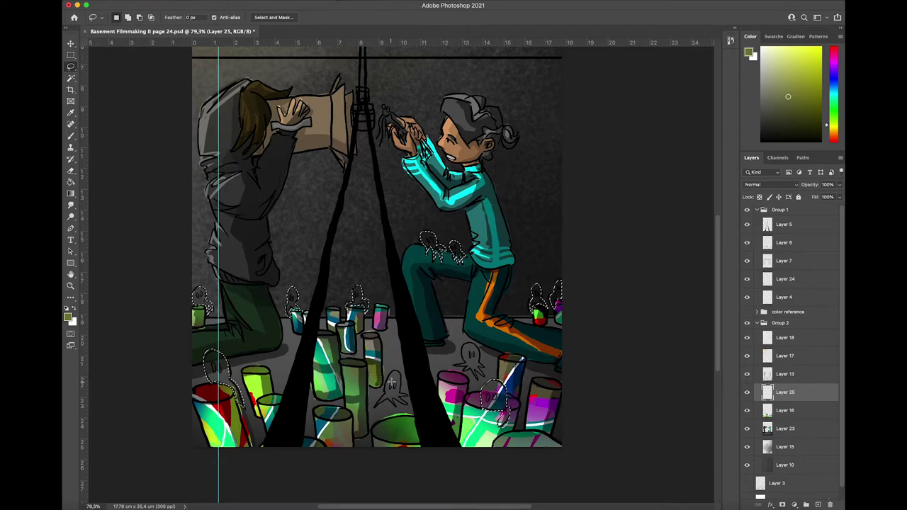
mouse_move(376, 406)
mouse_down()
mouse_move(392, 372)
mouse_move(409, 408)
mouse_move(379, 410)
mouse_move(375, 379)
mouse_move(394, 377)
mouse_up()
drag(454, 364, 467, 369)
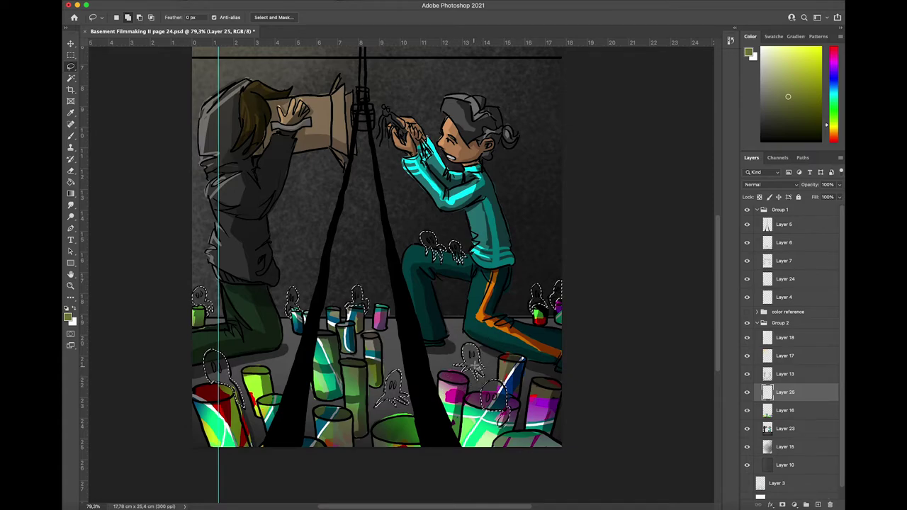
Fill the selected octopuses with the recent pink swatch instead of olive.
key(g)
click(474, 365)
key(super+z)
click(771, 36)
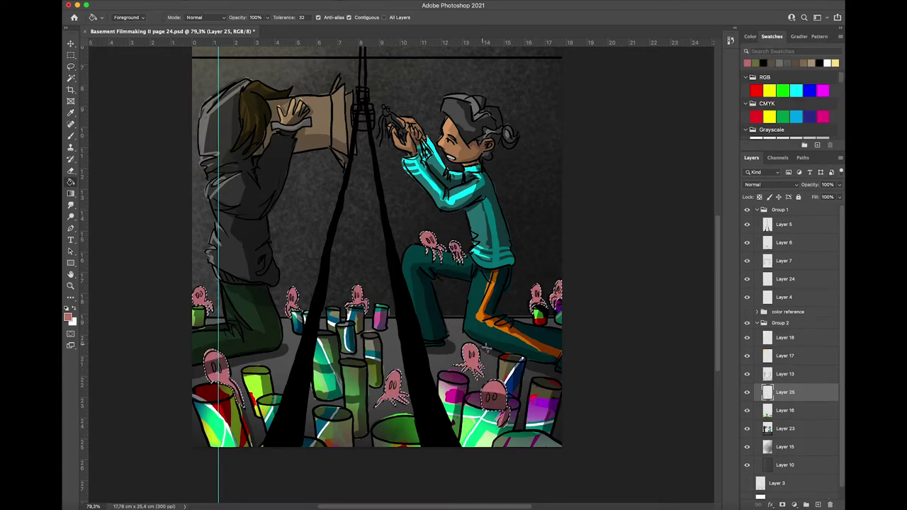
Shade the selected octopuses in black on a new layer above Layer 13 at 38% opacity, and merge it into Layer 13.
click(810, 376)
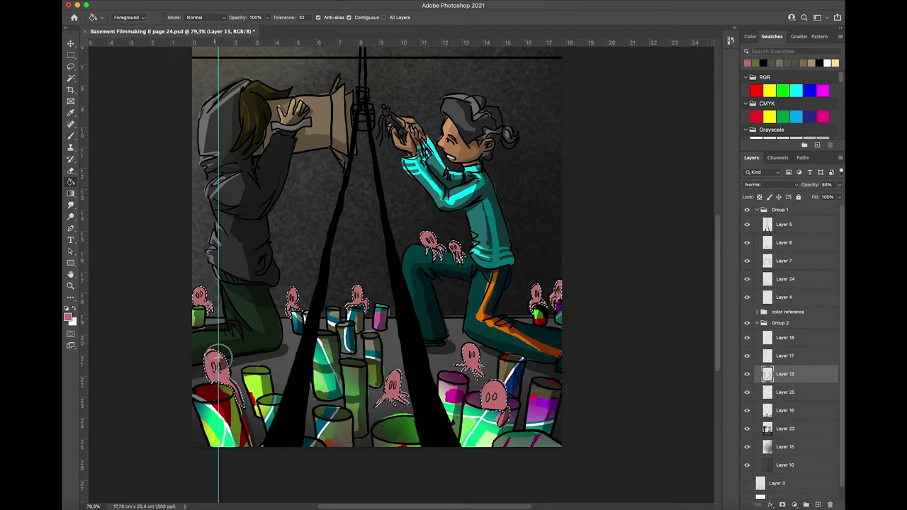
key(b)
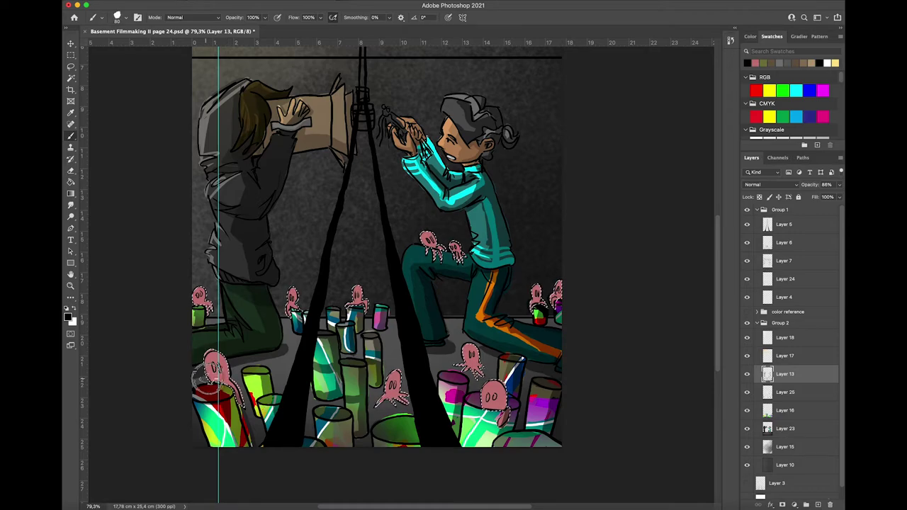
click(748, 374)
click(804, 361)
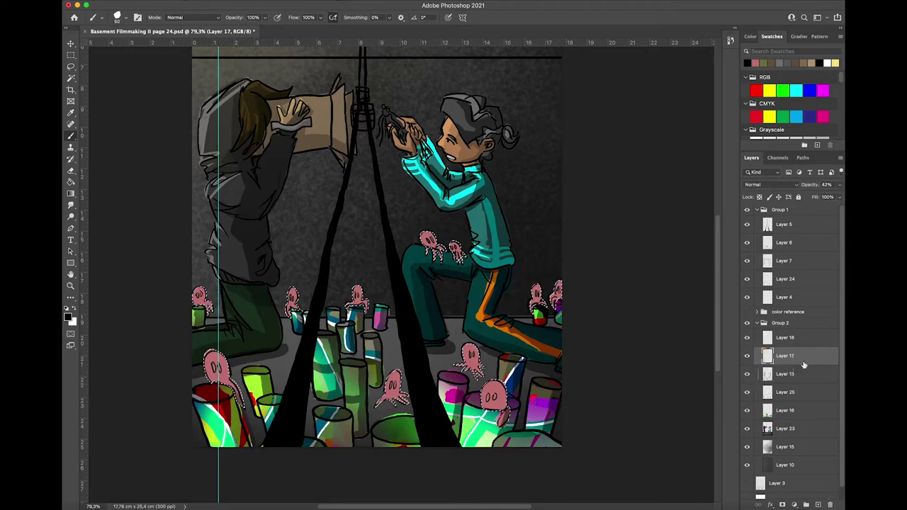
click(807, 374)
click(818, 505)
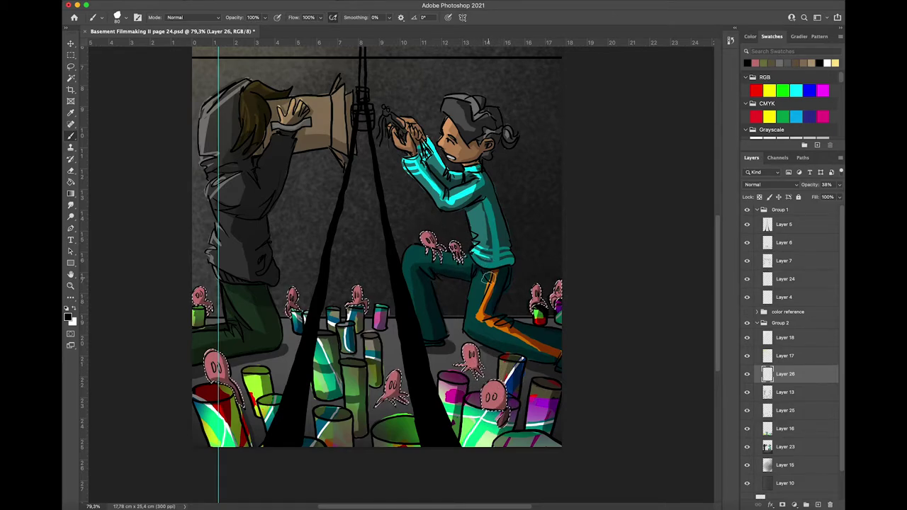
key(l)
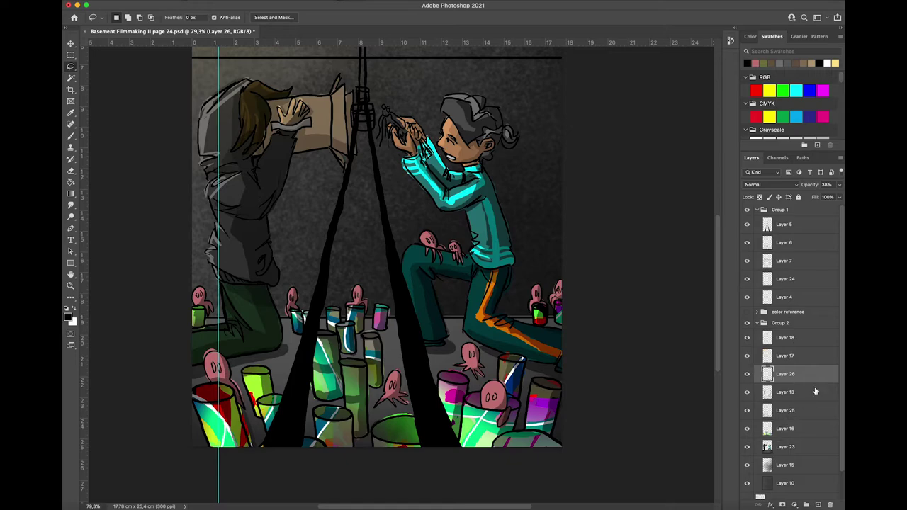
key(ctrl+e)
Paint the small octopuses' eyes olive green on Layer 25 and save the page.
click(800, 392)
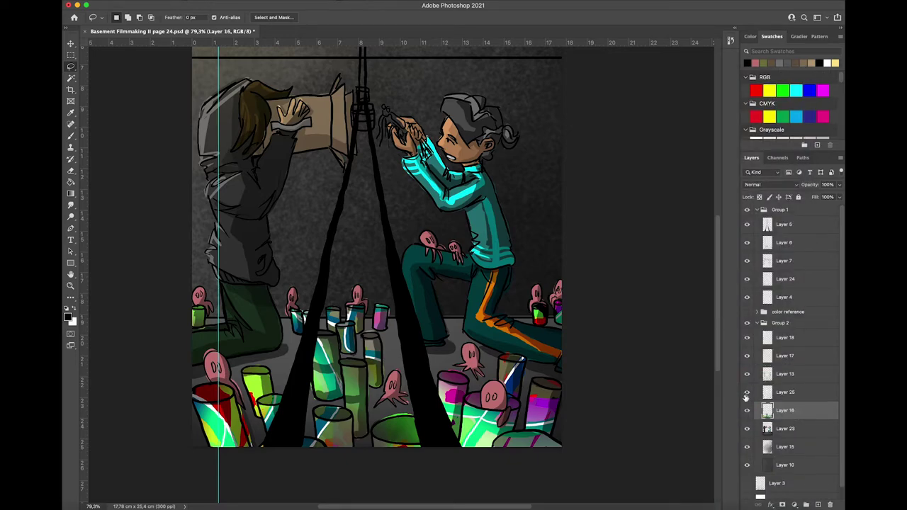
key(b)
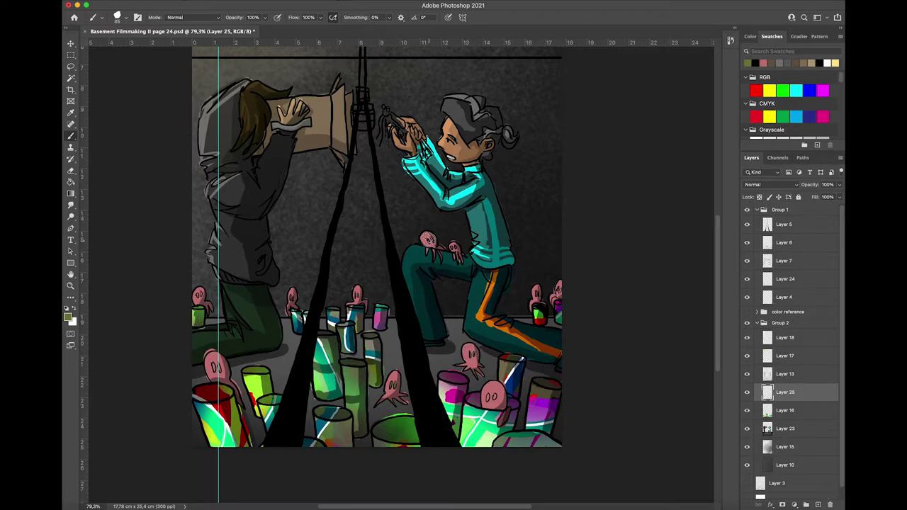
scroll(523, 379, up, 8)
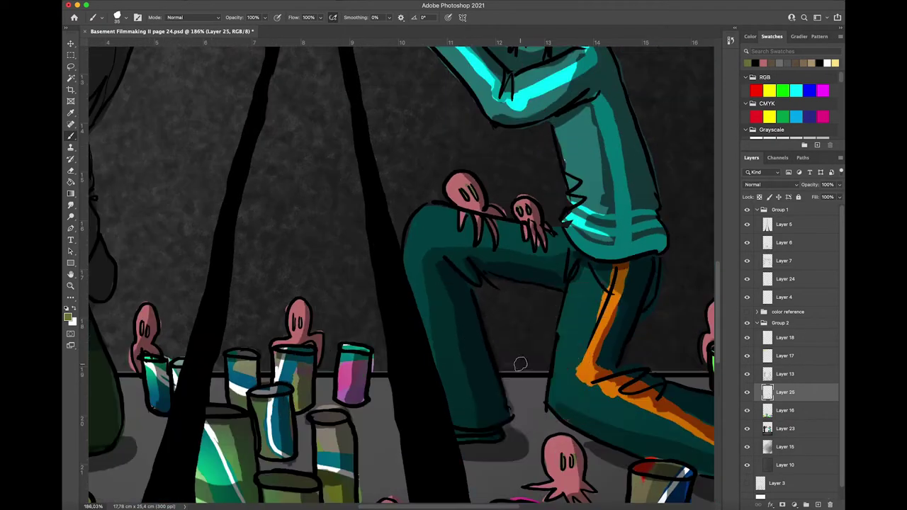
scroll(520, 364, down, 5)
scroll(520, 364, right, 3)
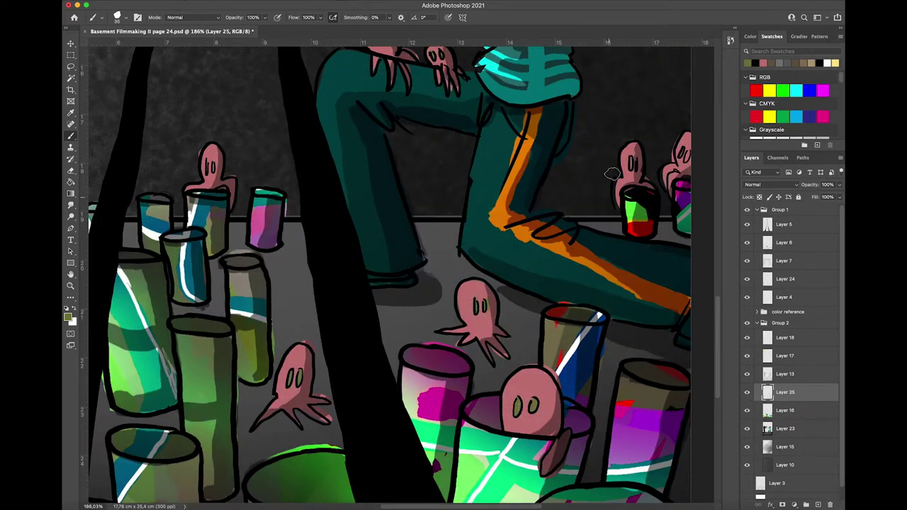
scroll(261, 297, left, 10)
scroll(261, 296, down, 2)
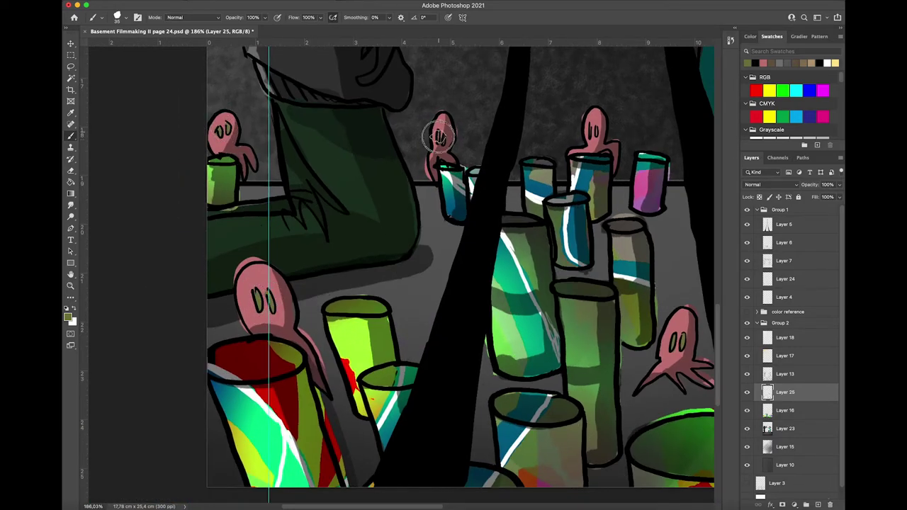
scroll(595, 127, down, 3)
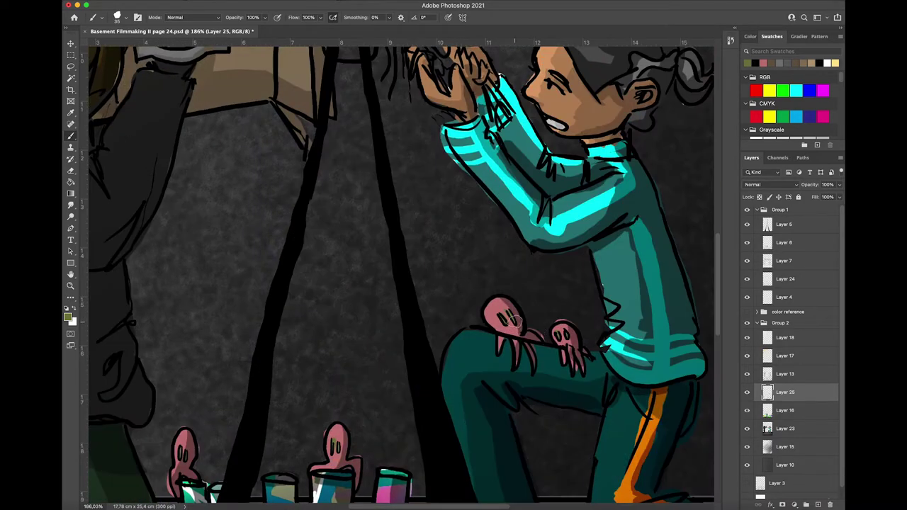
scroll(517, 319, down, 2)
scroll(517, 319, down, 5)
scroll(517, 319, right, 3)
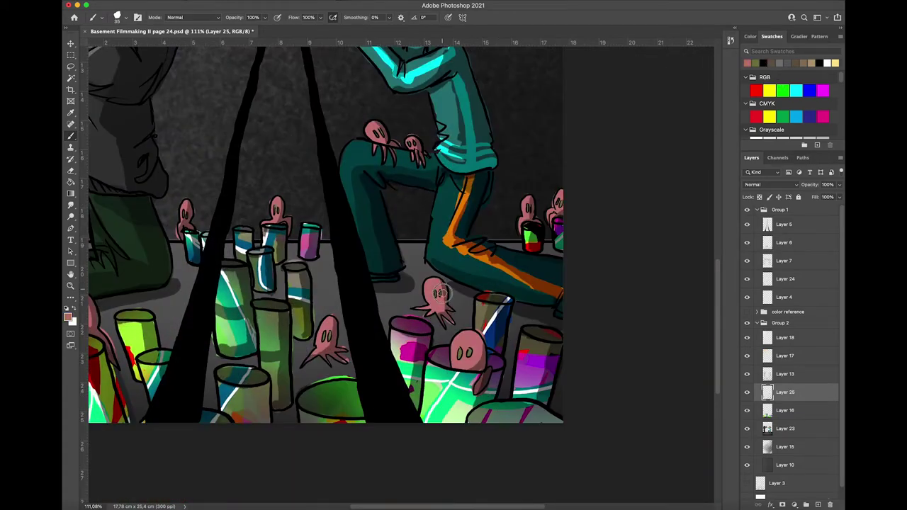
key(super+s)
Show the color reference group with color ref 2 as its only visible layer.
scroll(341, 215, down, 2)
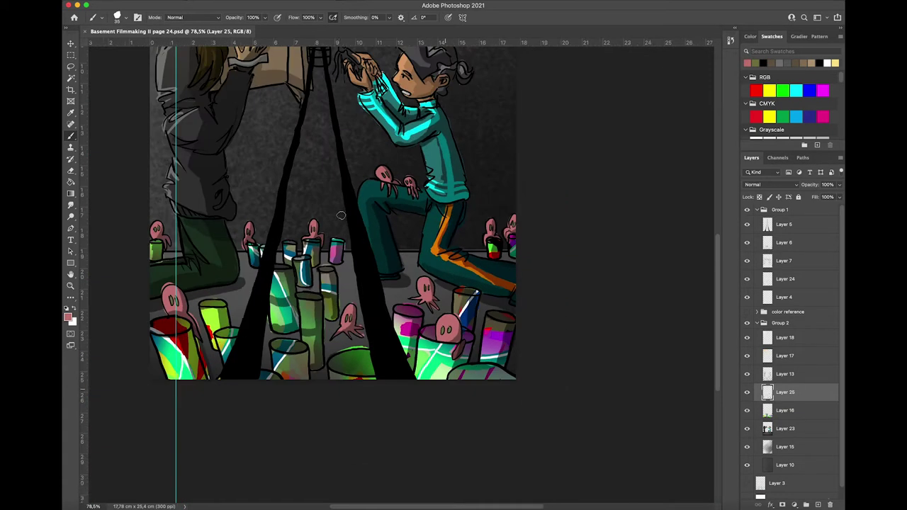
scroll(407, 280, up, 6)
scroll(407, 279, left, 3)
scroll(414, 280, up, 5)
scroll(413, 279, up, 4)
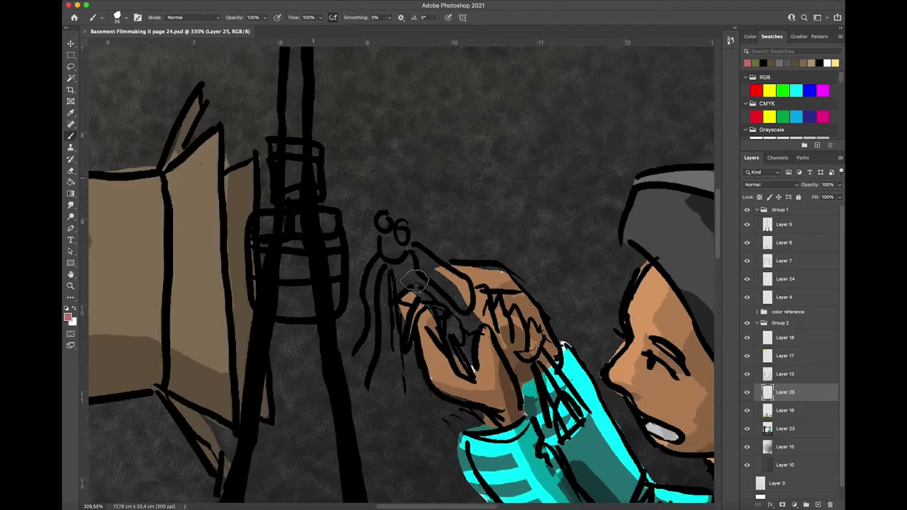
scroll(414, 279, right, 2)
click(747, 312)
click(746, 312)
scroll(401, 275, down, 5)
click(746, 312)
click(757, 312)
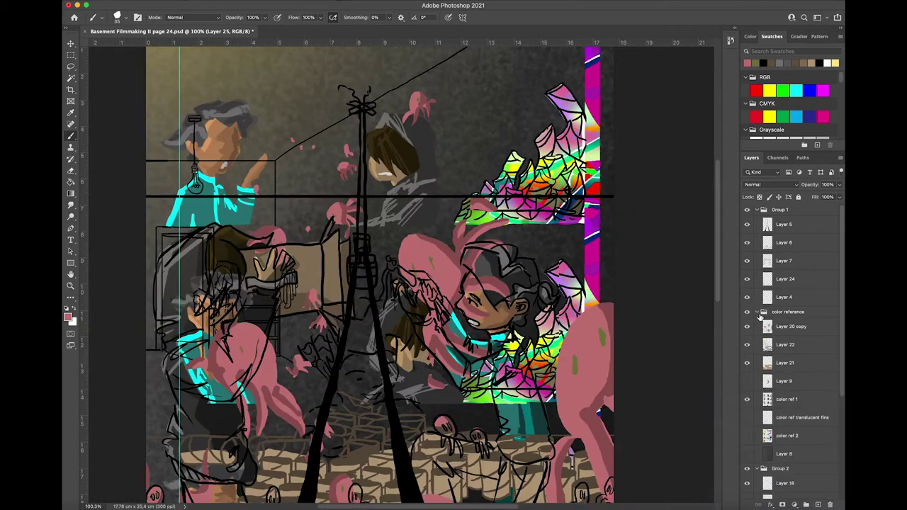
drag(748, 399, 747, 327)
click(747, 436)
Sample the purple, light blue, white, orange, brown and green of the mantis shrimp's eyes, head and shell.
key(i)
click(554, 182)
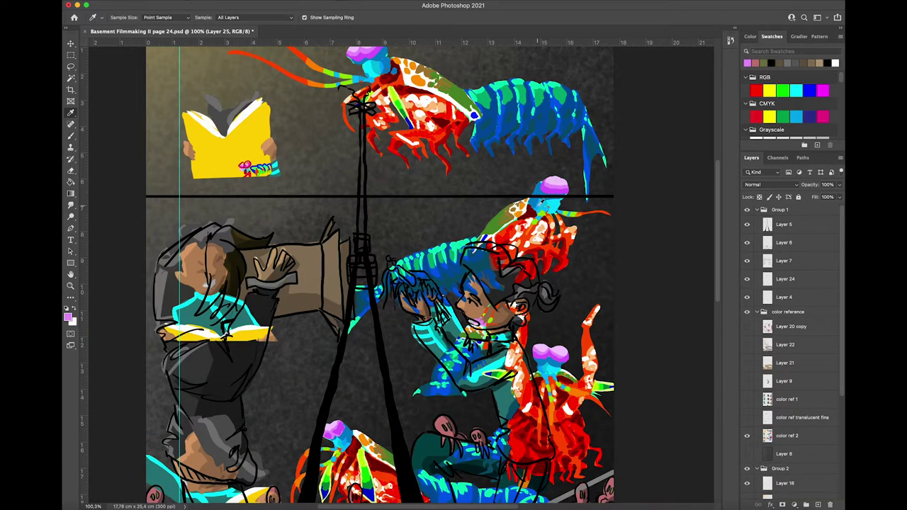
click(543, 202)
click(525, 210)
click(521, 210)
click(508, 213)
click(494, 228)
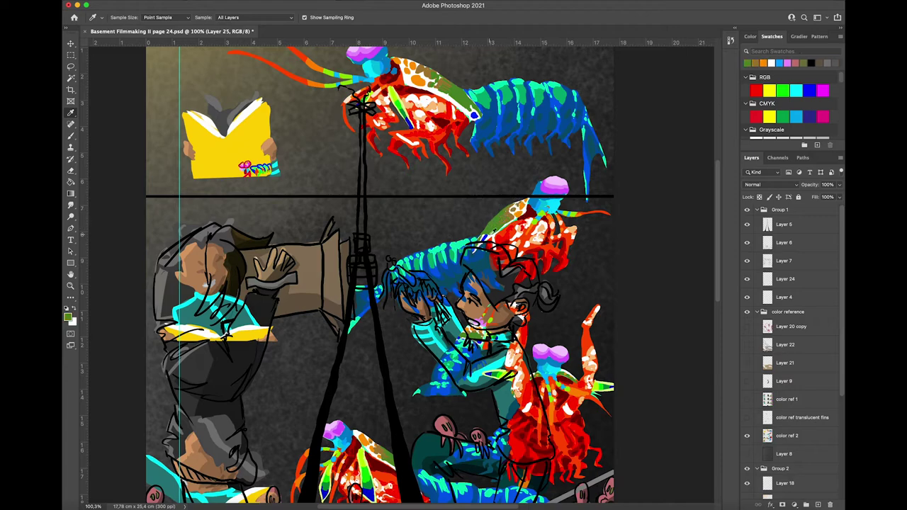
Sample the mantis shrimp's bright blue, red, white, turquoise and darker blues, and hide the color reference group.
click(486, 238)
click(505, 237)
click(498, 241)
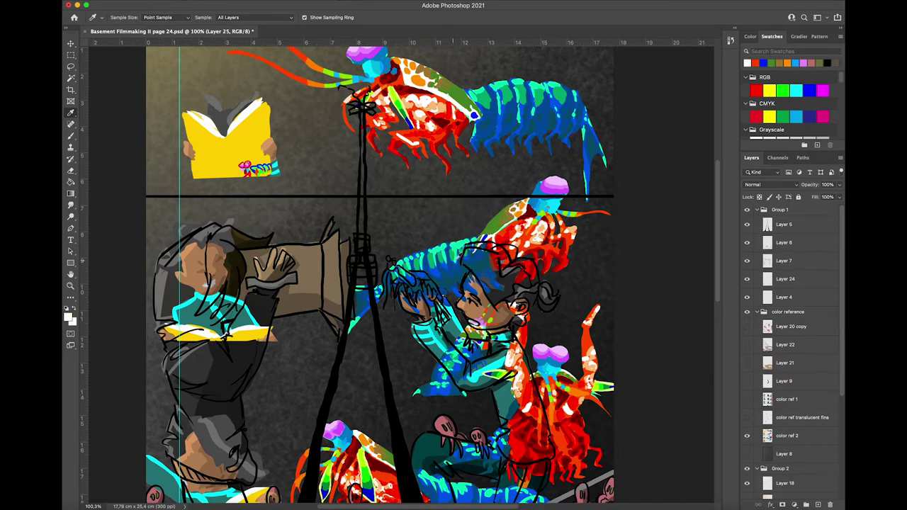
click(450, 262)
click(454, 282)
click(476, 272)
key(b)
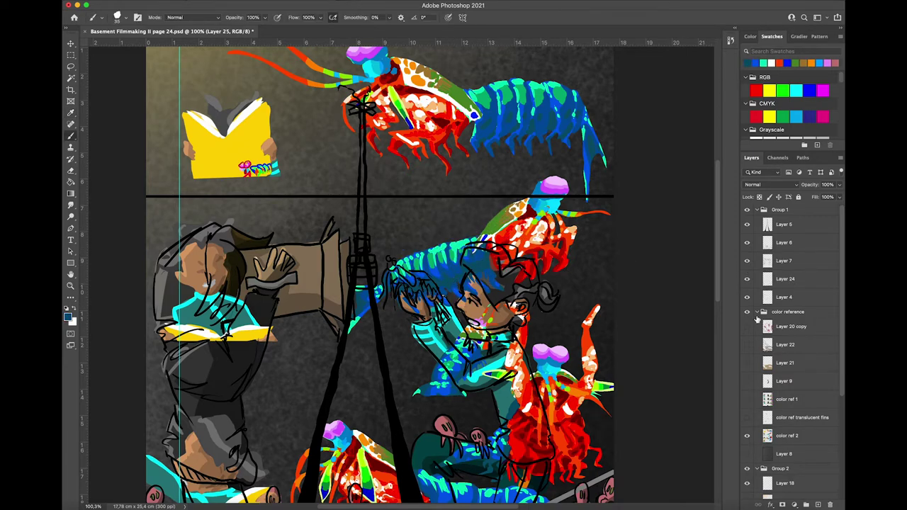
click(756, 312)
click(746, 312)
Paint the held mantis shrimp's eyes purple, its head light blue, and its front body and legs red on Layer 25.
scroll(401, 270, up, 6)
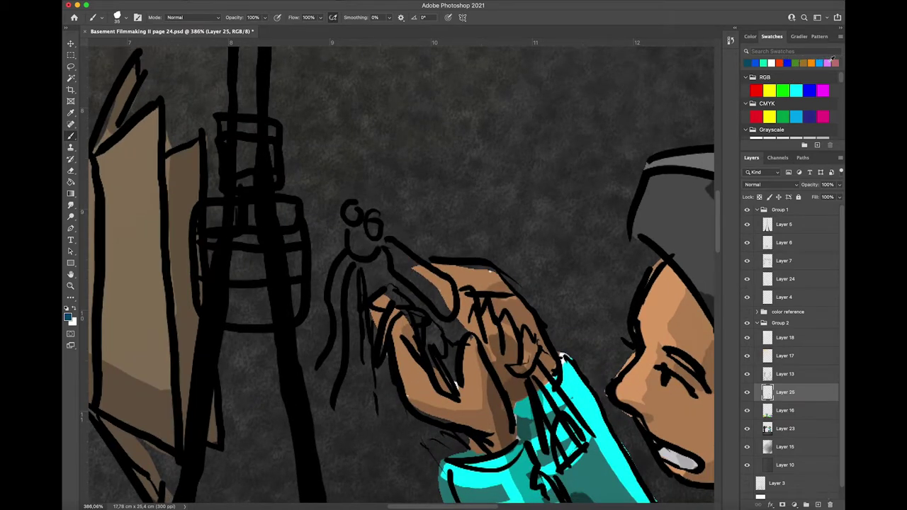
click(828, 62)
mouse_move(349, 211)
mouse_down()
mouse_move(373, 231)
mouse_move(362, 250)
mouse_move(355, 228)
mouse_move(401, 255)
mouse_move(432, 296)
mouse_move(427, 283)
mouse_up()
click(828, 62)
click(786, 62)
click(797, 62)
mouse_move(351, 297)
mouse_down()
mouse_move(419, 316)
mouse_move(355, 280)
mouse_move(375, 263)
mouse_move(410, 300)
mouse_move(388, 318)
mouse_move(354, 275)
mouse_move(347, 361)
mouse_move(349, 300)
mouse_move(335, 261)
mouse_move(327, 344)
mouse_move(367, 365)
mouse_move(370, 400)
mouse_move(376, 364)
mouse_up()
Paint the held shrimp's shell white, dot its red body with white, and add light blue bands to its legs.
click(755, 63)
click(386, 294)
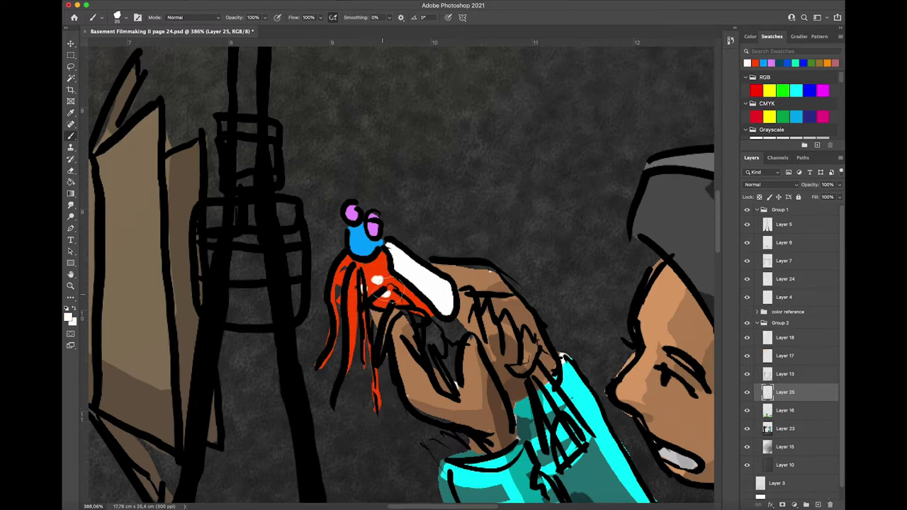
click(377, 301)
click(410, 294)
click(370, 275)
click(377, 279)
click(379, 268)
click(764, 63)
click(350, 306)
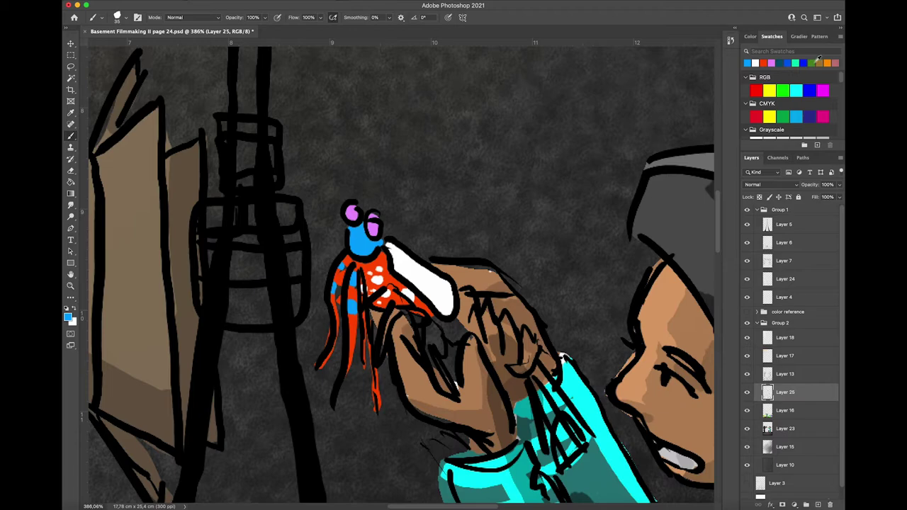
Decorate the shrimp's white shell with orange and brown spots, a bright blue dot and a green patch.
click(826, 64)
click(395, 250)
click(401, 263)
click(407, 259)
click(408, 271)
click(826, 64)
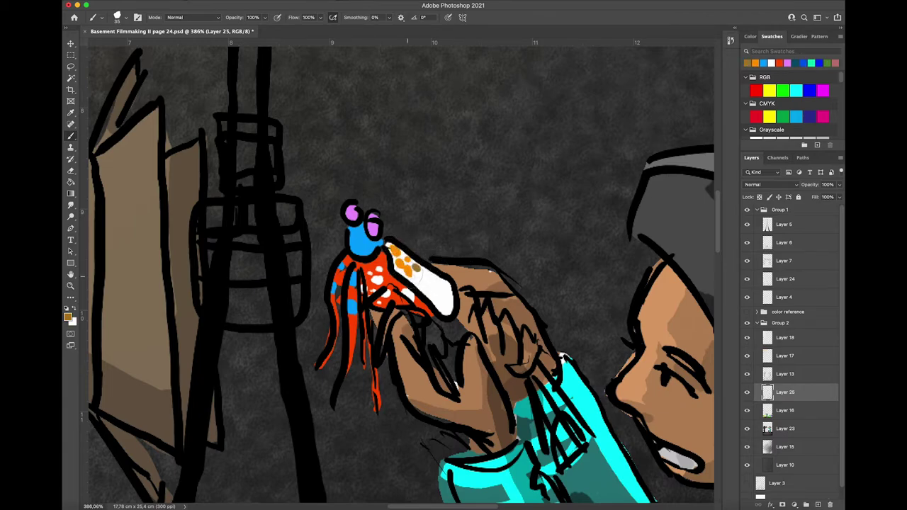
click(821, 62)
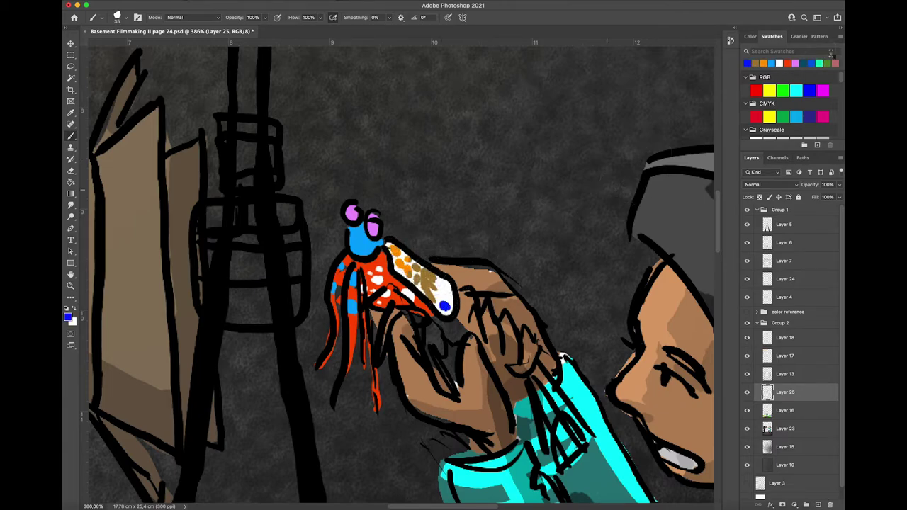
click(827, 62)
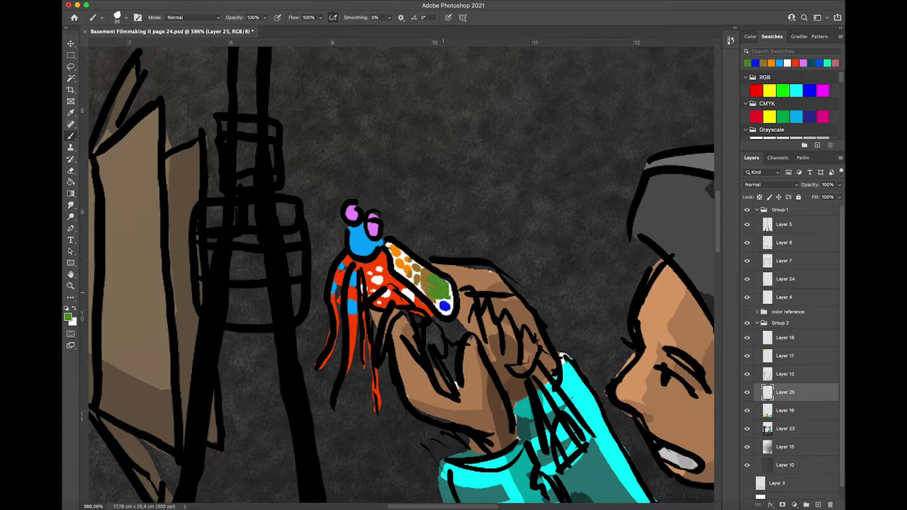
Paint the held shrimp's lower limbs and upper body shading dark red, and fill its tail segments and fan with dark teal.
key(x)
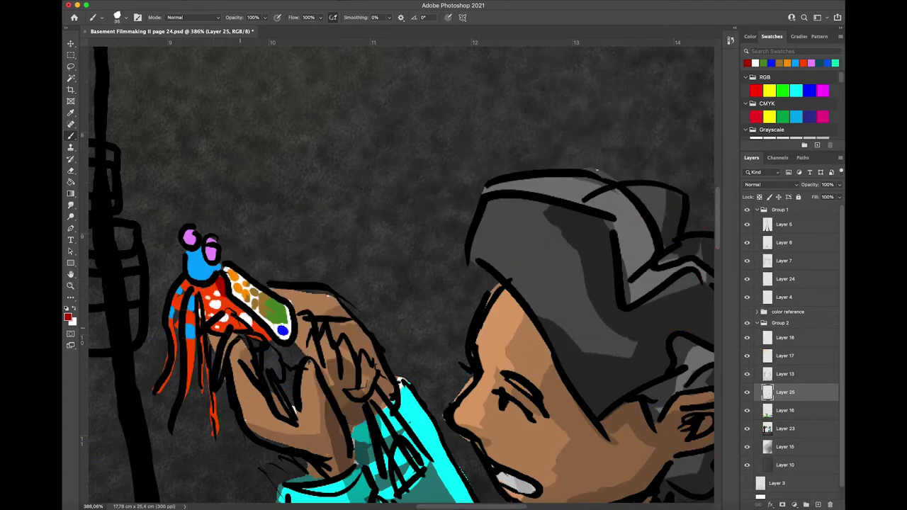
mouse_move(211, 290)
mouse_down()
mouse_move(259, 341)
mouse_move(228, 354)
mouse_move(238, 340)
mouse_move(273, 361)
mouse_move(287, 404)
mouse_up()
click(820, 63)
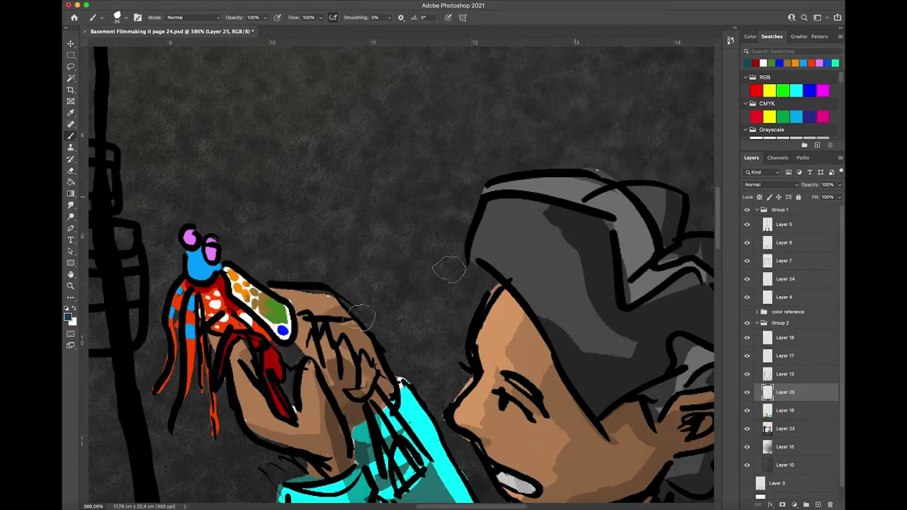
mouse_move(309, 324)
mouse_down()
mouse_move(321, 368)
mouse_move(345, 382)
mouse_move(347, 355)
mouse_up()
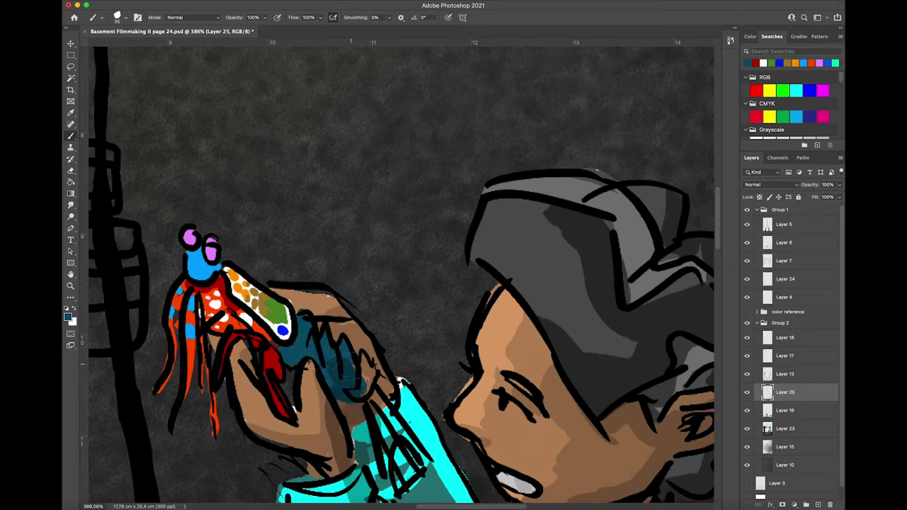
drag(394, 439, 421, 459)
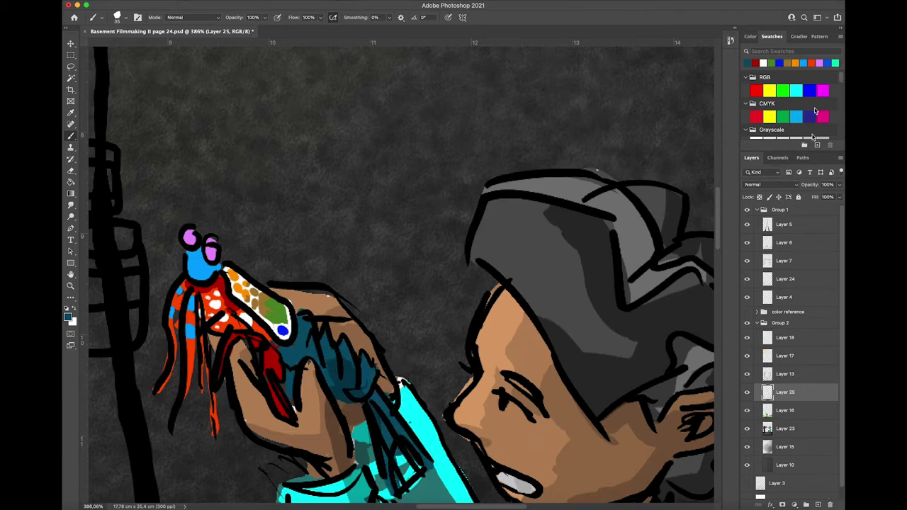
Add bright blue patches to the upper parts of the shrimp's teal tail segments and fan.
click(828, 63)
drag(302, 325, 304, 350)
mouse_move(326, 335)
mouse_down()
mouse_move(332, 361)
mouse_move(349, 366)
mouse_up()
drag(364, 360, 393, 421)
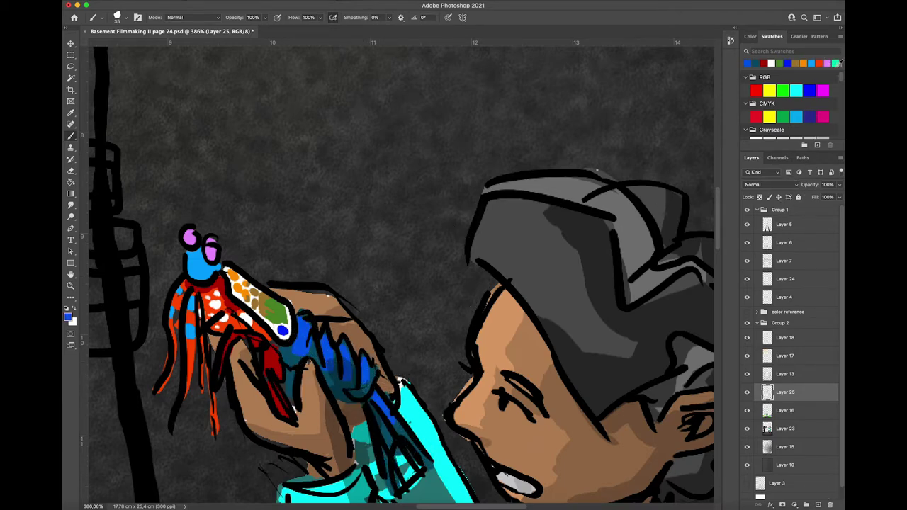
Highlight the shrimp's tail segments and fan with turquoise, and add bright green bands to its legs.
click(835, 64)
drag(305, 321, 302, 335)
mouse_move(325, 340)
mouse_down()
mouse_move(328, 356)
mouse_move(346, 358)
mouse_up()
drag(364, 358, 383, 410)
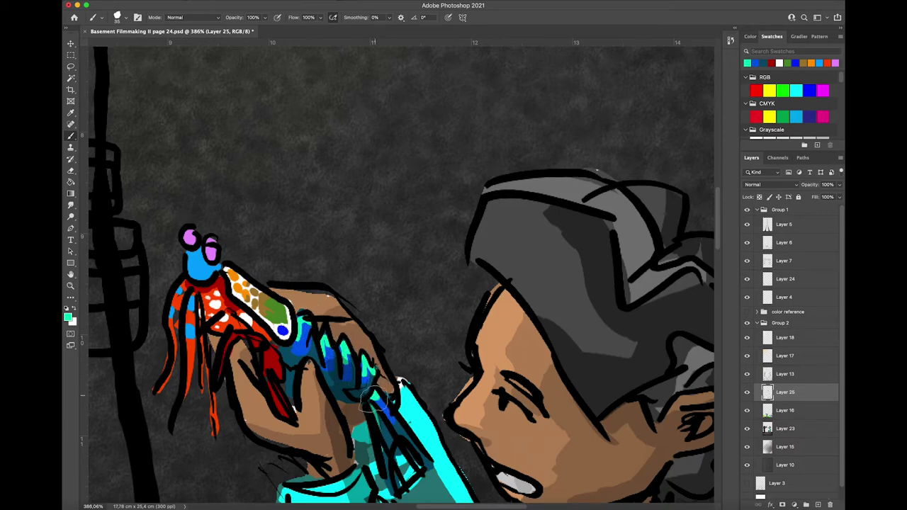
mouse_move(421, 450)
mouse_down()
mouse_move(429, 464)
mouse_move(386, 485)
mouse_up()
drag(288, 374, 289, 386)
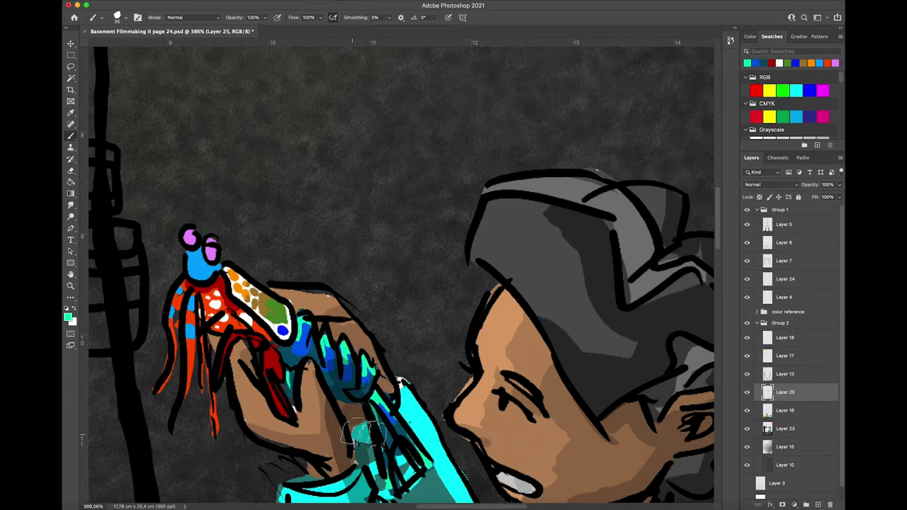
click(782, 89)
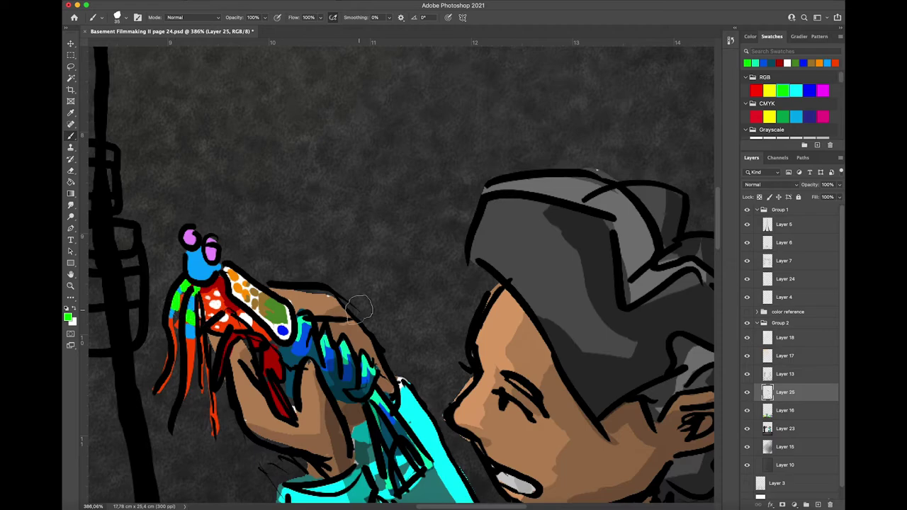
Show the color reference group and sample the pale yellow, bright green and dark blue of the mantis shrimp's leaf-shaped part.
click(746, 311)
scroll(643, 324, right, 6)
scroll(643, 324, down, 10)
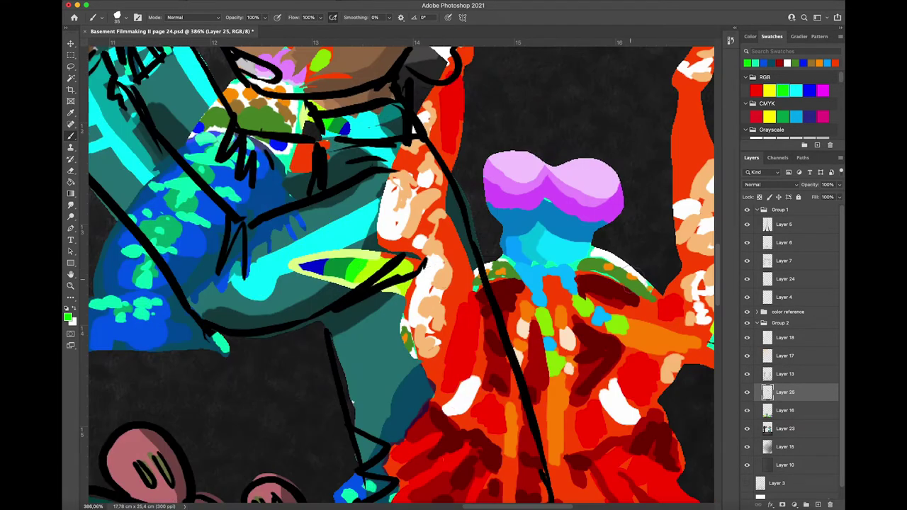
alt+click(373, 256)
alt+click(357, 269)
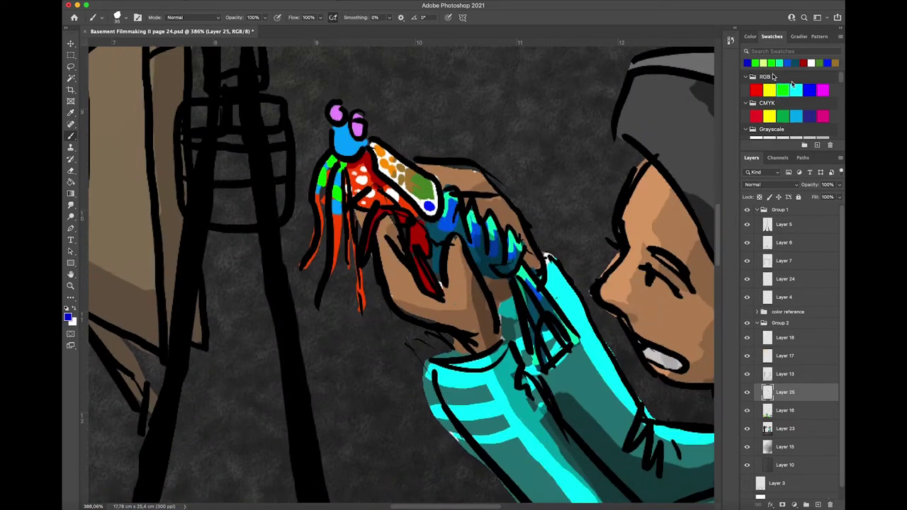
Paint the leaf-shaped part beside the shrimp's shell pale yellow, bright green and dark blue, and save the file.
drag(364, 166, 387, 214)
click(763, 63)
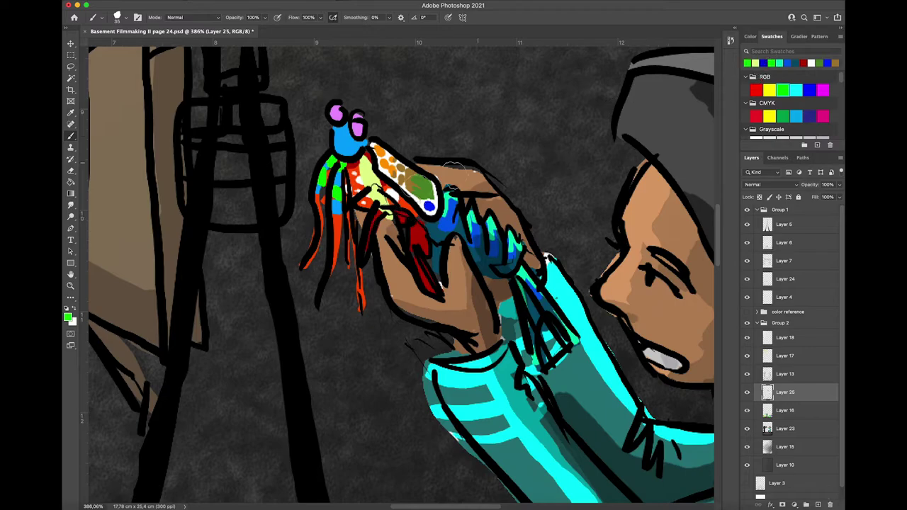
drag(365, 165, 377, 191)
click(763, 63)
alt+click(383, 197)
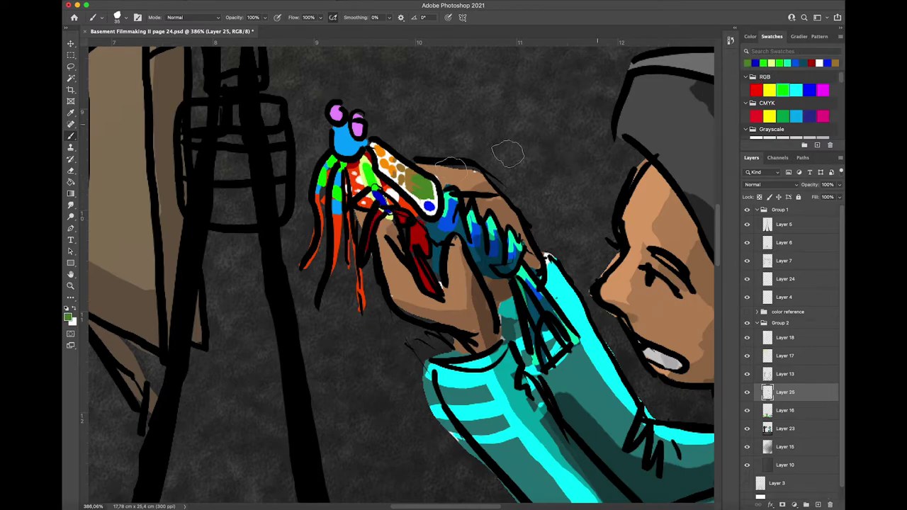
key(super+s)
Copy the cable car's colour layers from page 30 into page 24 above the color reference group.
scroll(437, 229, down, 10)
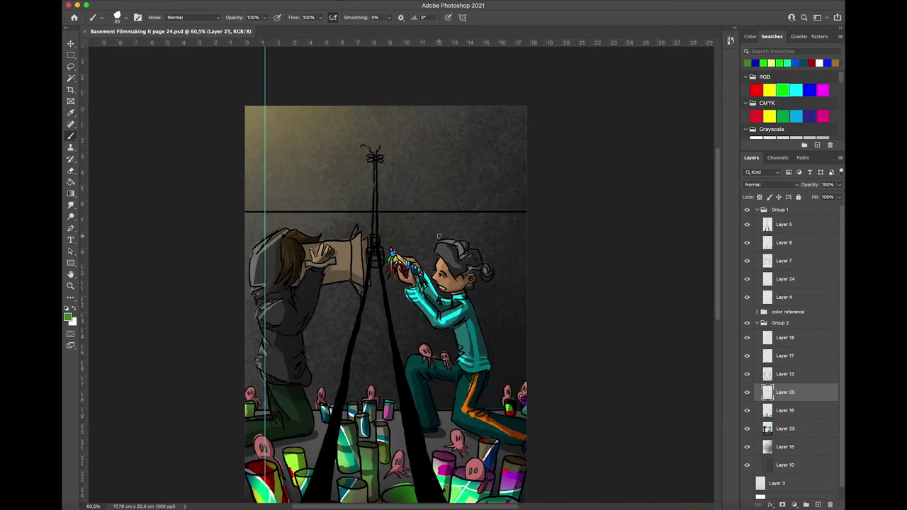
scroll(438, 232, down, 3)
scroll(439, 235, up, 8)
scroll(439, 235, up, 4)
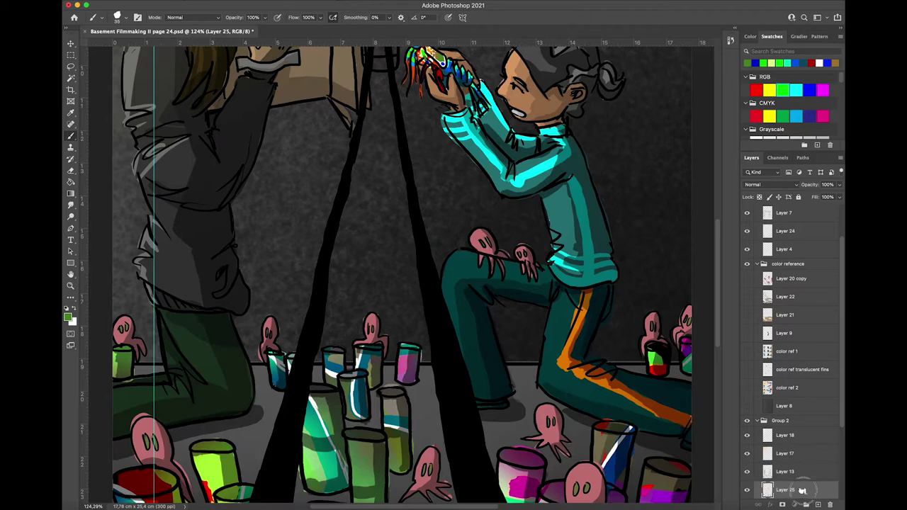
click(792, 272)
key(ctrl+j)
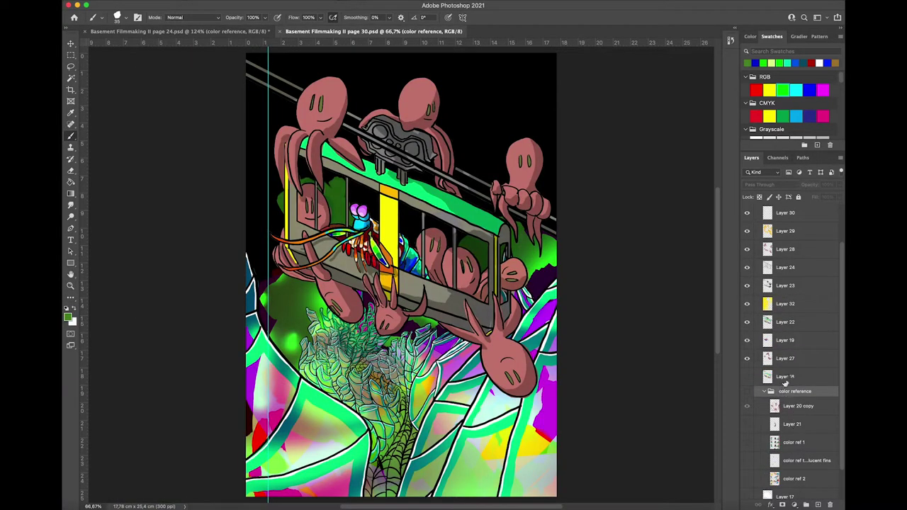
click(794, 377)
click(808, 326)
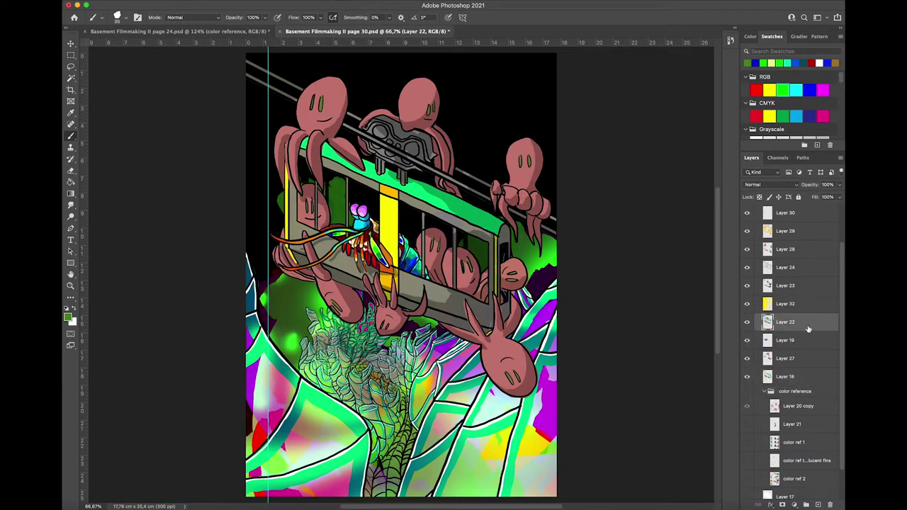
click(212, 31)
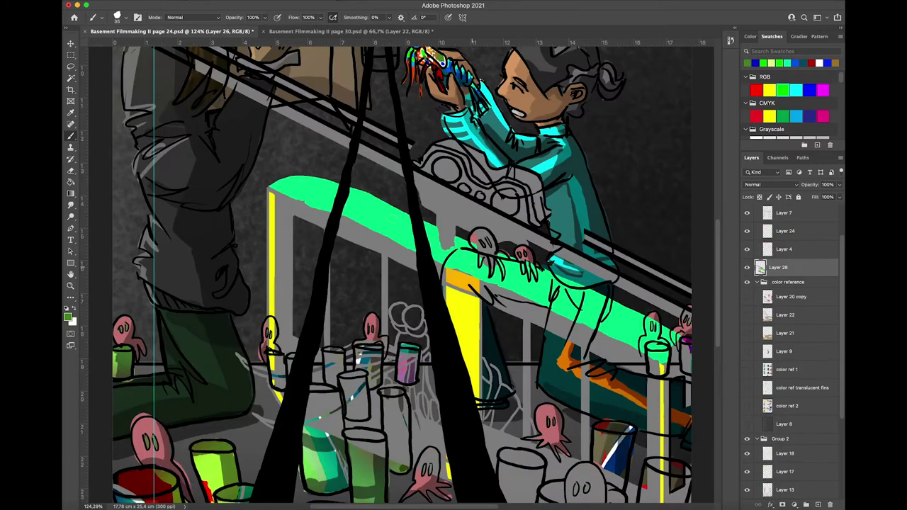
Sample the cable car's yellow, turquoise and grey, clear the reference from view, and select Layer 18 in Group 2.
click(747, 264)
click(758, 263)
click(790, 329)
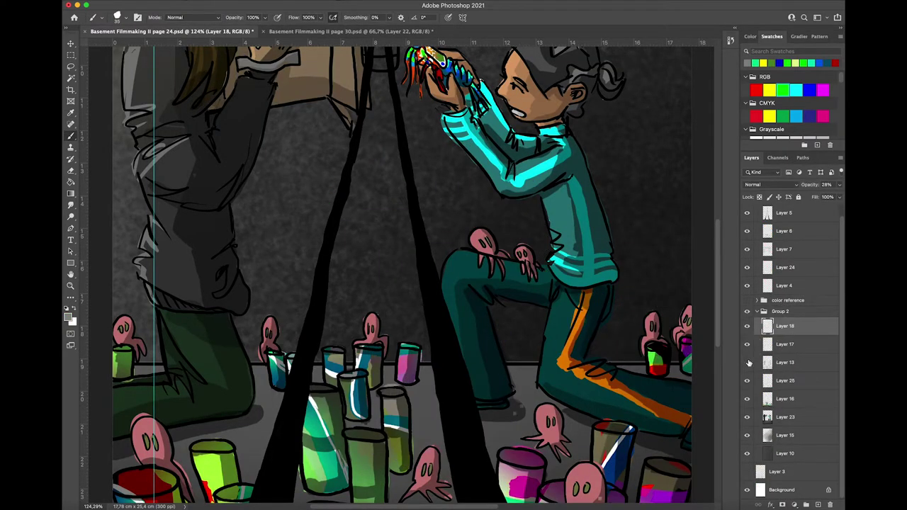
Reorder Group 2 so Layer 13 sits above Layer 18, remove Layer 17 from the stack, and make Layer 18 active.
drag(783, 346, 773, 369)
drag(801, 331, 797, 352)
right_click(795, 363)
click(785, 371)
click(786, 357)
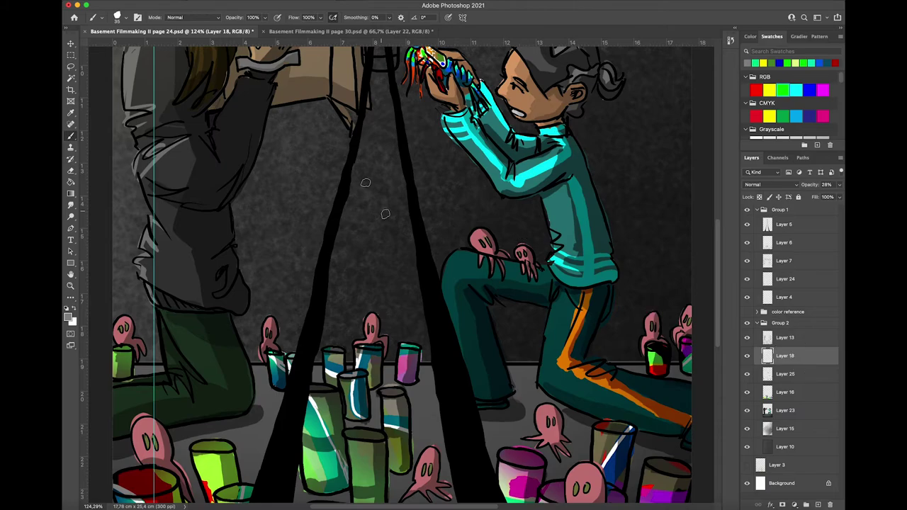
Brush grey shading onto the lantern on Layer 18, compare the page with that layer hidden and shown, and make Layer 16 active.
scroll(390, 206, up, 6)
scroll(406, 233, down, 2)
scroll(405, 232, right, 1)
mouse_move(312, 186)
mouse_down()
mouse_move(343, 213)
mouse_move(375, 194)
mouse_move(332, 261)
mouse_up()
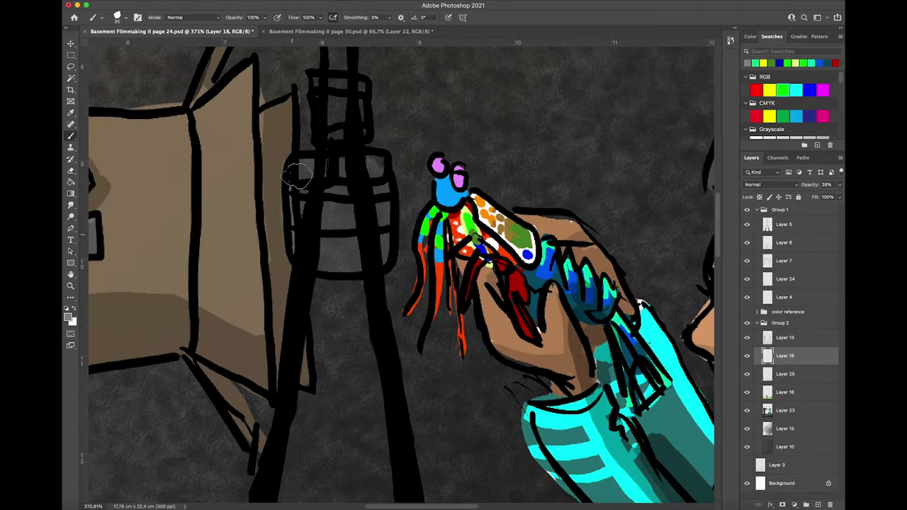
scroll(293, 205, down, 5)
click(746, 356)
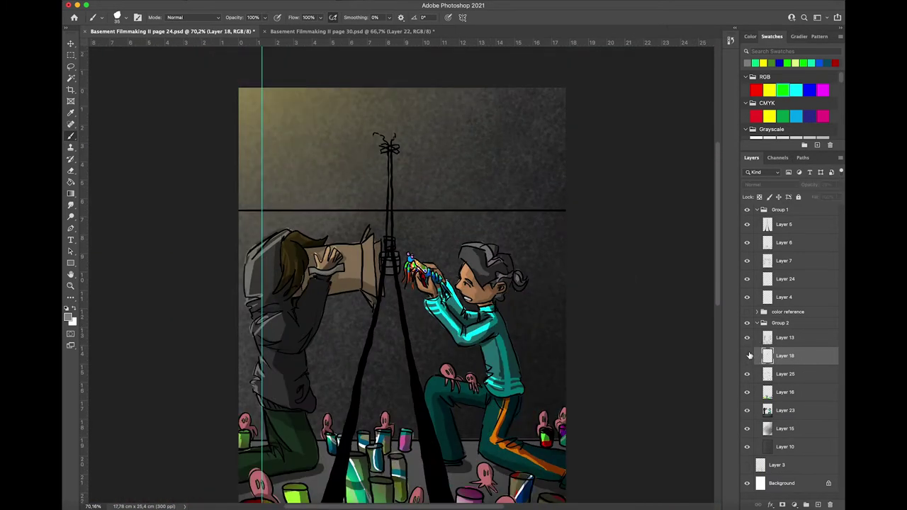
click(748, 356)
click(748, 356)
click(810, 394)
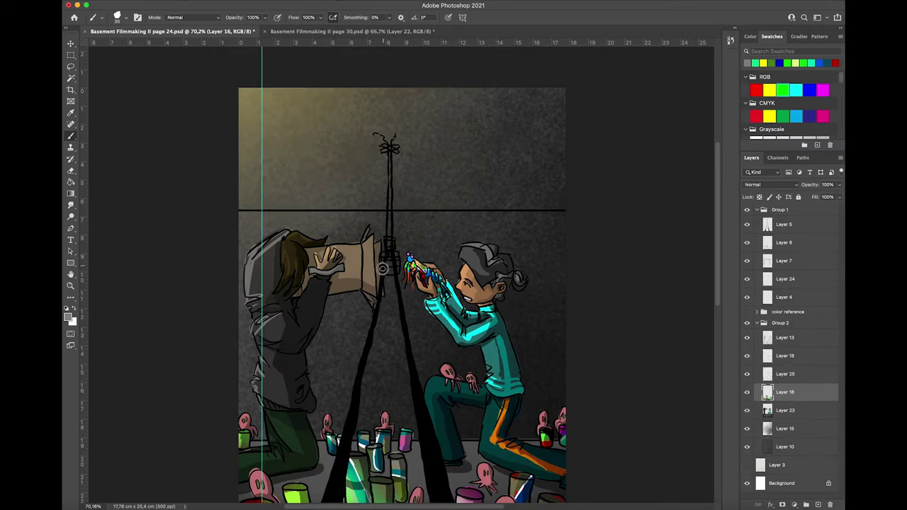
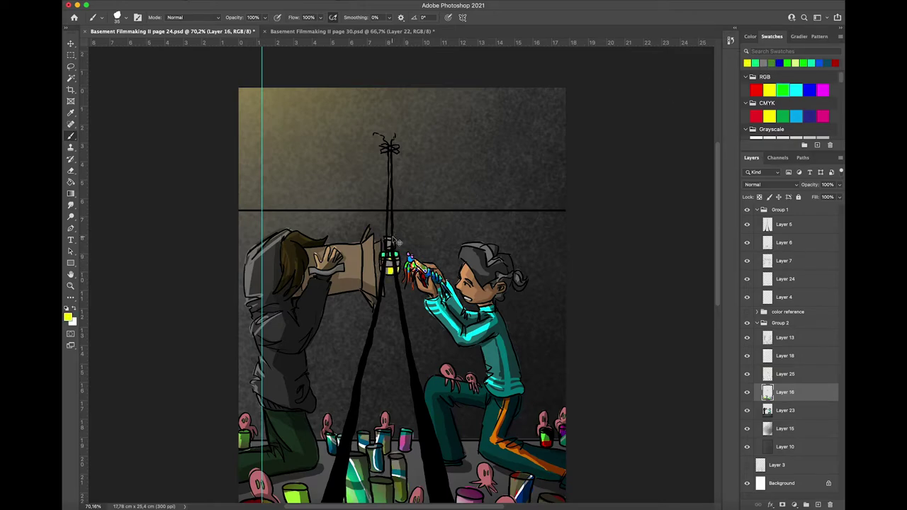
Close the Basement Filmmaking II page 30 document and review the whole page 24 illustration.
click(285, 32)
click(265, 32)
click(332, 185)
scroll(431, 233, down, 3)
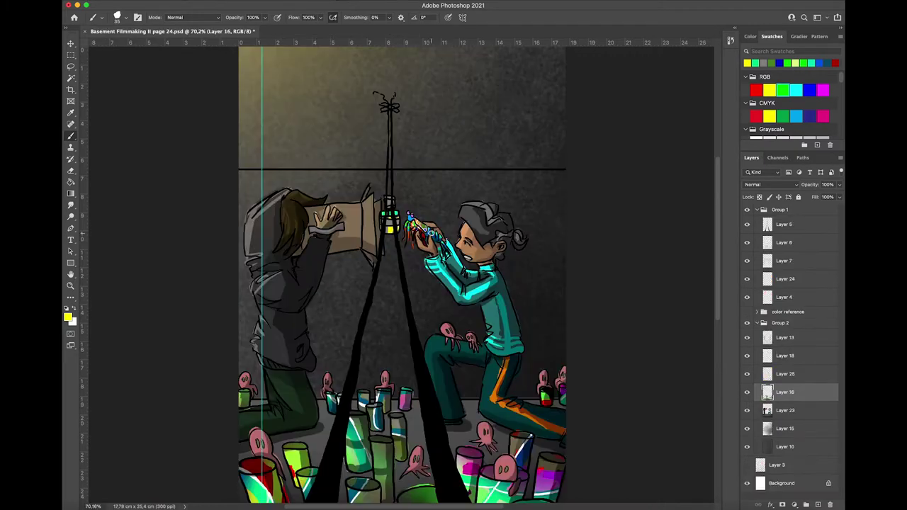
scroll(404, 199, down, 2)
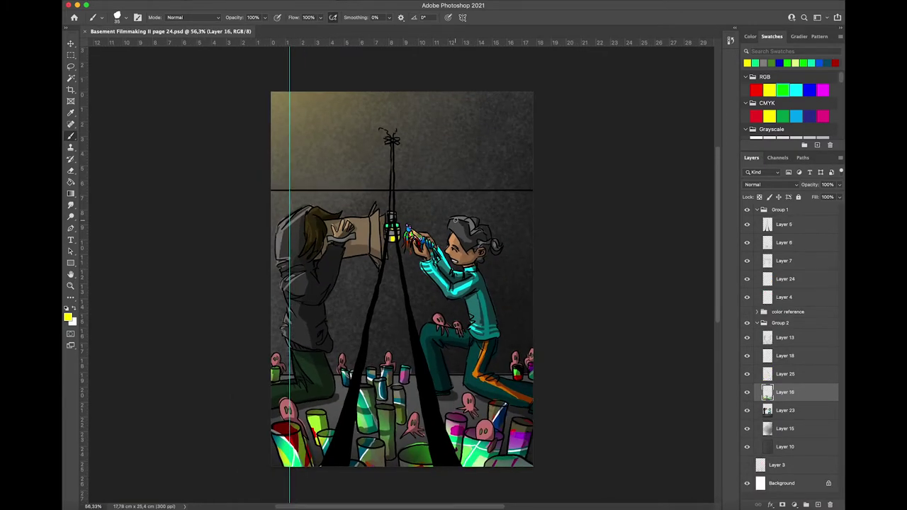
Copy the collapsed Group 2 from page 24 into page 25 and align its colours with the page 25 canvas and line art.
click(756, 323)
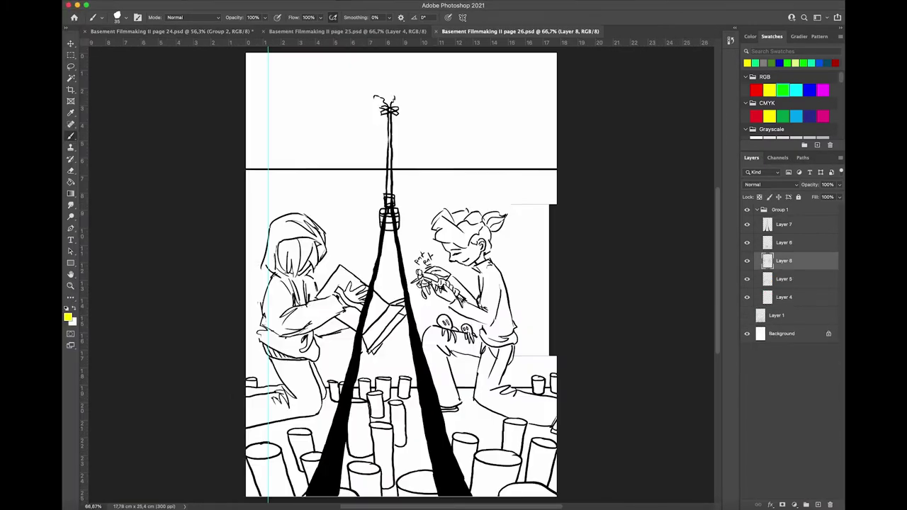
click(173, 31)
drag(777, 328, 458, 114)
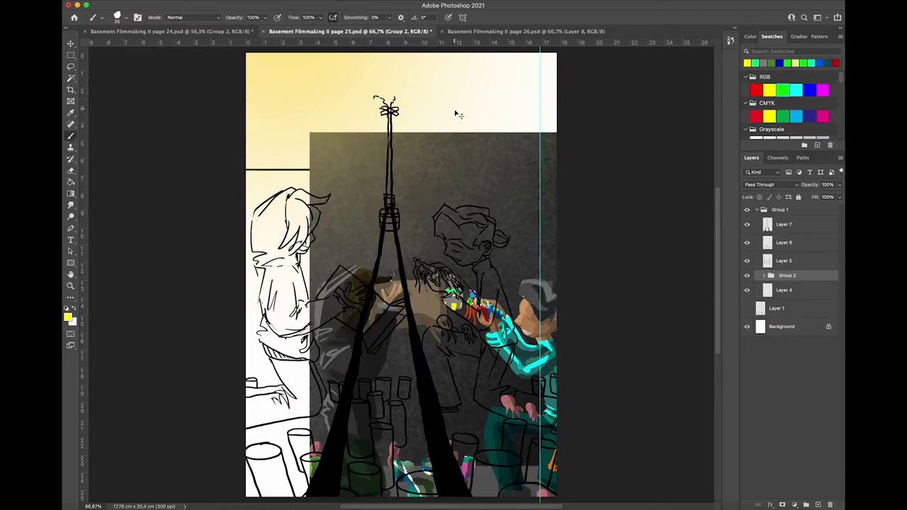
key(super+t)
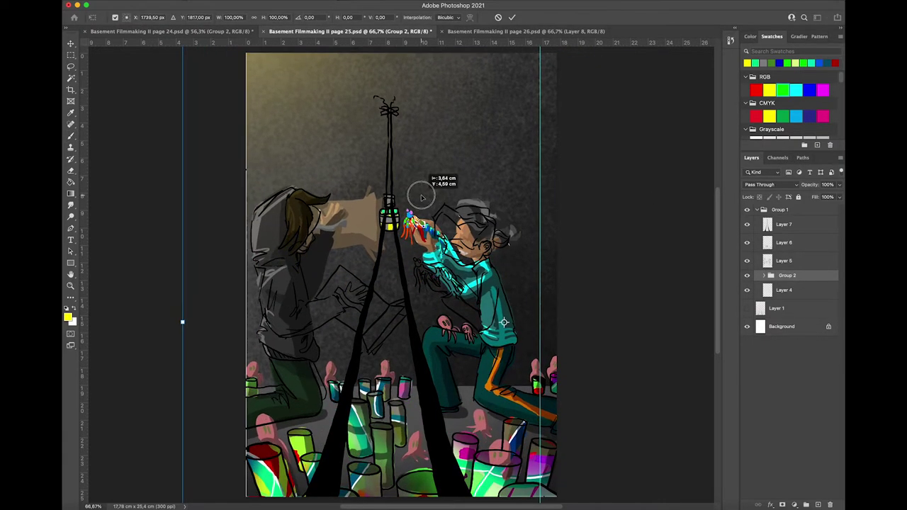
scroll(427, 223, up, 2)
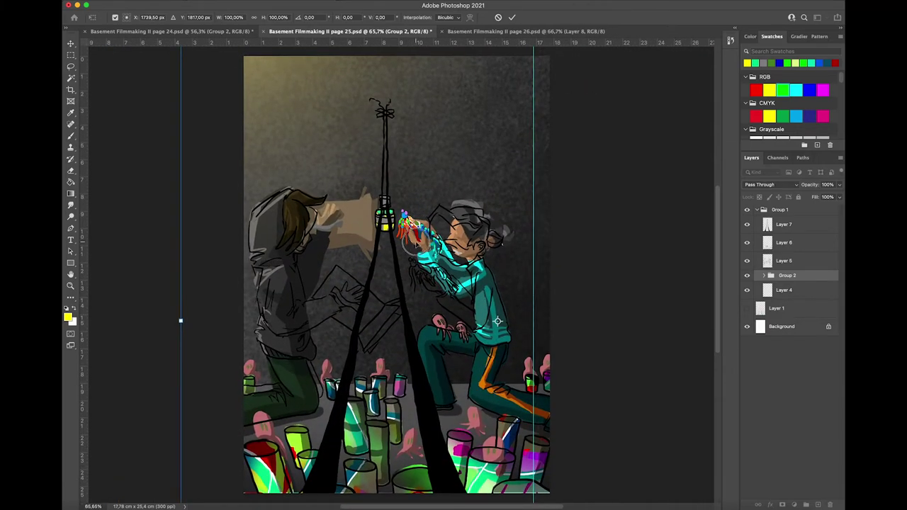
drag(416, 244, 417, 245)
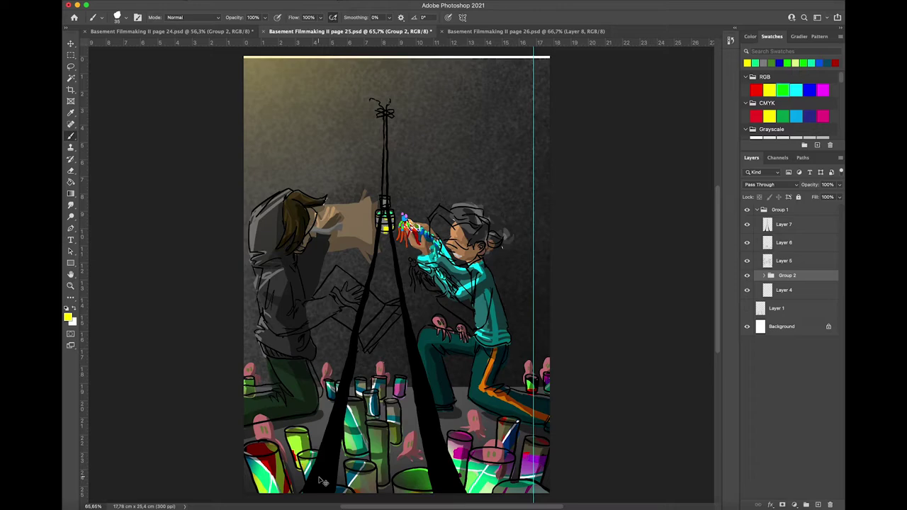
key(ctrl+t)
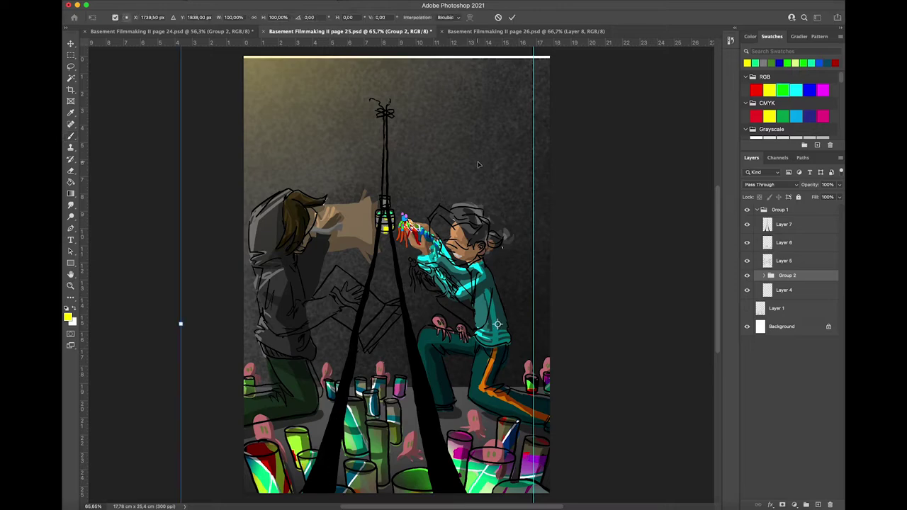
key(Return)
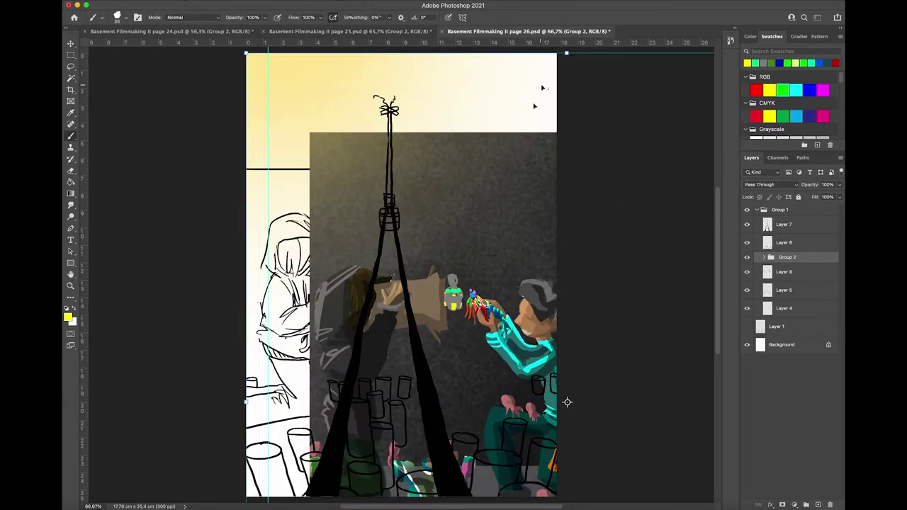
Align the copied Group 2 with the page 26 drawing, move it below Layer 4, and return to page 25.
drag(466, 213, 418, 158)
drag(810, 265, 803, 313)
key(b)
click(344, 31)
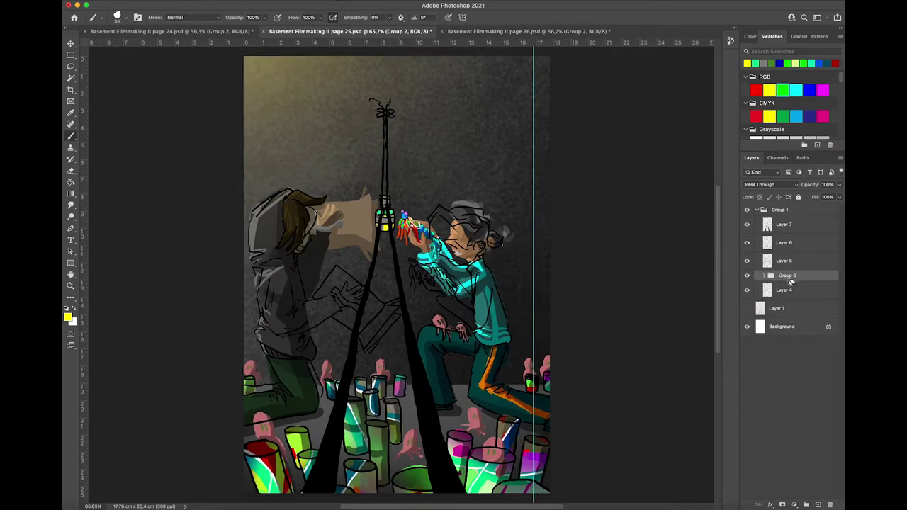
Copy the entire Layer 24 octopus line art from page 24 and paste it into page 25.
click(226, 30)
click(788, 284)
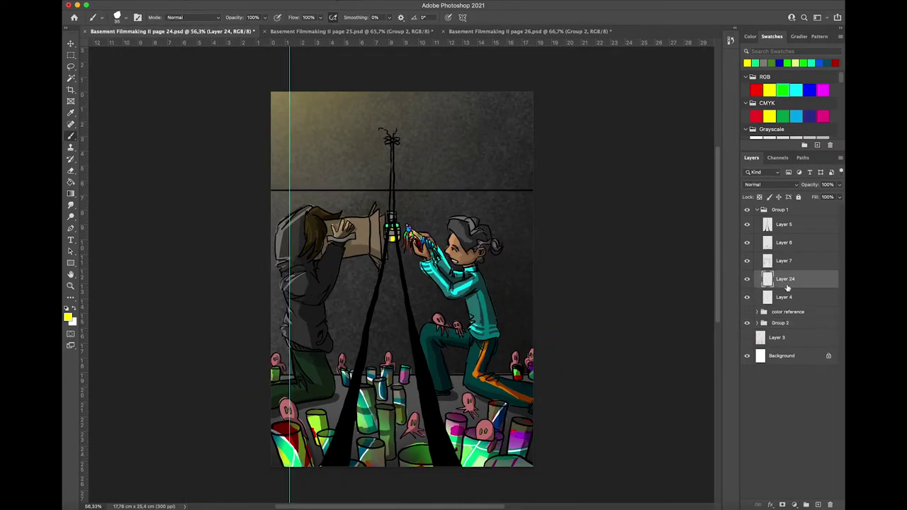
key(super+a)
key(super+c)
click(330, 33)
key(super+v)
Move the pasted octopus outlines down over the coloured octopuses and place their layer with the line art in Group 1.
key(super+t)
drag(469, 252, 469, 393)
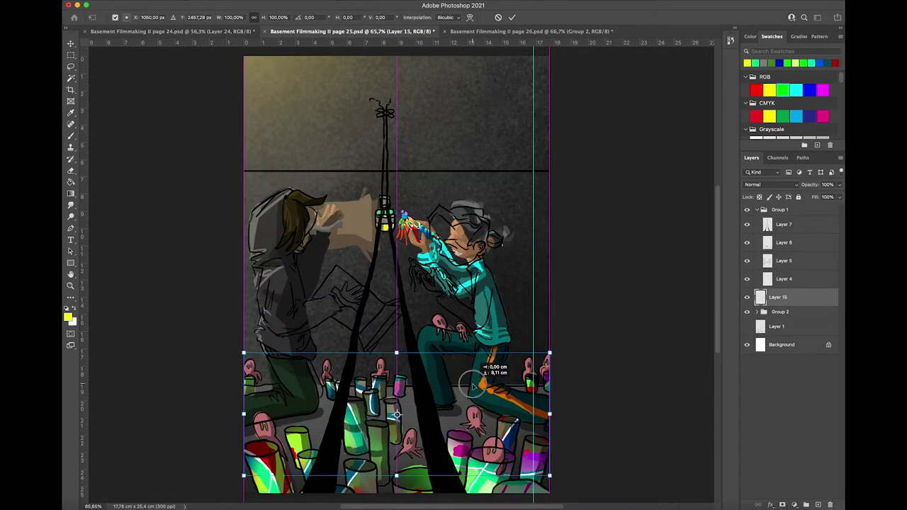
key(Return)
drag(796, 299, 784, 286)
Paste the octopus line art into page 26 and move it down over the coloured octopuses.
click(522, 32)
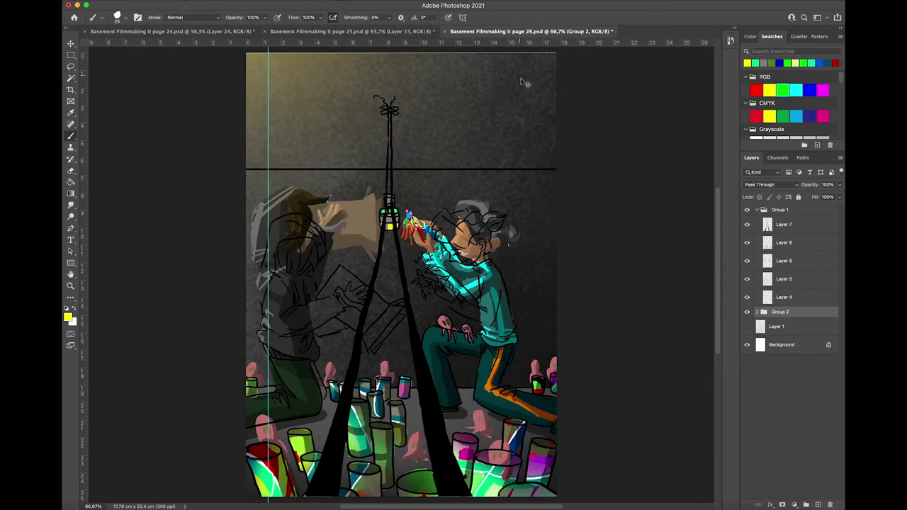
click(280, 32)
click(573, 32)
key(super+v)
key(super+t)
drag(522, 261, 522, 406)
key(Return)
Duplicate the textured background Layer 9 inside Group 2 and shift the copy slightly up to cover the white strip along the canvas's upper edge.
click(788, 329)
click(757, 330)
click(800, 453)
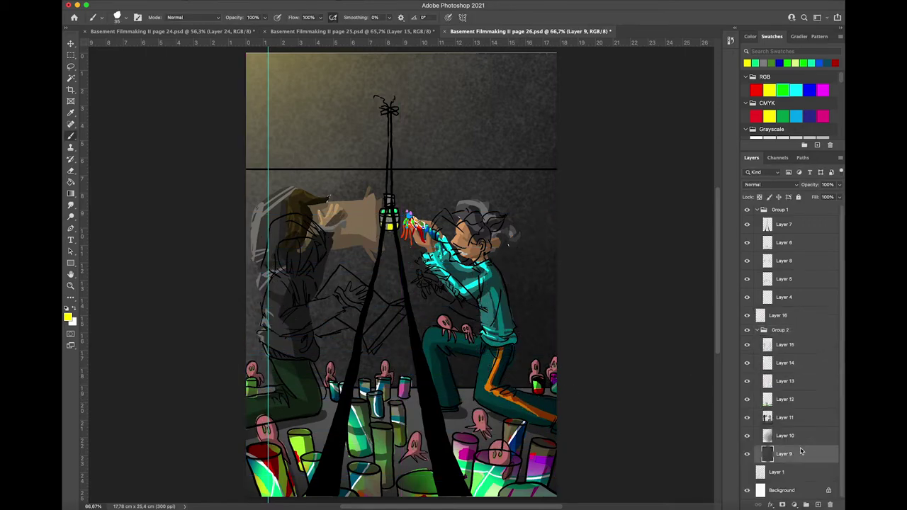
key(super+v)
key(super+t)
drag(472, 330, 473, 322)
key(Return)
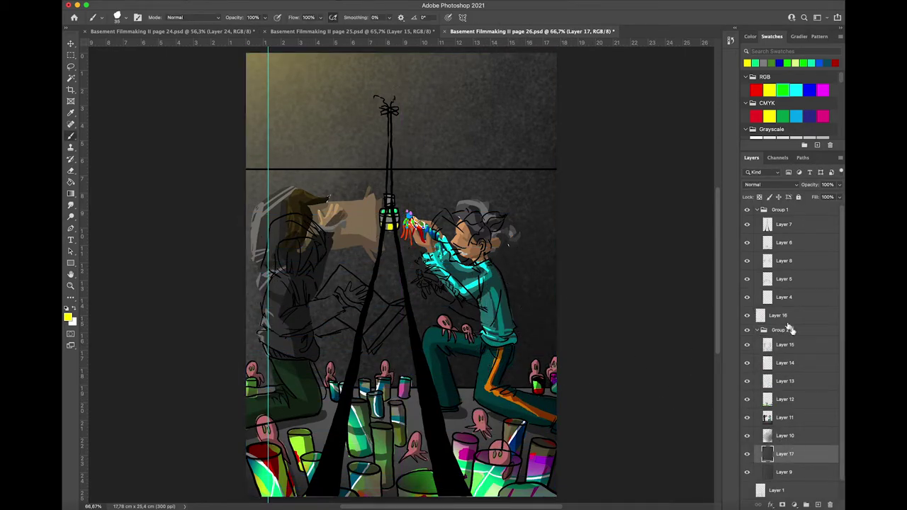
Collapse Group 2 and move the octopus outlines on Layer 16 into Group 1 below Layer 4.
double_click(790, 330)
key(Escape)
click(756, 330)
click(775, 315)
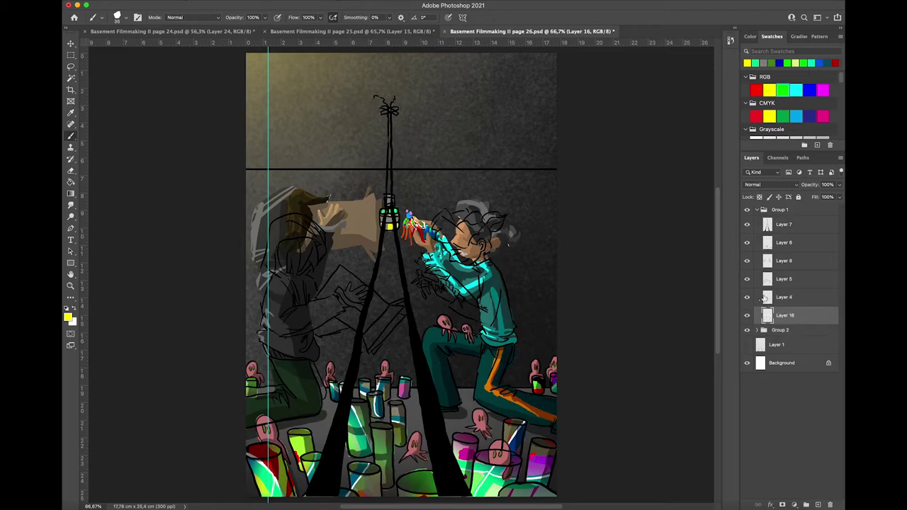
Check the can outlines by toggling Layer 6's visibility, and save the page 26 document.
click(795, 280)
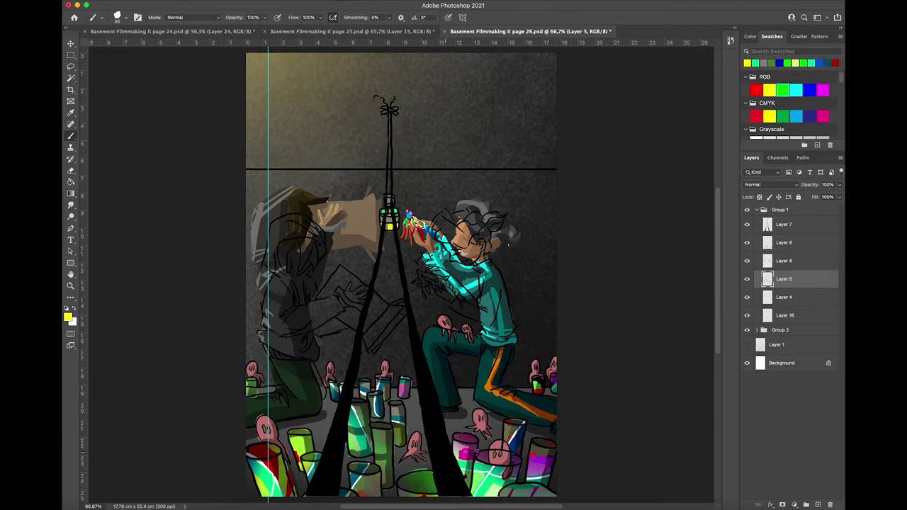
drag(765, 268, 767, 242)
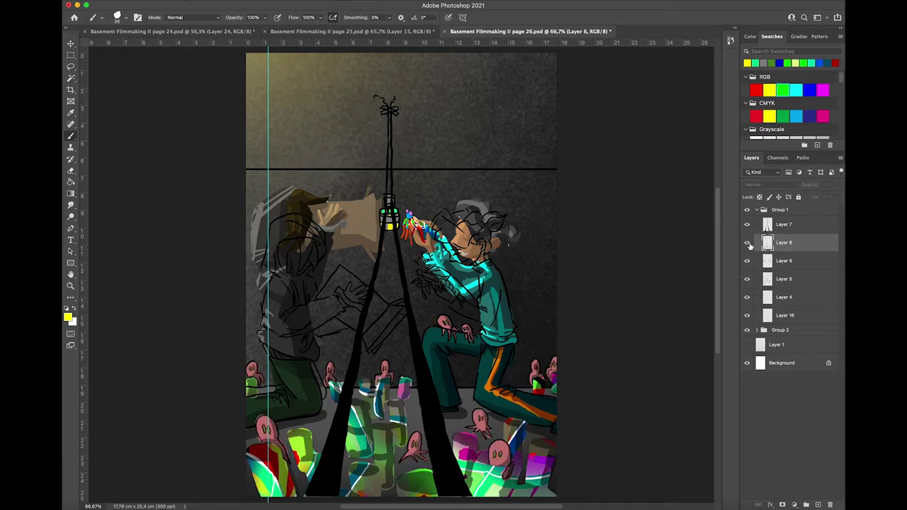
scroll(541, 399, down, 2)
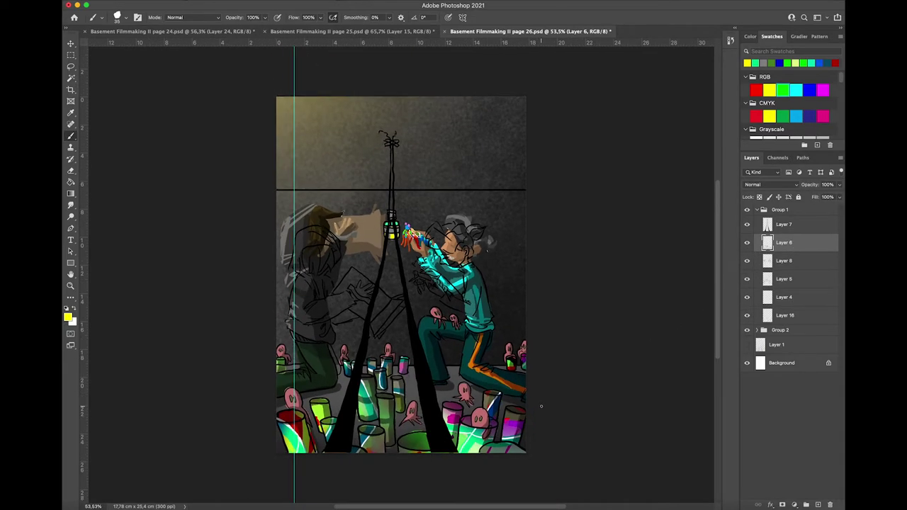
key(super+s)
Expand Group 2 and hide Layer 11, which holds the figures' base colours.
double_click(757, 210)
click(494, 181)
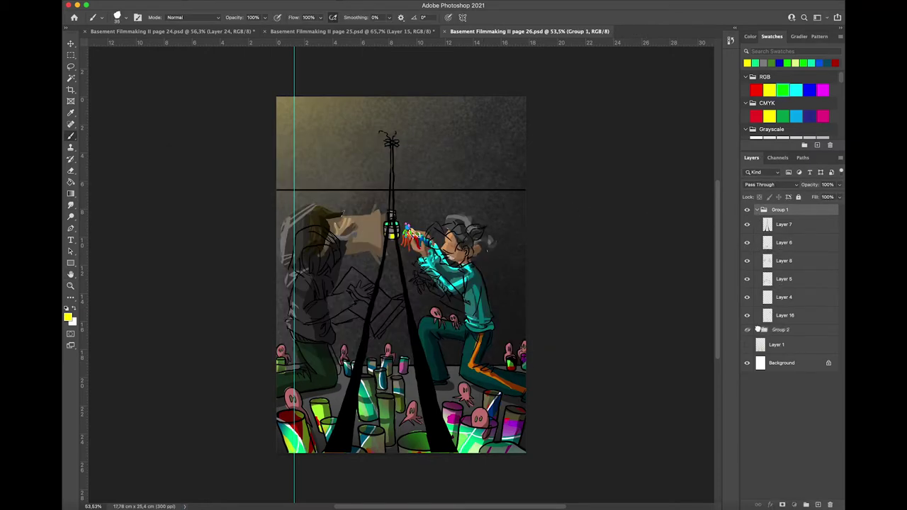
click(757, 331)
drag(841, 324, 840, 343)
click(748, 399)
click(747, 399)
click(747, 398)
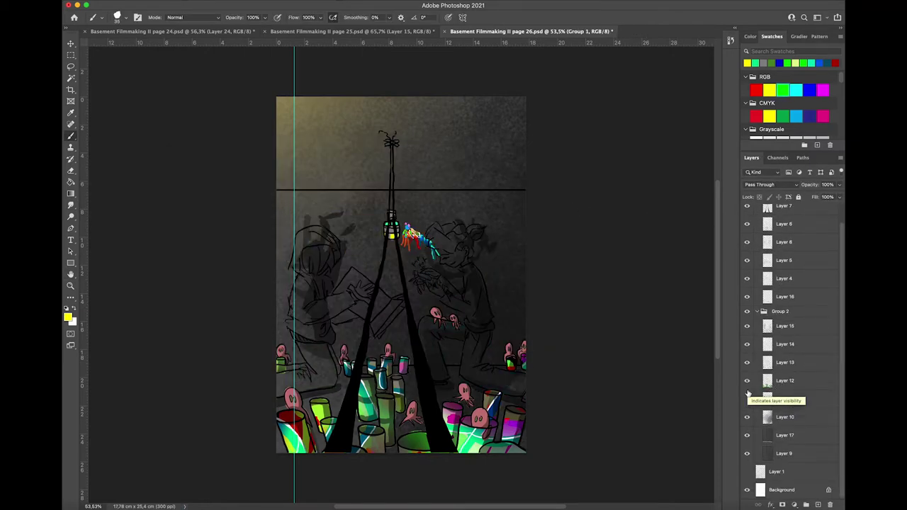
Check Layer 13 by toggling its visibility and remove it from Group 2.
click(747, 363)
click(747, 362)
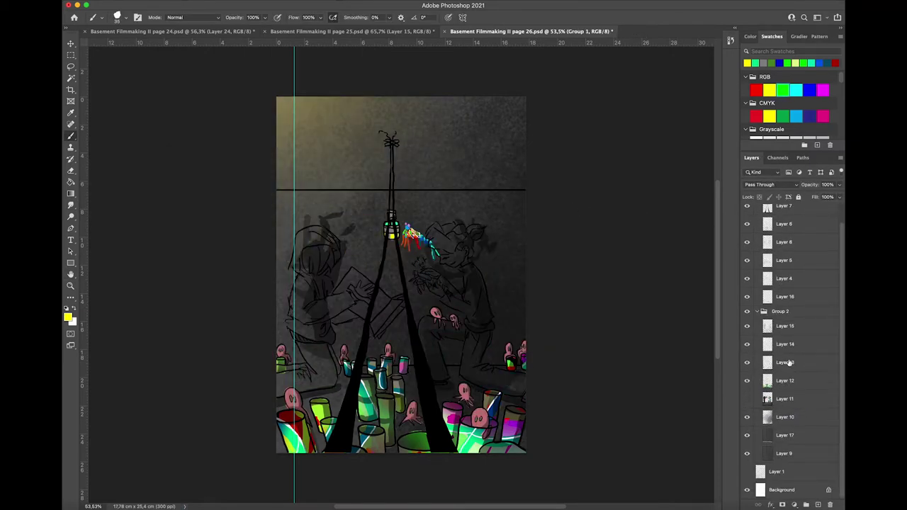
right_click(779, 362)
click(775, 370)
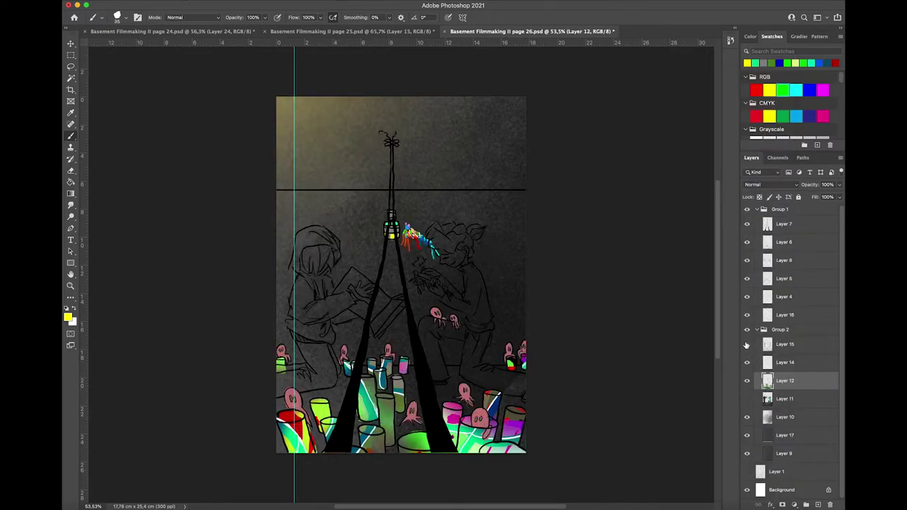
Collapse Group 1 and toggle the visibility of Layers 14, 11 and 10 to inspect their content, leaving Layer 11 hidden.
click(756, 210)
click(747, 254)
click(746, 289)
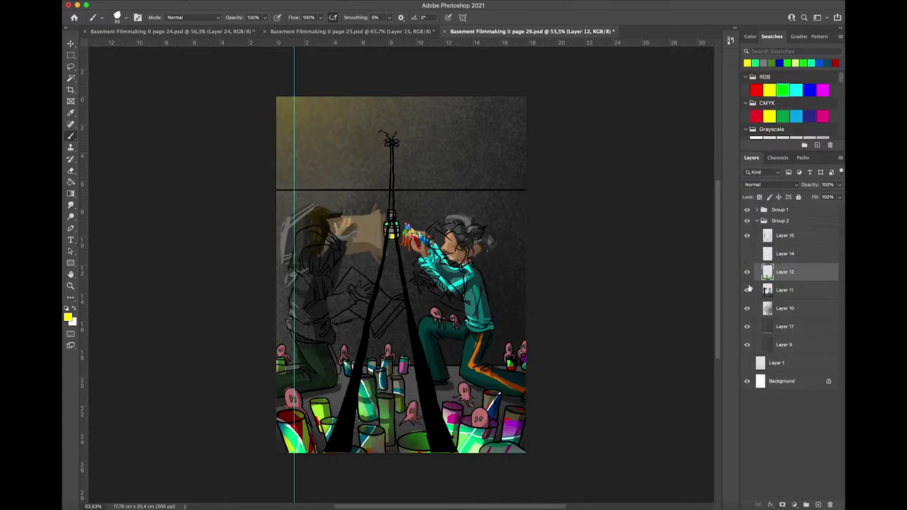
click(747, 290)
click(748, 308)
click(747, 308)
click(748, 258)
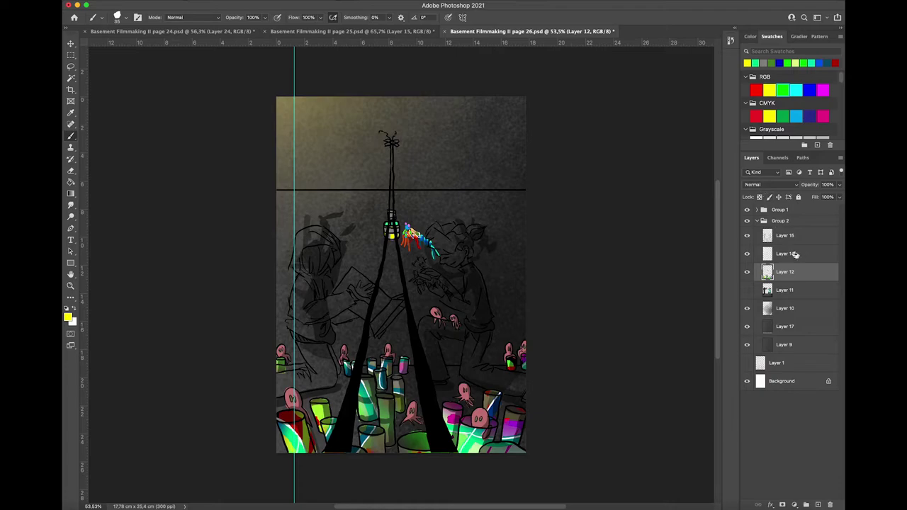
Lasso the coloured mantis shrimp on Layer 12, rotate it by -10.37 degrees and move it towards the sketched shrimp in the figure's hands.
key(l)
mouse_move(432, 270)
mouse_down()
mouse_move(414, 211)
mouse_move(393, 255)
mouse_move(444, 301)
mouse_up()
key(super+t)
scroll(444, 301, up, 10)
drag(489, 342, 546, 231)
drag(483, 280, 497, 297)
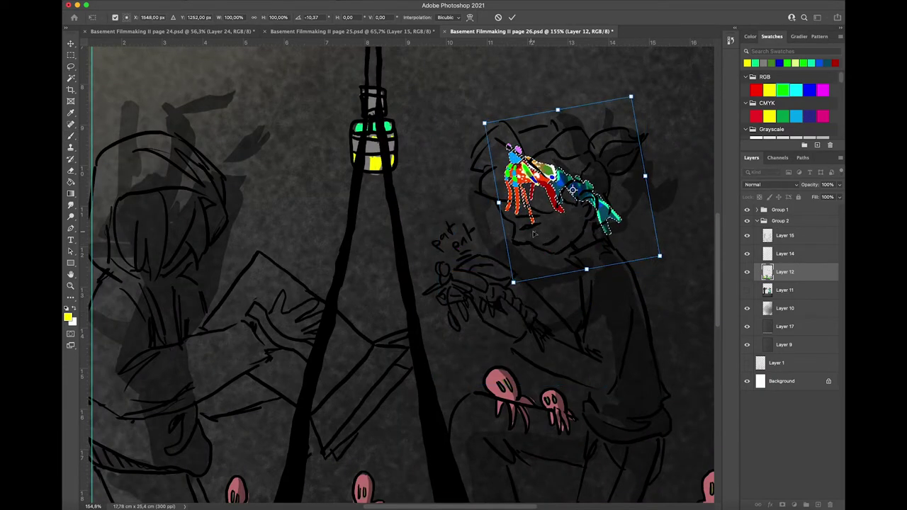
mouse_move(539, 234)
mouse_down()
mouse_move(472, 347)
mouse_move(487, 295)
mouse_up()
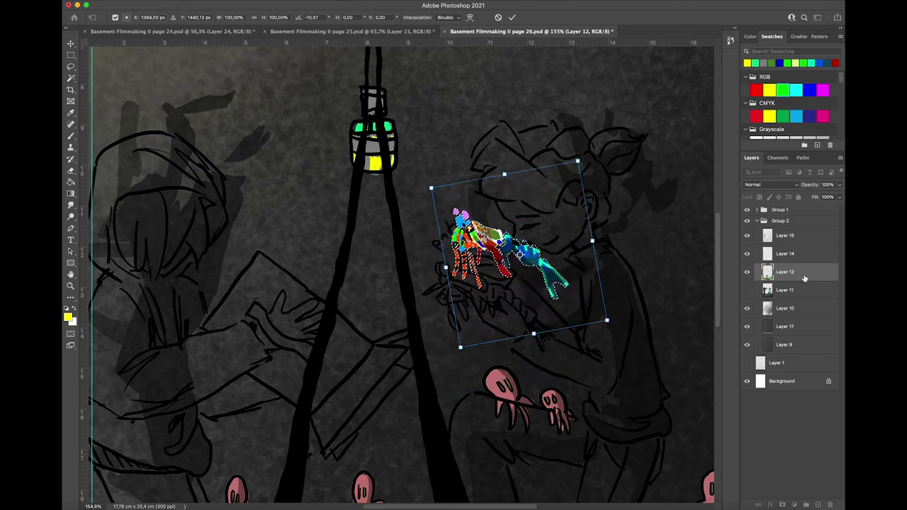
key(Return)
Delete the coloured mantis shrimp from Layer 12 and clear the selection.
drag(461, 229, 532, 261)
key(super+d)
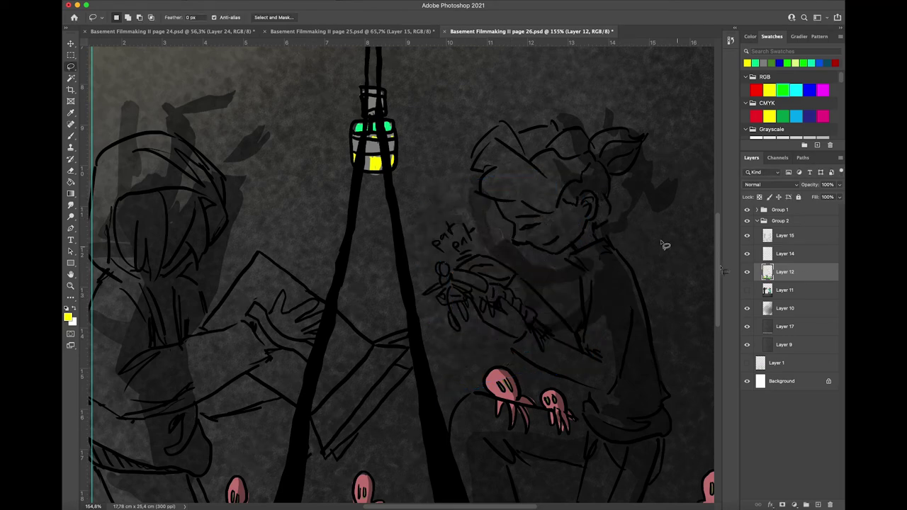
key(ctrl+0)
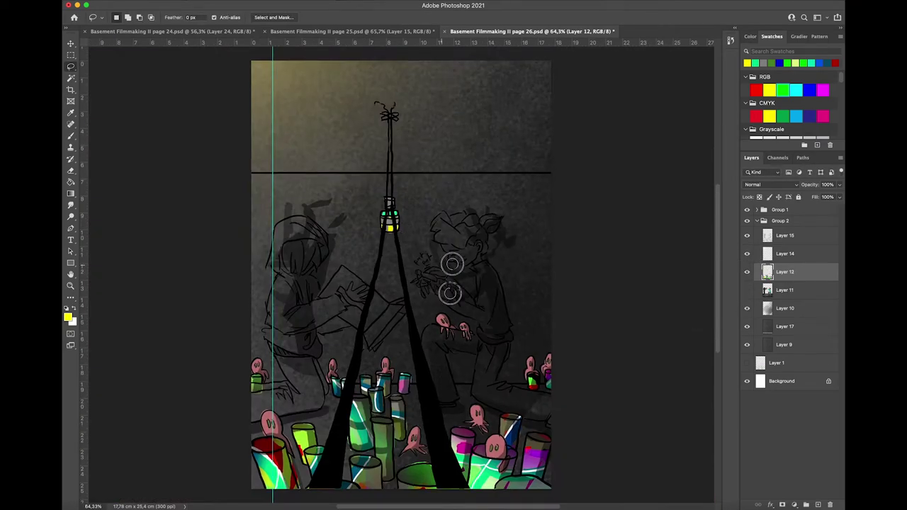
Erase the leftover arm, head and hair shading of both kneeling figures' old poses on Layer 15.
click(747, 289)
click(747, 290)
click(784, 235)
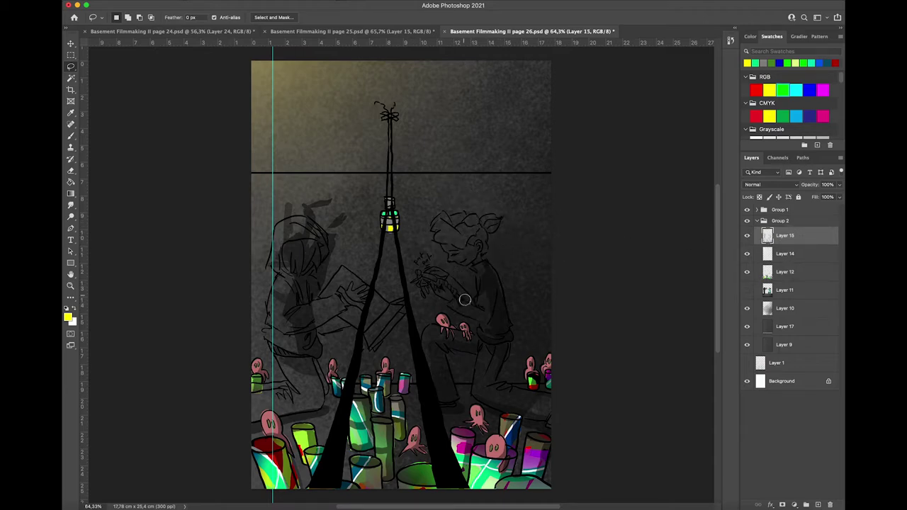
mouse_move(321, 273)
mouse_down()
mouse_move(338, 227)
mouse_move(315, 216)
mouse_move(332, 197)
mouse_move(281, 231)
mouse_move(309, 229)
mouse_move(270, 244)
mouse_move(272, 265)
mouse_up()
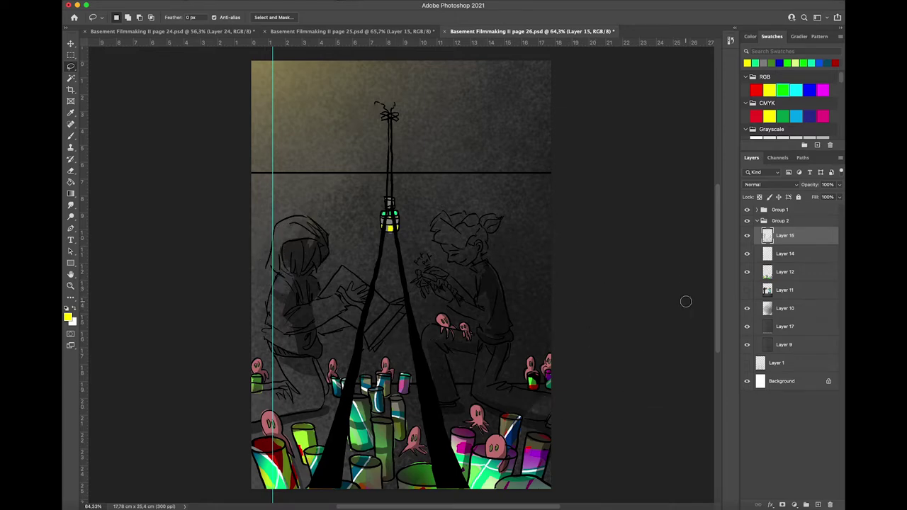
Show Layer 11 and erase the old-pose colours of both figures' heads and arms along with the cardboard.
click(747, 289)
click(772, 293)
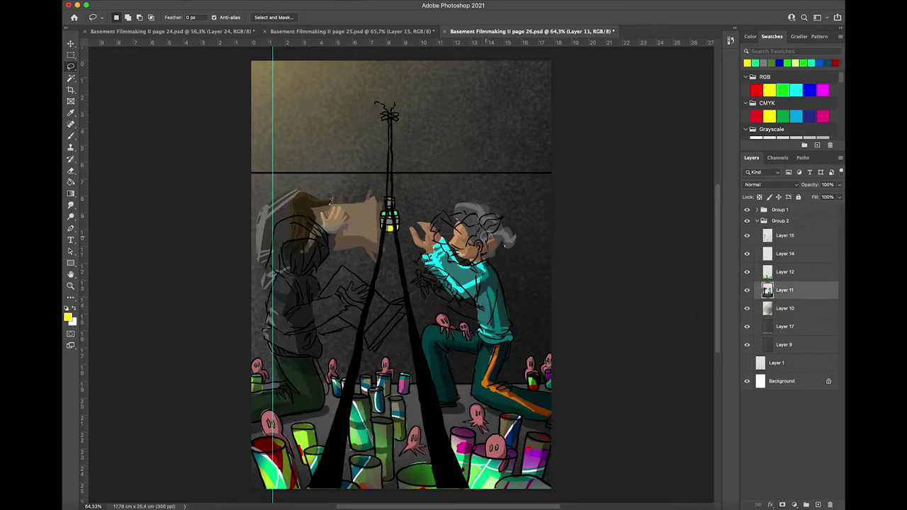
mouse_move(486, 259)
mouse_down()
mouse_move(496, 232)
mouse_move(457, 227)
mouse_move(469, 256)
mouse_move(459, 227)
mouse_move(420, 233)
mouse_move(478, 271)
mouse_up()
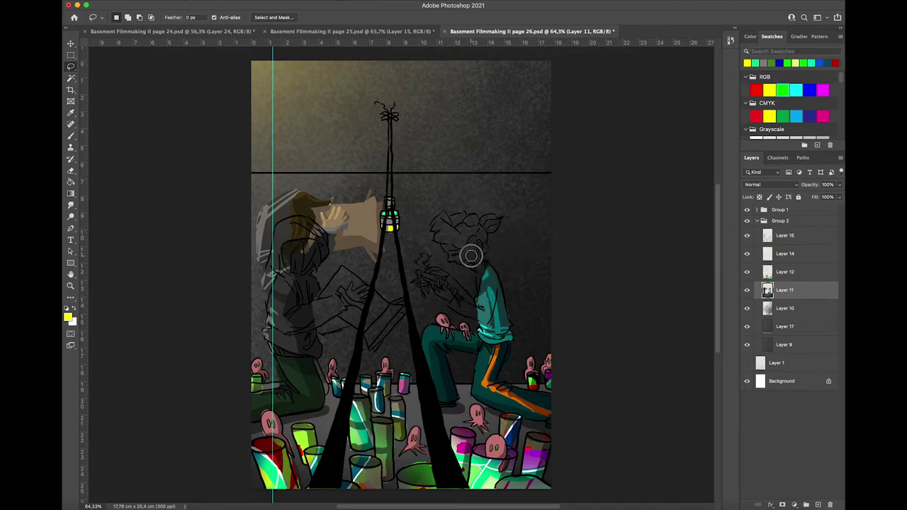
mouse_move(283, 267)
mouse_down()
mouse_move(317, 242)
mouse_move(306, 236)
mouse_move(329, 214)
mouse_move(339, 238)
mouse_move(369, 204)
mouse_move(377, 236)
mouse_move(253, 256)
mouse_move(264, 242)
mouse_move(312, 227)
mouse_up()
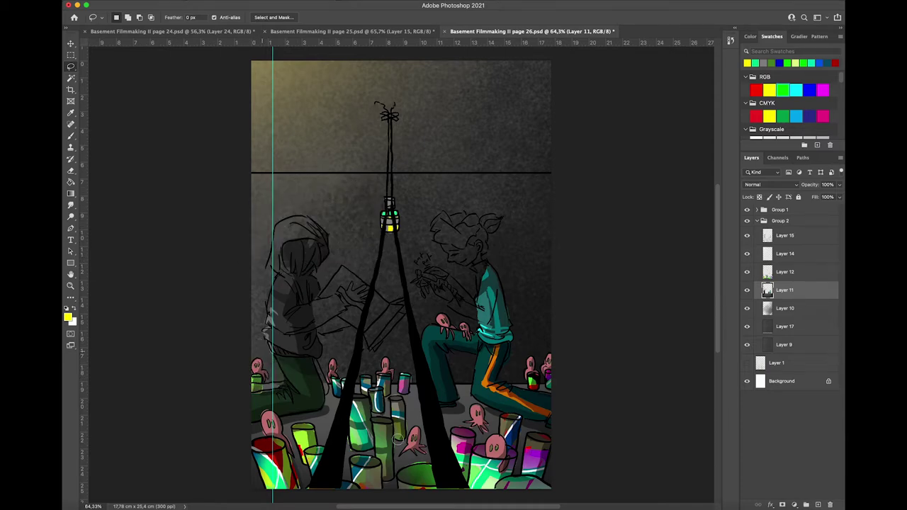
Erase the shading covering the front of the teal jacket on Layer 15.
click(810, 277)
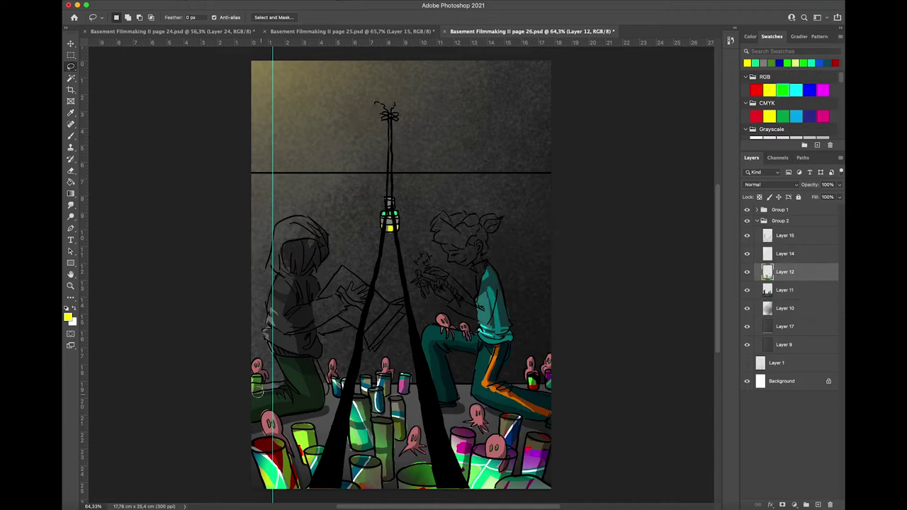
click(816, 238)
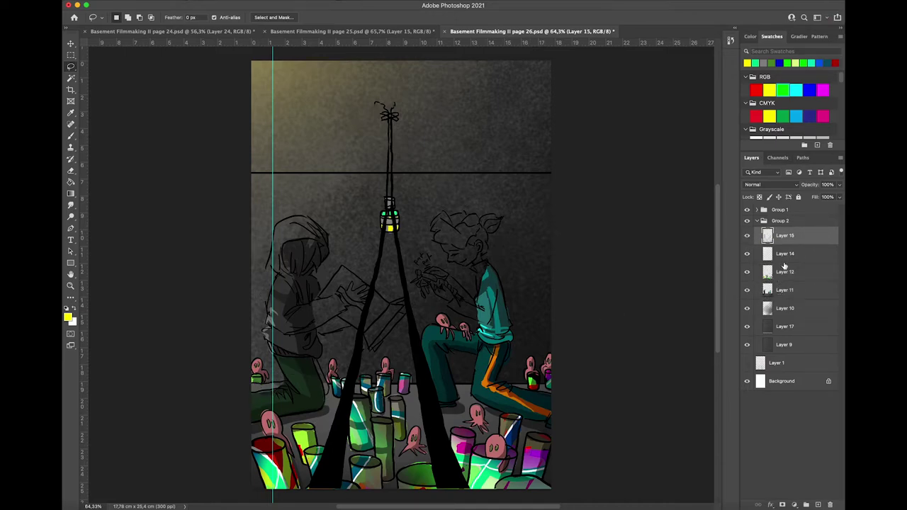
click(794, 220)
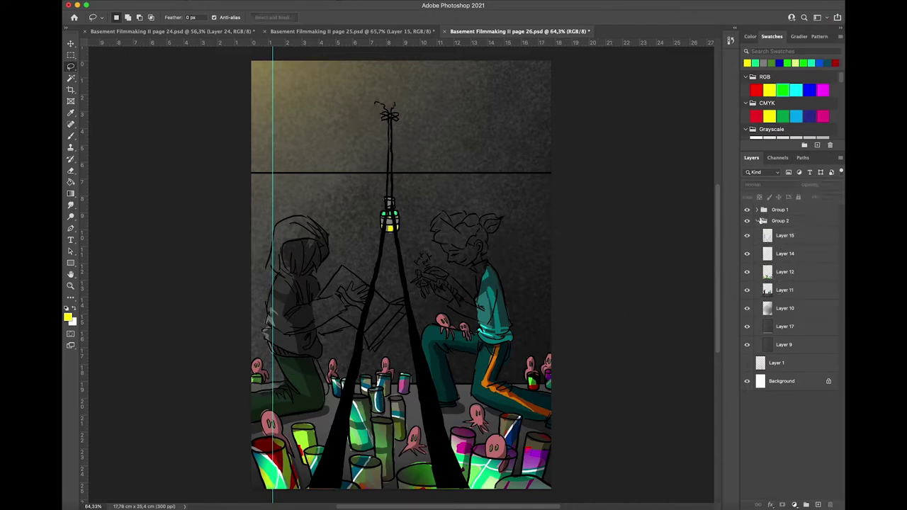
click(801, 255)
click(790, 236)
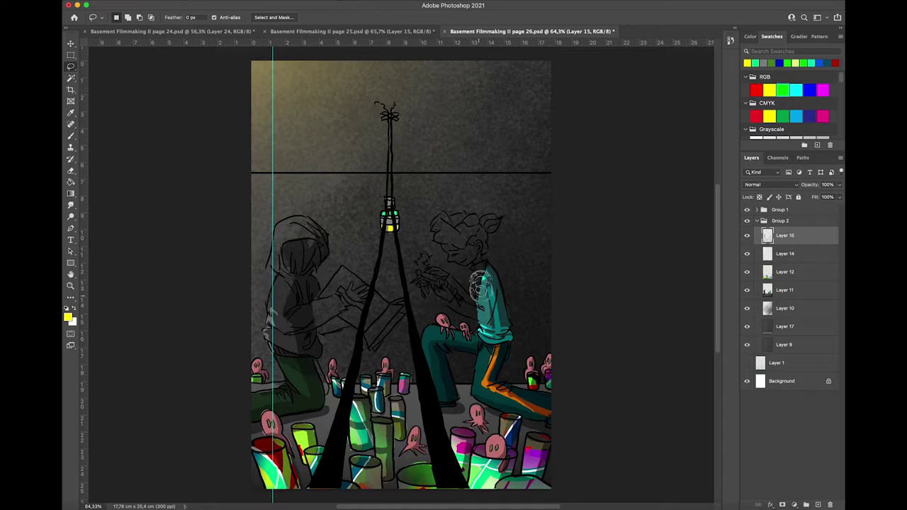
Remove the teal jacket's front colour on Layer 11 and erase the remaining shading over both figures on Layer 15.
click(812, 288)
click(748, 272)
click(747, 273)
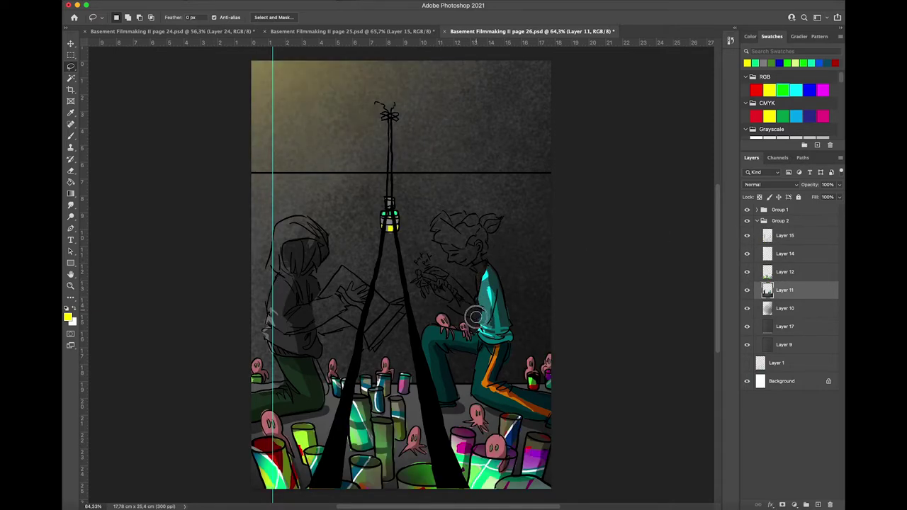
mouse_move(488, 306)
mouse_down()
mouse_move(488, 280)
mouse_move(483, 316)
mouse_up()
key(Delete)
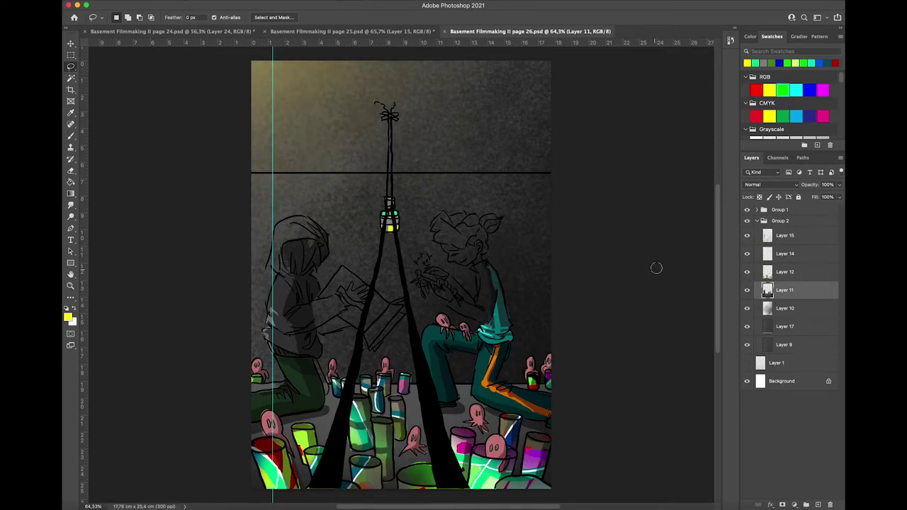
click(790, 236)
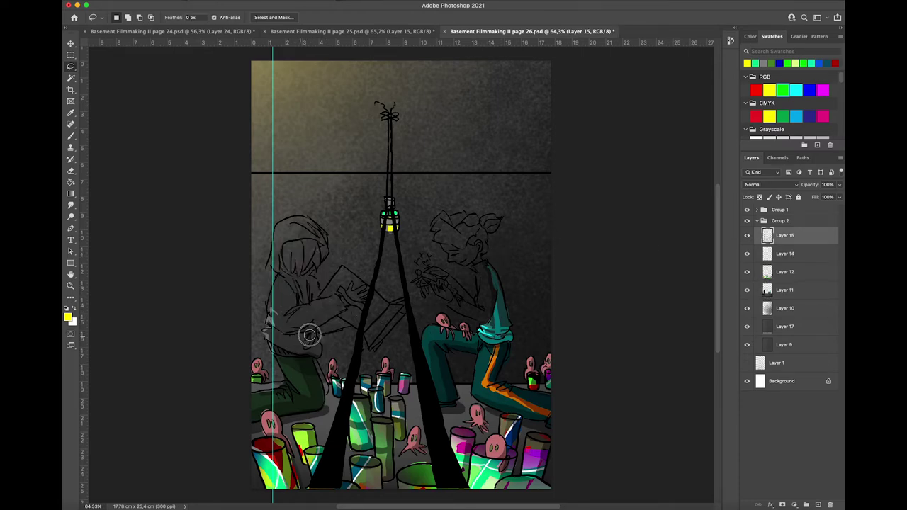
mouse_move(488, 273)
mouse_down()
mouse_move(496, 308)
mouse_move(484, 330)
mouse_move(494, 335)
mouse_move(497, 282)
mouse_up()
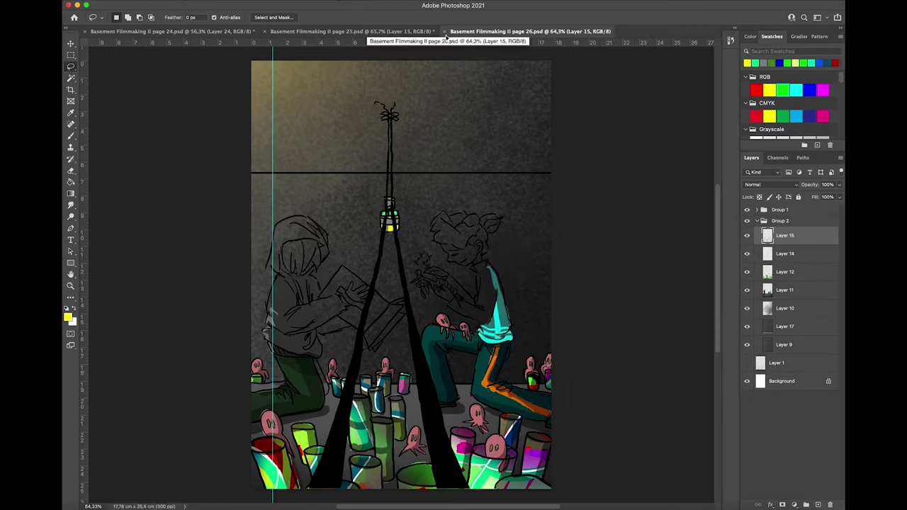
Switch to the page 25 document, go through Layers 5 and 6 in Group 1, and collapse the group.
click(333, 31)
click(756, 209)
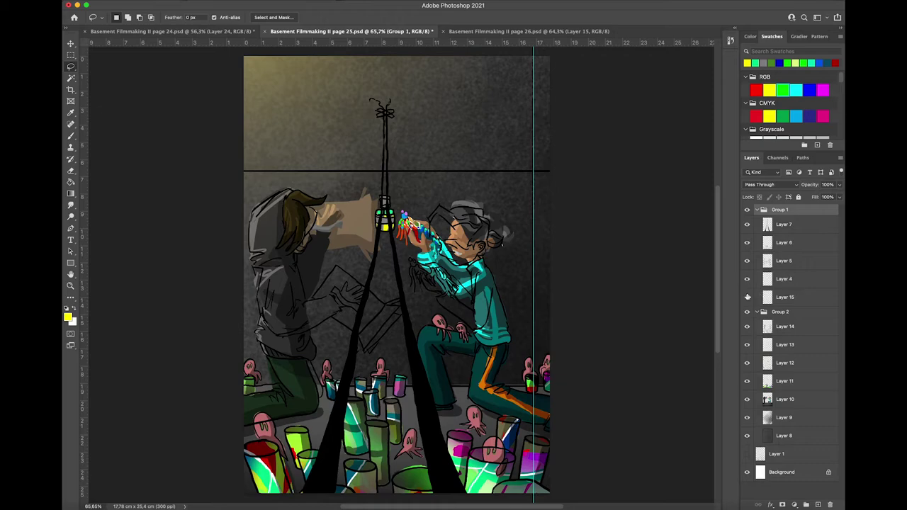
click(767, 261)
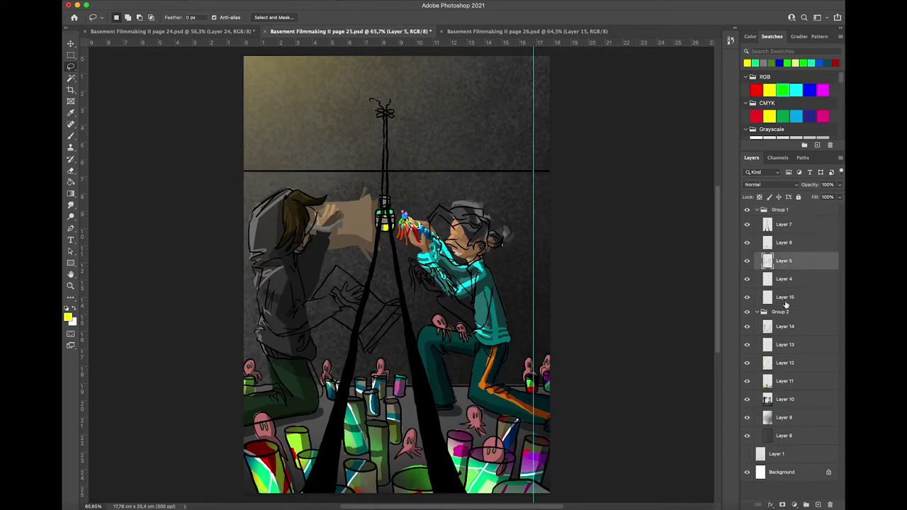
key(alt+])
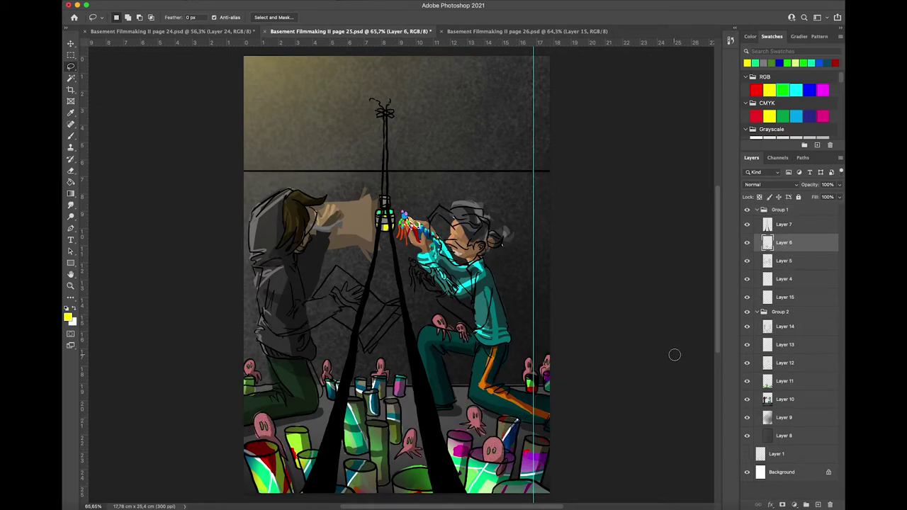
key(super+s)
click(757, 211)
Erase the teal figure's head, arms and jacket front, plus the hooded figure's raised arm and cardboard, from Layer 10.
click(814, 308)
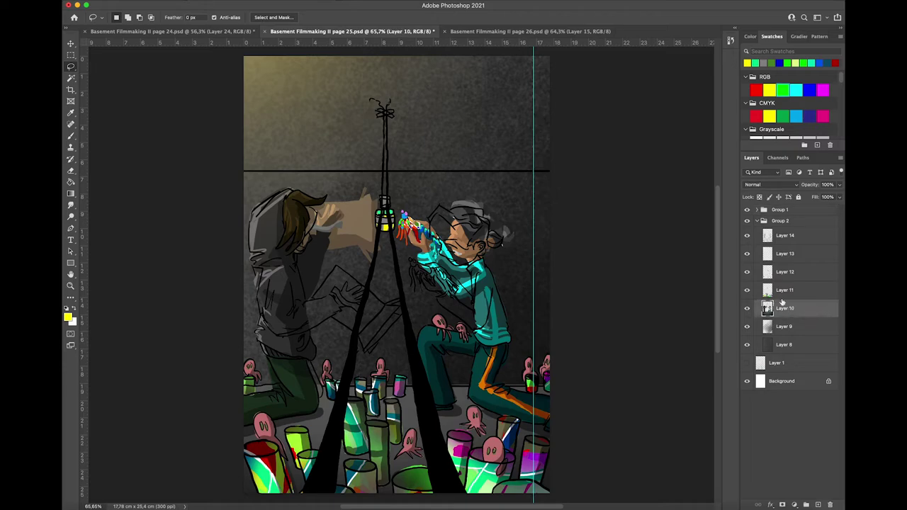
mouse_move(481, 312)
mouse_down()
mouse_move(480, 281)
mouse_move(475, 317)
mouse_move(495, 222)
mouse_move(501, 248)
mouse_move(425, 255)
mouse_move(447, 294)
mouse_move(477, 258)
mouse_move(476, 327)
mouse_up()
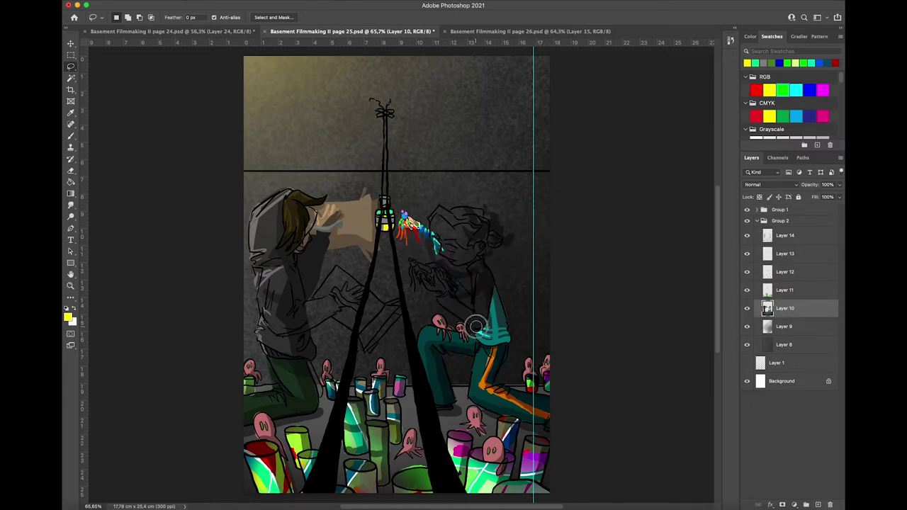
mouse_move(324, 266)
mouse_down()
mouse_move(317, 294)
mouse_move(360, 274)
mouse_move(370, 248)
mouse_move(338, 201)
mouse_move(318, 212)
mouse_move(314, 300)
mouse_move(302, 258)
mouse_up()
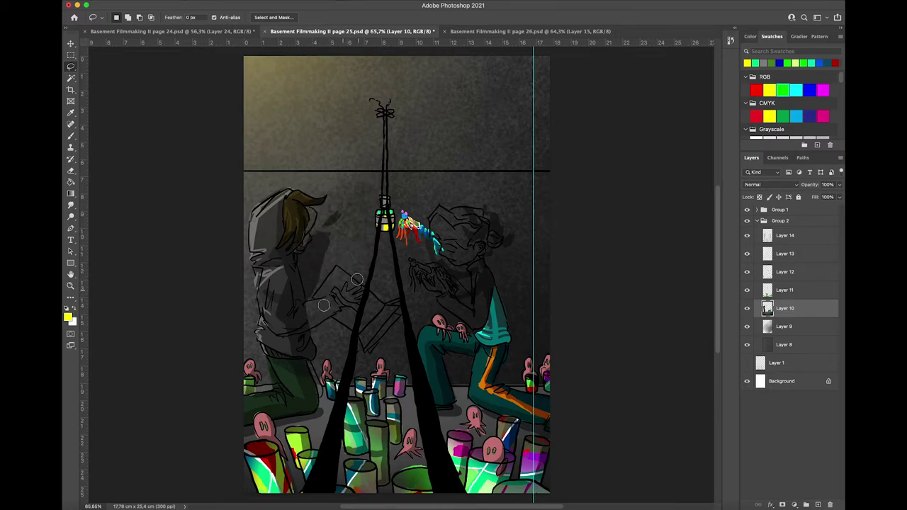
drag(265, 385, 264, 368)
Move and rotate the mantis shrimp on Layer 12 into the sketched hands, and erase the leftover old-pose shading on Layer 14.
click(784, 277)
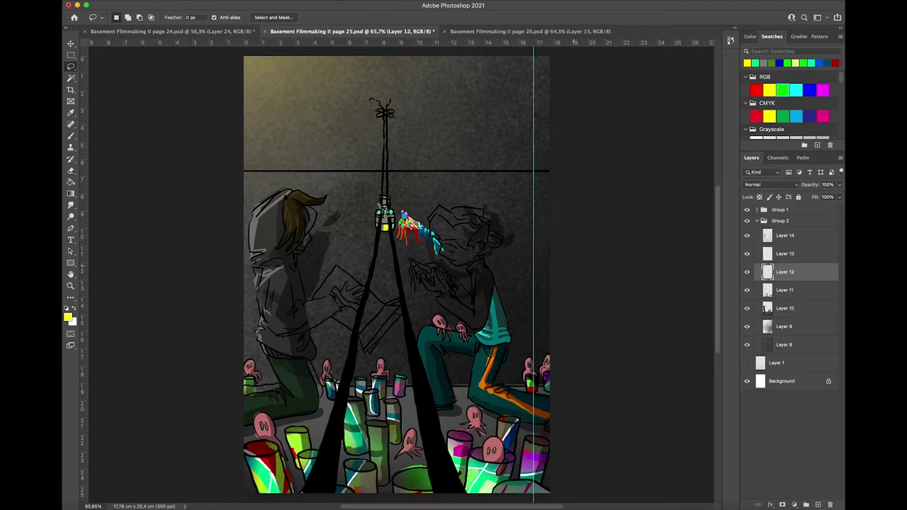
mouse_move(410, 191)
mouse_down()
mouse_move(477, 269)
mouse_move(412, 194)
mouse_up()
key(super+t)
drag(448, 251, 457, 298)
drag(495, 324, 503, 314)
drag(454, 293, 454, 287)
click(821, 273)
click(595, 326)
click(779, 238)
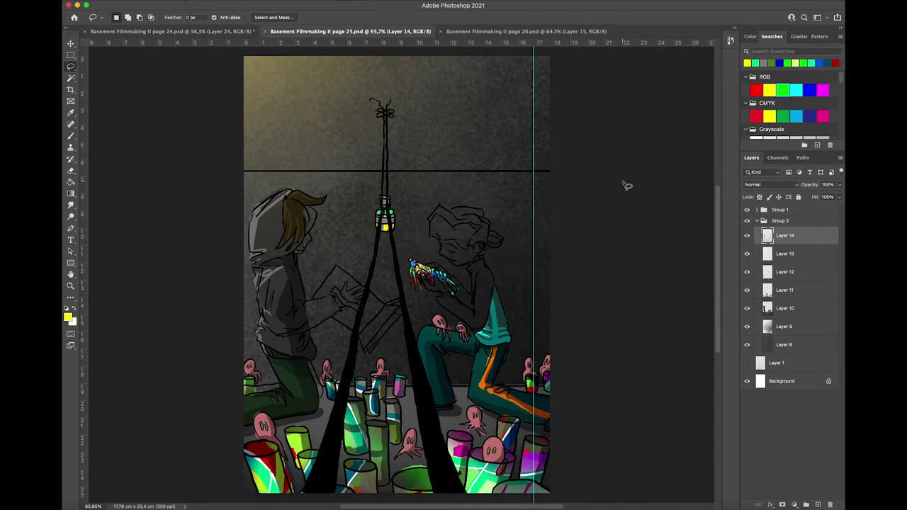
click(217, 32)
click(85, 32)
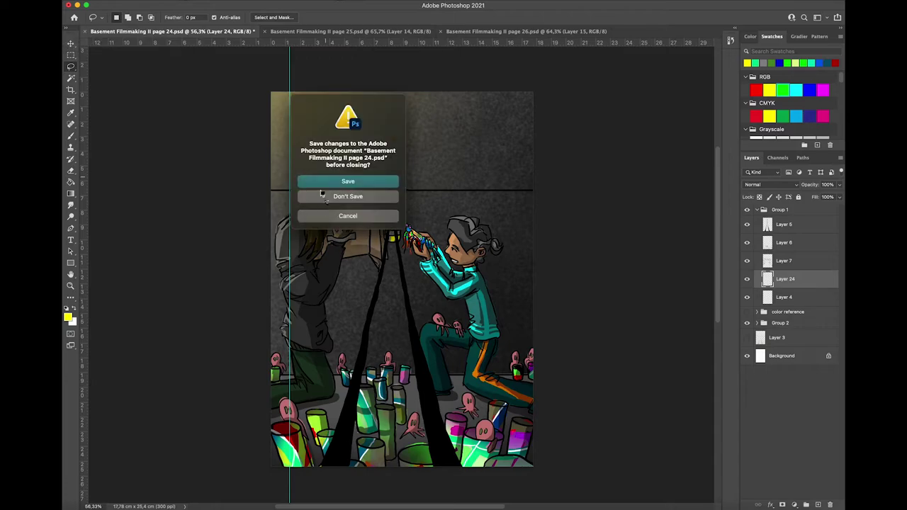
click(348, 215)
click(376, 33)
click(538, 33)
Copy the color reference group from page 24 to the top of the layer stacks of pages 25 and 26, then save and close page 24.
click(220, 33)
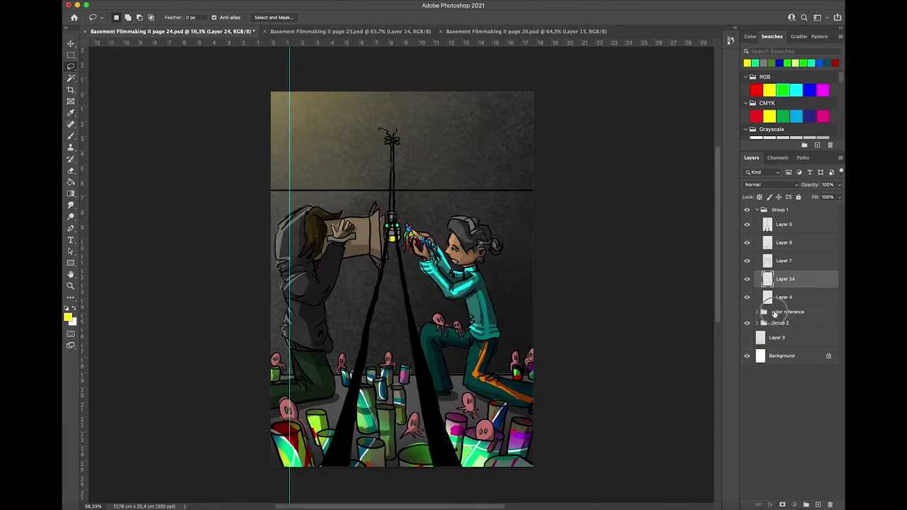
click(775, 313)
click(397, 33)
click(815, 210)
key(super+v)
click(560, 31)
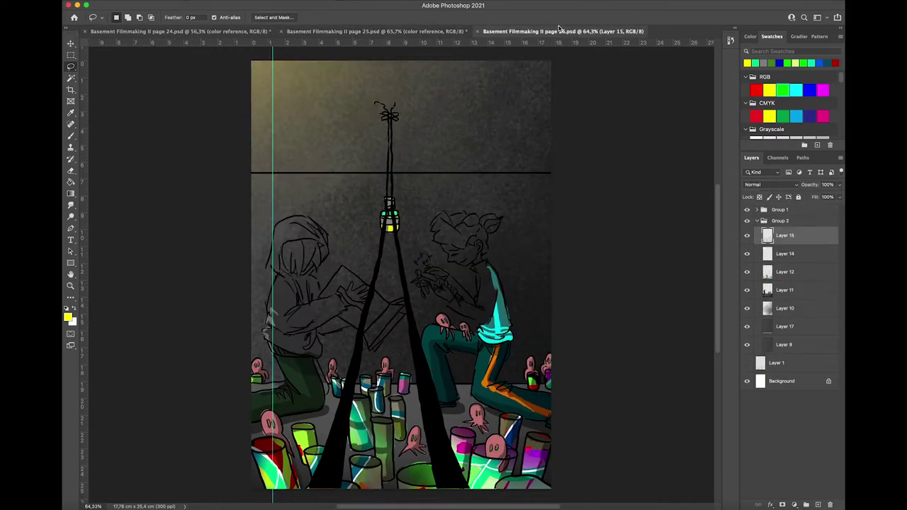
key(super+v)
drag(783, 234, 763, 206)
click(86, 31)
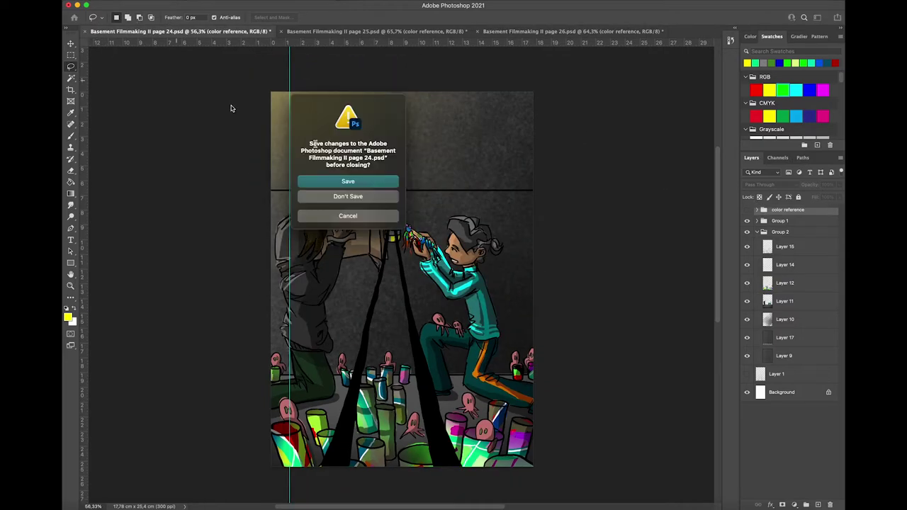
click(375, 186)
Touch up the base of the black converging shapes at page 26's lower edge with a black brush on Layer 7.
click(396, 31)
scroll(403, 150, down, 4)
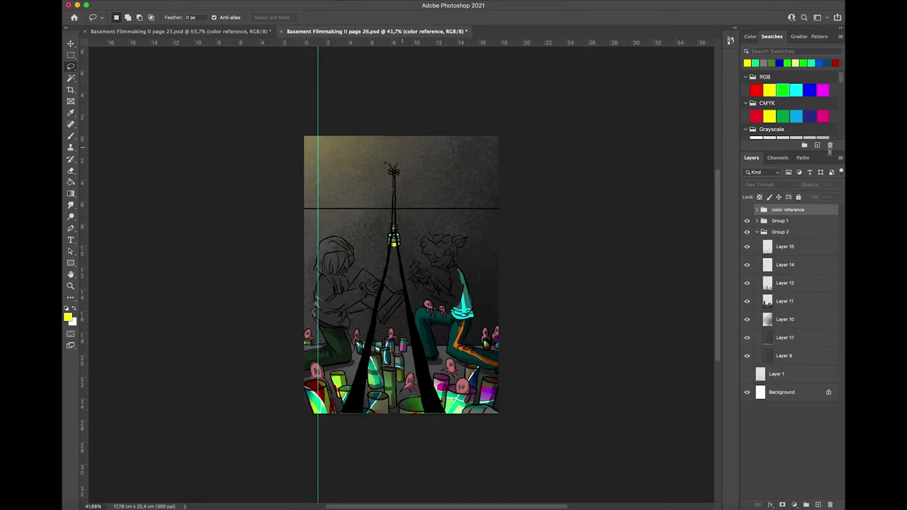
click(756, 220)
click(784, 235)
click(749, 36)
key(b)
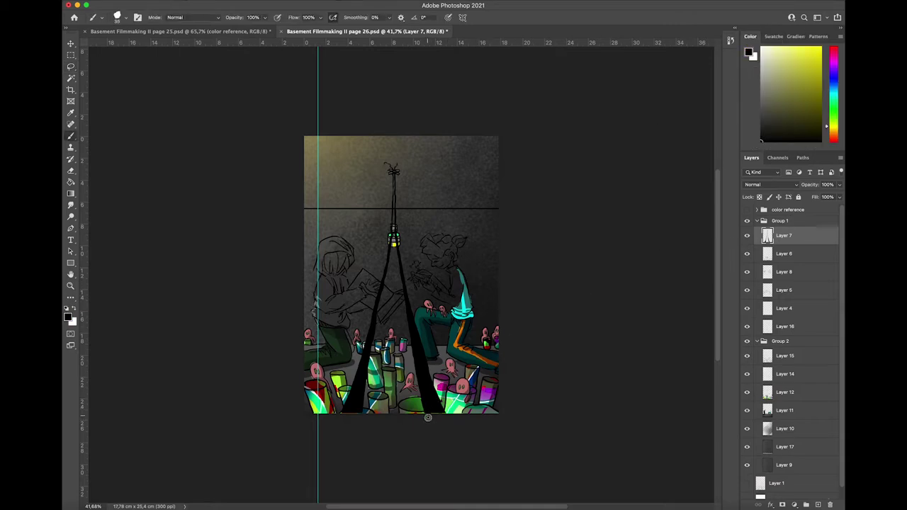
scroll(430, 415, up, 5)
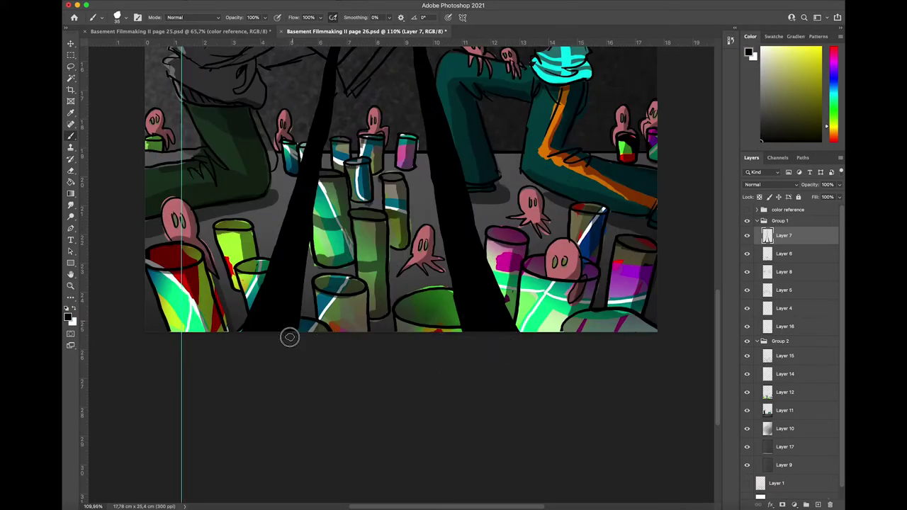
scroll(327, 365, down, 5)
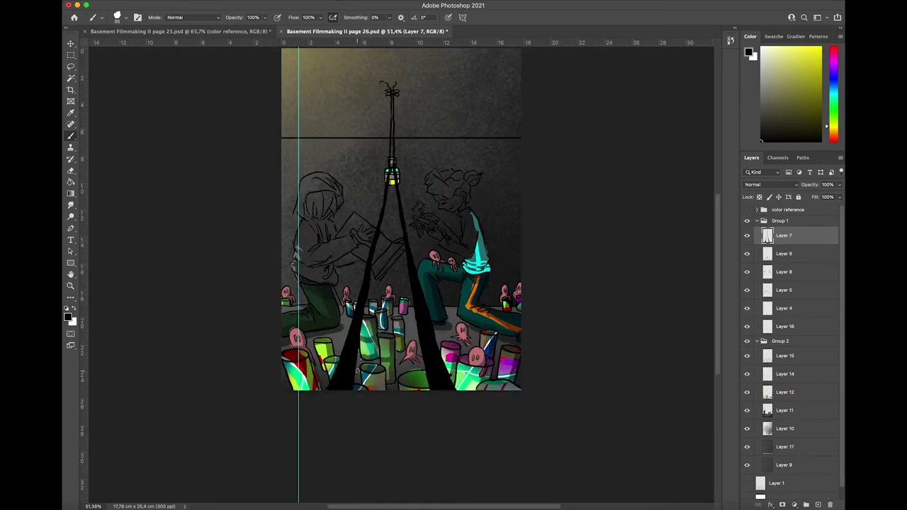
Save the page 26 and page 25 documents and return to page 25.
key(super+s)
click(260, 32)
click(756, 221)
key(ctrl+Tab)
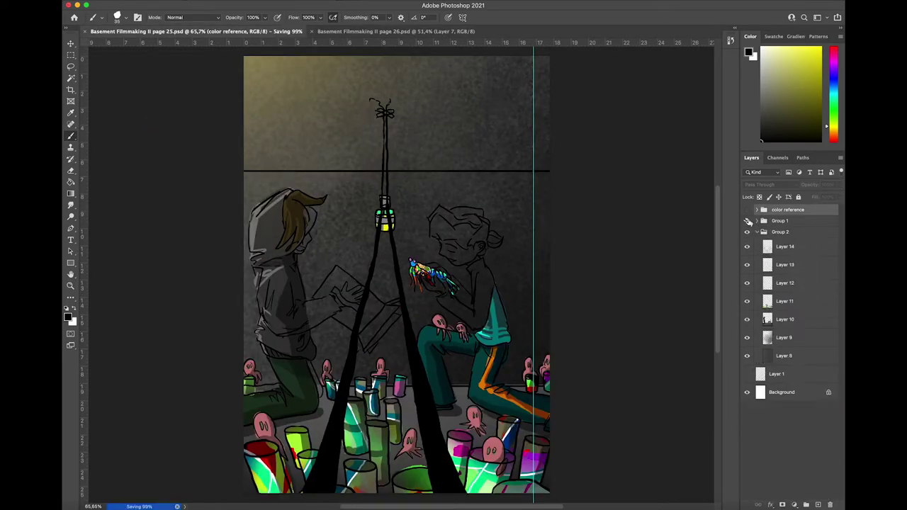
click(231, 32)
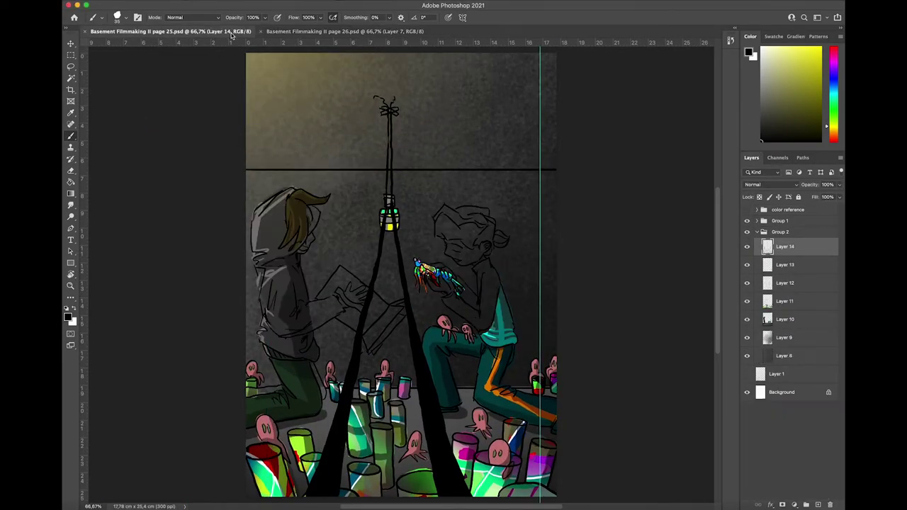
Add a new layer directly above Layer 11 in Group 2 of page 25.
click(795, 318)
click(808, 301)
click(818, 504)
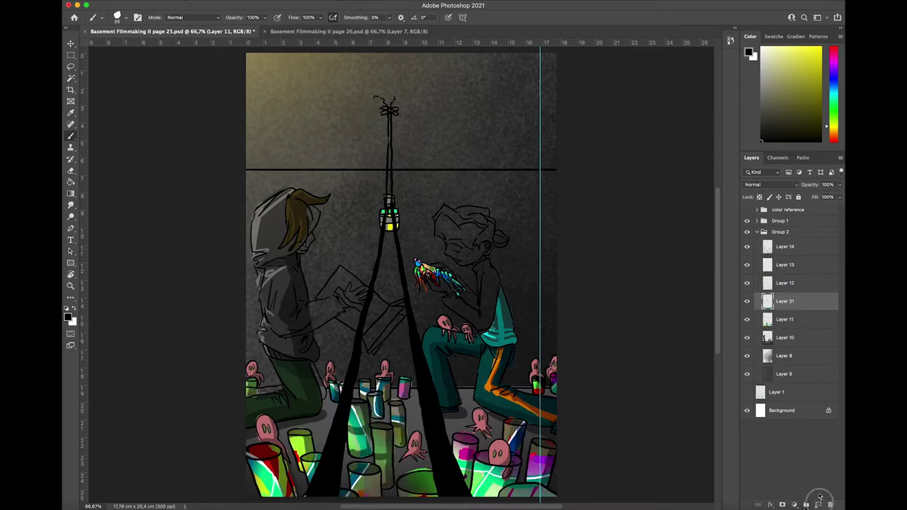
Sample the hooded figure's colours and paint over the lower leg of the trousers in dark green on the new layer.
scroll(400, 281, up, 4)
drag(400, 281, 540, 206)
key(i)
click(396, 101)
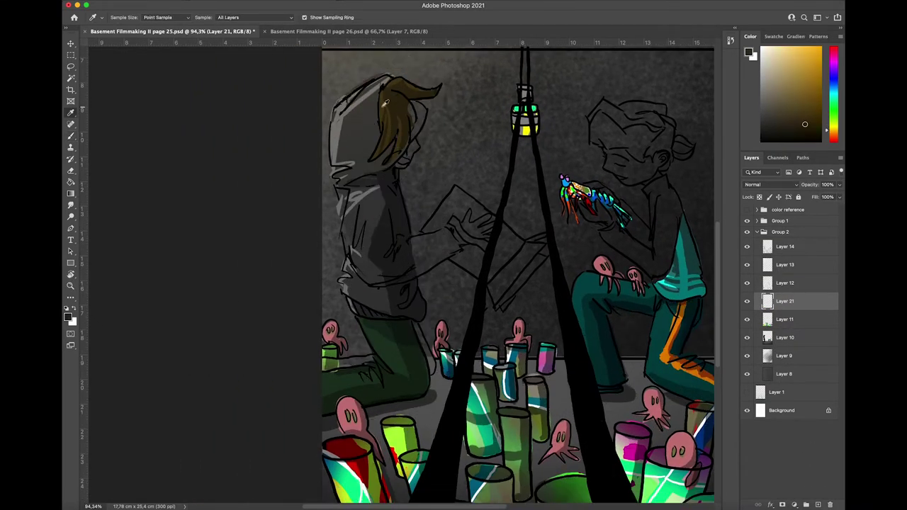
click(347, 99)
click(399, 388)
key(b)
click(772, 37)
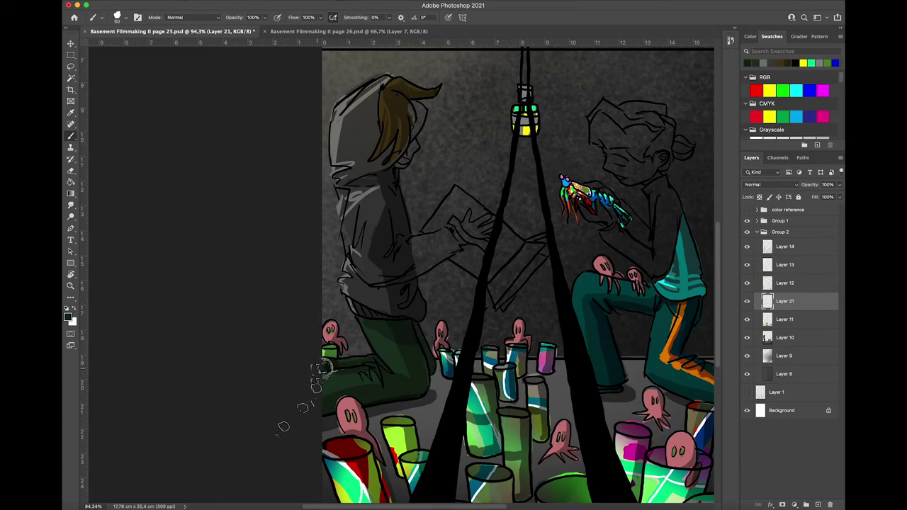
Paste the trouser patch into page 26, move its layer between Layers 14 and 12 in Group 2, and align it with the hooded figure's leg.
click(368, 32)
key(super+v)
key(super+t)
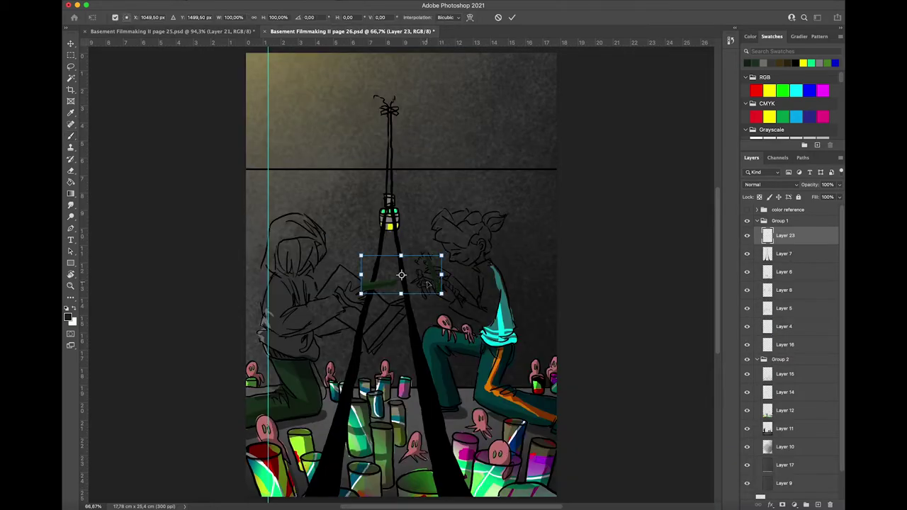
drag(424, 278, 313, 385)
key(Return)
drag(820, 236, 816, 401)
scroll(406, 281, up, 8)
key(super+t)
drag(426, 262, 432, 259)
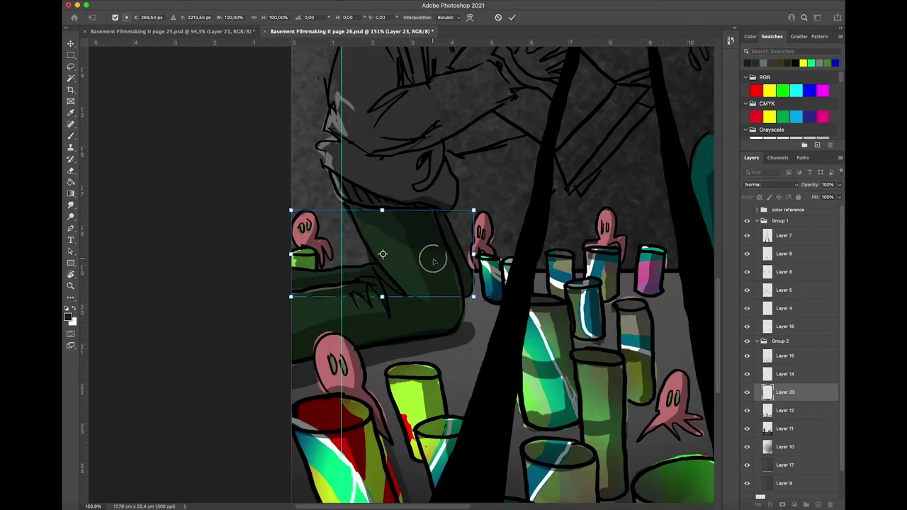
key(Return)
Close the page 26 document without saving its changes.
key(super+w)
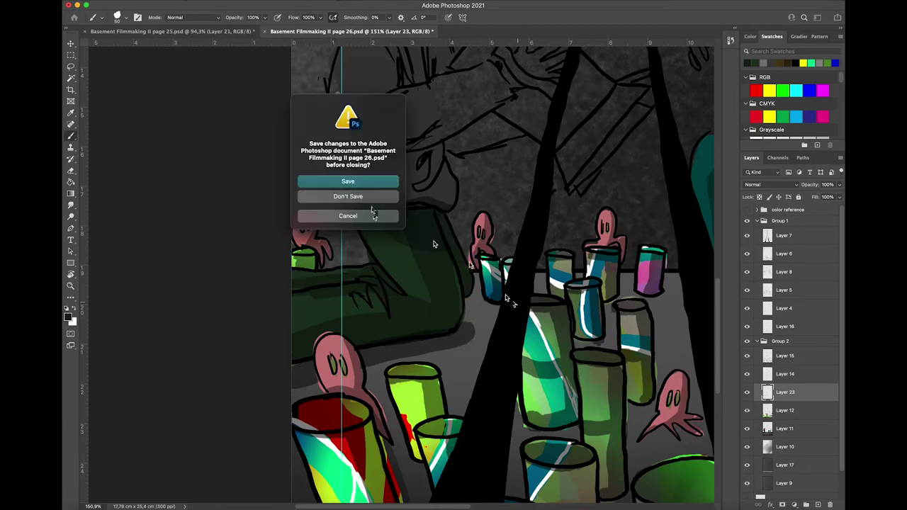
click(348, 196)
On page 25's Layer 10, with Layer 13 hidden while painting, sample the hair's dark brown and fill in the front of the hooded figure's hair.
scroll(597, 282, down, 3)
click(815, 342)
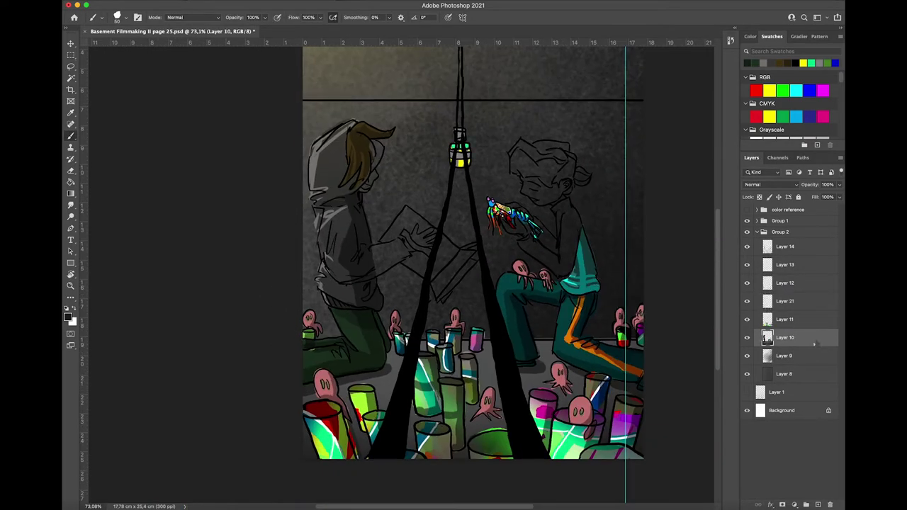
scroll(602, 253, up, 3)
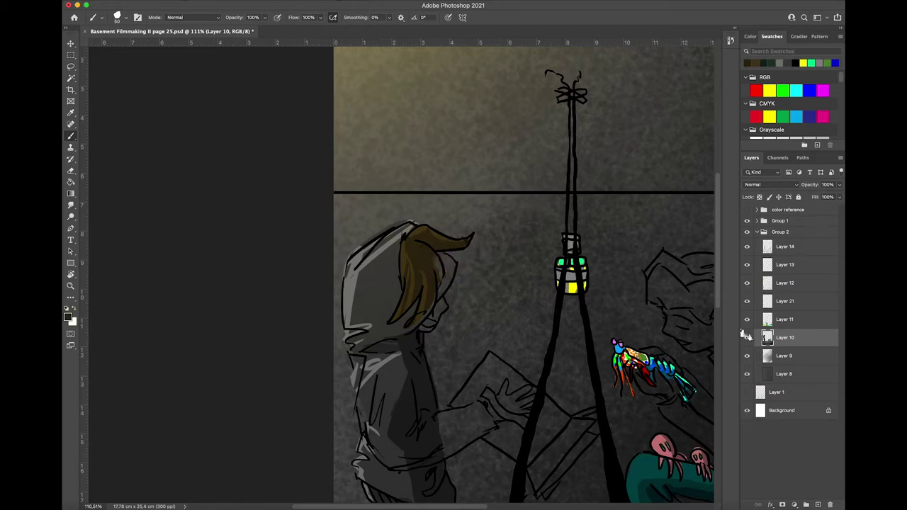
click(747, 264)
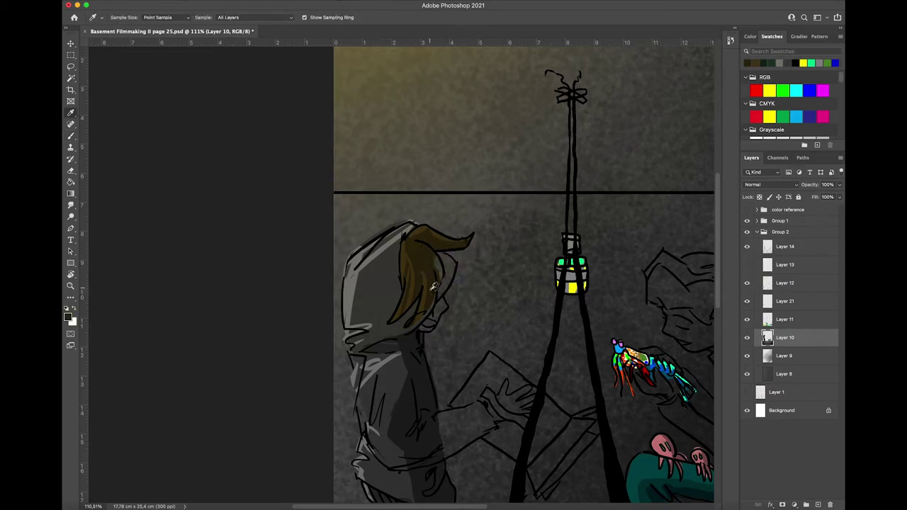
alt+click(430, 300)
drag(433, 256, 447, 266)
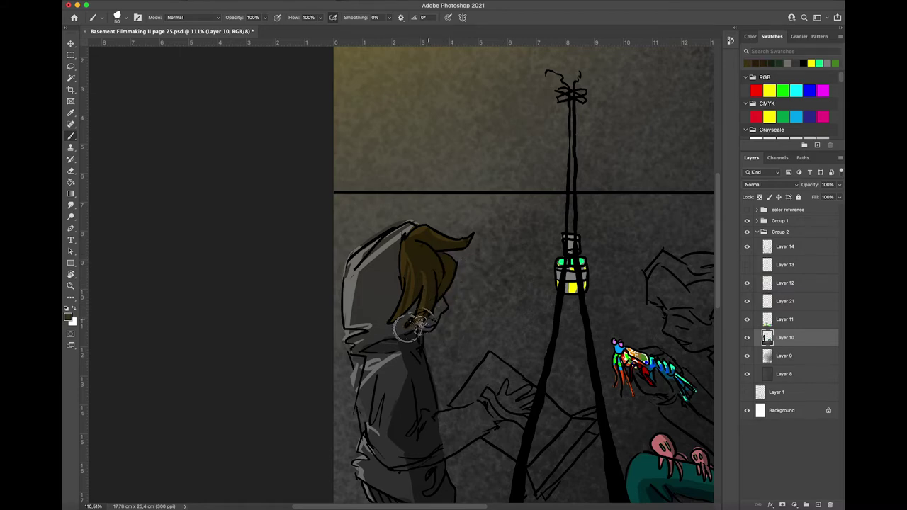
scroll(430, 316, right, 3)
scroll(430, 316, down, 2)
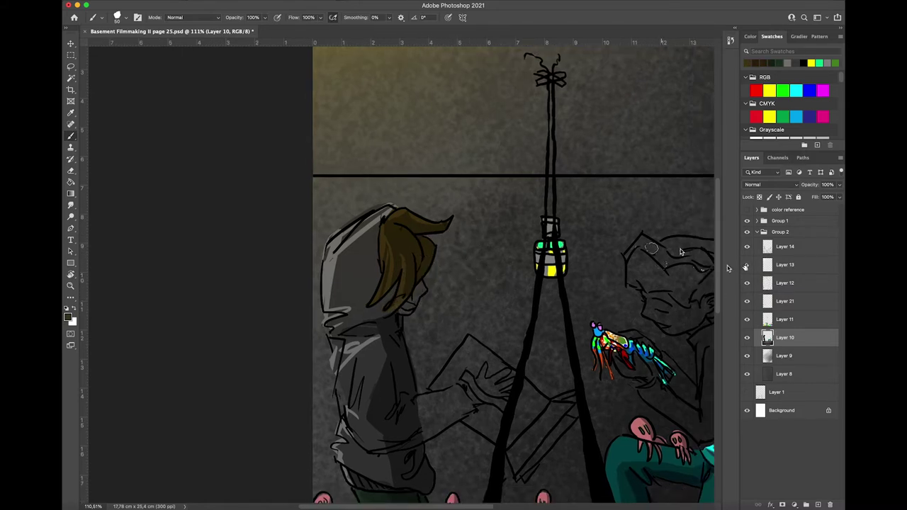
click(746, 265)
Sample the hooded character's skin tones and off-white teeth colour from the color reference group, leaving the group hidden and collapsed.
click(757, 211)
click(746, 315)
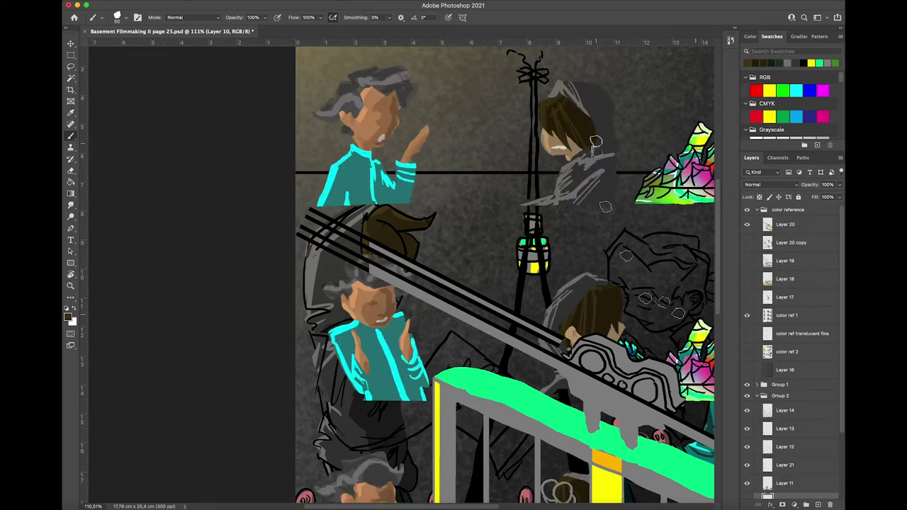
key(i)
click(547, 141)
click(556, 141)
click(560, 148)
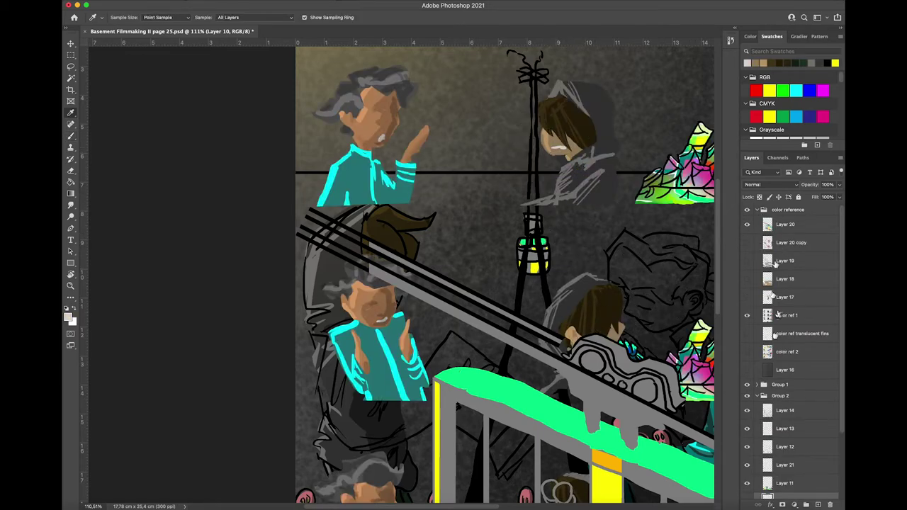
key(b)
click(754, 213)
click(757, 211)
click(746, 210)
Add a new layer above Layer 9 and paint the hooded figure's face and hand in the sampled skin tones.
click(808, 338)
click(808, 355)
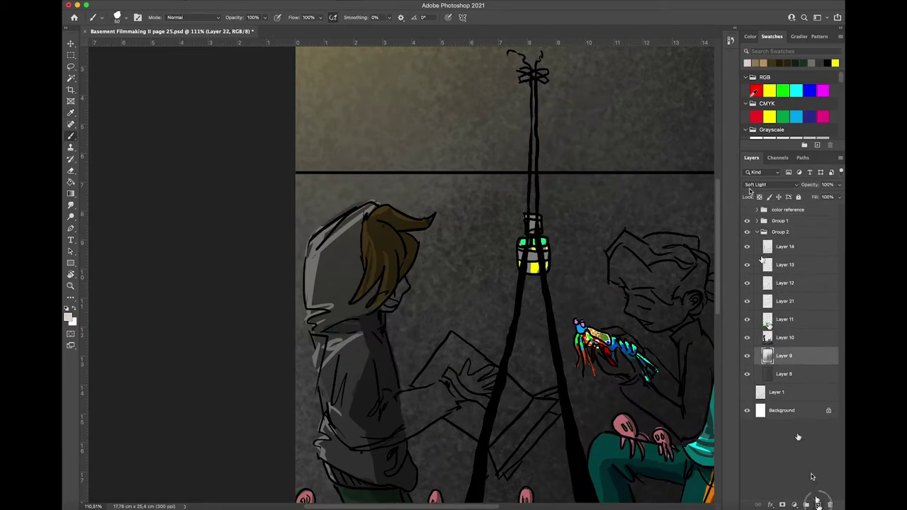
click(817, 504)
click(755, 63)
mouse_move(396, 294)
mouse_down()
mouse_move(406, 285)
mouse_move(386, 311)
mouse_move(403, 287)
mouse_up()
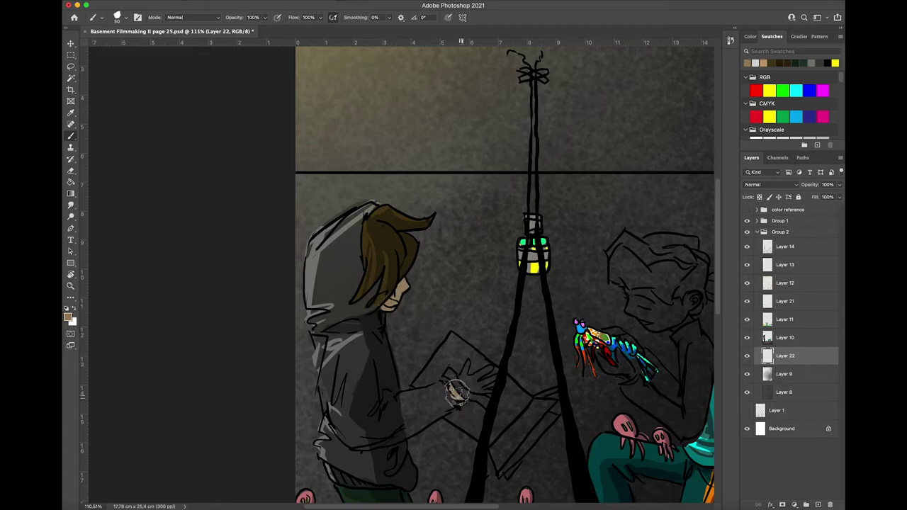
mouse_move(468, 383)
mouse_down()
mouse_move(480, 372)
mouse_move(460, 373)
mouse_move(469, 361)
mouse_up()
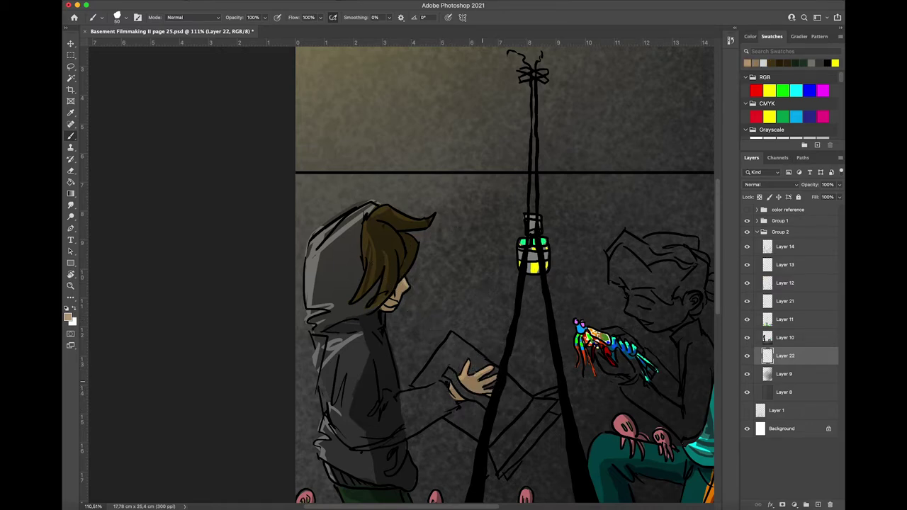
Paint the hooded figure's teeth off-white and the inside of the mouth in muted red and dark maroon.
click(763, 63)
drag(388, 302, 395, 303)
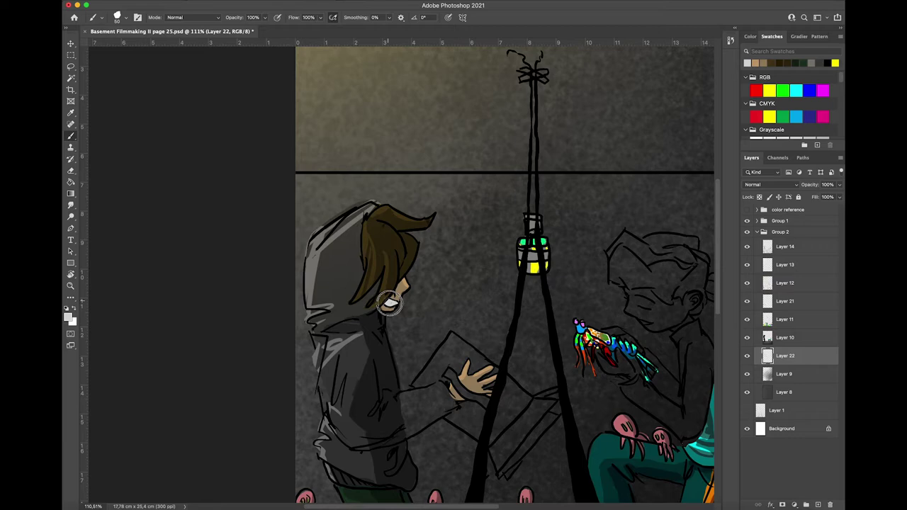
click(749, 37)
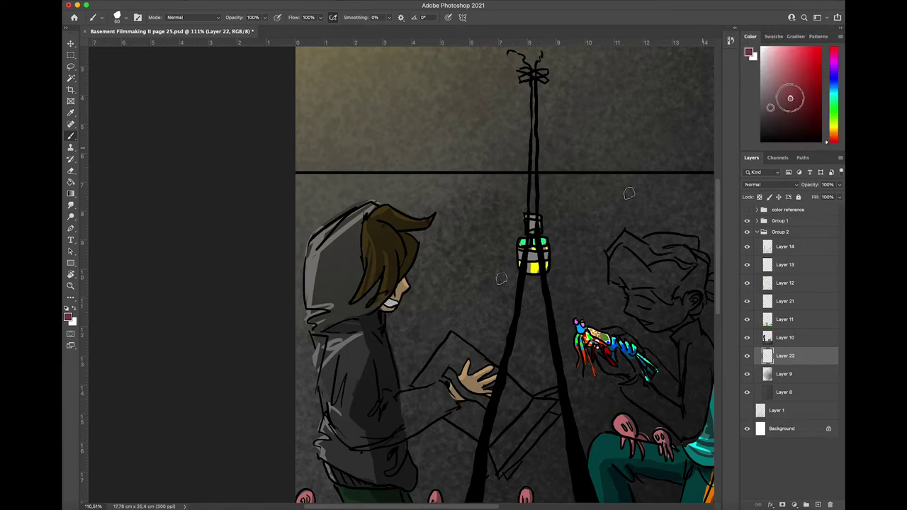
click(790, 120)
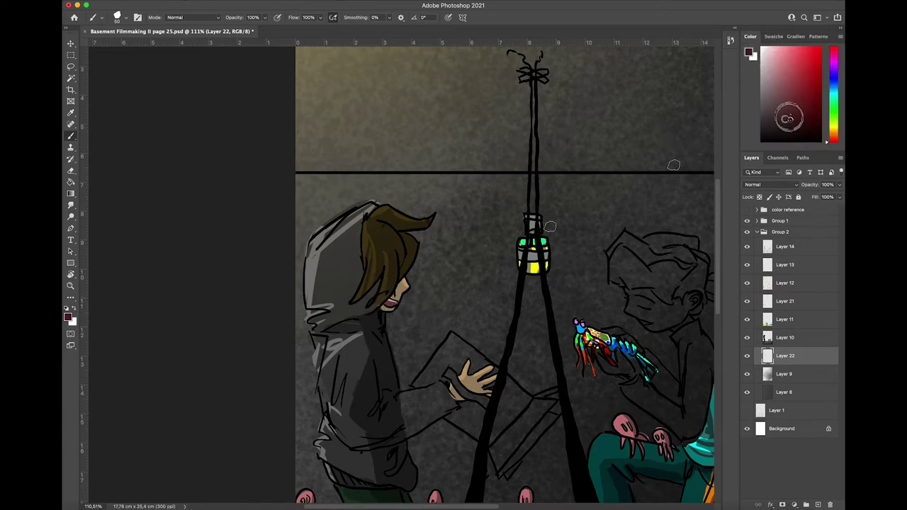
scroll(387, 302, up, 8)
drag(343, 386, 360, 389)
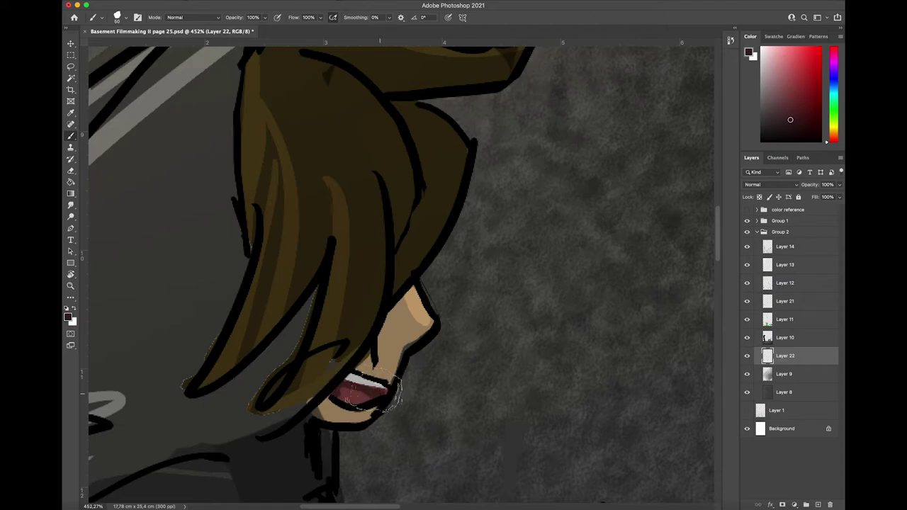
scroll(365, 386, down, 5)
scroll(393, 340, up, 3)
scroll(399, 339, down, 3)
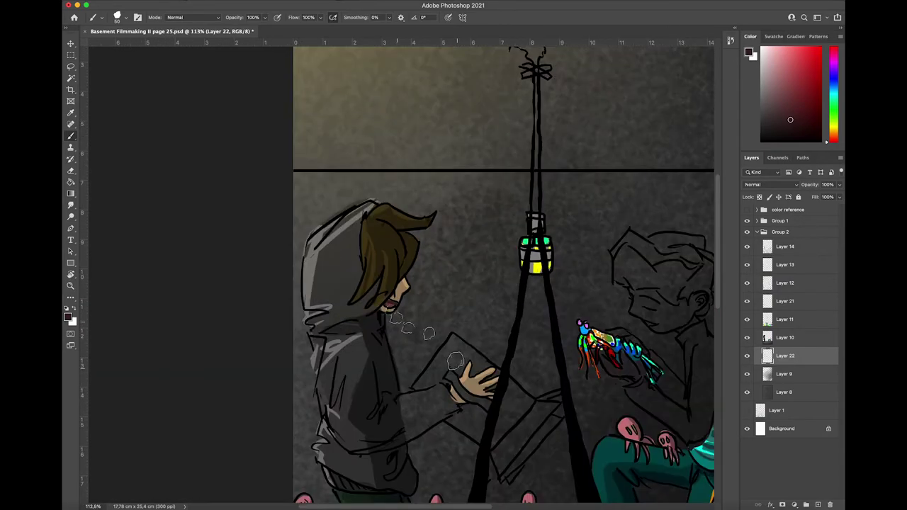
Merge Layer 10 down into Layer 22.
scroll(425, 319, down, 2)
right_click(799, 337)
click(781, 371)
Sample the hoodie's dark grey, paint the hooded figure's forearm sleeve on Layer 22, and add lighter grey strokes.
scroll(684, 348, down, 3)
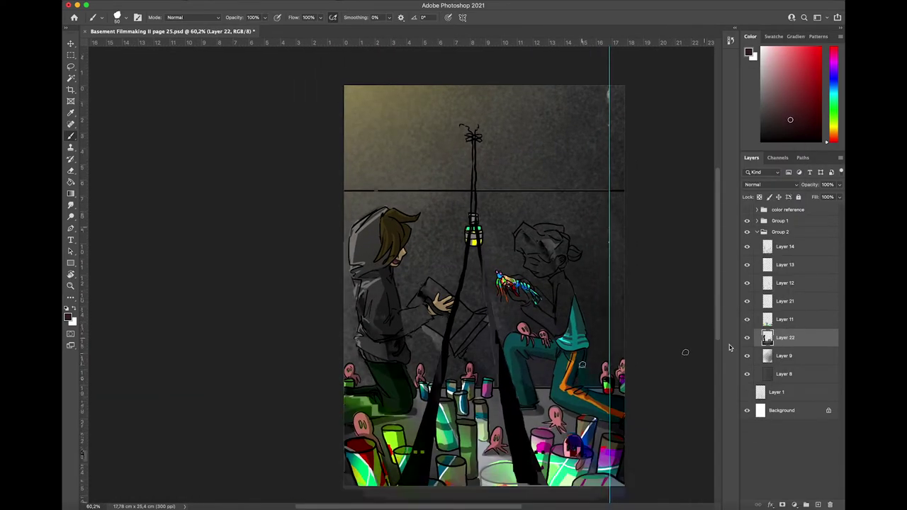
click(771, 36)
click(835, 62)
alt+click(380, 315)
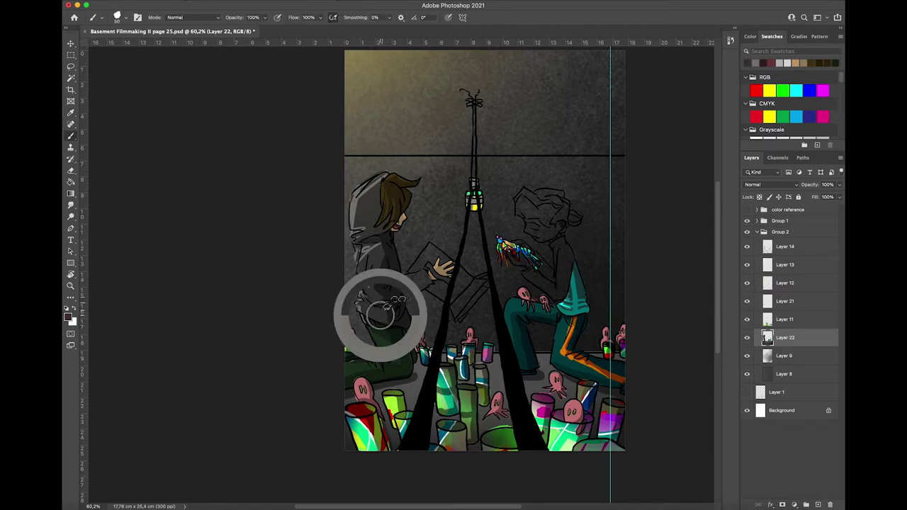
mouse_move(412, 277)
mouse_down()
mouse_move(429, 281)
mouse_move(419, 281)
mouse_up()
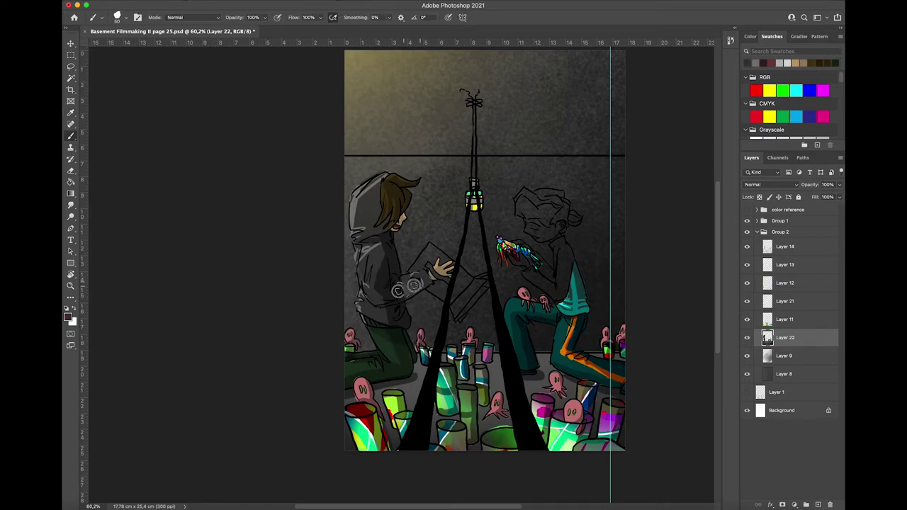
click(755, 63)
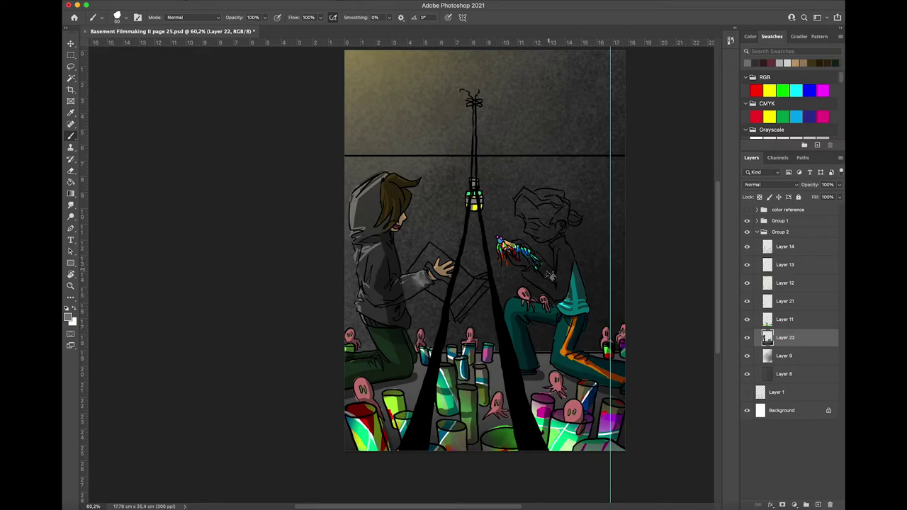
Check the color reference group, sample the paper bag's browns and the sleeve's grey from page 24, and close page 24.
scroll(551, 276, up, 3)
click(747, 210)
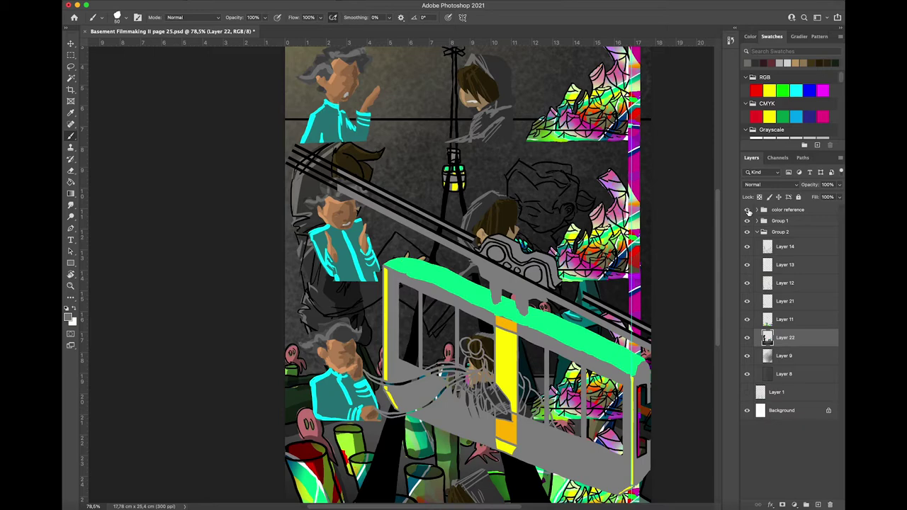
click(747, 210)
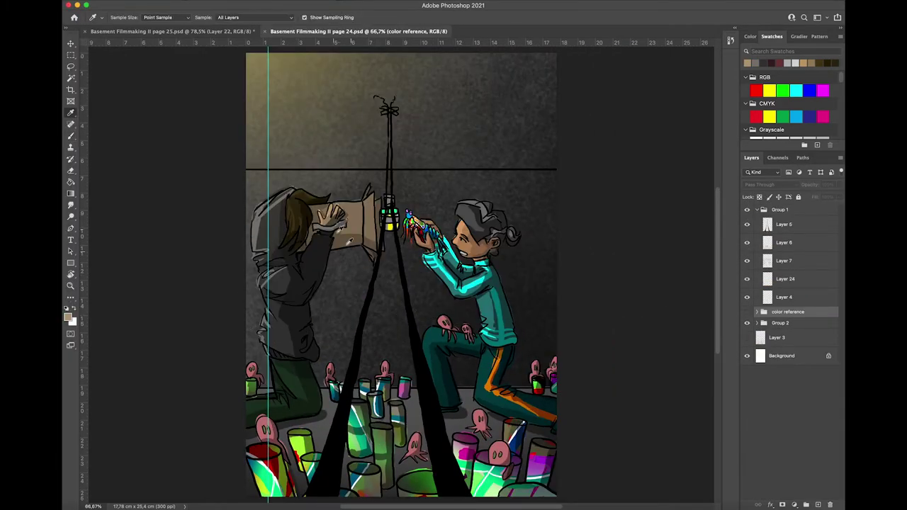
click(336, 214)
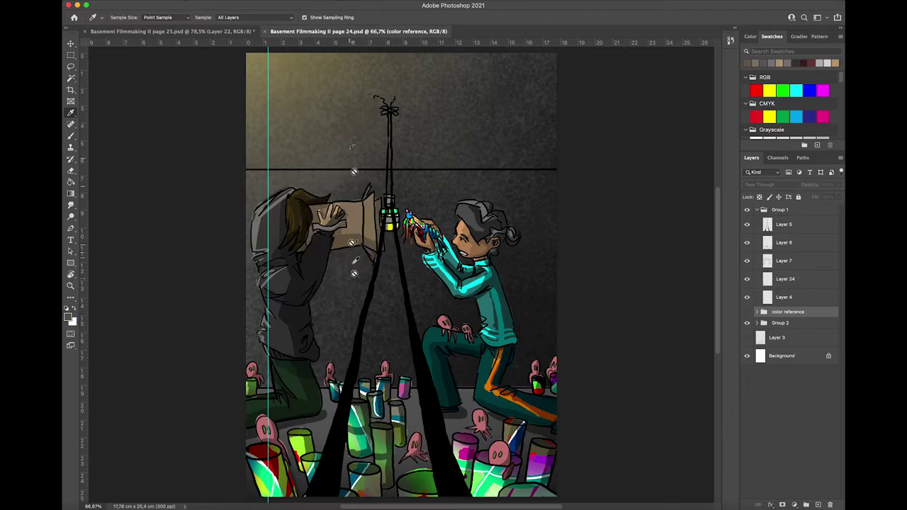
key(b)
click(267, 32)
On a new layer above Layer 9, paint the hooded figure's far sleeve cuff grey, and merge Layer 22 down into it.
click(784, 355)
click(817, 505)
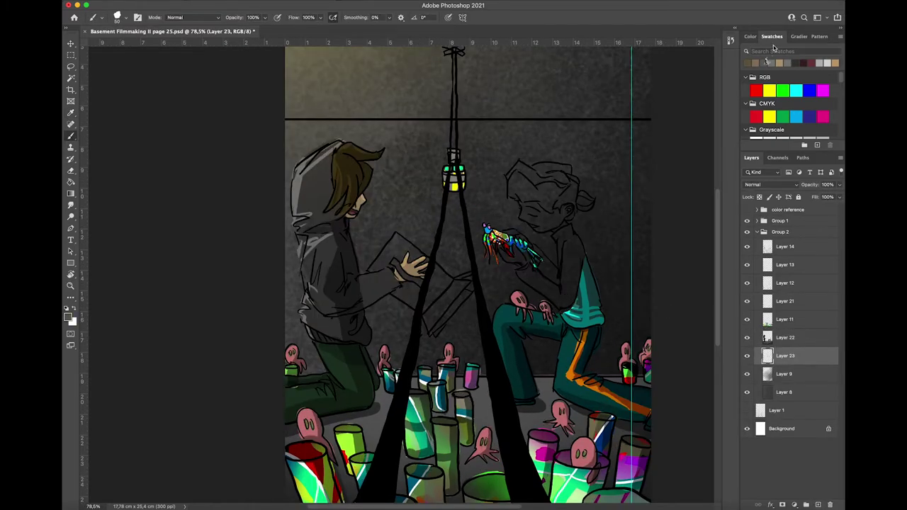
mouse_move(393, 261)
mouse_down()
mouse_move(421, 283)
mouse_move(396, 267)
mouse_up()
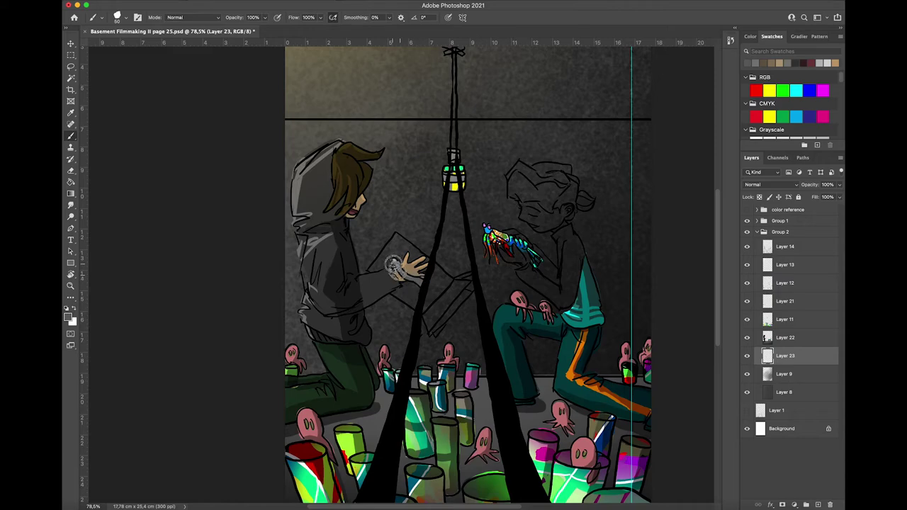
right_click(802, 341)
click(801, 365)
Add a new layer above Layer 9, select the paper bag's outline with the Lasso, and fill it with light brown.
click(810, 359)
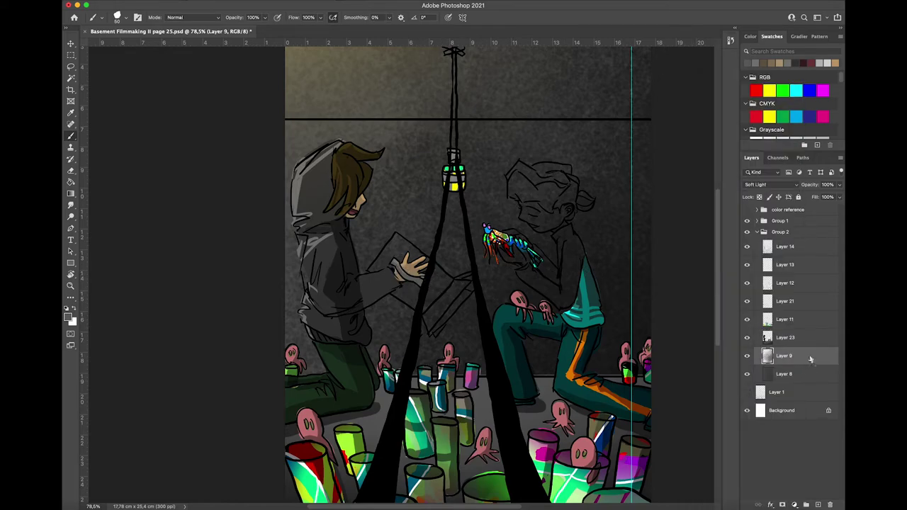
click(818, 504)
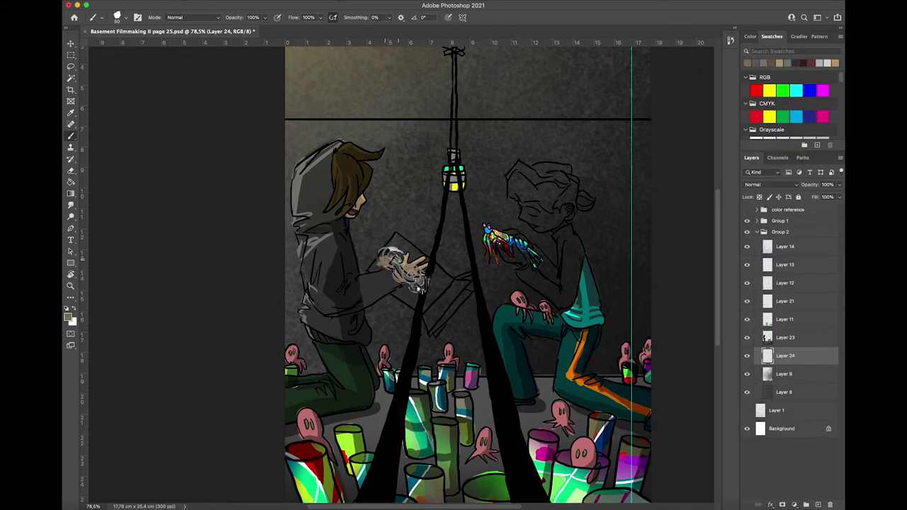
key(l)
mouse_move(389, 293)
mouse_down()
mouse_move(435, 337)
mouse_move(469, 273)
mouse_move(444, 270)
mouse_move(393, 233)
mouse_move(369, 268)
mouse_move(424, 333)
mouse_up()
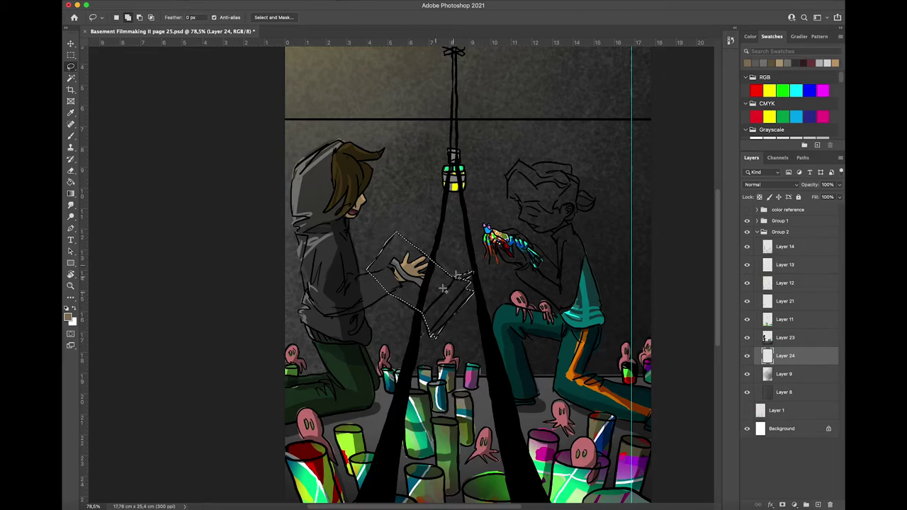
key(g)
click(444, 303)
Brush darker and mid-brown shading onto the paper bag inside the selection, and clear the selection.
key(b)
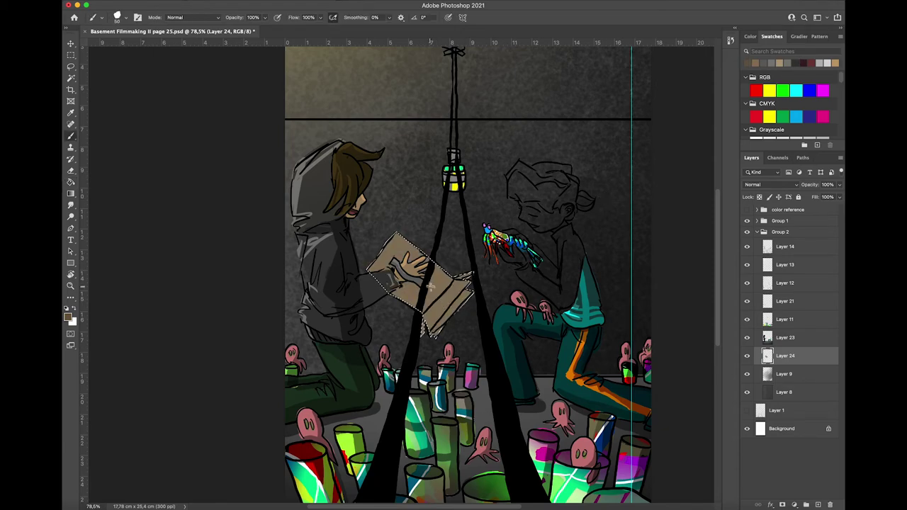
drag(416, 304, 401, 283)
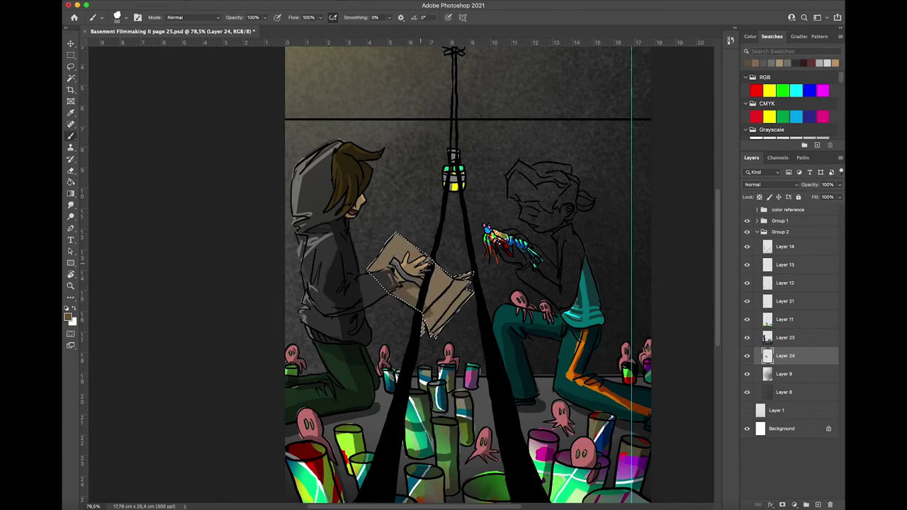
drag(426, 321, 434, 332)
mouse_move(468, 301)
mouse_down()
mouse_move(435, 323)
mouse_move(454, 305)
mouse_up()
click(756, 64)
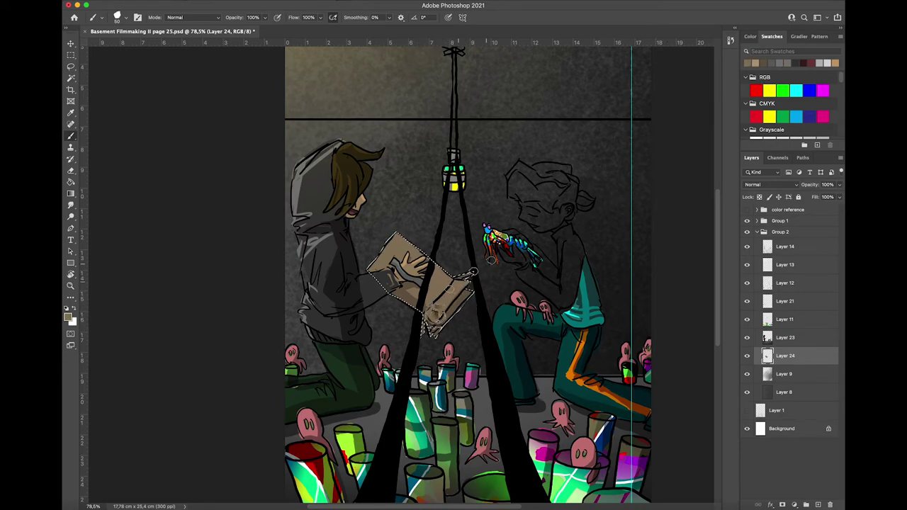
key(l)
key(super+d)
Touch up the end of the hooded figure's near sleeve with dark grey on Layer 23.
click(807, 339)
key(b)
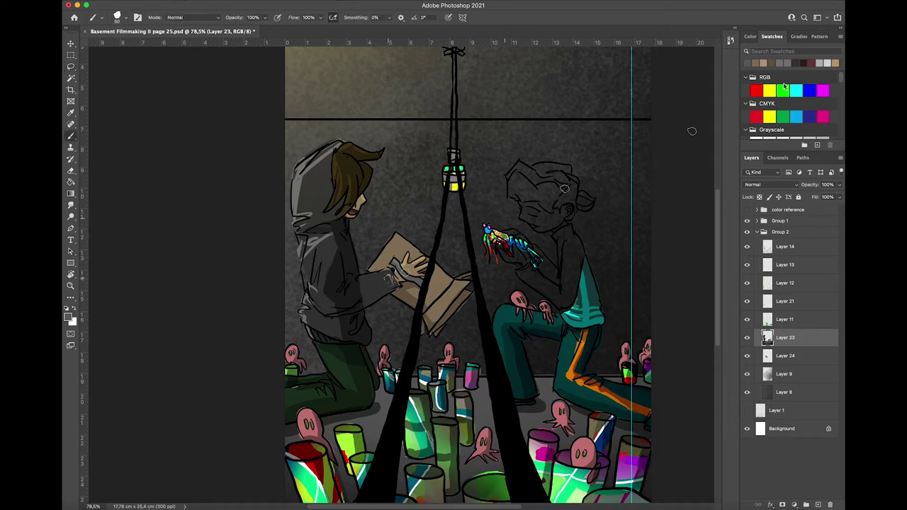
click(795, 63)
mouse_move(388, 278)
mouse_down()
mouse_move(393, 285)
mouse_move(392, 277)
mouse_up()
Show the color reference group, sample the older figure's grey hair, skin tones and teal and cyan jacket colours, and hide the group.
click(746, 209)
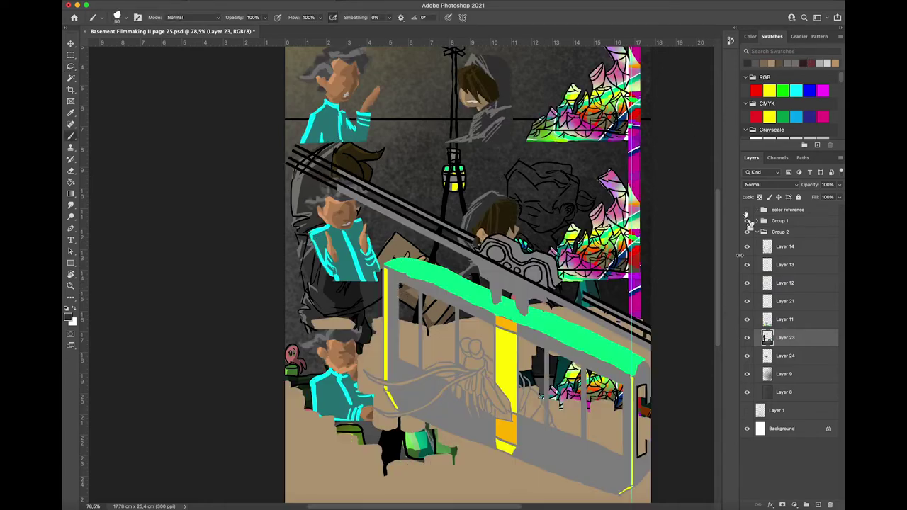
key(i)
click(339, 211)
click(342, 215)
click(345, 215)
click(352, 217)
click(349, 223)
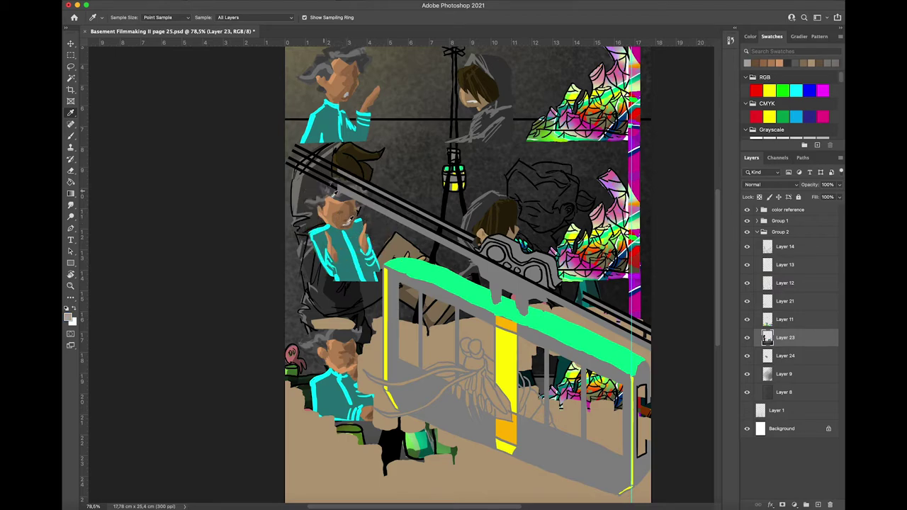
click(332, 199)
click(324, 203)
click(337, 242)
click(329, 228)
key(b)
click(746, 210)
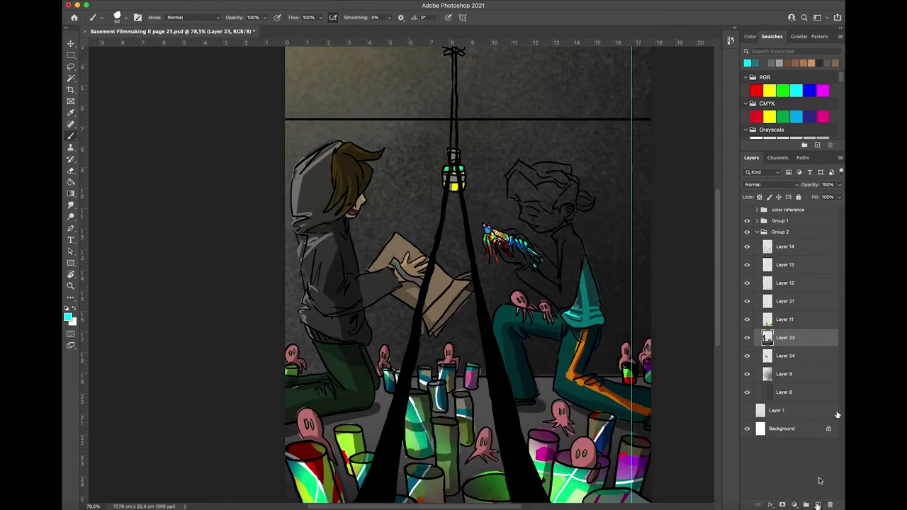
On Layer 24, outline the kneeling figure's jacket torso and sleeves with the Lasso and fill the selection with teal.
click(797, 356)
key(l)
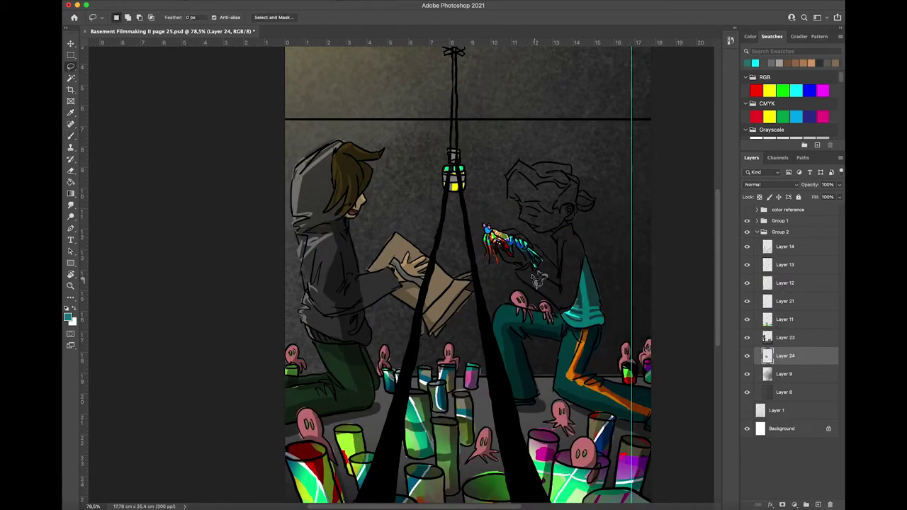
mouse_move(539, 281)
mouse_down()
mouse_move(556, 305)
mouse_move(589, 282)
mouse_move(573, 226)
mouse_move(554, 239)
mouse_move(559, 264)
mouse_move(524, 261)
mouse_up()
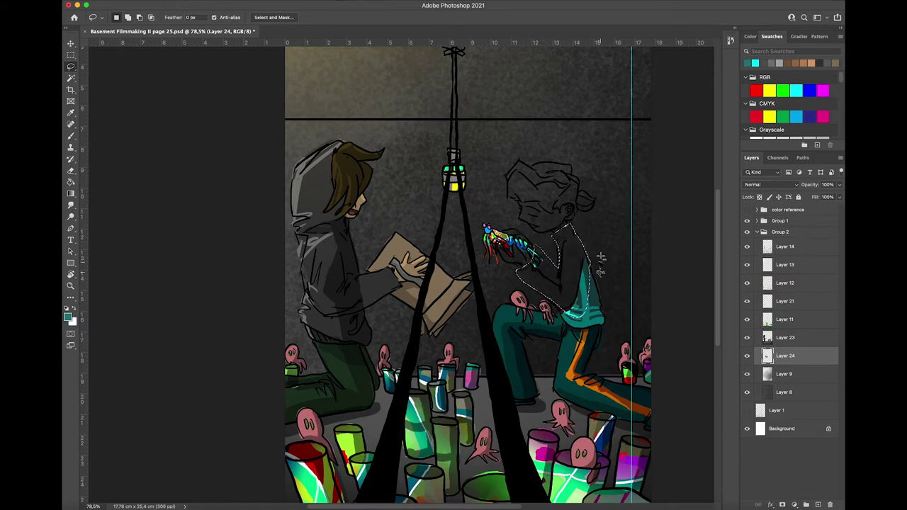
key(g)
click(575, 262)
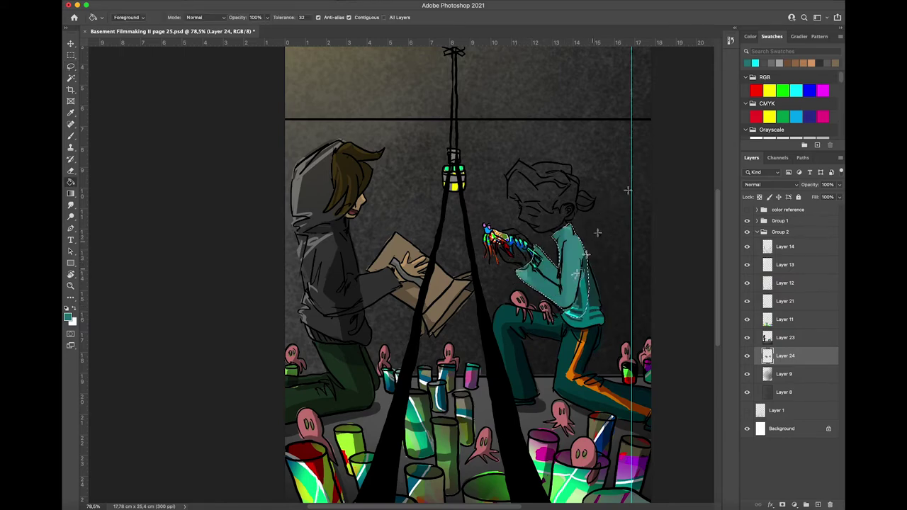
Brush bright cyan highlights onto the kneeling figure's jacket inside the selection, clear the selection, and save the file.
click(755, 63)
key(b)
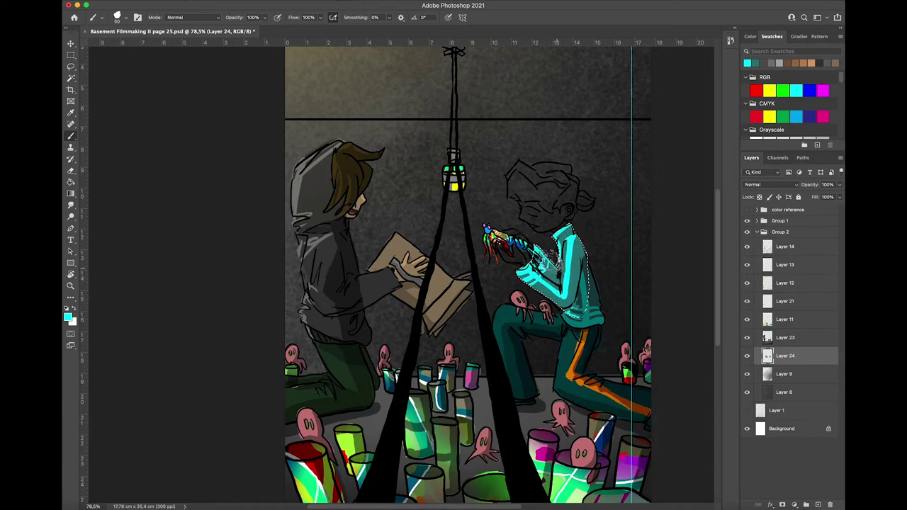
key(l)
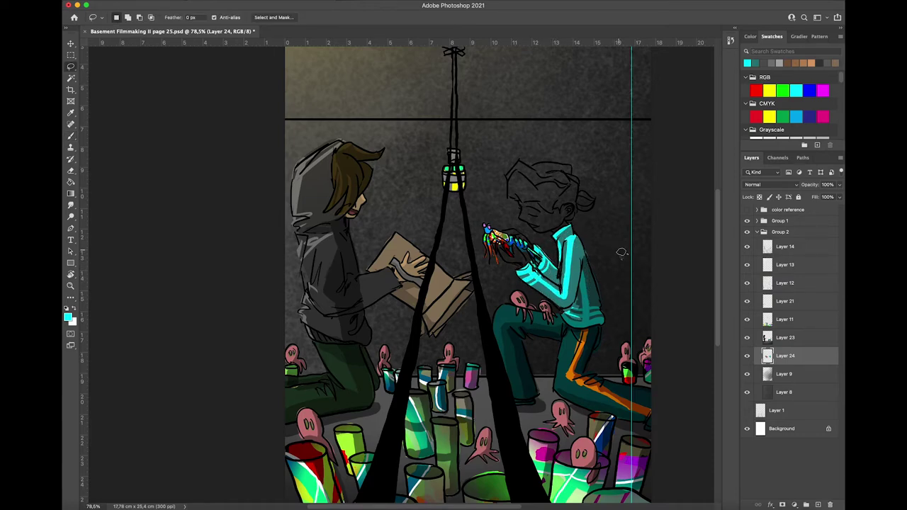
key(b)
scroll(551, 196, up, 5)
key(l)
key(super+s)
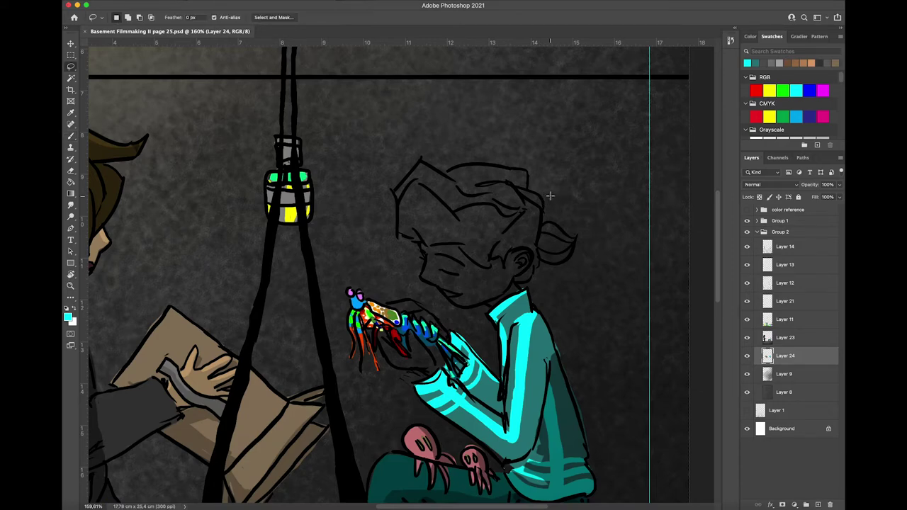
Outline the kneeling figure's head, and add the hands holding the mantis shrimp to the Lasso selection.
key(b)
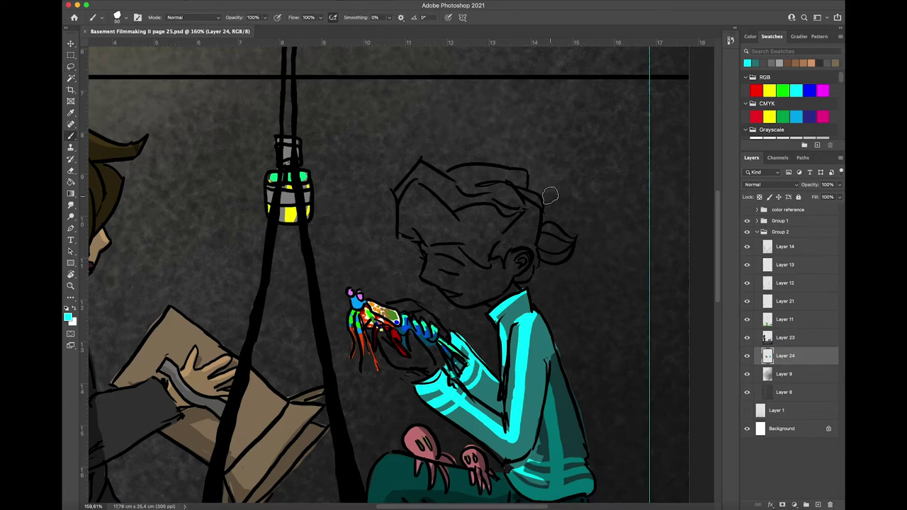
key(l)
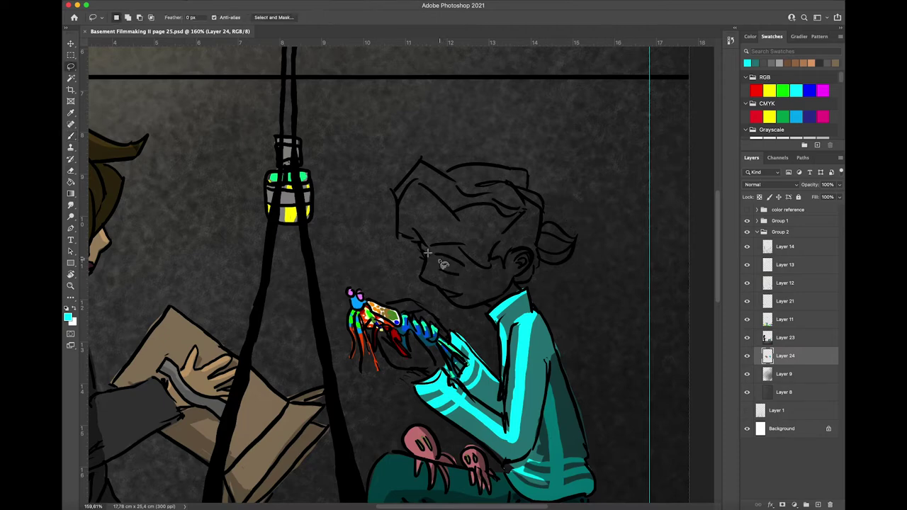
mouse_move(418, 242)
mouse_down()
mouse_move(448, 301)
mouse_move(499, 316)
mouse_move(539, 265)
mouse_move(574, 240)
mouse_move(547, 220)
mouse_move(527, 174)
mouse_move(489, 164)
mouse_move(440, 173)
mouse_move(414, 165)
mouse_move(397, 188)
mouse_move(401, 240)
mouse_up()
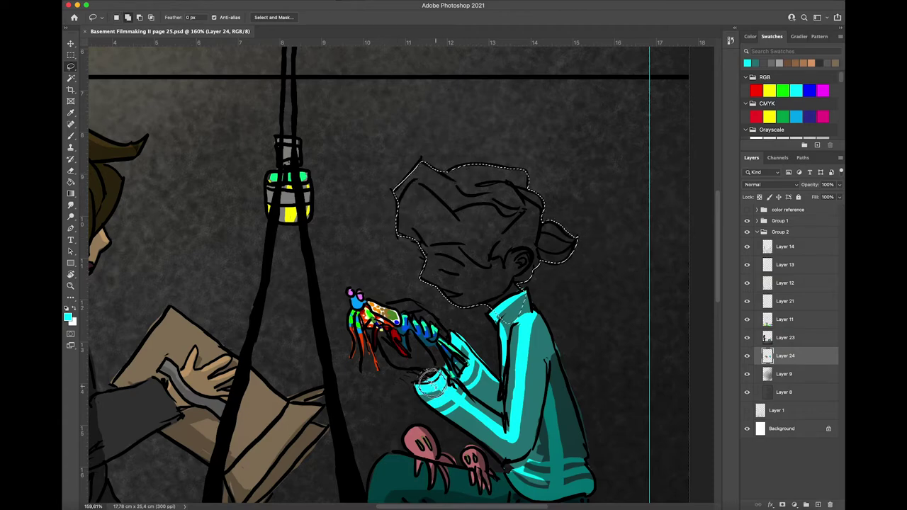
mouse_move(430, 382)
mouse_down()
mouse_move(380, 348)
mouse_move(401, 304)
mouse_move(428, 385)
mouse_up()
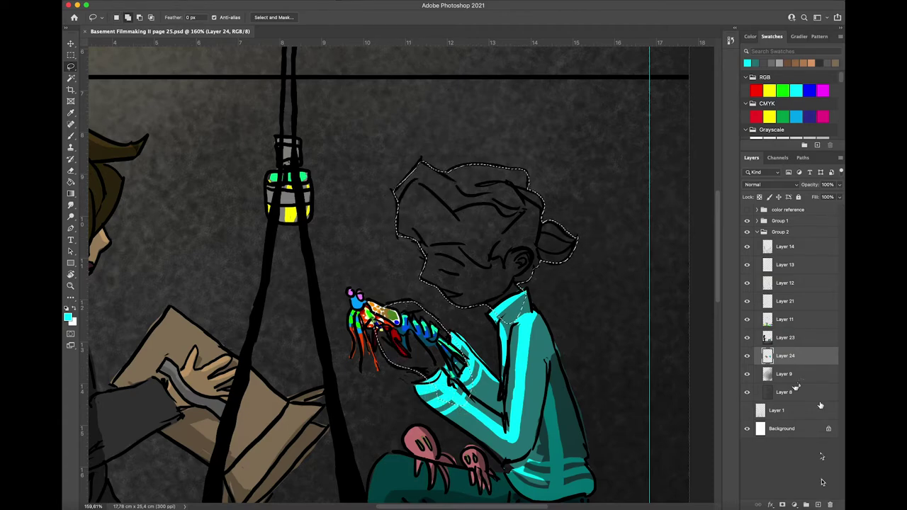
Add a new layer above Layer 9, merge Layer 23 down into Layer 24, and make the new layer active.
click(796, 379)
click(817, 505)
right_click(814, 343)
click(740, 371)
click(812, 358)
Fill the head and hands selection on Layer 25 with skin brown, and brush lighter and darker brown shading onto the face and hands.
click(804, 63)
key(g)
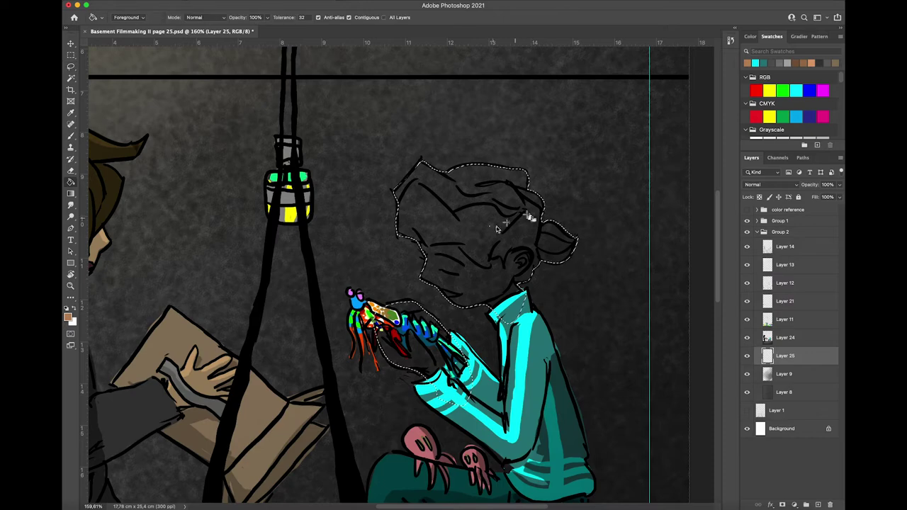
click(496, 228)
key(b)
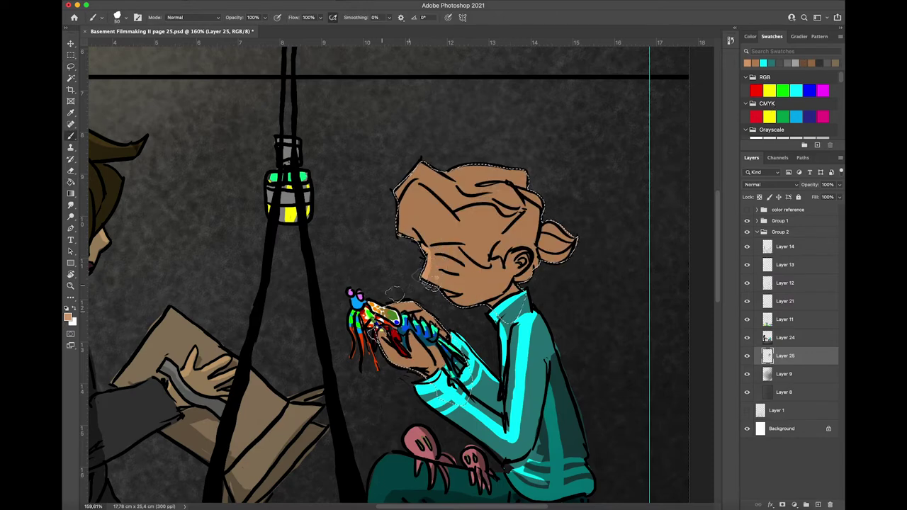
drag(382, 312, 420, 375)
click(812, 63)
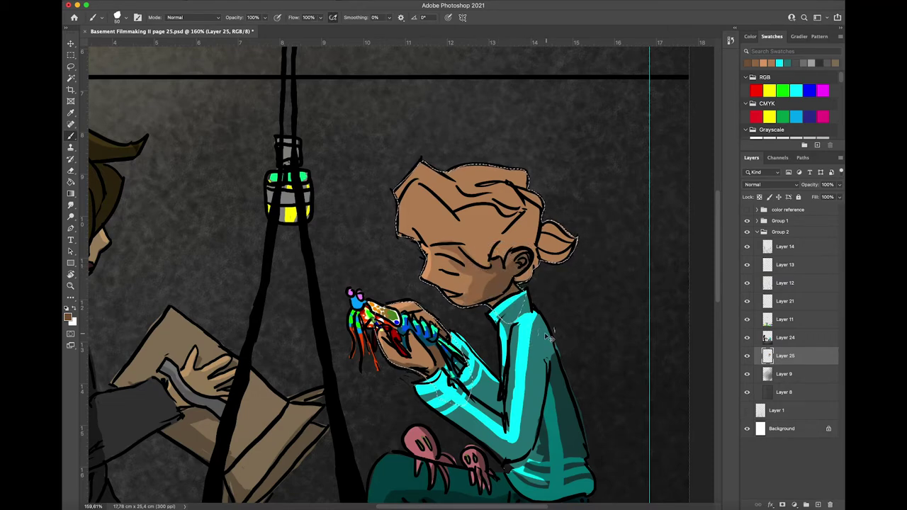
Reduce the selection to the kneeling figure's hair, fill it with dark grey, and brush lighter grey highlights onto it.
key(l)
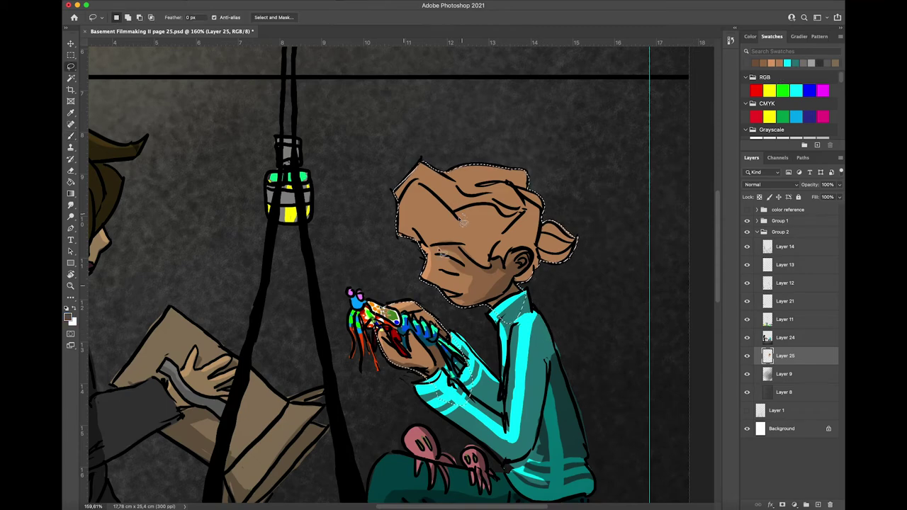
mouse_move(350, 315)
mouse_down()
mouse_move(439, 292)
mouse_move(382, 298)
mouse_up()
drag(486, 334, 381, 292)
mouse_move(464, 320)
mouse_down()
mouse_move(523, 275)
mouse_move(409, 284)
mouse_move(464, 322)
mouse_up()
drag(454, 229, 469, 265)
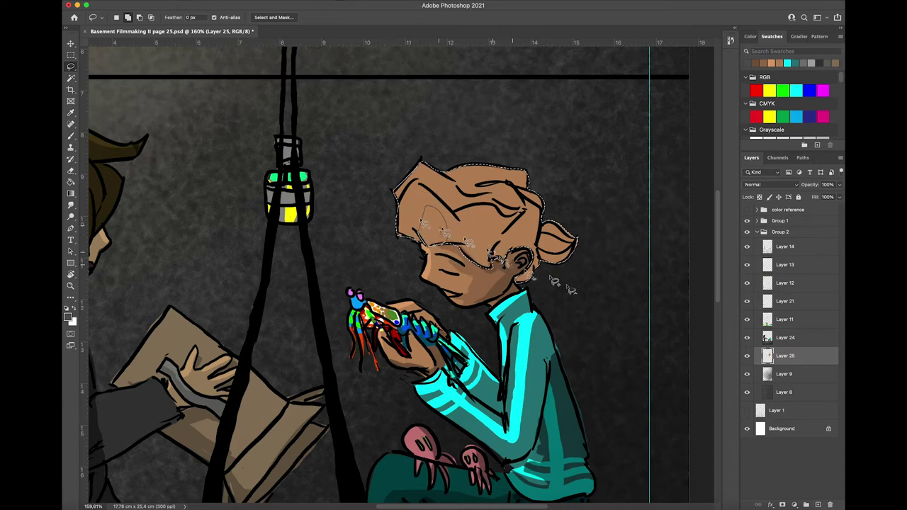
key(ctrl+shift+u)
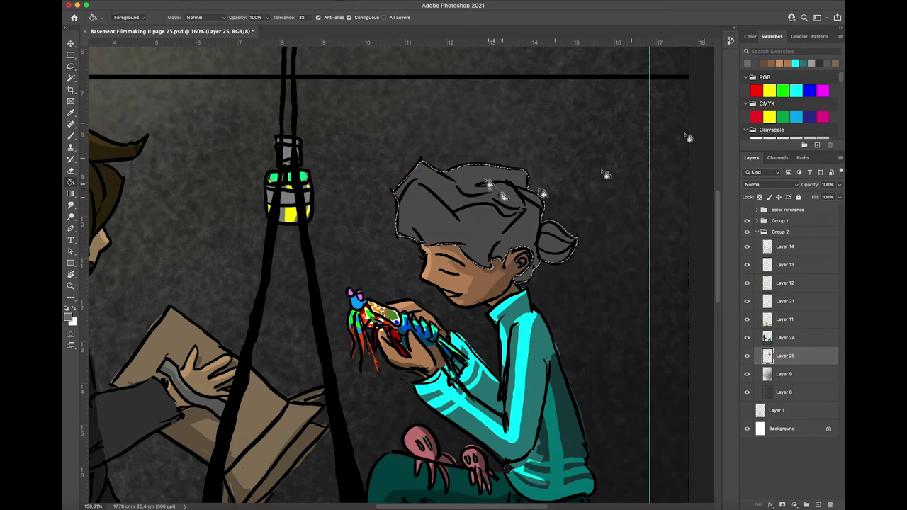
key(b)
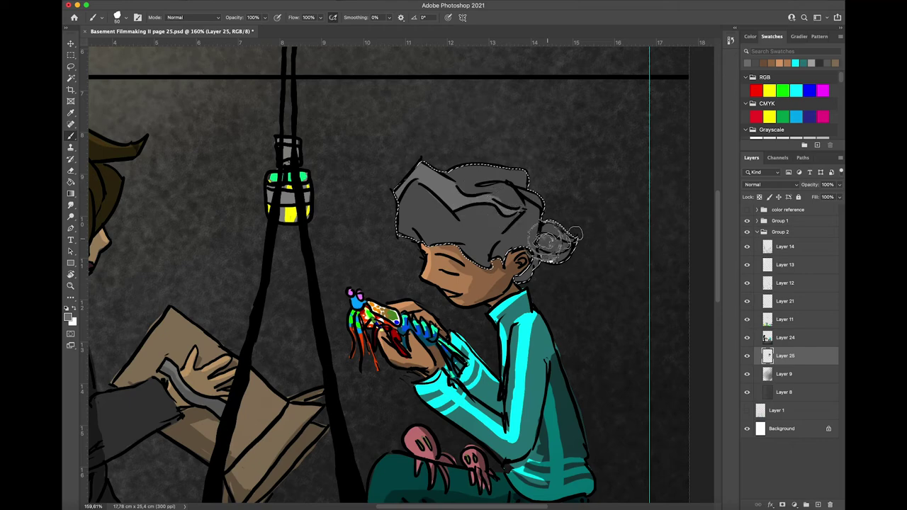
drag(504, 246, 533, 237)
Set the foreground colour to black, clear the hair selection, and merge Layer 24 down into Layer 25.
click(750, 36)
click(761, 141)
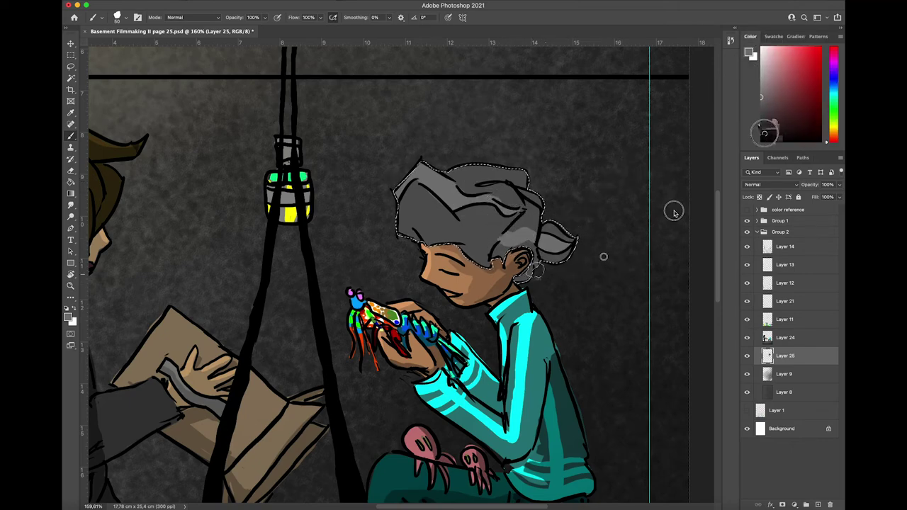
key(super+0)
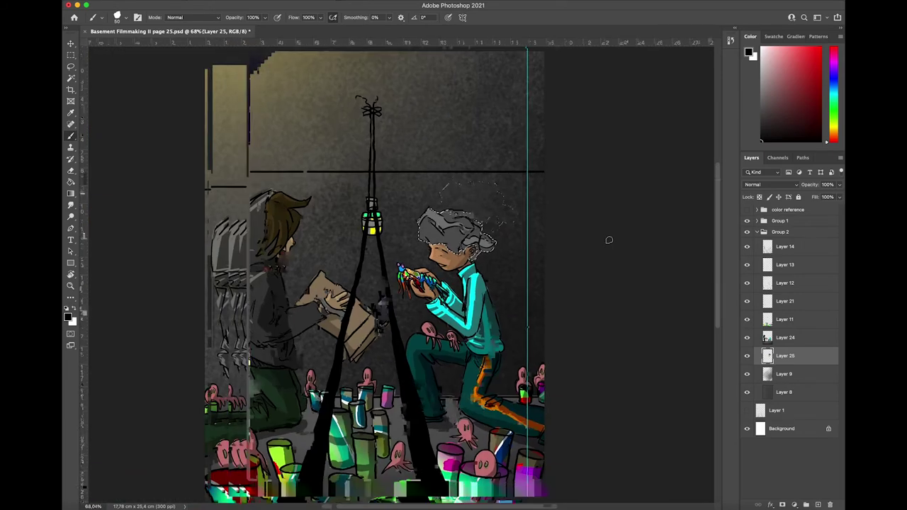
key(l)
right_click(794, 337)
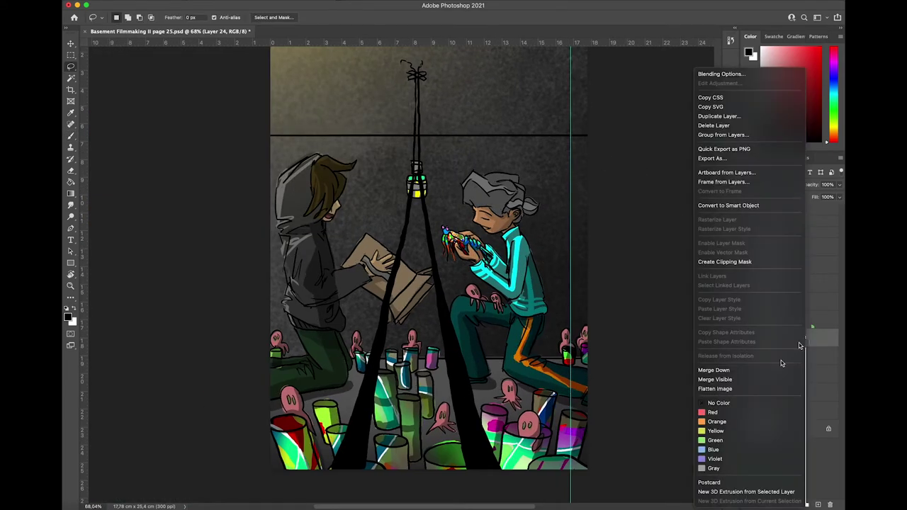
click(716, 369)
Move Layer 14 below Layer 13, and add a new layer above it with its opacity set to 48%.
drag(809, 246, 806, 273)
key(b)
click(819, 504)
click(840, 185)
drag(839, 197, 817, 197)
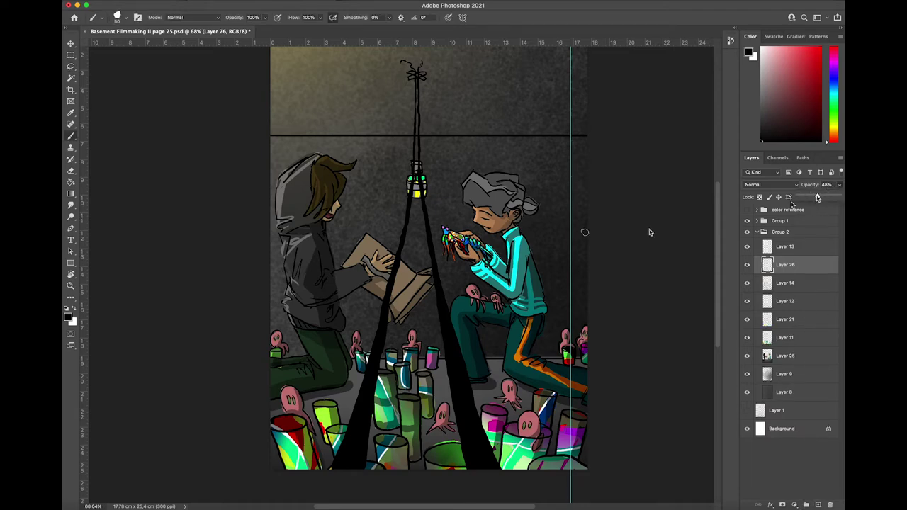
Brush black shadows on Layer 26 over the kneeling figure's jacket, collar, face and hair.
mouse_move(485, 279)
mouse_down()
mouse_move(514, 296)
mouse_move(529, 247)
mouse_move(546, 307)
mouse_move(539, 284)
mouse_move(525, 317)
mouse_up()
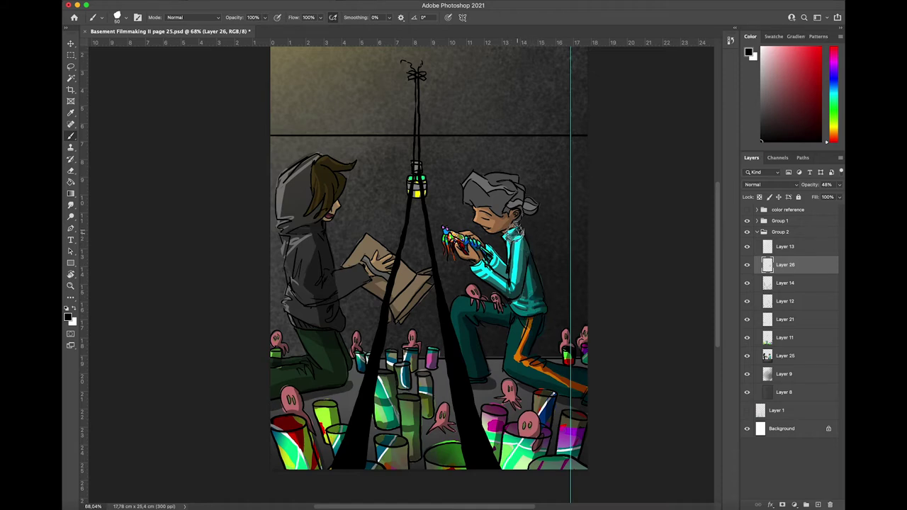
mouse_move(517, 232)
mouse_down()
mouse_move(536, 208)
mouse_move(501, 193)
mouse_move(503, 210)
mouse_move(519, 190)
mouse_move(508, 176)
mouse_move(517, 180)
mouse_move(526, 200)
mouse_up()
mouse_move(468, 201)
mouse_down()
mouse_move(500, 228)
mouse_move(494, 198)
mouse_move(505, 192)
mouse_move(508, 216)
mouse_move(513, 191)
mouse_up()
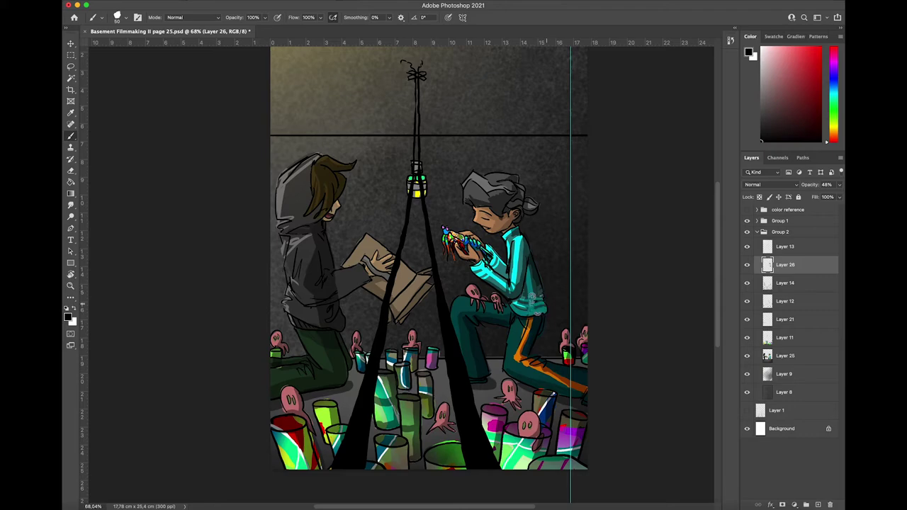
scroll(528, 263, up, 6)
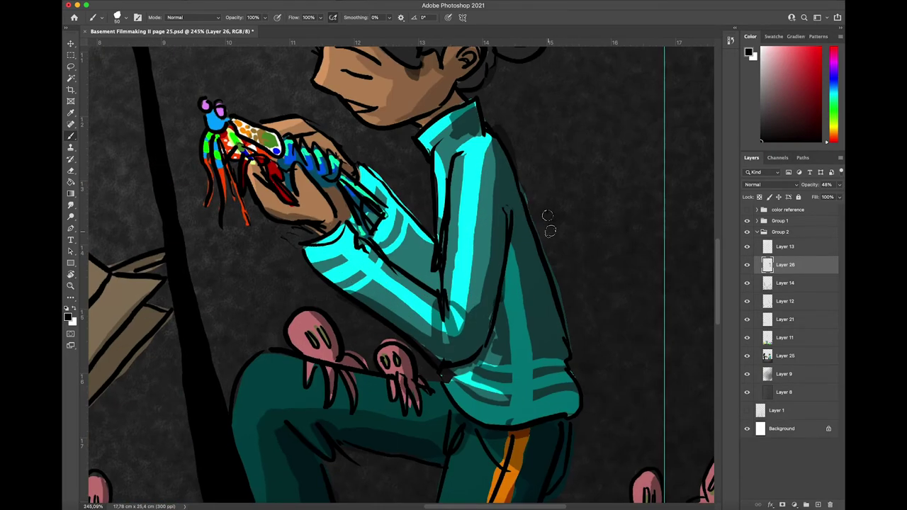
scroll(546, 220, down, 4)
scroll(427, 174, left, 3)
scroll(427, 173, up, 2)
scroll(453, 167, down, 1)
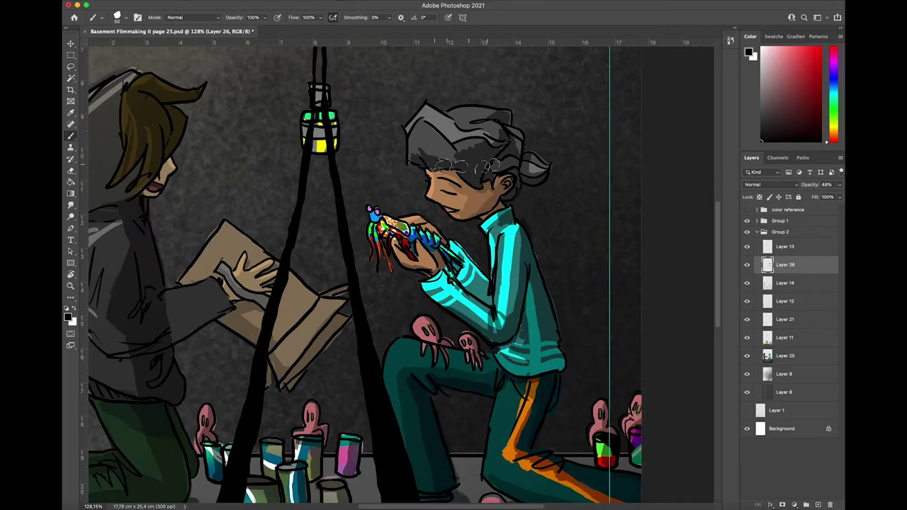
drag(466, 167, 457, 153)
Brush black shadows on Layer 26 over the hooded figure's sleeve and hood and the underside of the paper bag.
scroll(432, 168, left, 2)
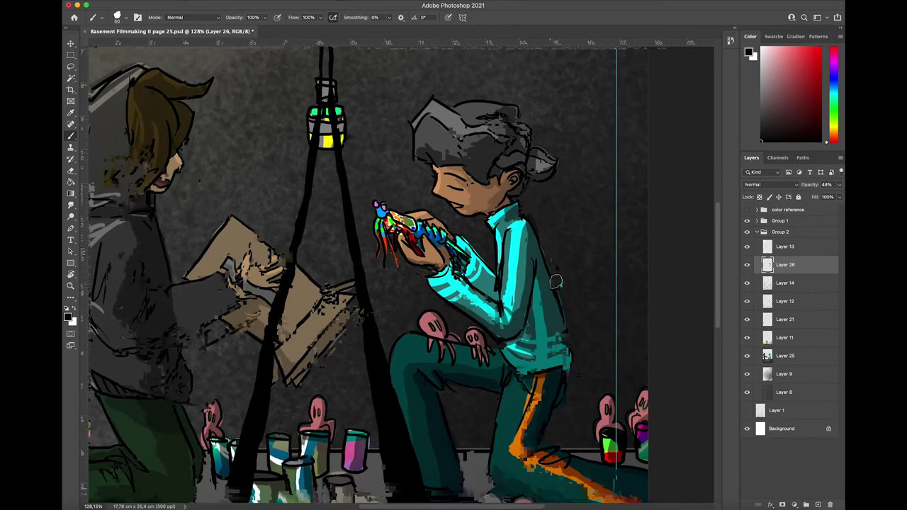
mouse_move(204, 309)
mouse_down()
mouse_move(207, 340)
mouse_move(252, 317)
mouse_up()
mouse_move(191, 345)
mouse_down()
mouse_move(216, 298)
mouse_move(244, 285)
mouse_move(251, 303)
mouse_move(234, 322)
mouse_up()
mouse_move(324, 383)
mouse_down()
mouse_move(377, 320)
mouse_move(365, 322)
mouse_move(361, 296)
mouse_up()
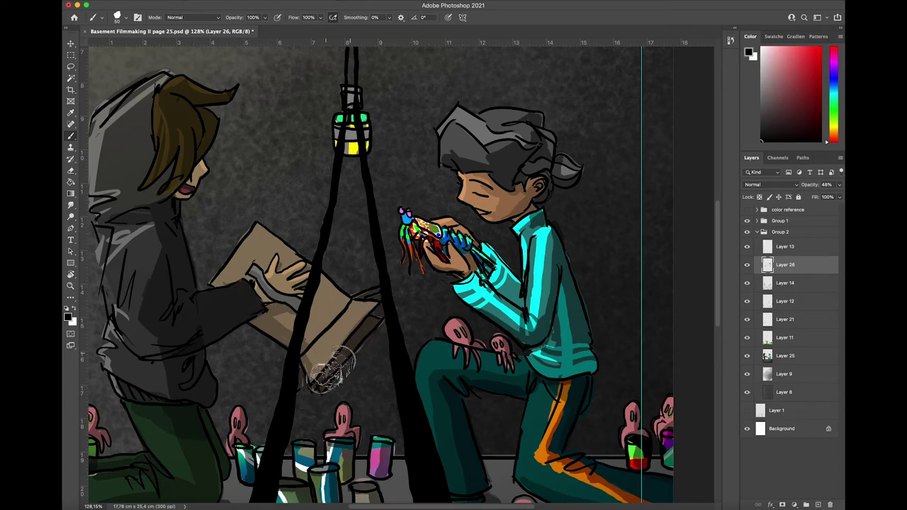
scroll(415, 319, down, 5)
mouse_move(277, 207)
mouse_down()
mouse_move(285, 195)
mouse_move(276, 171)
mouse_up()
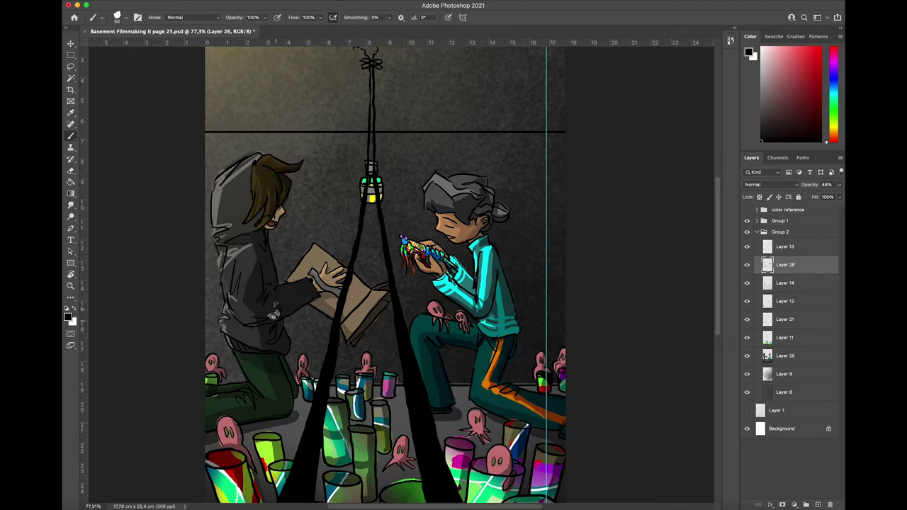
Move Layer 26 below Layer 14, and brush a black shadow over the hooded figure's grey far sleeve cuff.
scroll(292, 314, up, 6)
key(super+bracketleft)
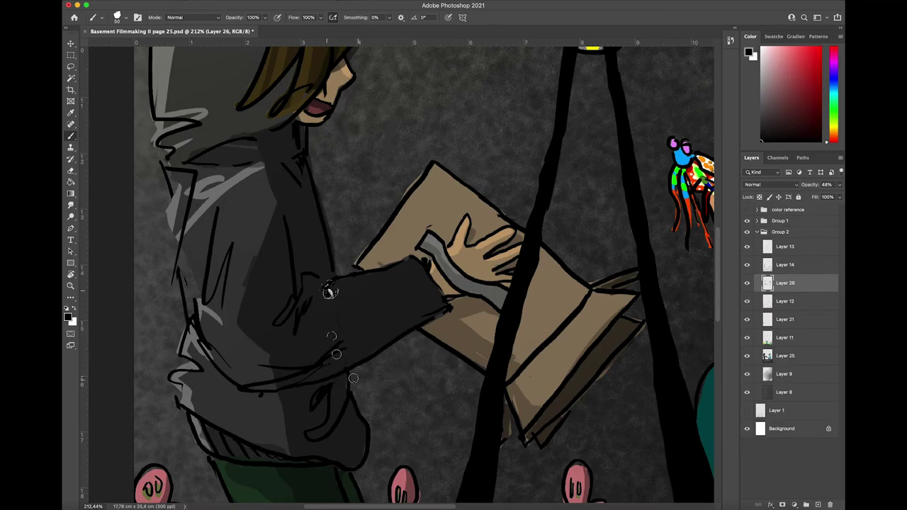
scroll(337, 333, up, 4)
scroll(425, 283, down, 4)
mouse_move(444, 280)
mouse_down()
mouse_move(473, 300)
mouse_move(502, 305)
mouse_up()
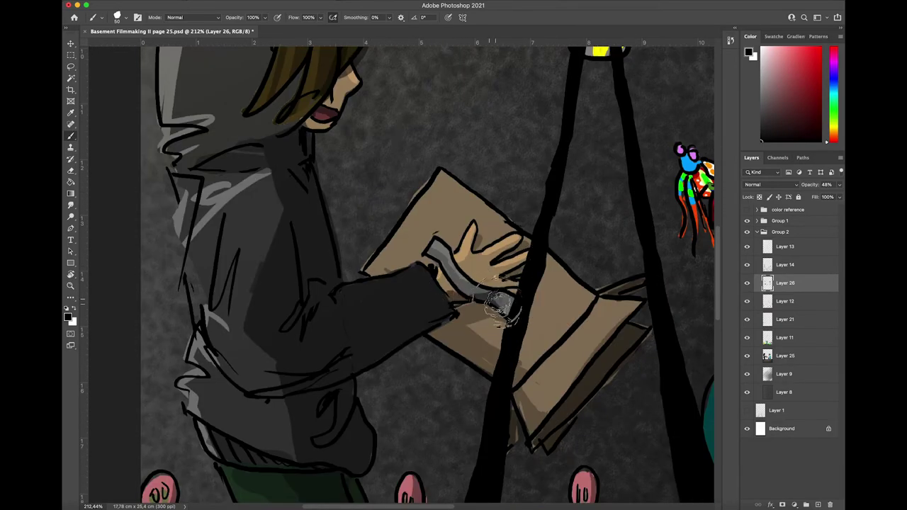
Touch up the gaps in the black shadow over the hooded figure's near sleeve on Layer 26.
scroll(499, 301, up, 10)
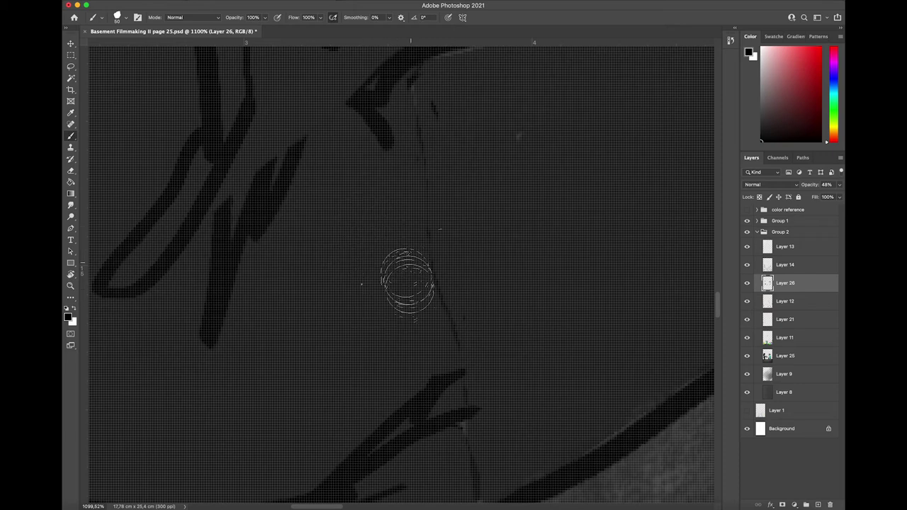
drag(450, 100, 459, 131)
key(super+z)
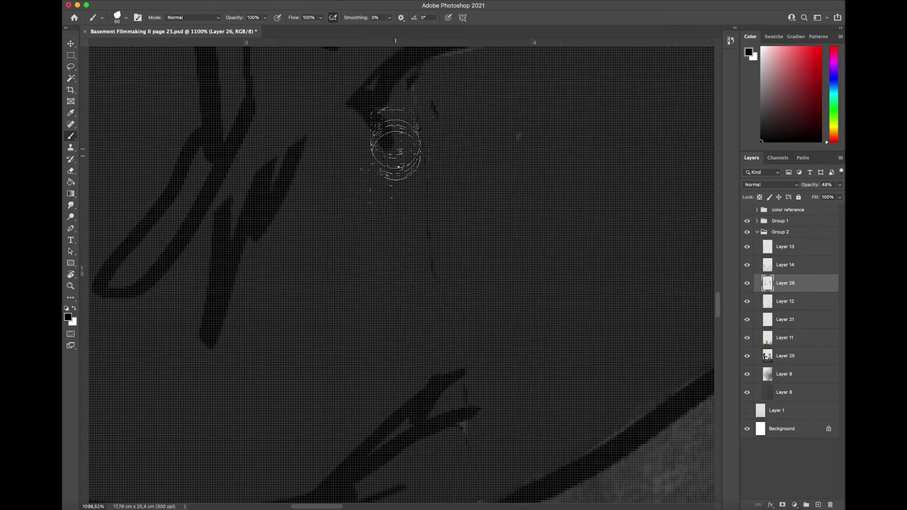
key(bracketright)
key(bracketright)
key(bracketright)
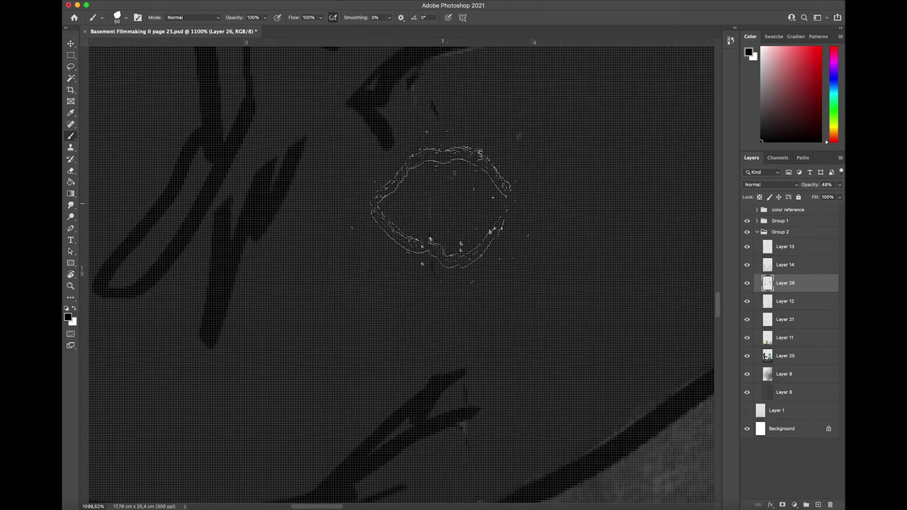
scroll(617, 324, down, 2)
right_click(511, 393)
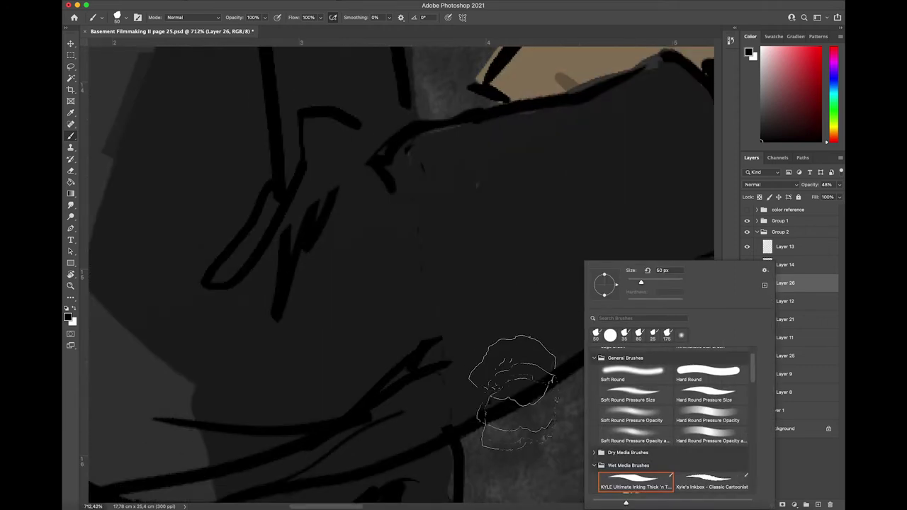
click(426, 385)
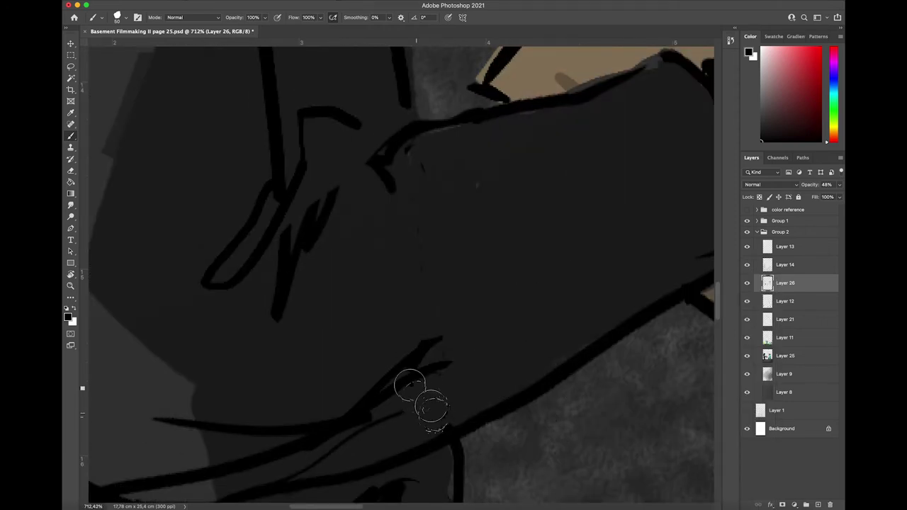
scroll(561, 409, down, 10)
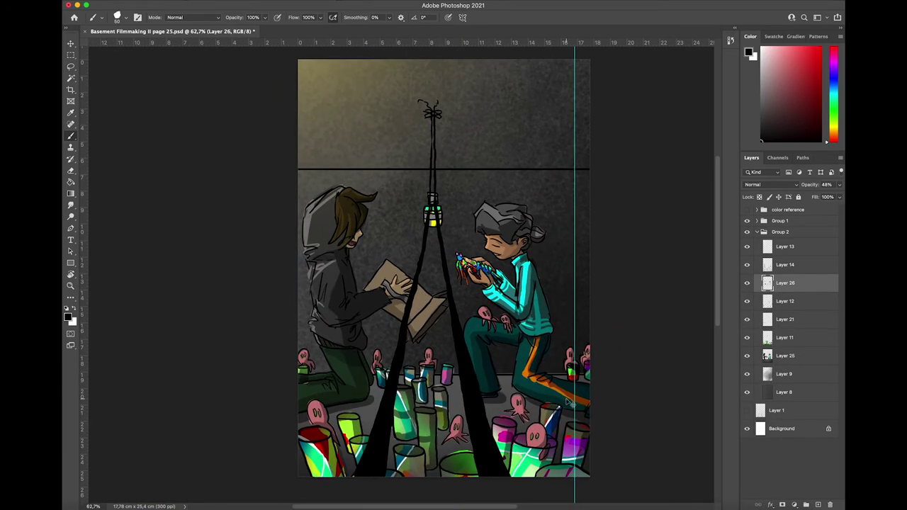
Save and close page 25, and open Basement Filmmaking II page 26.psd.
click(785, 356)
click(772, 36)
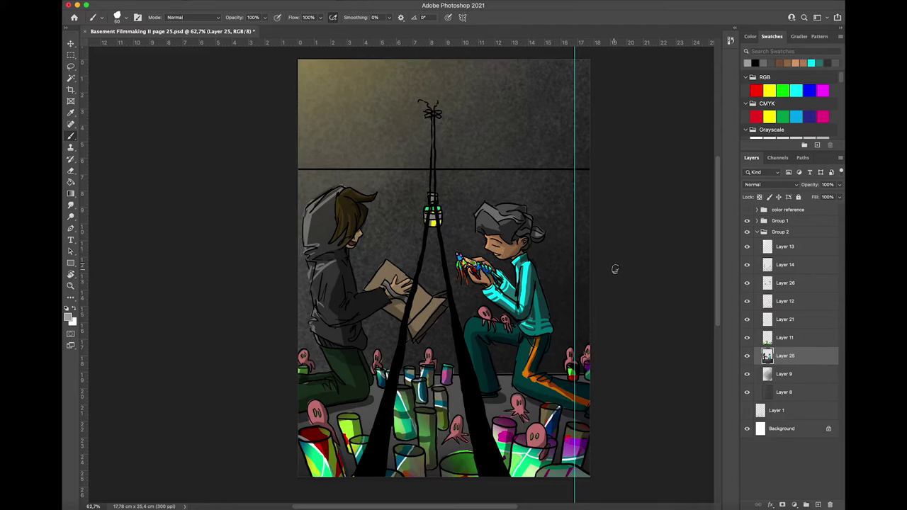
click(85, 31)
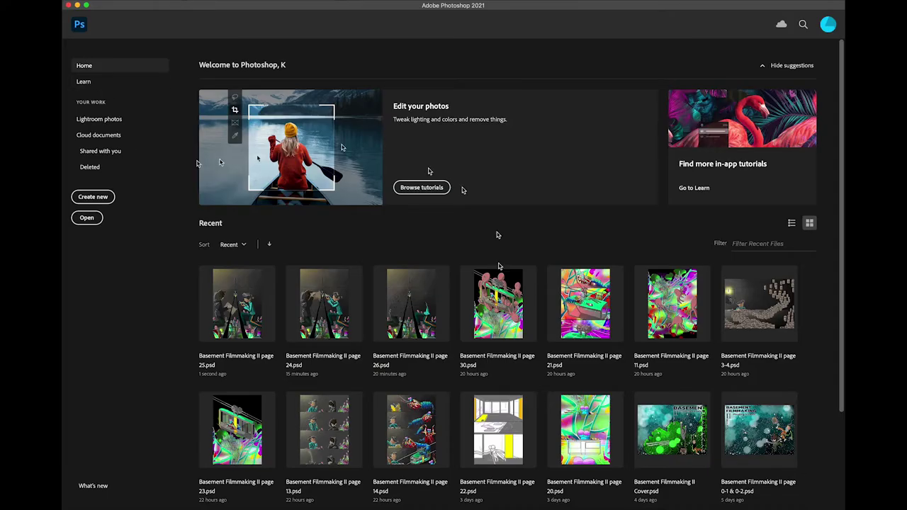
click(427, 309)
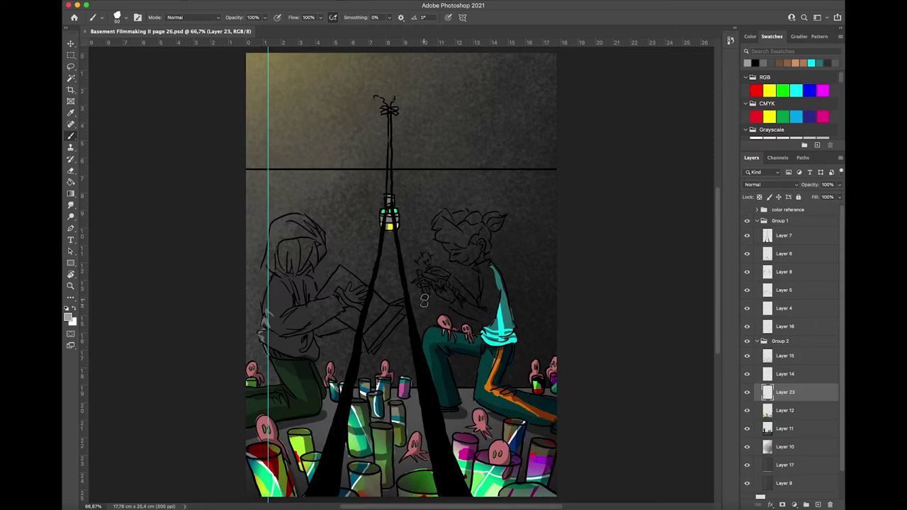
On Layer 11, outline the hooded figure's hood and sleeves and fill them with the jacket's dark grey.
click(758, 221)
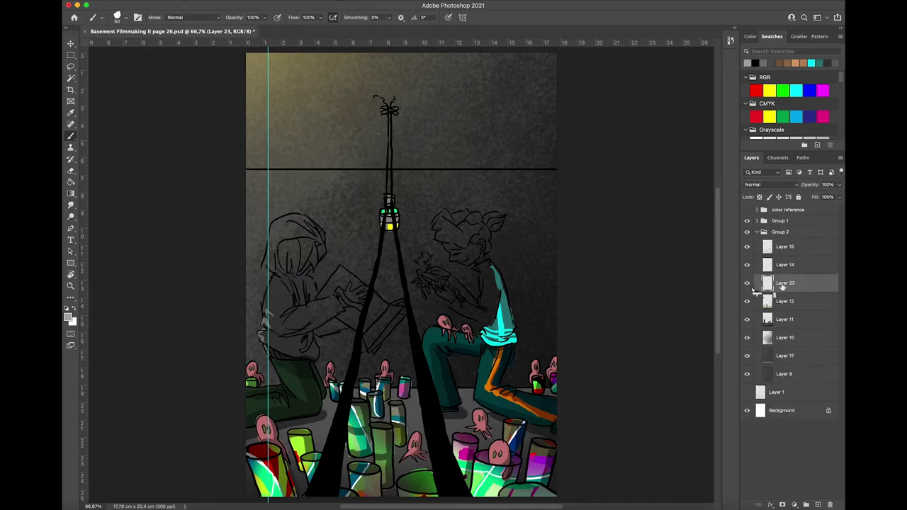
click(784, 319)
scroll(376, 283, left, 2)
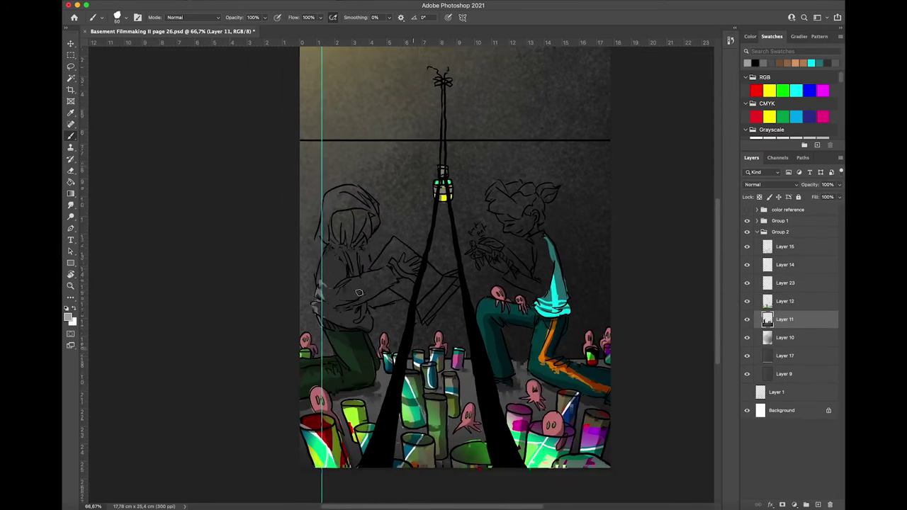
scroll(376, 283, up, 5)
alt+click(300, 347)
key(l)
mouse_move(341, 325)
mouse_down()
mouse_move(402, 312)
mouse_move(368, 250)
mouse_move(344, 231)
mouse_move(360, 149)
mouse_move(322, 109)
mouse_move(260, 154)
mouse_move(259, 207)
mouse_move(339, 325)
mouse_up()
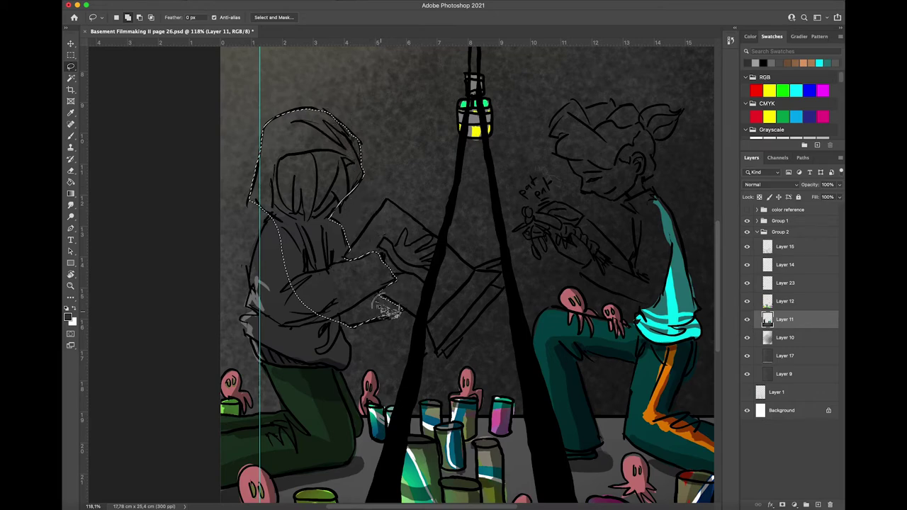
key(g)
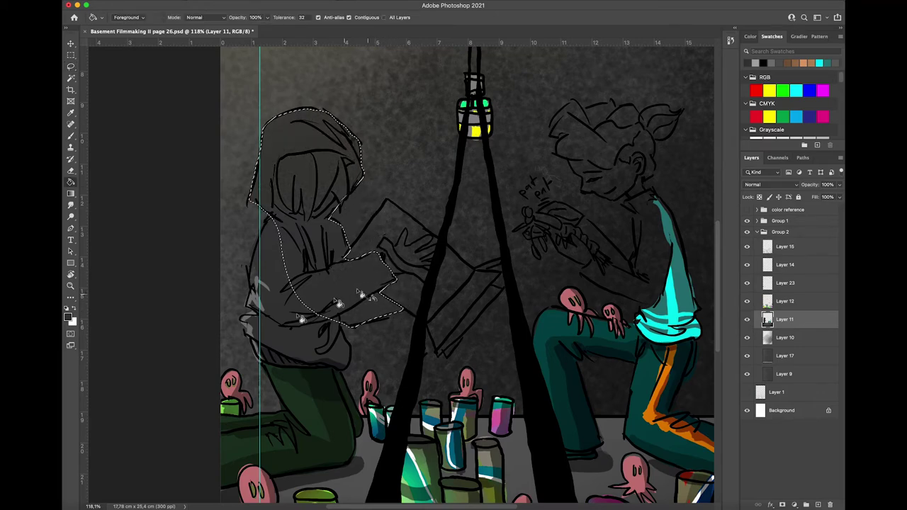
key(b)
alt+click(256, 323)
mouse_move(252, 199)
mouse_down()
mouse_move(265, 135)
mouse_move(321, 107)
mouse_up()
mouse_move(260, 197)
mouse_down()
mouse_move(276, 117)
mouse_move(255, 232)
mouse_move(301, 110)
mouse_move(328, 111)
mouse_up()
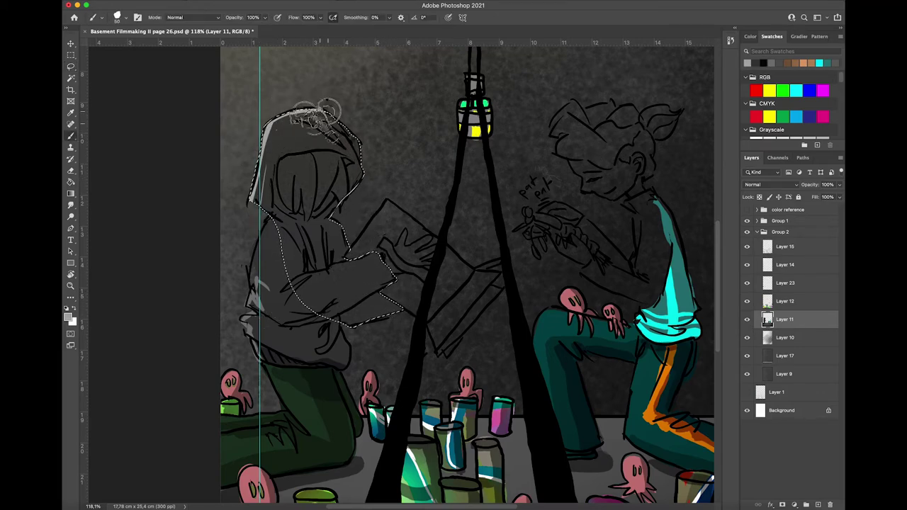
key(super+z)
key(super+z)
key(super+z)
Brush mid-grey highlights sampled from the jacket along the hooded figure's hood, sleeve and back, and clear the selection.
key(i)
click(256, 301)
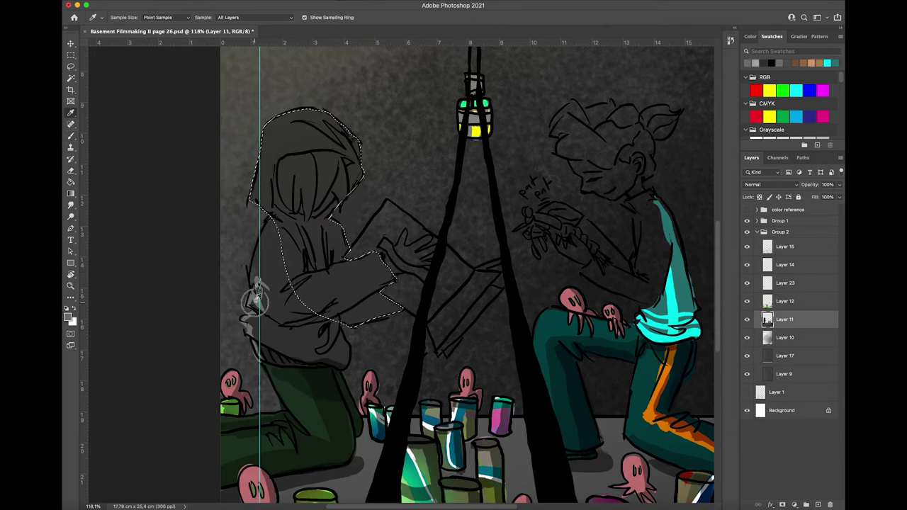
key(b)
mouse_move(253, 198)
mouse_down()
mouse_move(281, 122)
mouse_move(314, 108)
mouse_move(321, 118)
mouse_up()
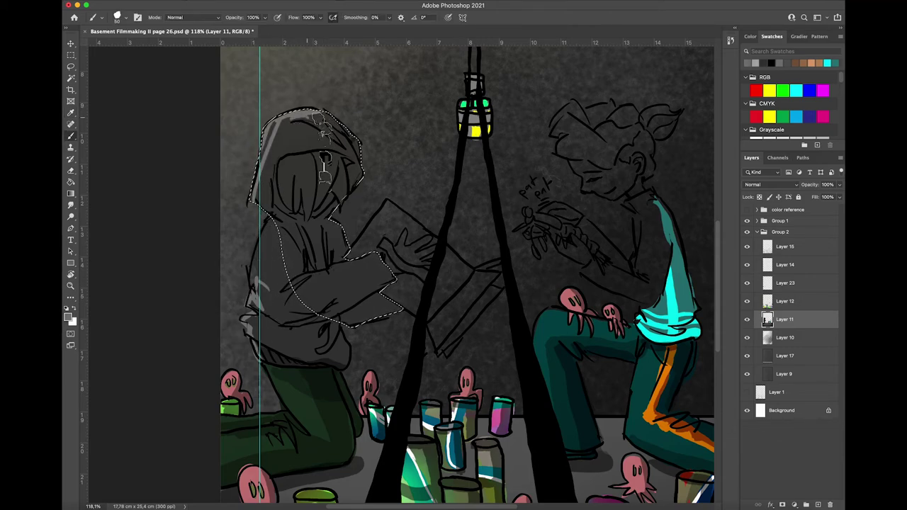
drag(291, 289, 350, 266)
key(l)
click(336, 232)
key(b)
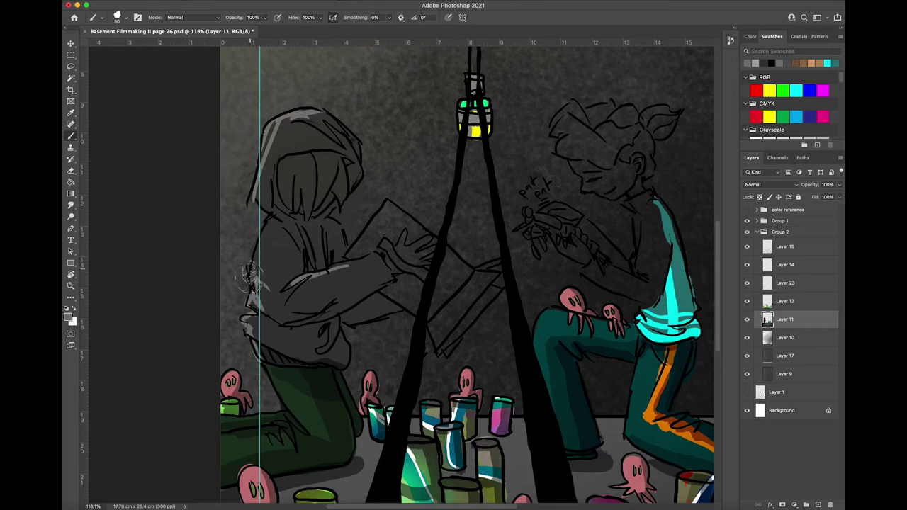
drag(250, 279, 269, 222)
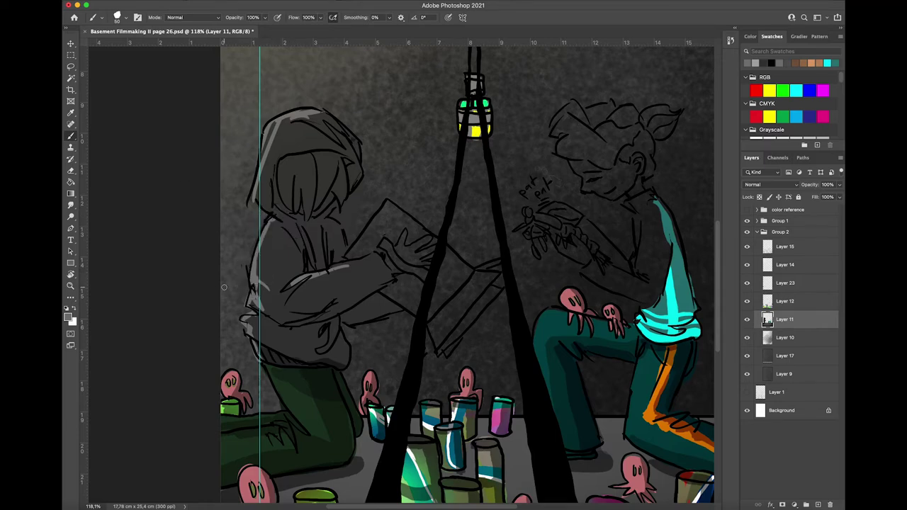
Show color ref 1 in the color reference group, sample the hooded character's skin and hair colours, and hide the group again.
click(747, 209)
click(756, 210)
click(747, 315)
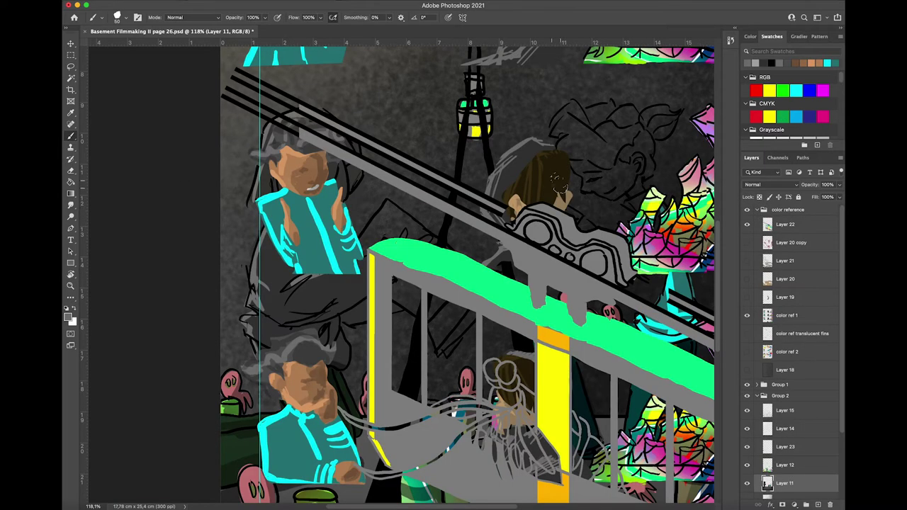
key(i)
click(520, 190)
click(514, 202)
key(b)
click(772, 210)
click(756, 210)
click(747, 210)
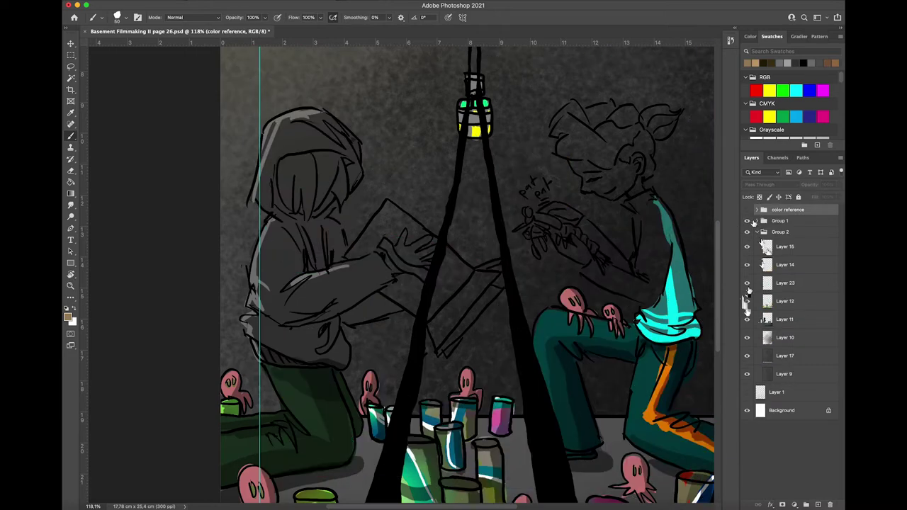
Brush the tan skin tone onto the hooded figure's face on Layer 11.
click(776, 320)
click(748, 302)
click(747, 302)
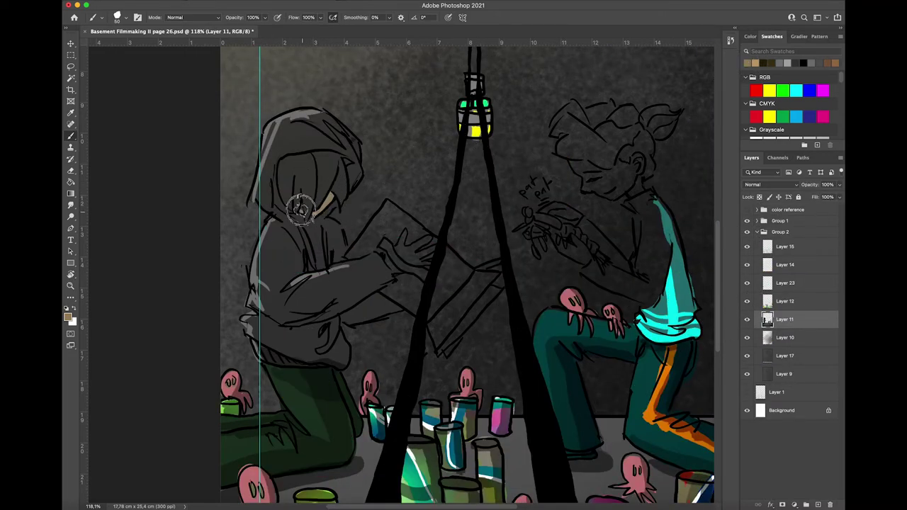
Outline the hooded figure's hair, fill it with brown, brush tonal streaks into it, and clear the selection.
key(l)
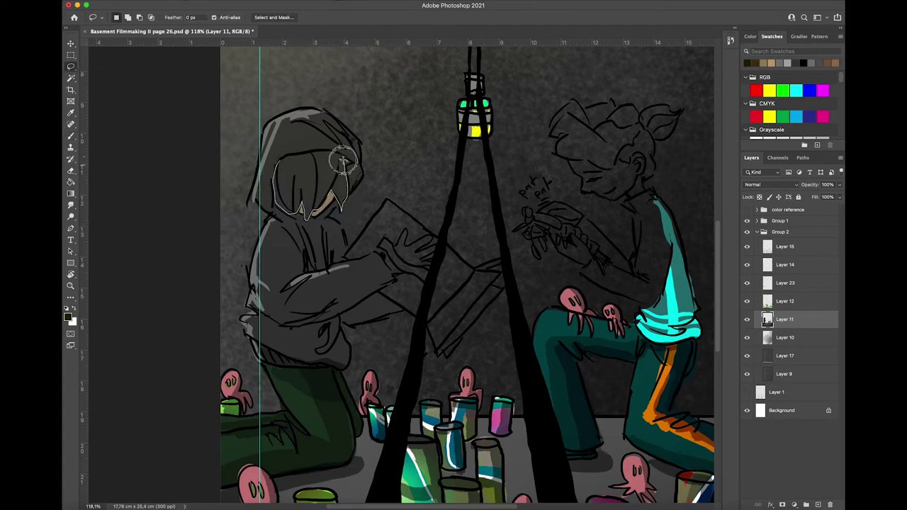
mouse_move(343, 162)
mouse_down()
mouse_move(303, 154)
mouse_move(277, 166)
mouse_move(304, 155)
mouse_up()
key(g)
click(315, 185)
click(336, 199)
key(b)
mouse_move(285, 196)
mouse_down()
mouse_move(291, 165)
mouse_move(304, 206)
mouse_move(298, 170)
mouse_move(310, 154)
mouse_move(333, 199)
mouse_move(363, 155)
mouse_up()
mouse_move(286, 162)
mouse_down()
mouse_move(309, 170)
mouse_move(292, 163)
mouse_move(291, 186)
mouse_move(286, 170)
mouse_up()
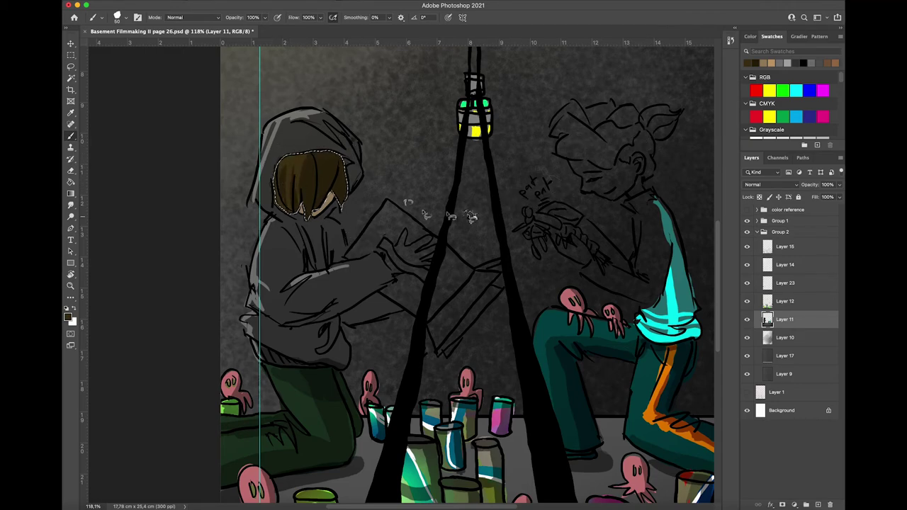
key(l)
key(super+d)
Brush the hooded figure's hand with tan skin tones, and save the document.
key(b)
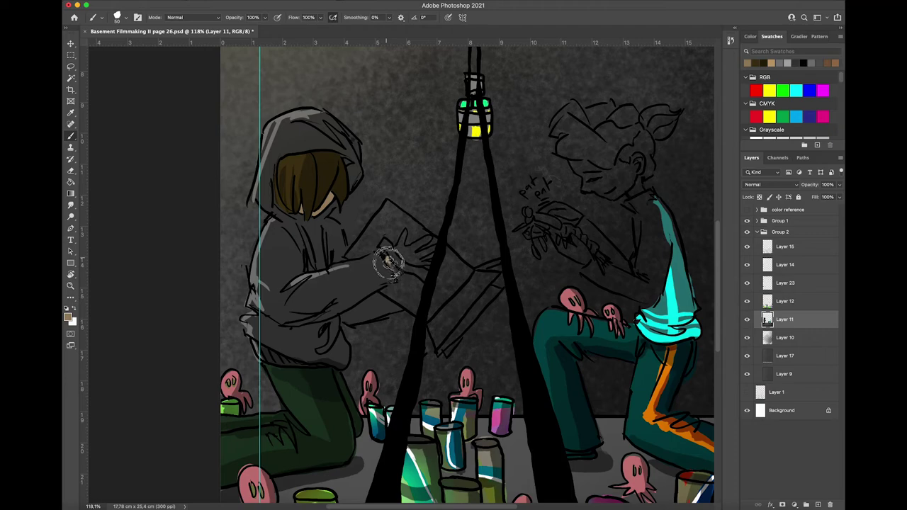
mouse_move(388, 264)
mouse_down()
mouse_move(397, 247)
mouse_move(417, 243)
mouse_move(430, 263)
mouse_move(426, 252)
mouse_move(405, 255)
mouse_move(418, 242)
mouse_up()
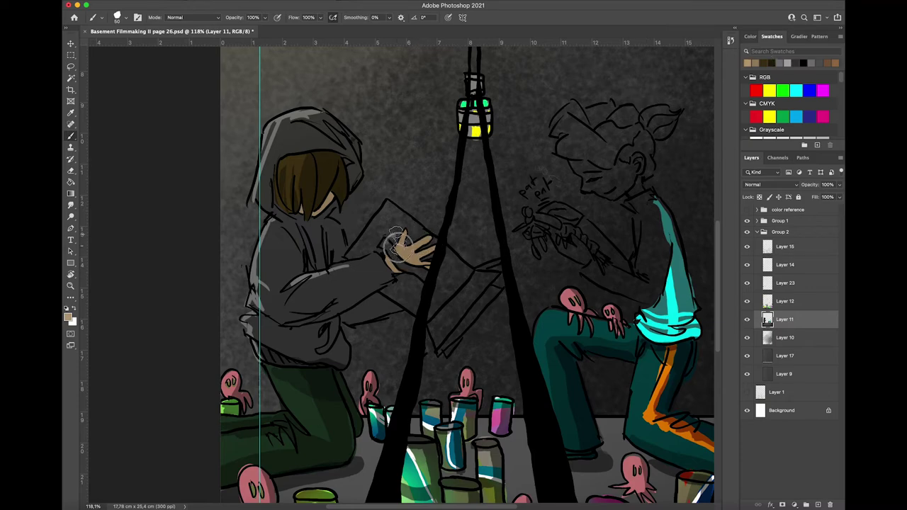
drag(401, 234, 425, 238)
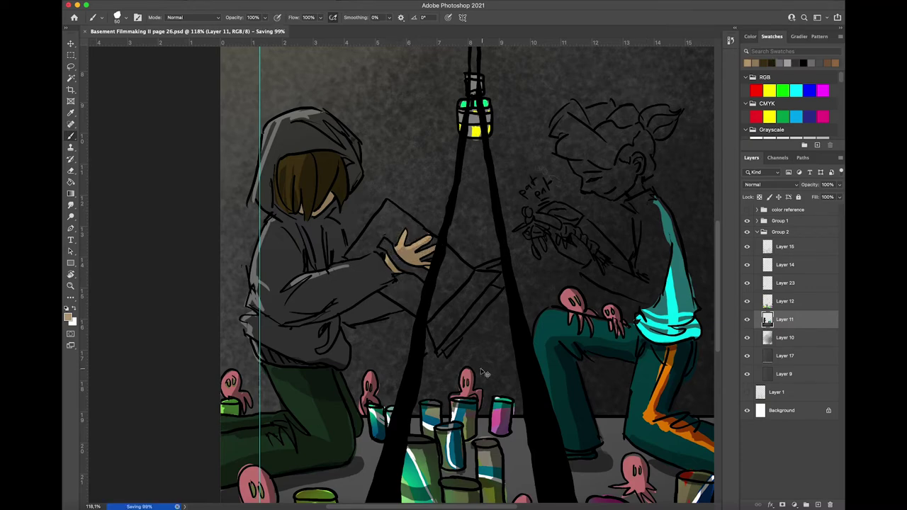
Switch to Layer 12 and brush olive green into the eyes of the octopus behind the hooded figure's legs.
scroll(396, 283, right, 15)
scroll(348, 228, left, 15)
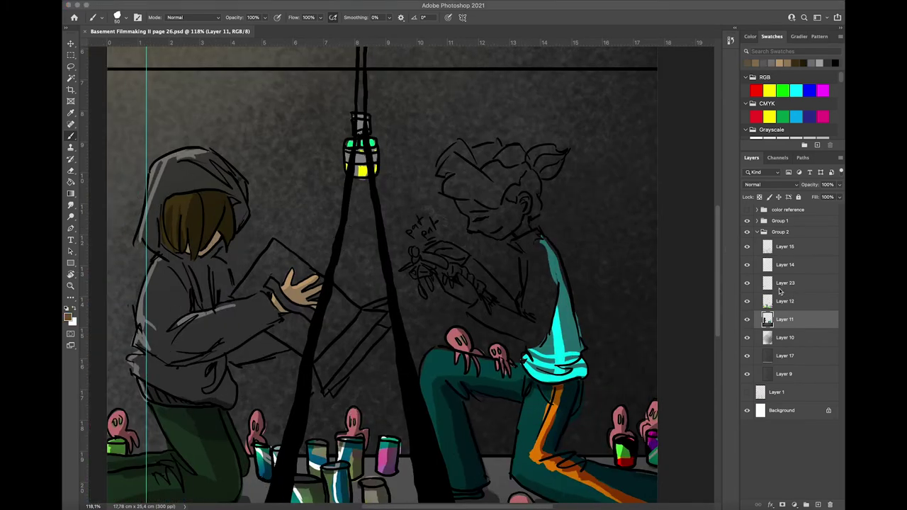
click(747, 284)
click(747, 284)
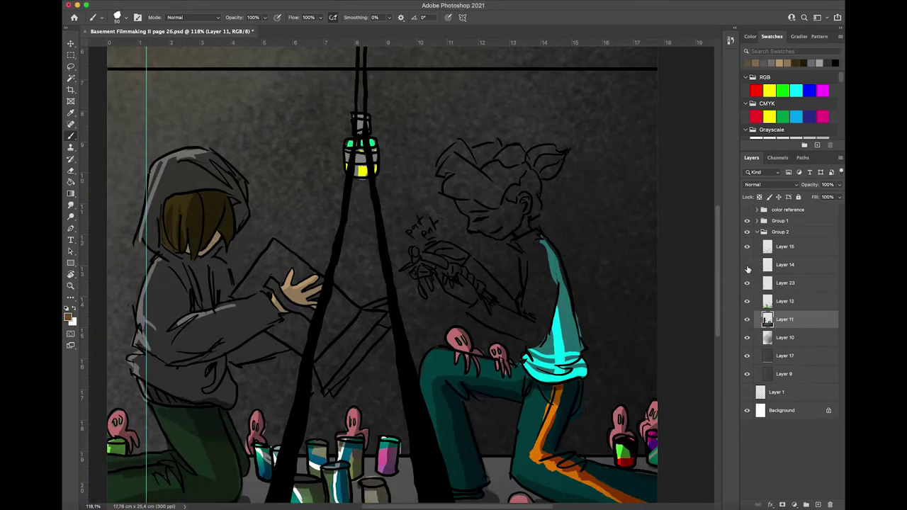
click(807, 301)
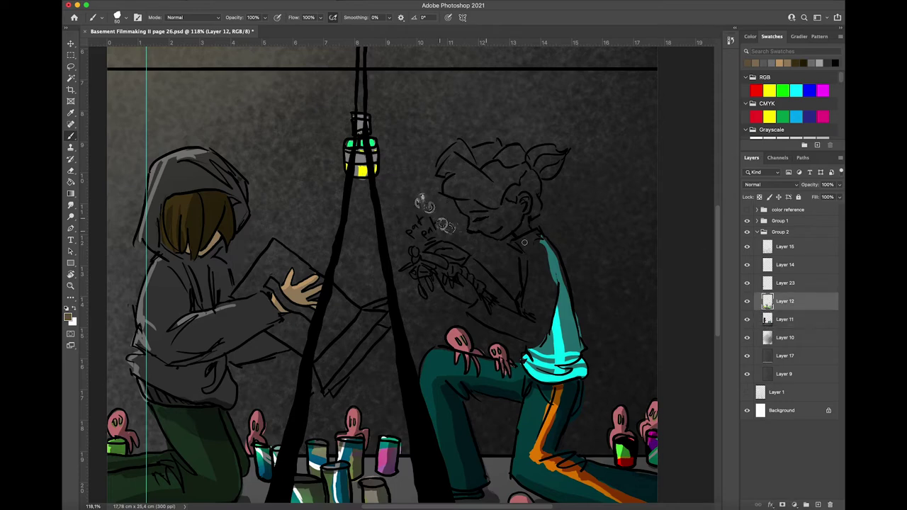
scroll(585, 301, up, 5)
scroll(571, 298, left, 10)
alt+click(211, 335)
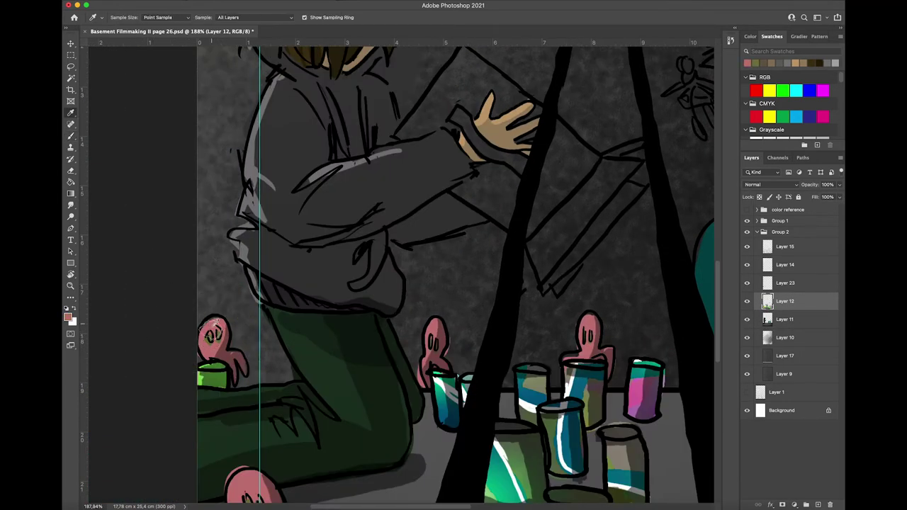
click(755, 63)
scroll(208, 328, down, 10)
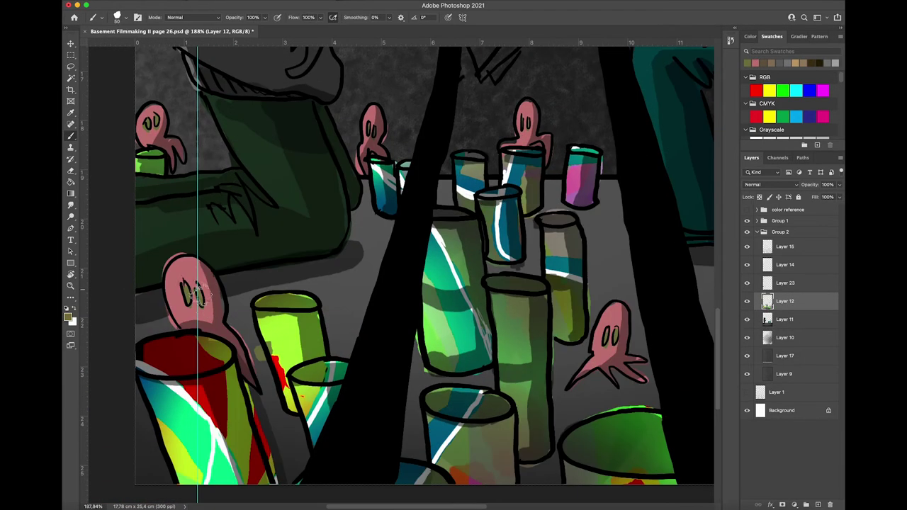
Touch up the octopuses' heads in pink and brush olive green into their eyes on Layer 12.
click(755, 63)
alt+click(149, 130)
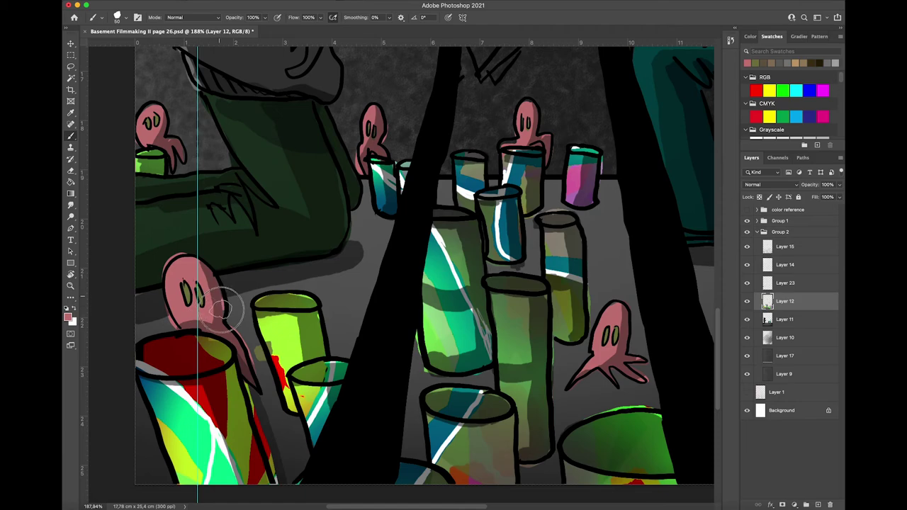
scroll(188, 295, right, 5)
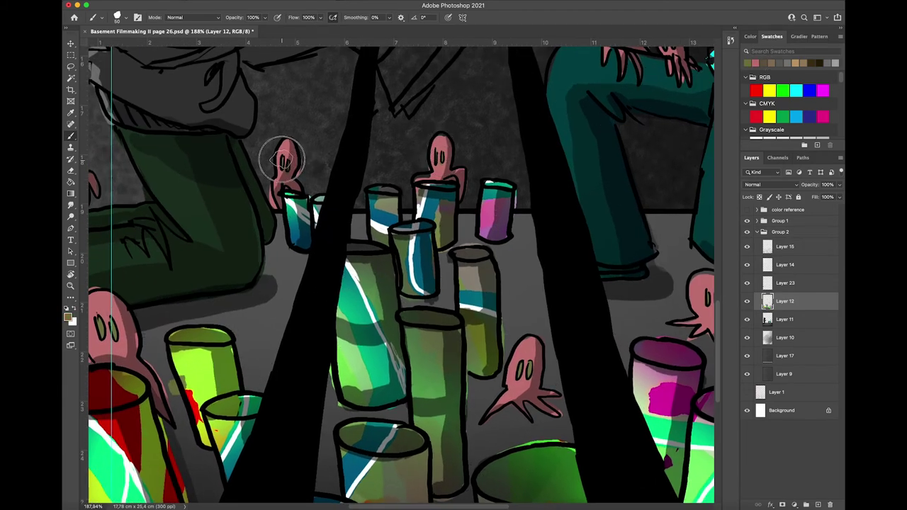
alt+click(435, 157)
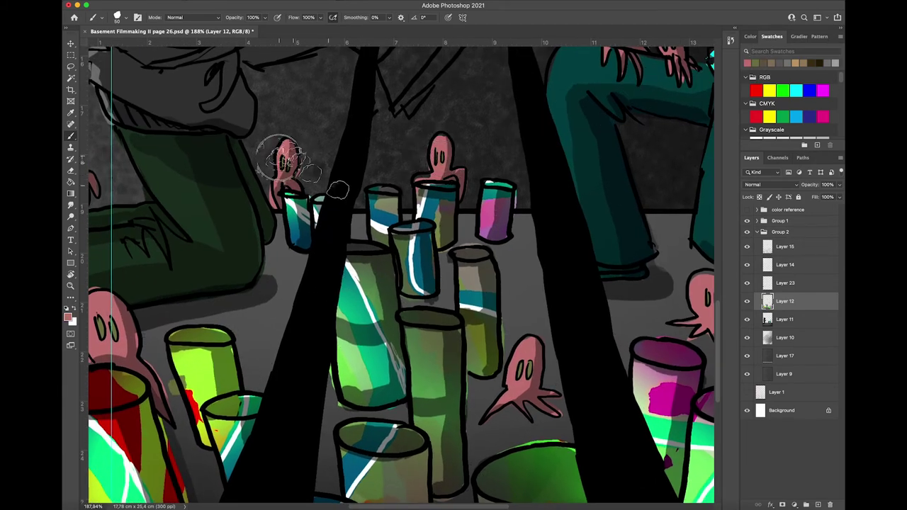
scroll(276, 157, right, 15)
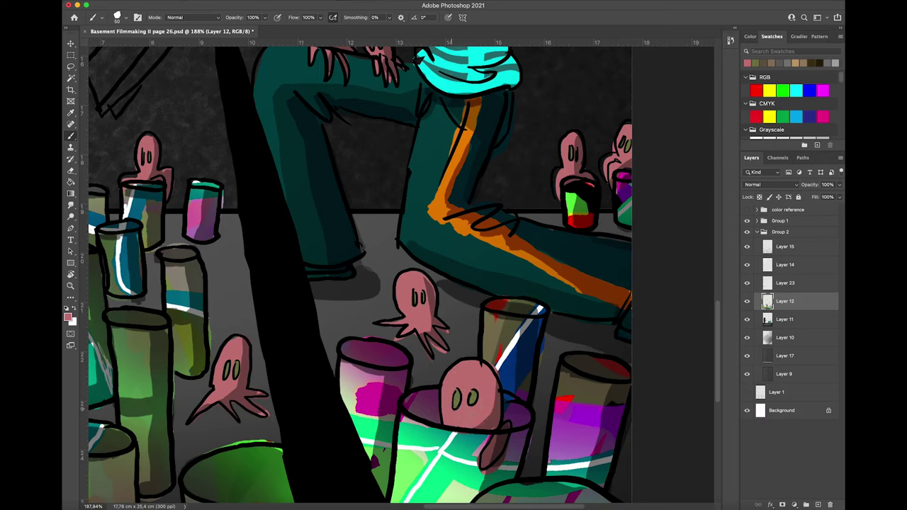
scroll(647, 339, down, 5)
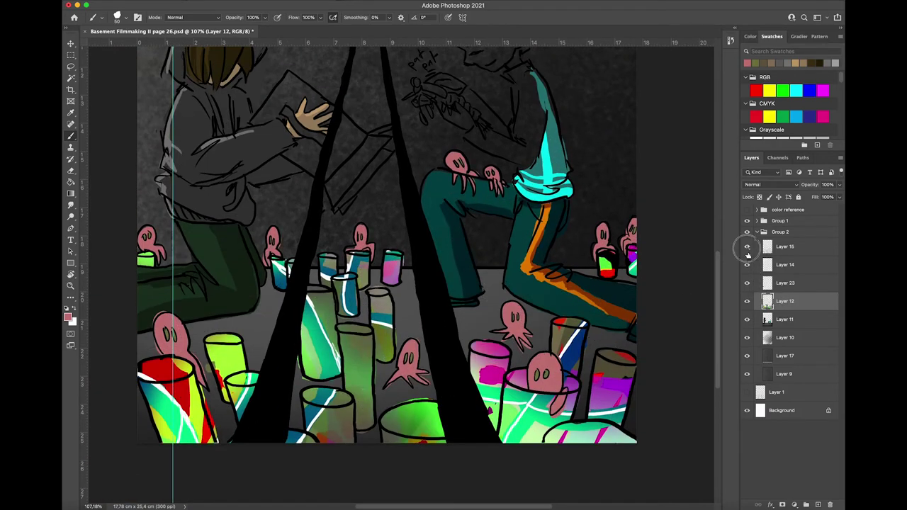
Add a new layer at the top of Group 2, lower its opacity to 40%, and choose black as the brush colour.
click(815, 243)
click(818, 505)
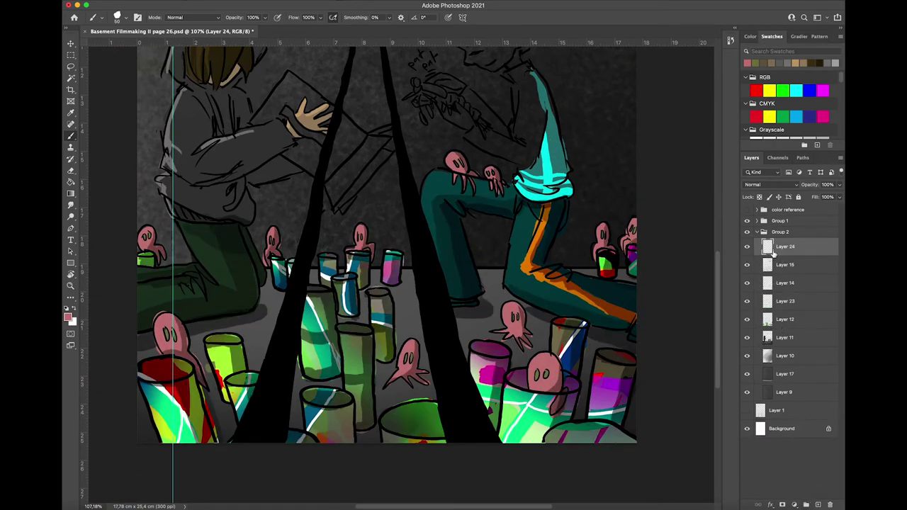
click(797, 323)
click(790, 249)
click(751, 37)
click(762, 139)
click(840, 185)
drag(840, 197, 813, 198)
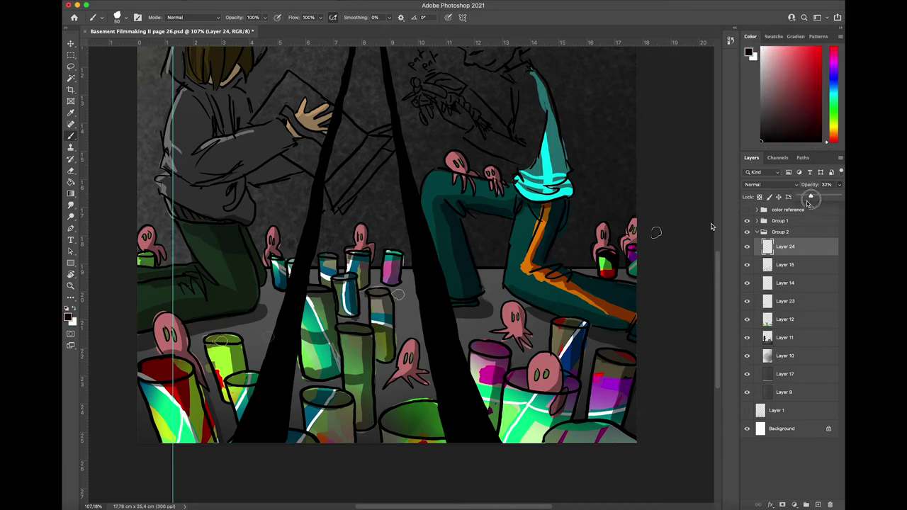
click(191, 342)
Brush translucent black shadows along the shaded sides of the octopuses on Layer 24.
scroll(253, 349, up, 5)
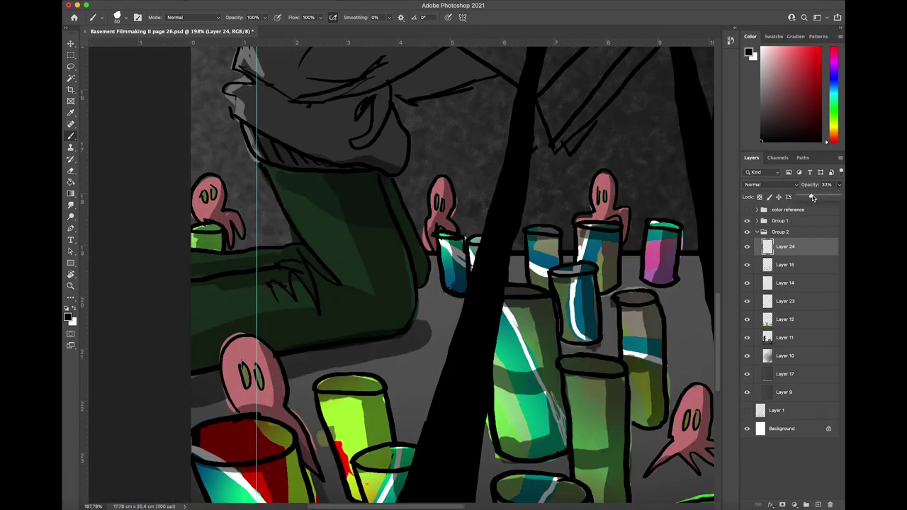
scroll(278, 396, up, 5)
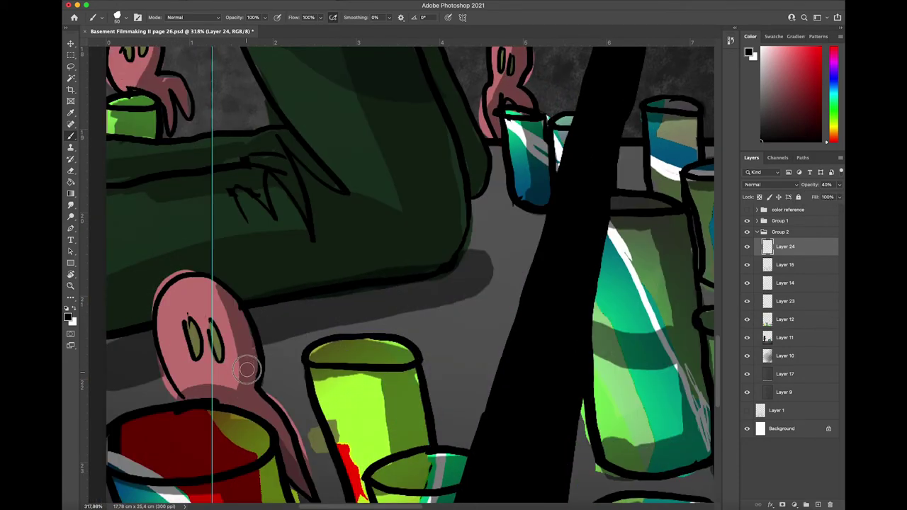
scroll(306, 379, up, 5)
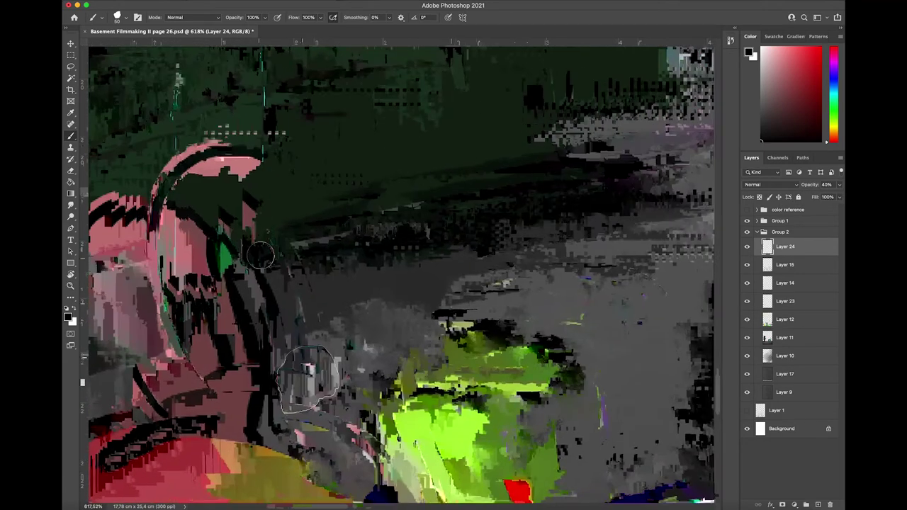
drag(327, 317, 340, 368)
scroll(406, 360, down, 5)
scroll(405, 359, right, 10)
scroll(405, 359, down, 3)
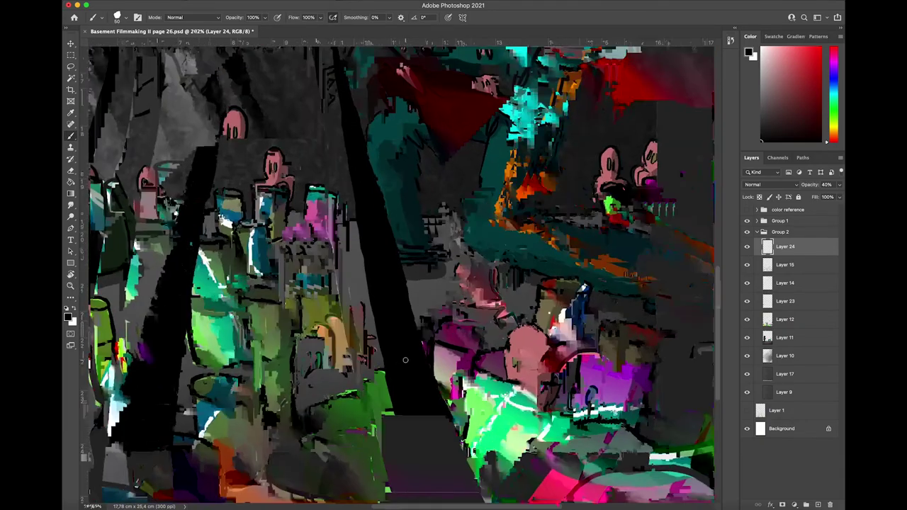
scroll(404, 359, right, 5)
scroll(404, 360, up, 8)
drag(277, 211, 309, 298)
key(super+z)
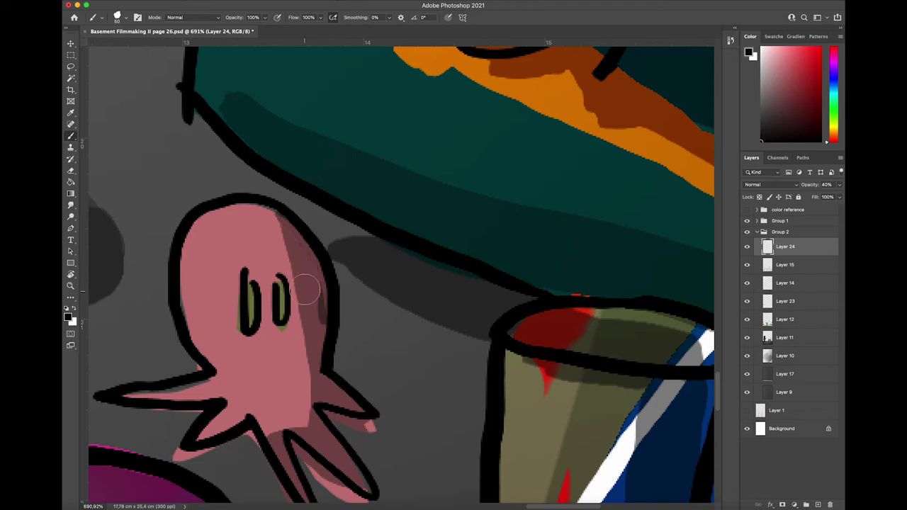
scroll(313, 309, down, 8)
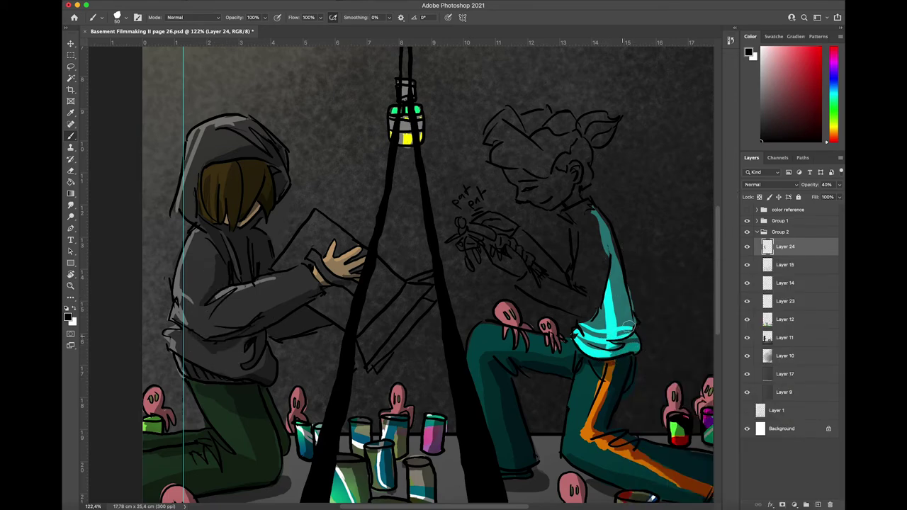
drag(629, 324, 589, 204)
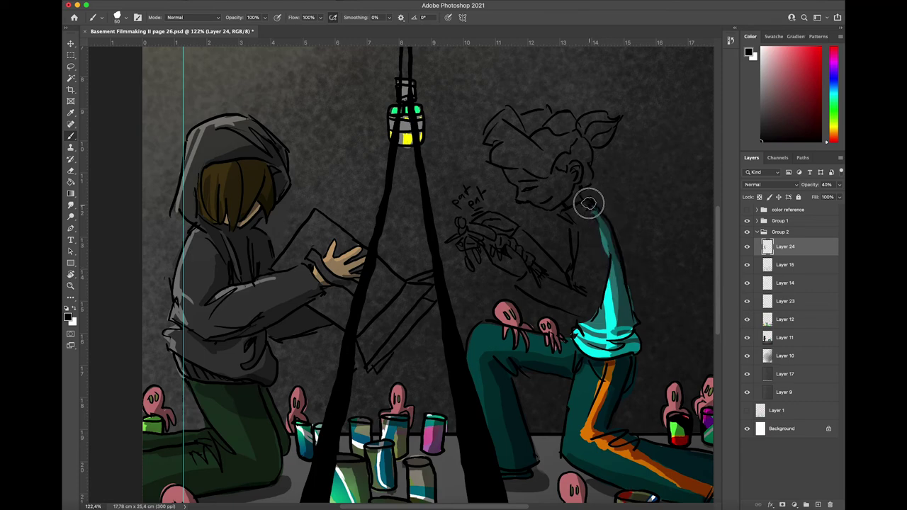
Add a layer beneath Layer 11 and sample the skin tones and teal and cyan jacket colours from the color reference group.
click(772, 339)
super+click(817, 505)
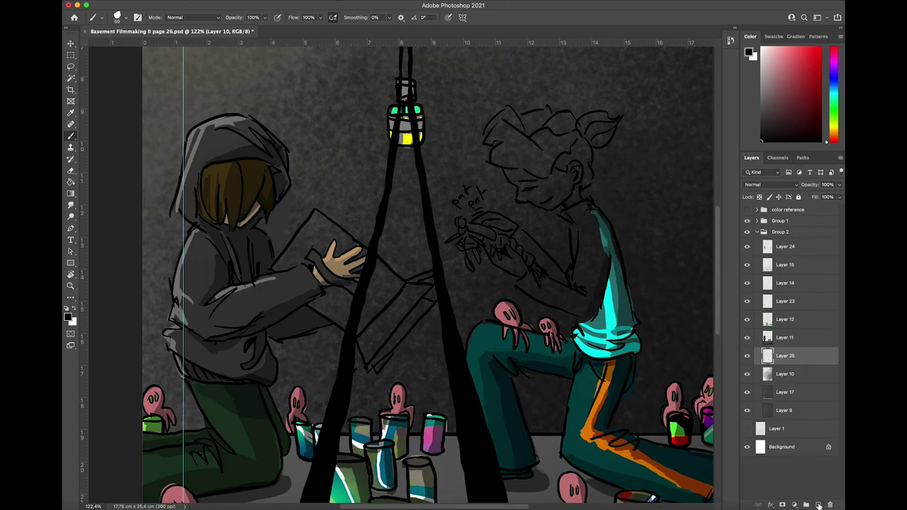
click(747, 210)
key(i)
click(195, 159)
click(206, 365)
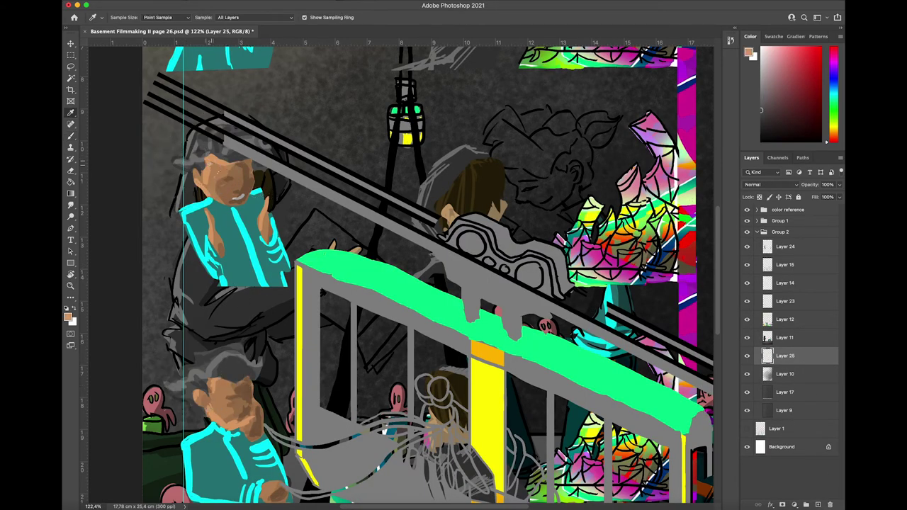
click(246, 216)
click(240, 225)
click(772, 37)
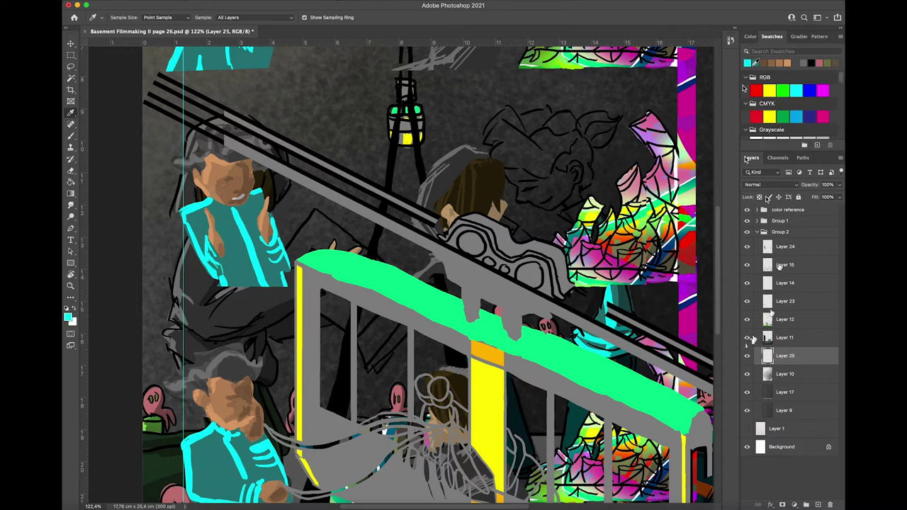
key(b)
click(747, 209)
Outline the kneeling figure's jacket and sleeves with the Lasso and fill the selection with teal on Layer 25.
scroll(644, 210, up, 2)
click(756, 64)
key(l)
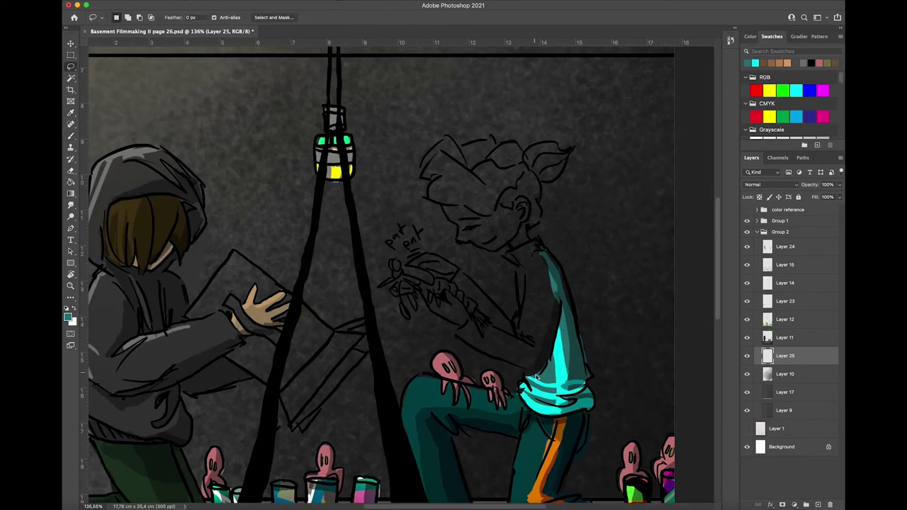
drag(468, 323, 457, 272)
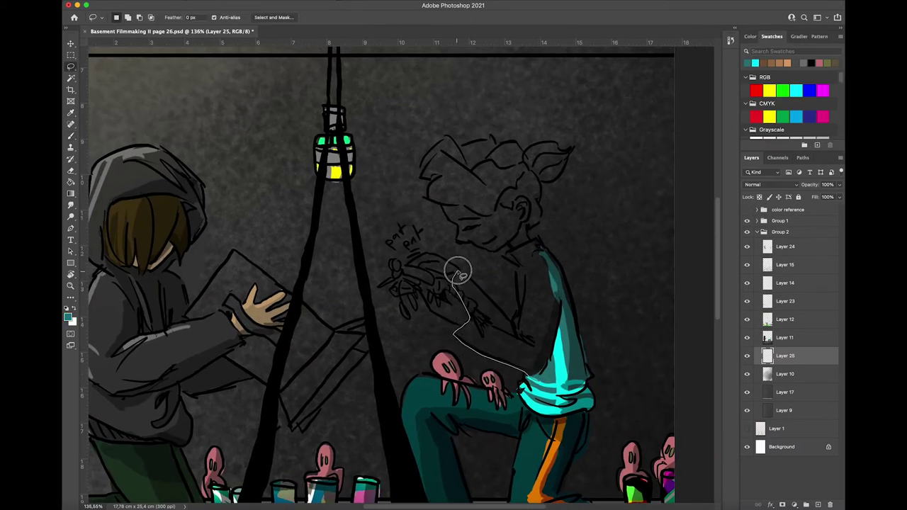
mouse_move(513, 323)
mouse_down()
mouse_move(502, 255)
mouse_move(546, 259)
mouse_move(580, 375)
mouse_up()
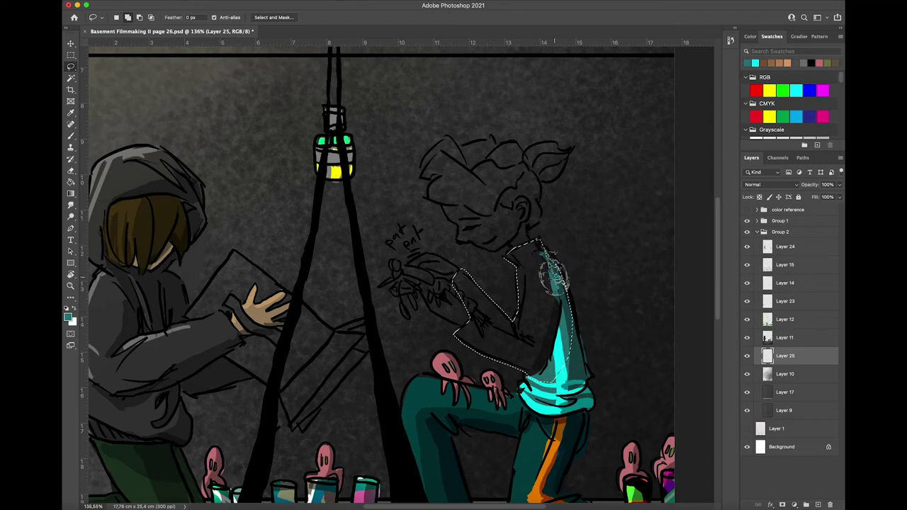
mouse_move(572, 301)
mouse_down()
mouse_move(576, 335)
mouse_move(548, 351)
mouse_up()
key(g)
click(504, 317)
Brush cyan stripes and highlights onto the jacket's cuffs, collar, sleeves and front, and clear the selection.
click(755, 64)
key(b)
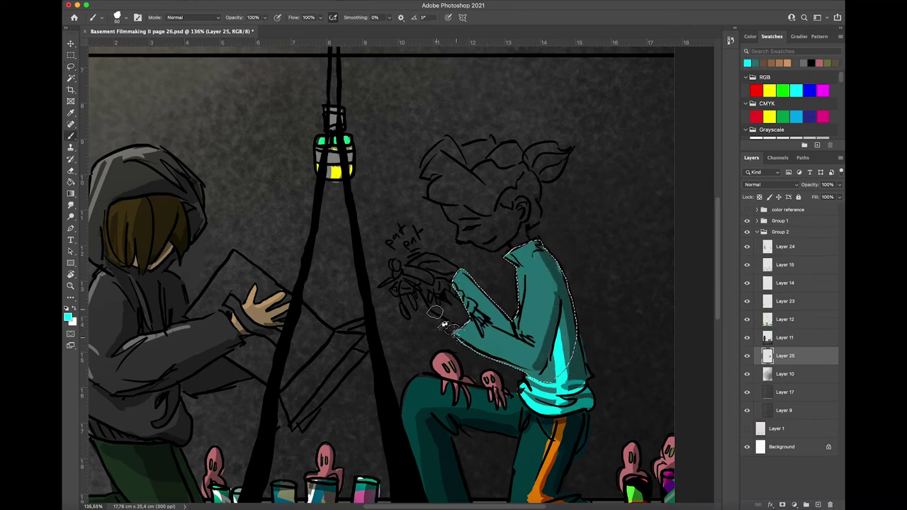
mouse_move(453, 330)
mouse_down()
mouse_move(471, 346)
mouse_move(489, 324)
mouse_up()
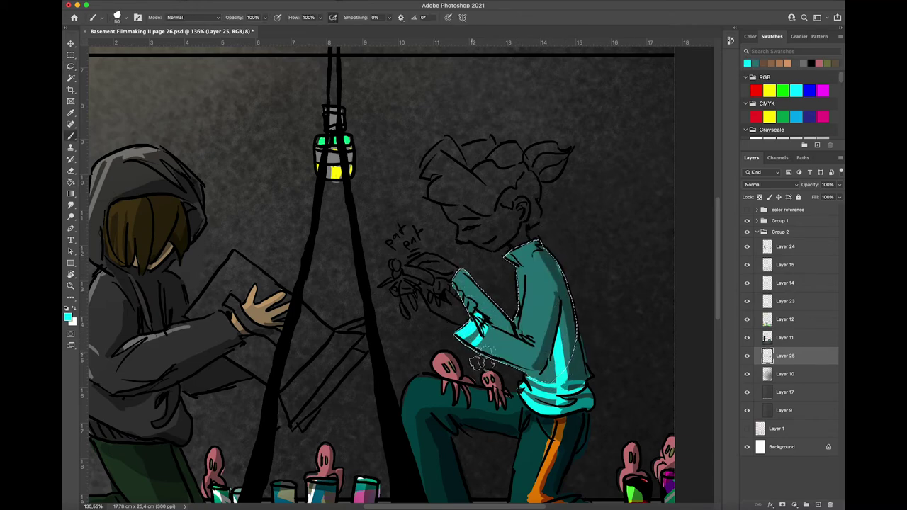
mouse_move(448, 298)
mouse_down()
mouse_move(483, 286)
mouse_move(522, 321)
mouse_move(506, 261)
mouse_move(519, 301)
mouse_up()
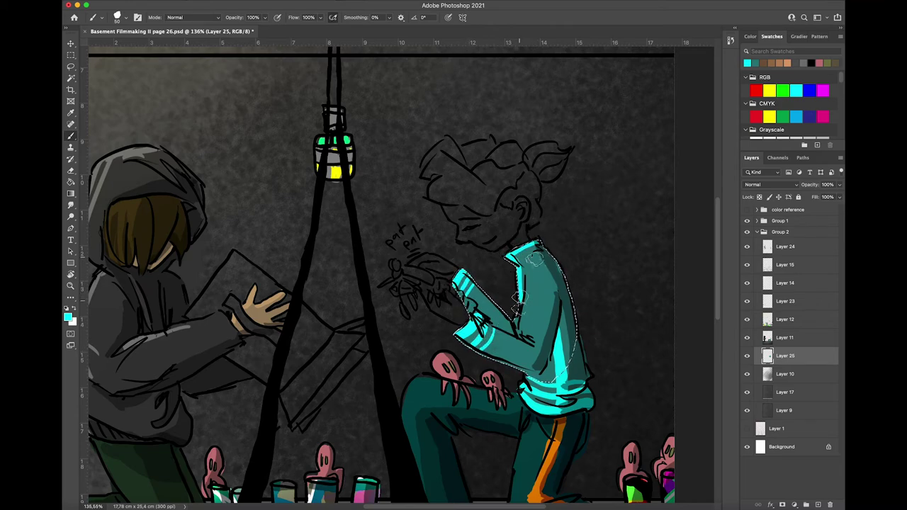
mouse_move(533, 253)
mouse_down()
mouse_move(529, 337)
mouse_move(521, 325)
mouse_move(529, 346)
mouse_move(475, 322)
mouse_move(528, 345)
mouse_up()
drag(477, 279, 511, 316)
key(l)
click(584, 249)
Merge Layer 11 down into Layer 25 and add a new layer beneath it.
right_click(816, 343)
click(807, 347)
click(808, 354)
click(817, 505)
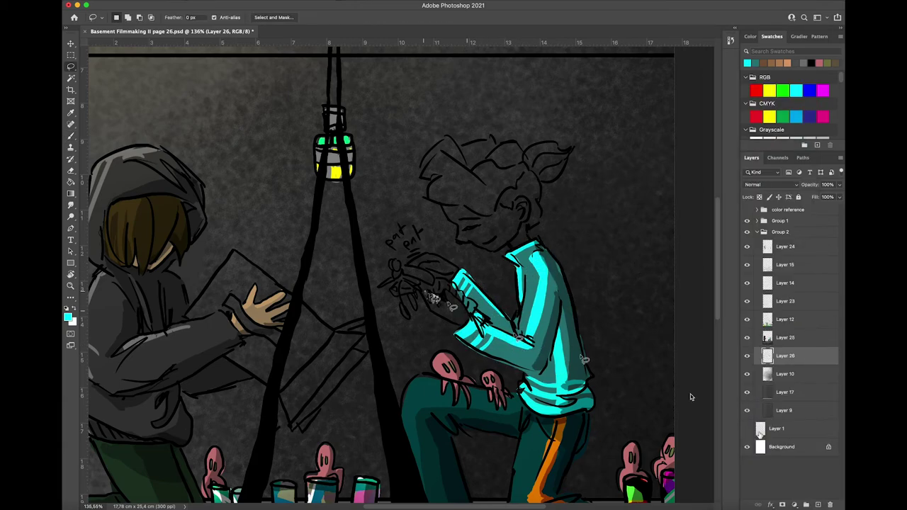
Outline the kneeling figure's hands and face with the Lasso and fill both areas with the brown skin tone.
drag(454, 327, 441, 314)
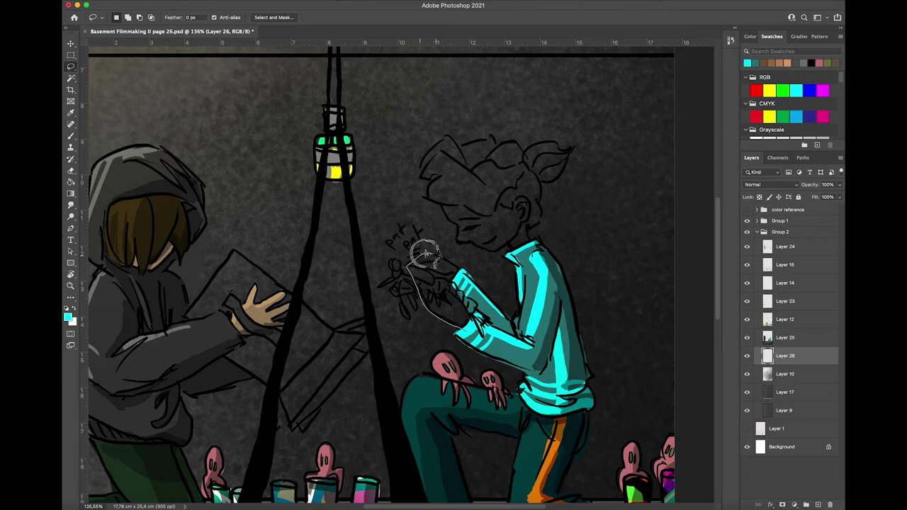
drag(483, 335, 462, 329)
mouse_move(509, 243)
mouse_down()
mouse_move(459, 241)
mouse_move(475, 190)
mouse_move(528, 236)
mouse_move(458, 241)
mouse_up()
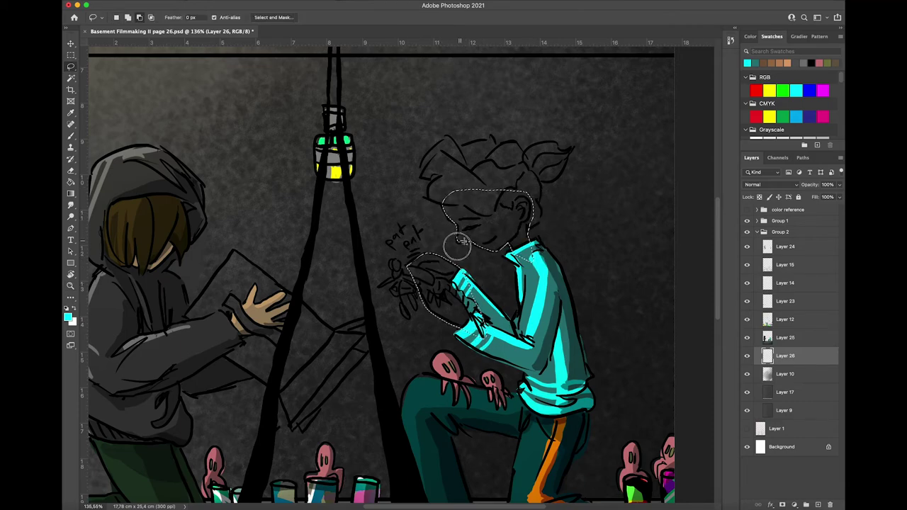
key(g)
click(779, 63)
click(489, 222)
click(445, 291)
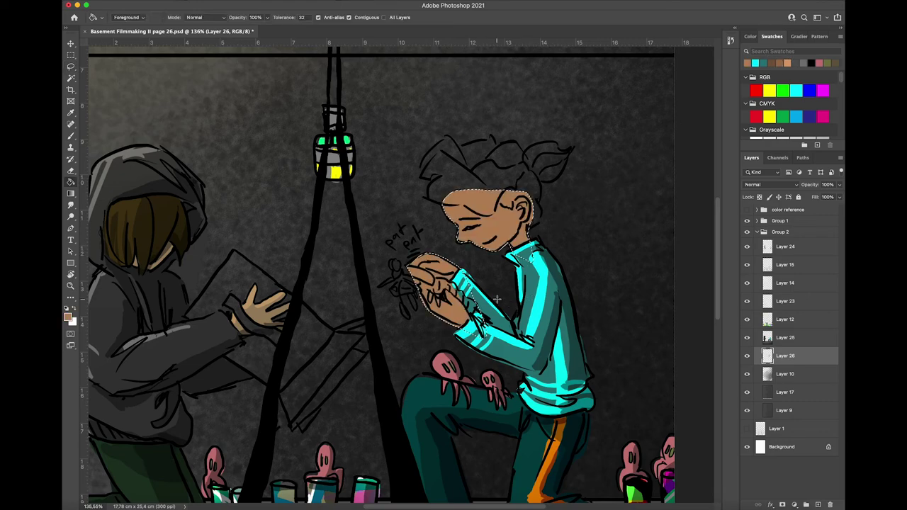
Brush a lighter skin tone along the front of the kneeling figure's face and darker brown shading across the cheek.
key(b)
click(787, 63)
drag(440, 198, 457, 239)
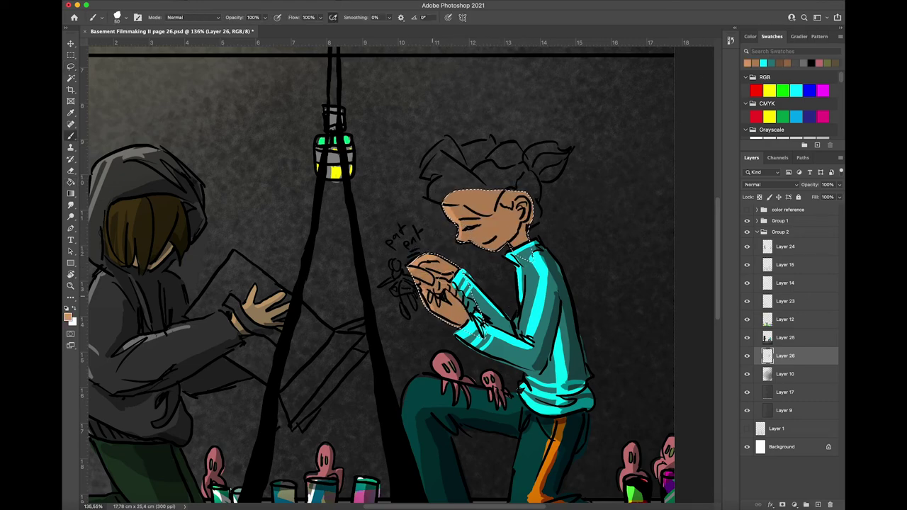
click(773, 65)
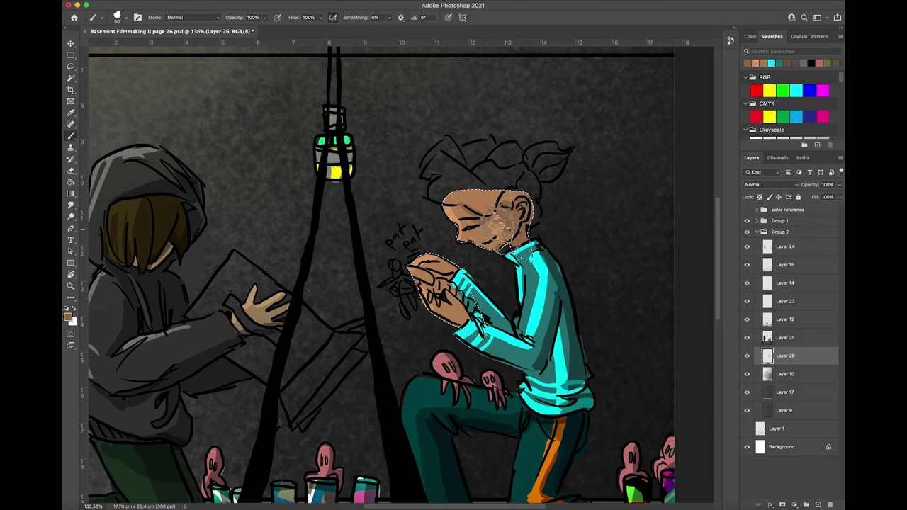
Shade the kneeling figure's hands with brown skin tones, clear the selection, and save the document.
click(787, 63)
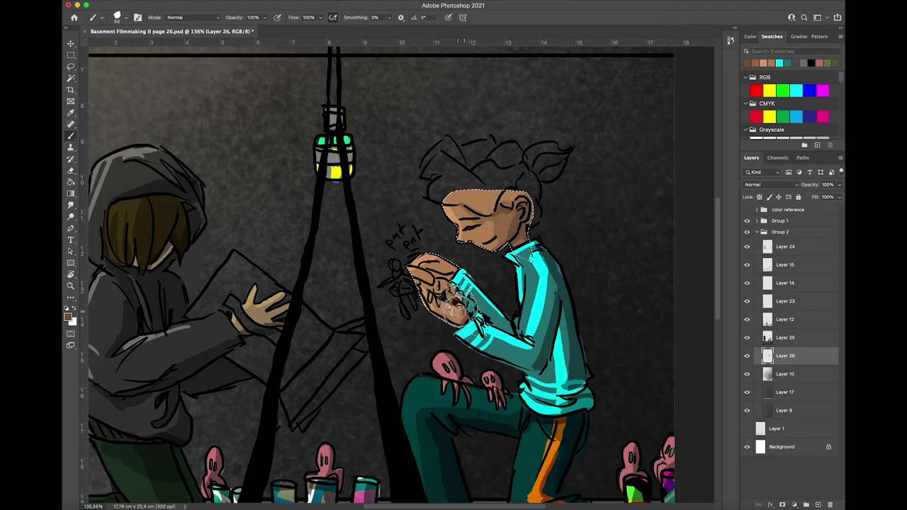
click(756, 63)
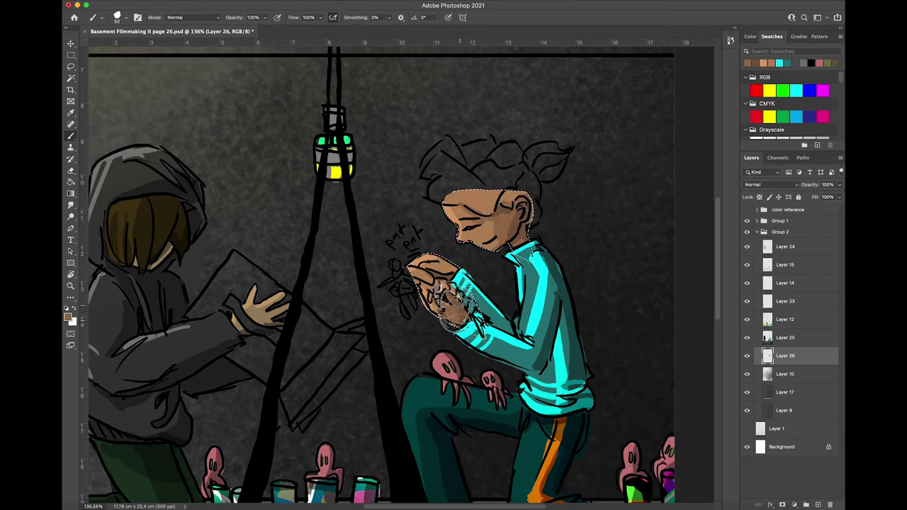
key(ctrl+z)
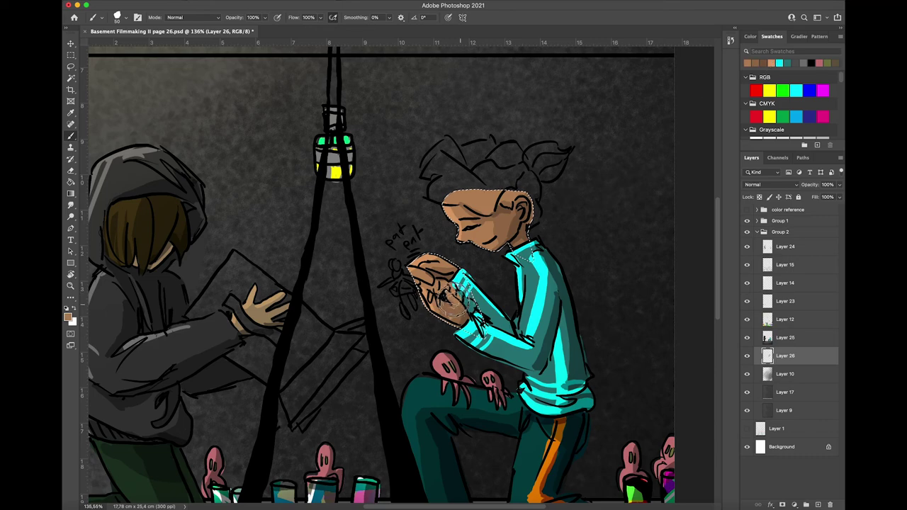
key(ctrl+z)
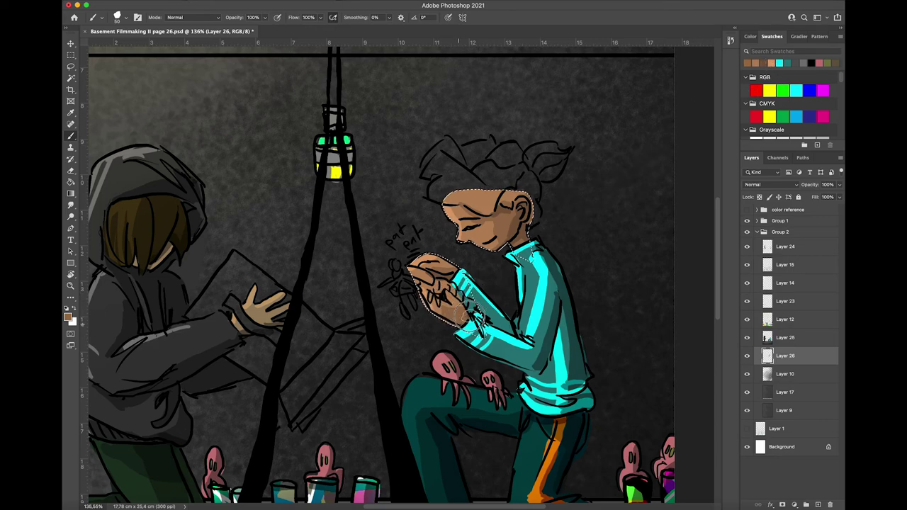
key(super+d)
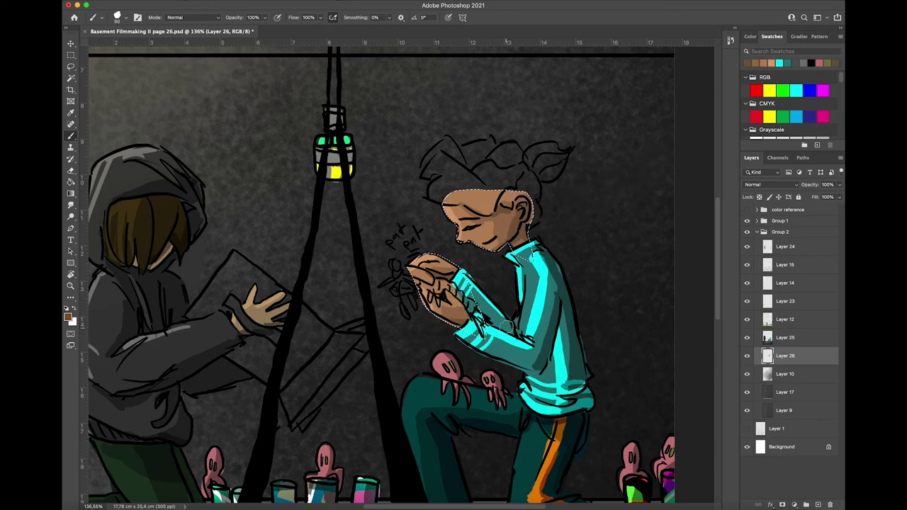
key(super+s)
Outline the kneeling figure's hair with the Lasso, fill it with dark grey, and brush lighter grey highlights into it.
key(l)
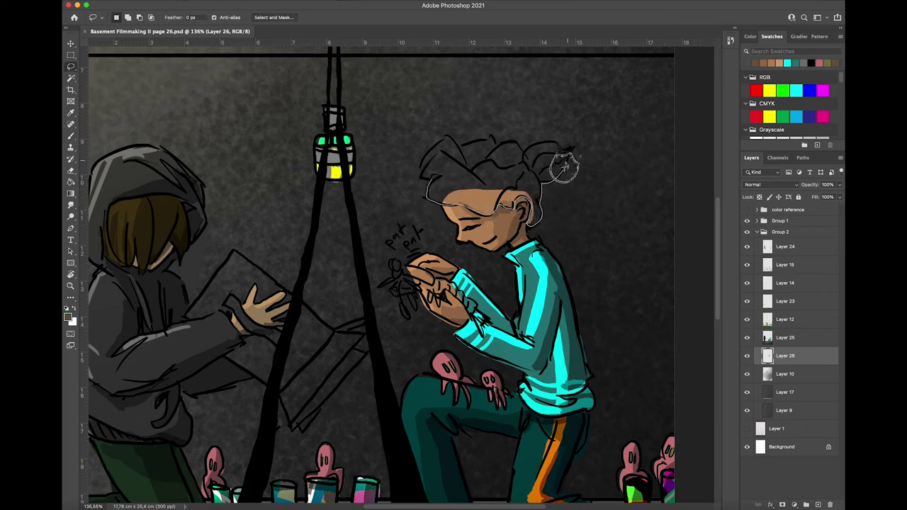
mouse_move(564, 166)
mouse_down()
mouse_move(554, 142)
mouse_move(527, 148)
mouse_move(438, 136)
mouse_move(420, 164)
mouse_move(496, 205)
mouse_up()
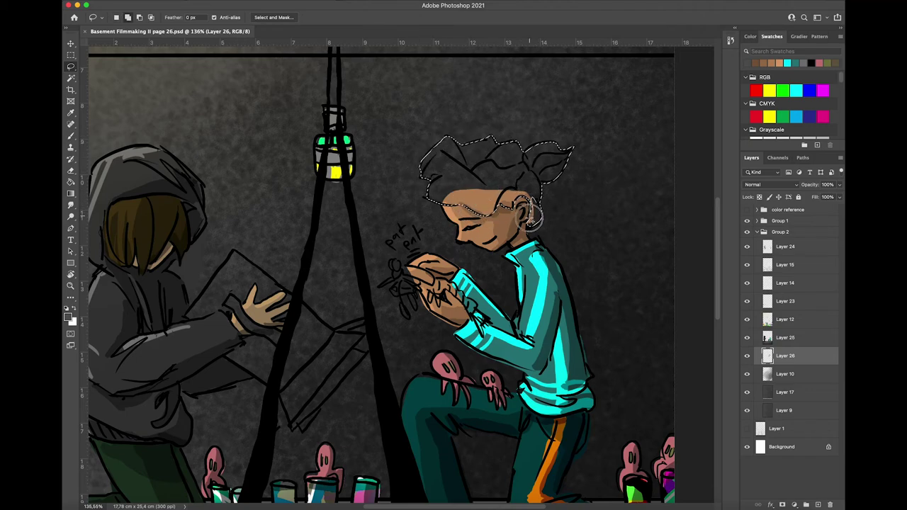
key(g)
click(488, 205)
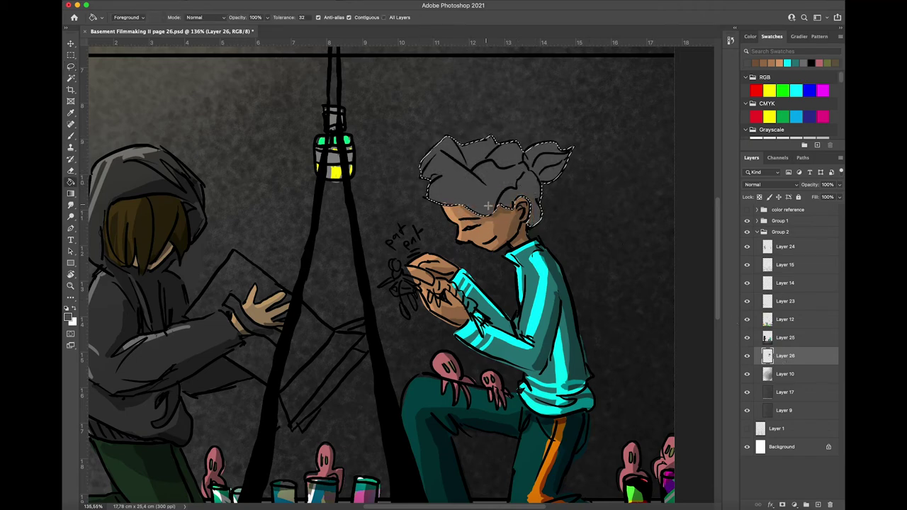
key(b)
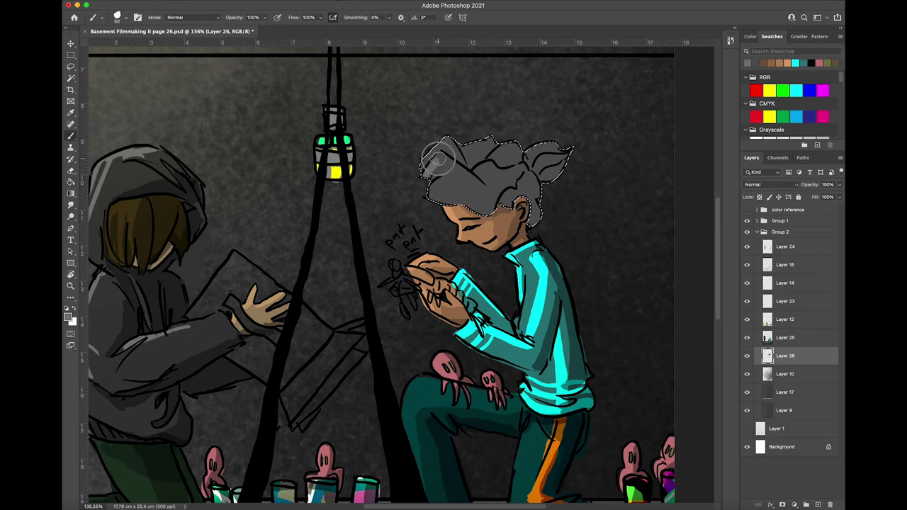
mouse_move(437, 160)
mouse_down()
mouse_move(478, 174)
mouse_move(492, 161)
mouse_move(520, 166)
mouse_move(507, 195)
mouse_move(568, 149)
mouse_move(535, 175)
mouse_move(507, 152)
mouse_move(432, 177)
mouse_move(503, 163)
mouse_up()
Merge Layer 25 down into Layer 26 and make Layer 12 the active layer.
key(super+minus)
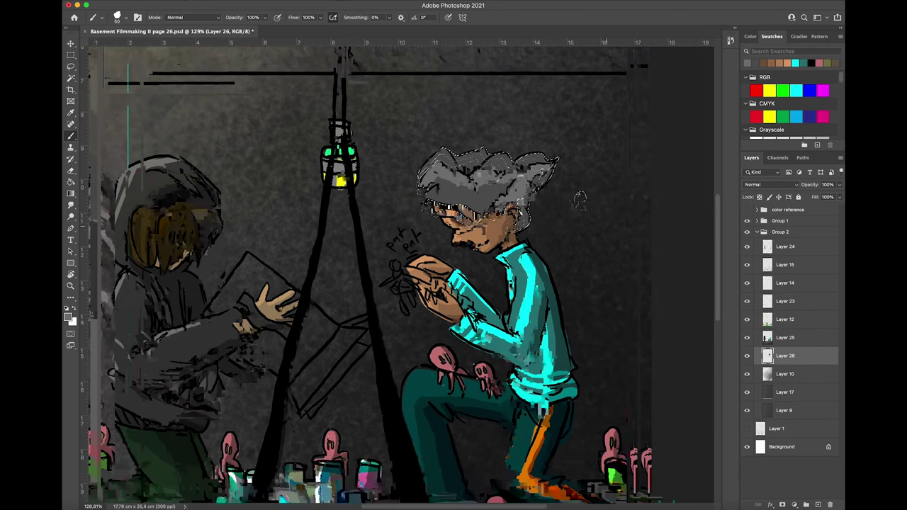
scroll(579, 201, down, 3)
key(l)
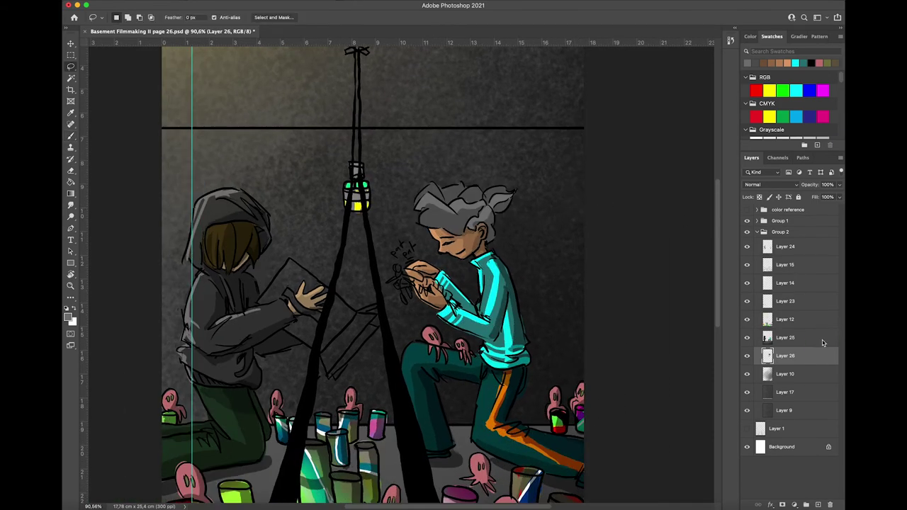
right_click(823, 343)
click(763, 360)
click(757, 324)
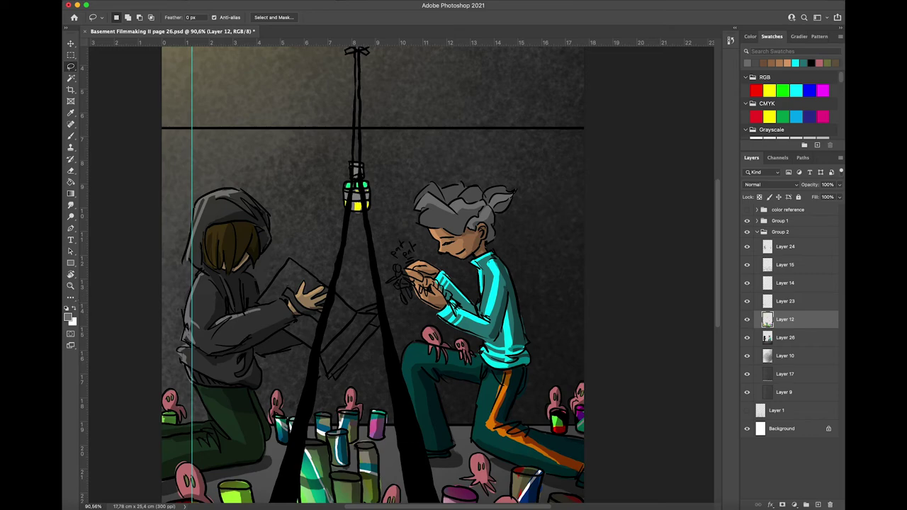
Switch to Basement Filmmaking II page 24.psd and sample the shrimp's blue, purple, white, green, brown, orange, yellow and red colours with the Eyedropper.
key(super+Tab)
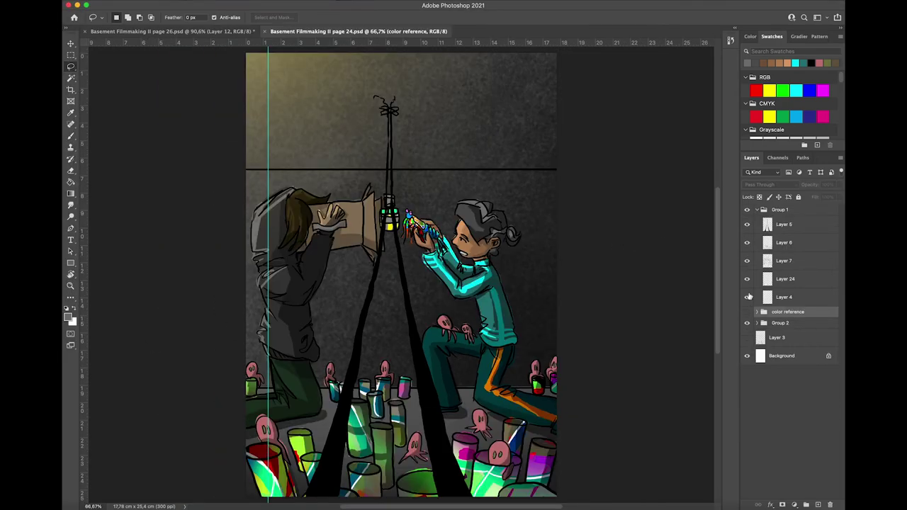
click(757, 323)
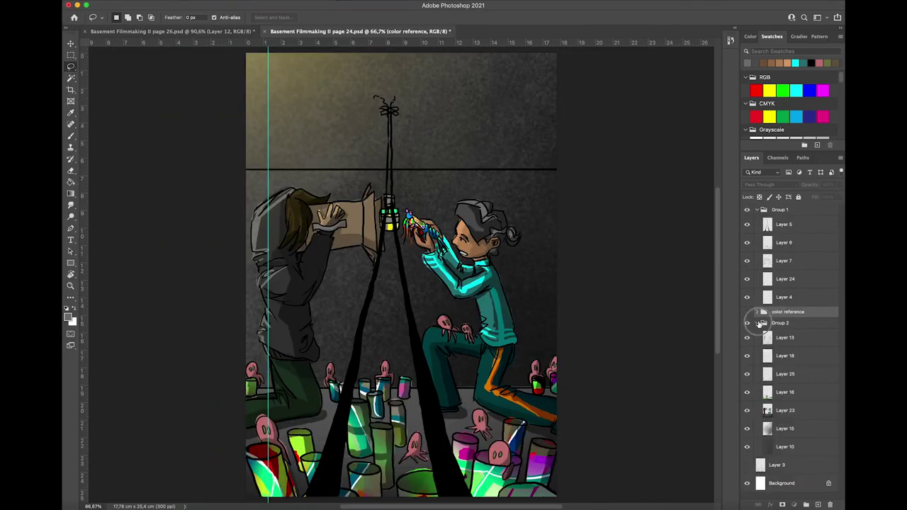
click(757, 323)
scroll(404, 206, up, 5)
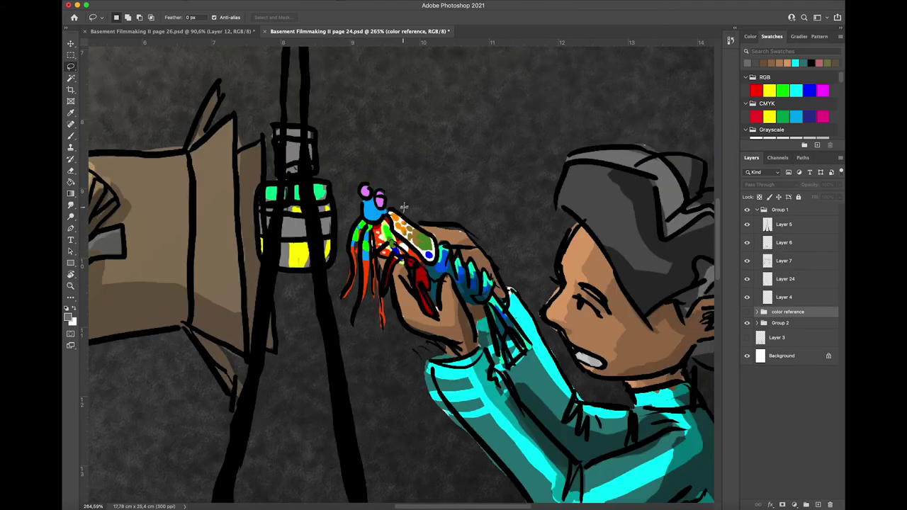
key(i)
click(369, 200)
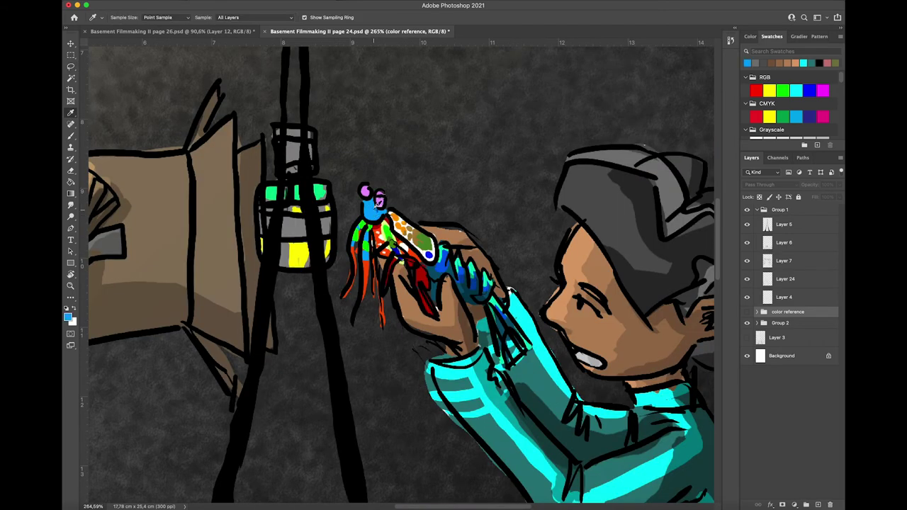
click(404, 222)
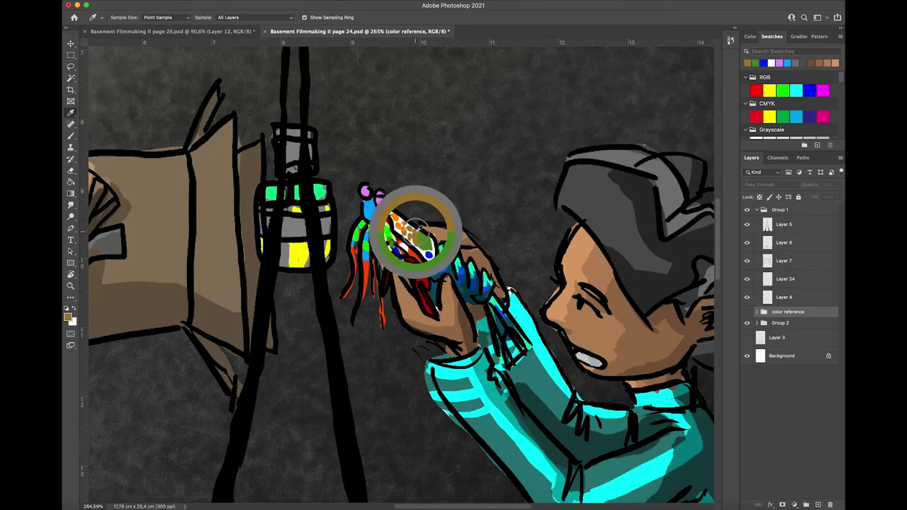
click(374, 245)
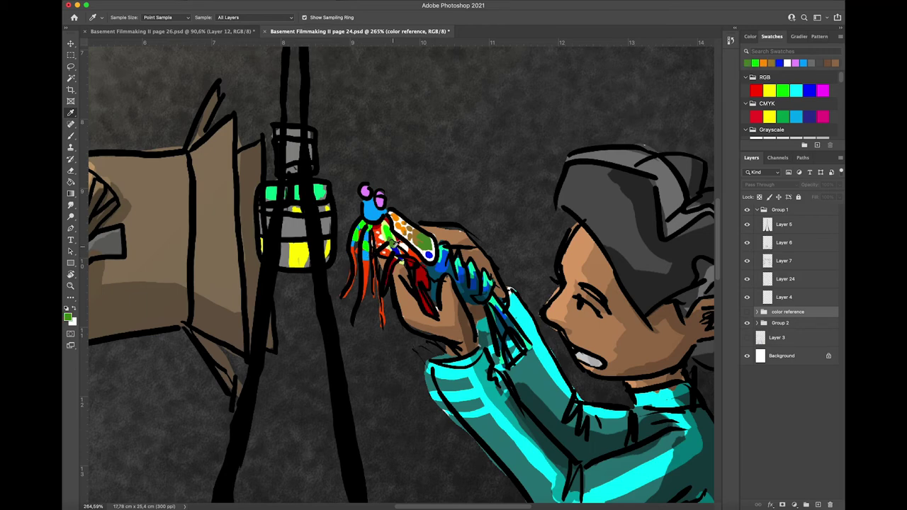
click(394, 284)
click(404, 241)
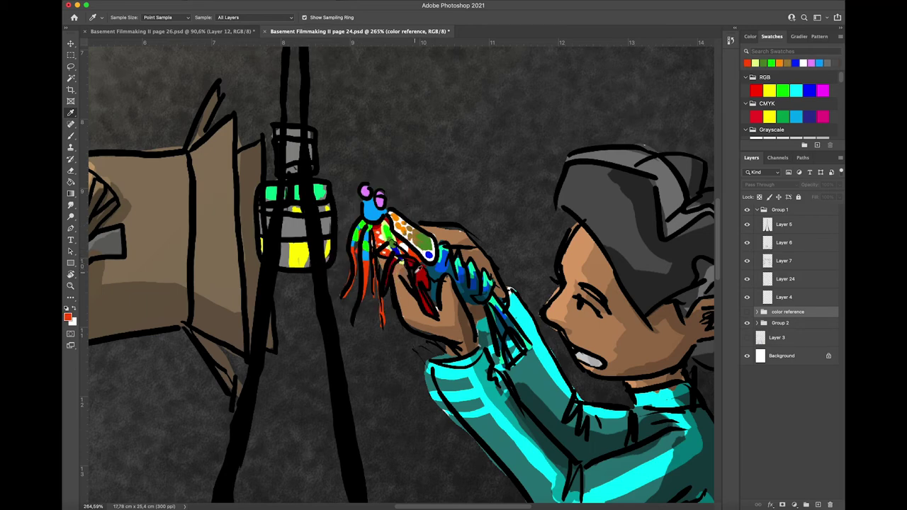
click(421, 277)
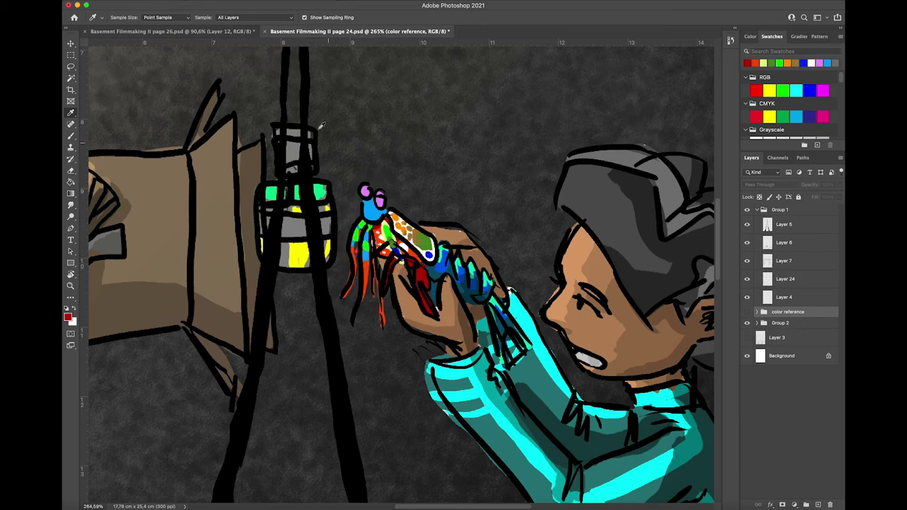
Return to page 26 and brush the held shrimp's eyes purple, its head light blue, and its back shell white with a dark blue spot.
click(170, 32)
scroll(430, 272, up, 10)
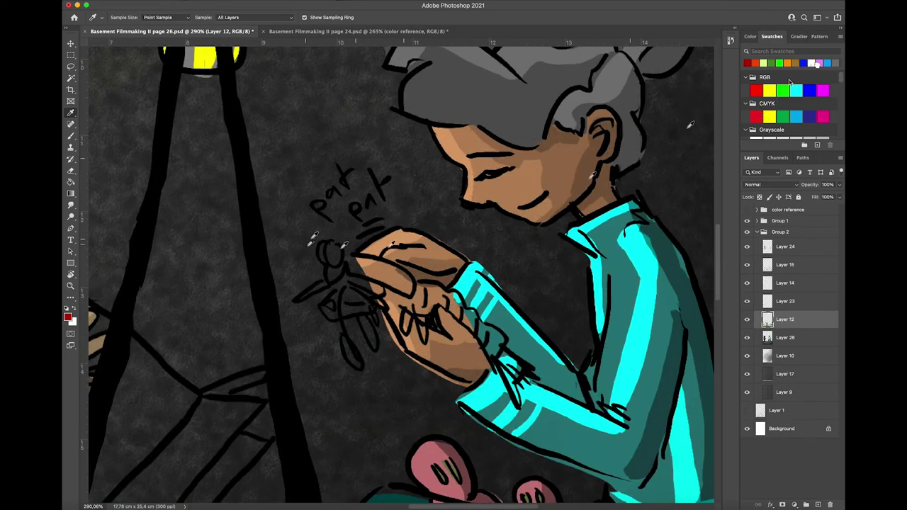
click(818, 63)
key(b)
mouse_move(330, 250)
mouse_down()
mouse_move(327, 277)
mouse_move(343, 268)
mouse_move(332, 313)
mouse_move(307, 274)
mouse_move(310, 326)
mouse_up()
click(827, 64)
key(super+z)
click(826, 63)
mouse_move(351, 260)
mouse_down()
mouse_move(404, 272)
mouse_move(353, 263)
mouse_up()
click(827, 63)
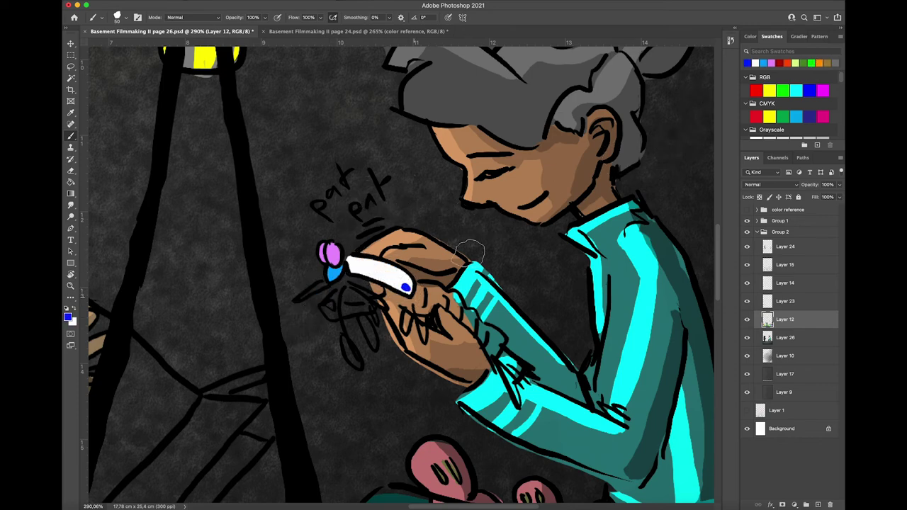
Paint a green patch and brown and orange spots on the shrimp's white back shell.
click(813, 62)
mouse_move(380, 275)
mouse_down()
mouse_move(392, 281)
mouse_move(384, 273)
mouse_up()
click(827, 64)
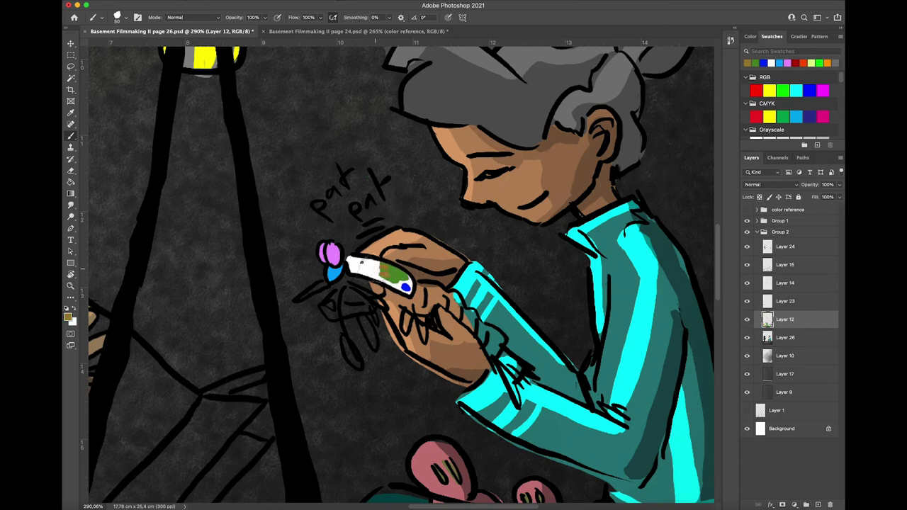
click(827, 63)
click(359, 268)
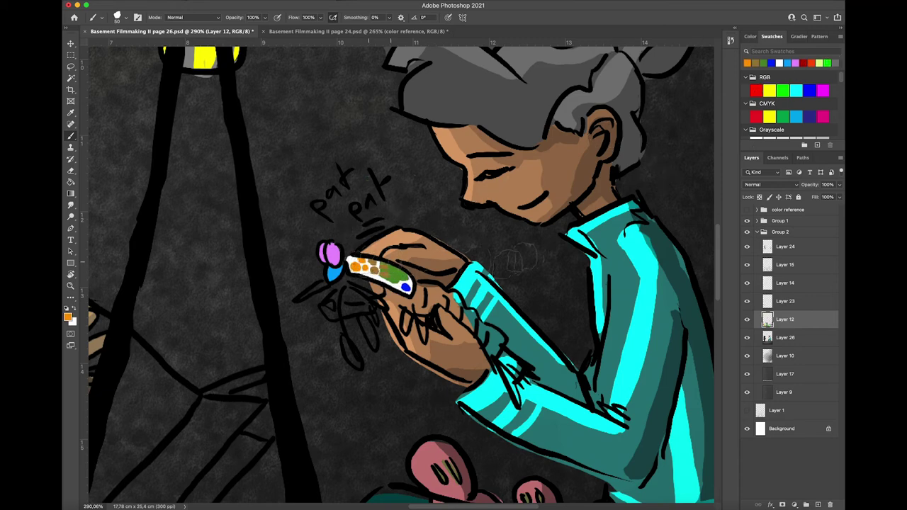
alt+click(364, 245)
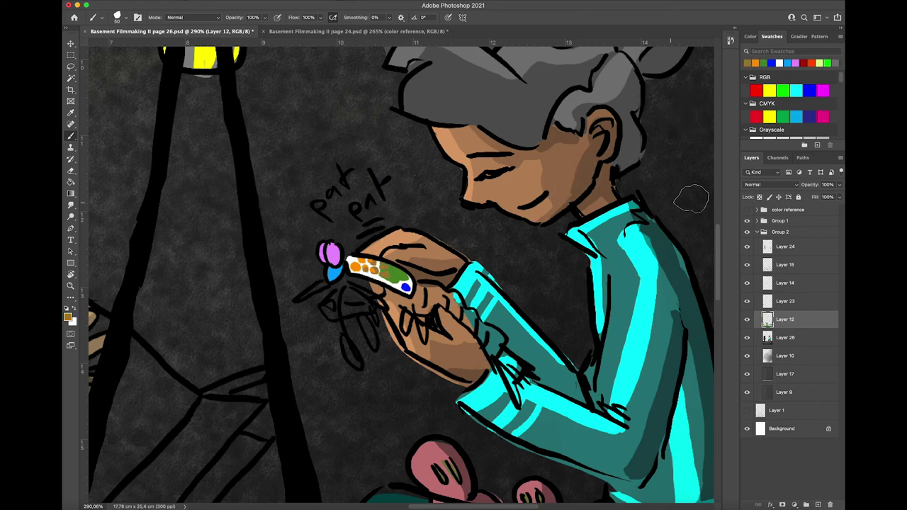
Colour the oval plate under the shrimp's head pale yellow with bright green, dark green and dark blue markings.
click(827, 63)
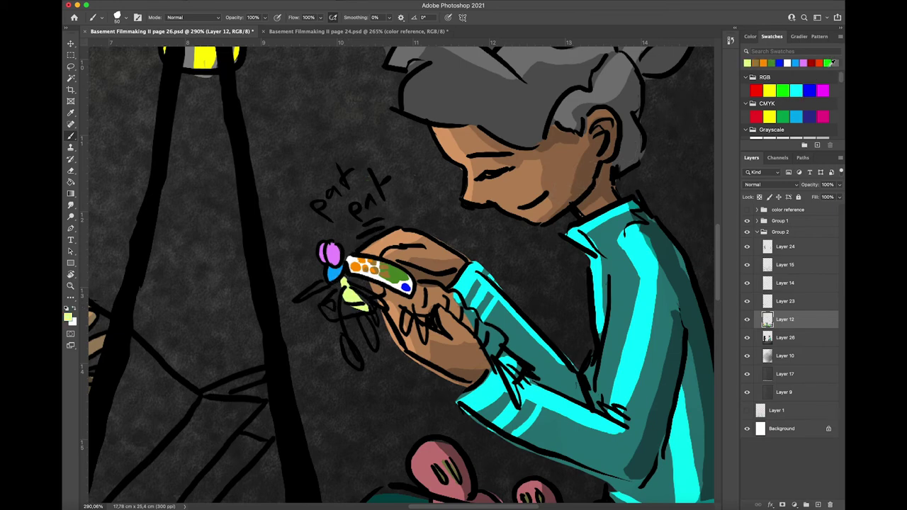
click(828, 63)
mouse_move(346, 290)
mouse_down()
mouse_move(356, 310)
mouse_move(327, 303)
mouse_move(359, 310)
mouse_up()
click(779, 63)
click(787, 63)
Add a new layer above Layer 26 and paint the shrimp's legs, underside and feelers orange-red.
click(814, 338)
click(818, 505)
click(826, 63)
drag(340, 329, 355, 363)
drag(364, 320, 374, 344)
mouse_move(353, 282)
mouse_down()
mouse_move(407, 305)
mouse_move(405, 330)
mouse_up()
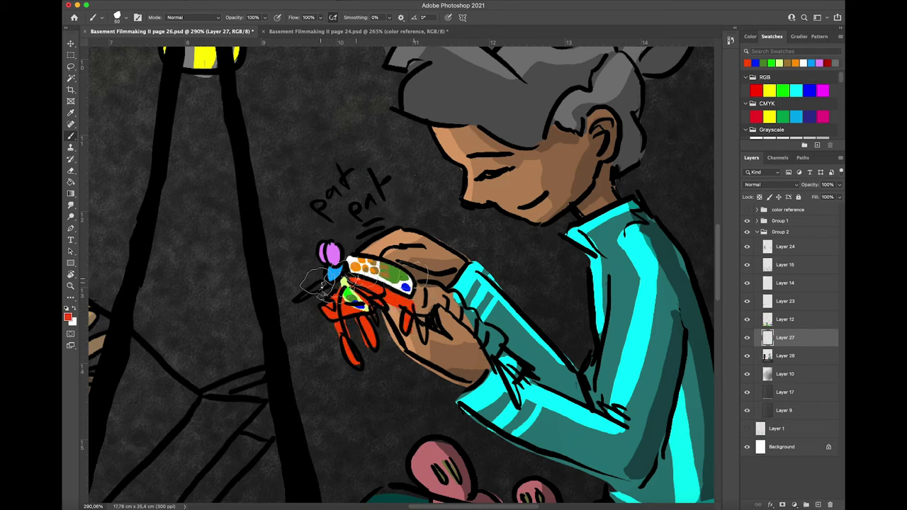
mouse_move(316, 282)
mouse_down()
mouse_move(262, 298)
mouse_move(298, 340)
mouse_move(326, 333)
mouse_move(344, 372)
mouse_up()
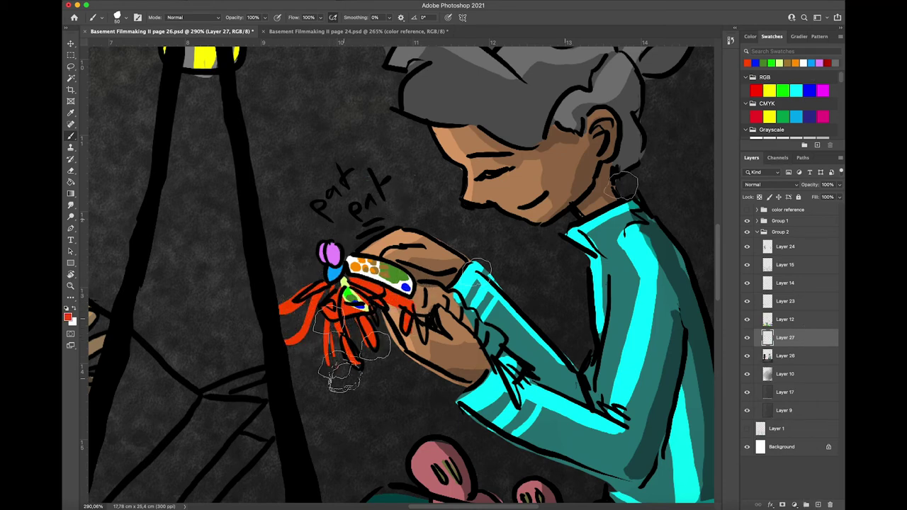
Add orange and white accents to the shrimp's thin front legs and light blue and bright green bands to its feelers.
click(795, 63)
drag(326, 326, 328, 332)
click(802, 63)
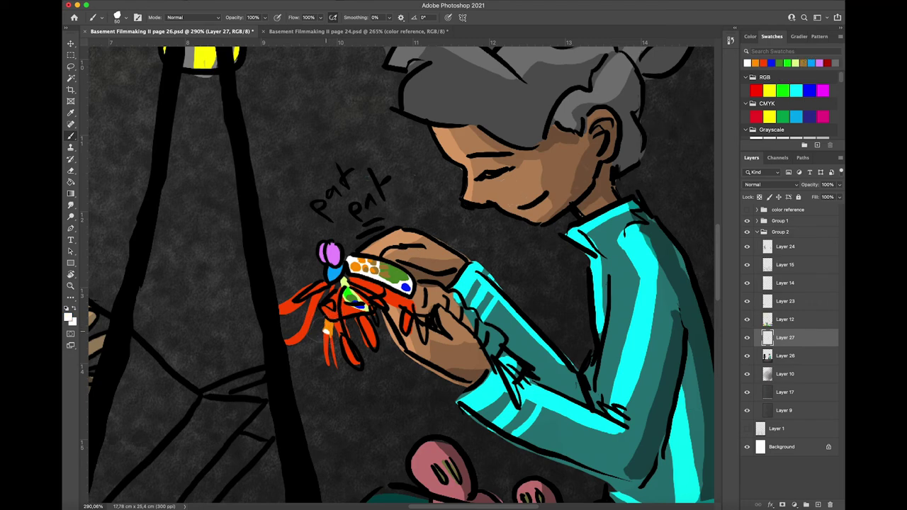
click(808, 61)
drag(315, 296, 309, 312)
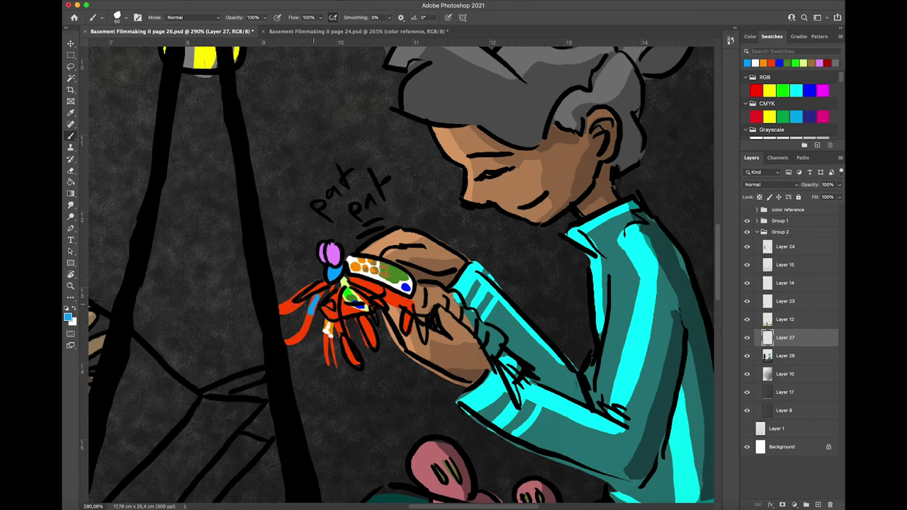
click(794, 62)
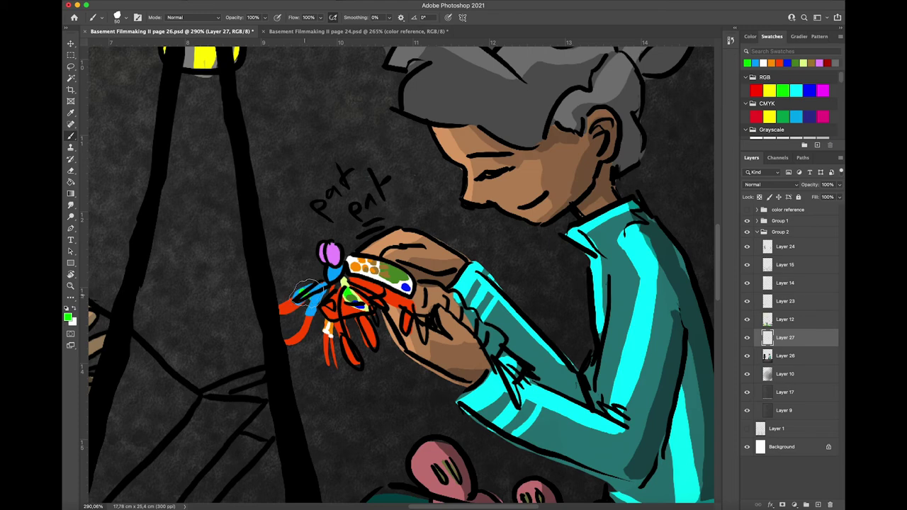
Shade the shrimp's underside, legs and feeler tips with dark red.
click(828, 62)
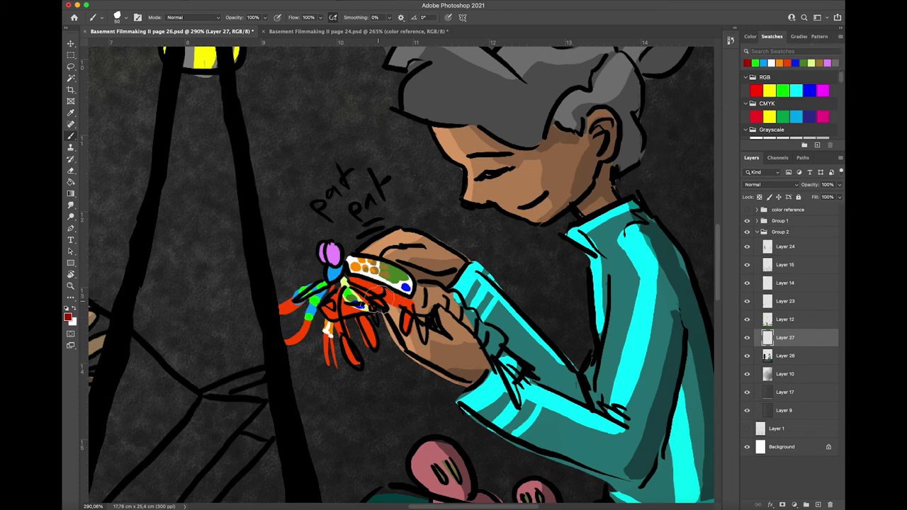
mouse_move(394, 281)
mouse_down()
mouse_move(370, 313)
mouse_move(356, 359)
mouse_move(373, 301)
mouse_move(328, 287)
mouse_up()
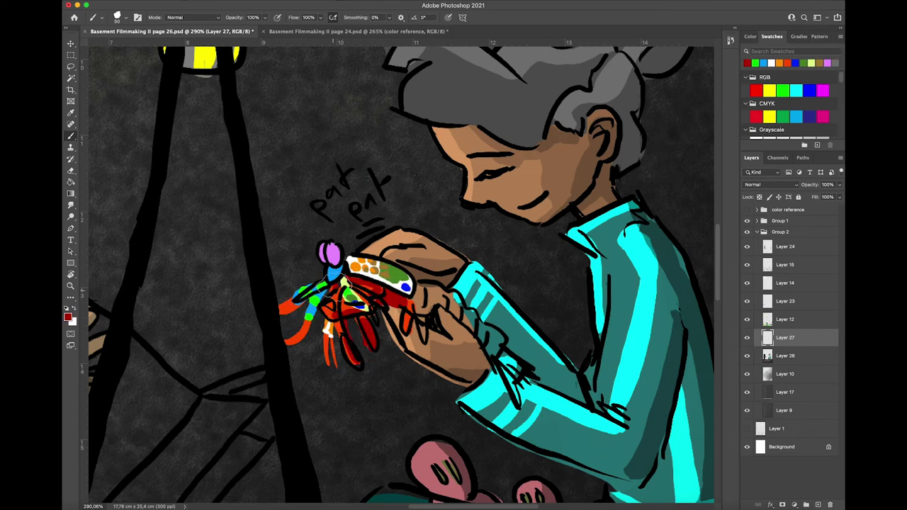
scroll(369, 321, up, 5)
mouse_move(309, 324)
mouse_down()
mouse_move(319, 390)
mouse_move(307, 398)
mouse_move(359, 366)
mouse_move(337, 370)
mouse_move(370, 316)
mouse_move(319, 397)
mouse_move(342, 384)
mouse_move(348, 366)
mouse_move(339, 359)
mouse_move(351, 332)
mouse_up()
scroll(445, 407, down, 2)
scroll(445, 406, down, 3)
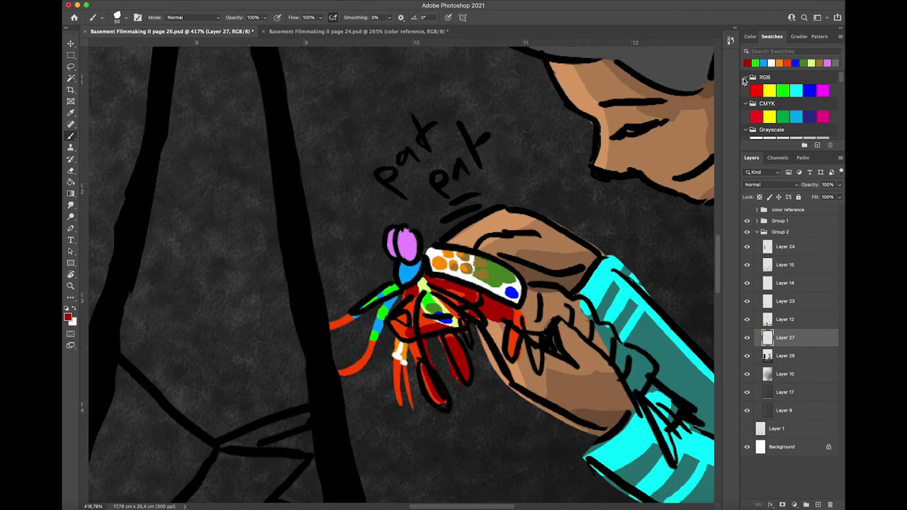
drag(339, 373, 346, 370)
drag(336, 326, 341, 323)
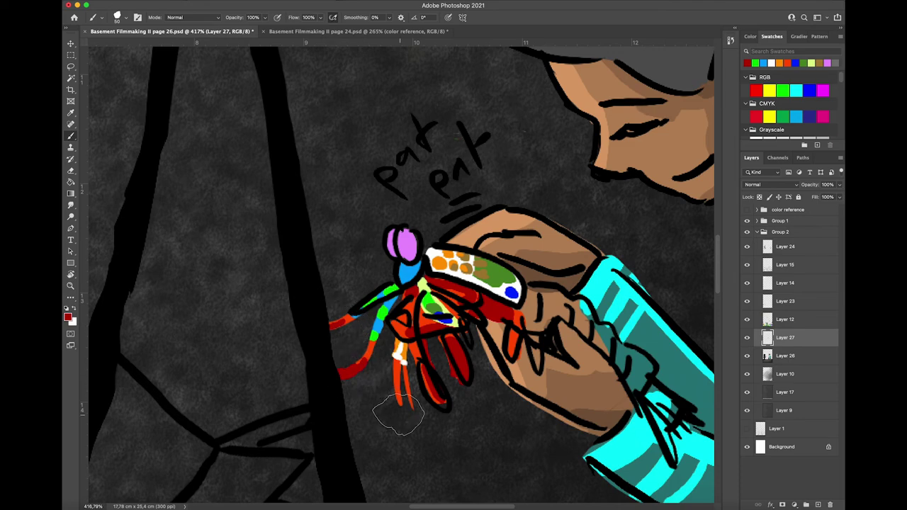
Switch to the page 24 document and sample the blue and turquoise tones of the shrimp's tail.
scroll(389, 422, right, 3)
click(283, 31)
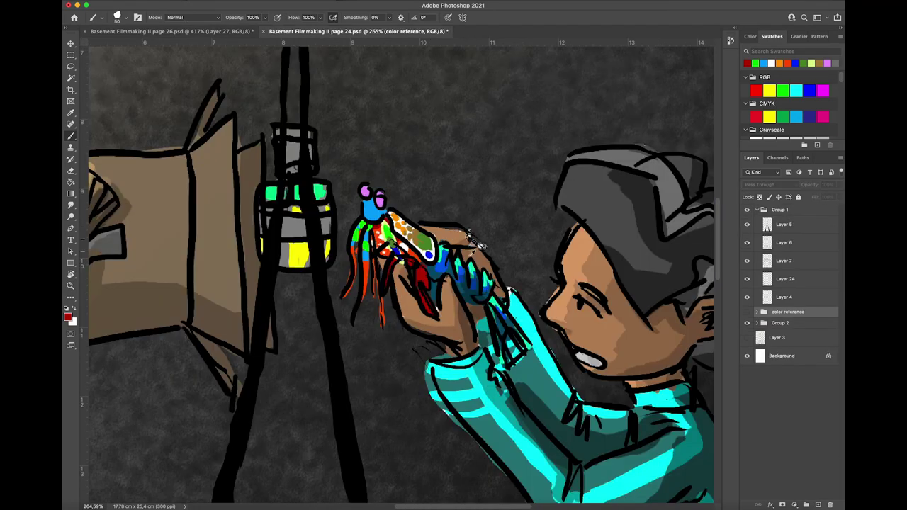
alt+click(435, 259)
Return to page 26, paint the shrimp's tail and rear legs in dark teal, blue and turquoise, and save the document.
click(234, 32)
mouse_move(422, 333)
mouse_down()
mouse_move(410, 340)
mouse_move(425, 298)
mouse_move(460, 312)
mouse_move(446, 329)
mouse_move(408, 338)
mouse_move(492, 322)
mouse_move(505, 372)
mouse_move(521, 365)
mouse_move(560, 425)
mouse_move(415, 312)
mouse_move(468, 326)
mouse_move(560, 411)
mouse_move(577, 362)
mouse_up()
mouse_move(405, 269)
mouse_down()
mouse_move(409, 297)
mouse_move(430, 294)
mouse_move(461, 308)
mouse_move(536, 367)
mouse_up()
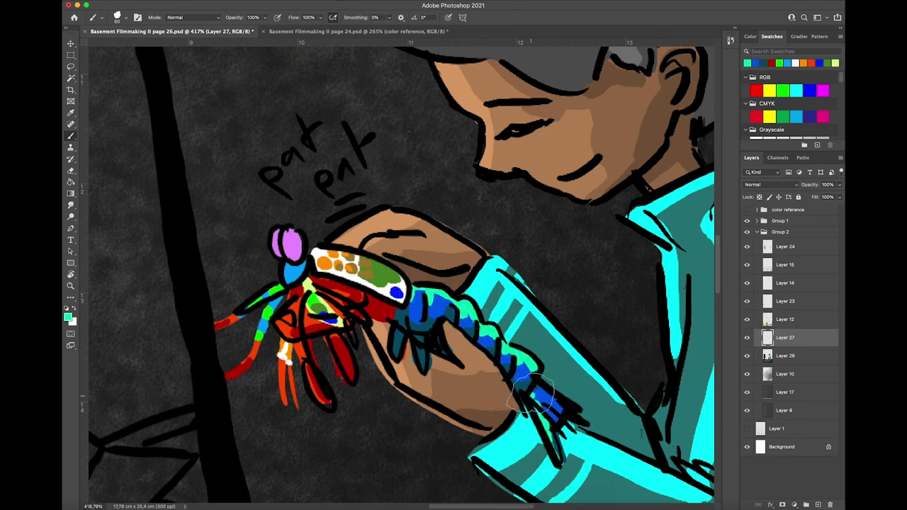
scroll(539, 365, down, 10)
key(super+s)
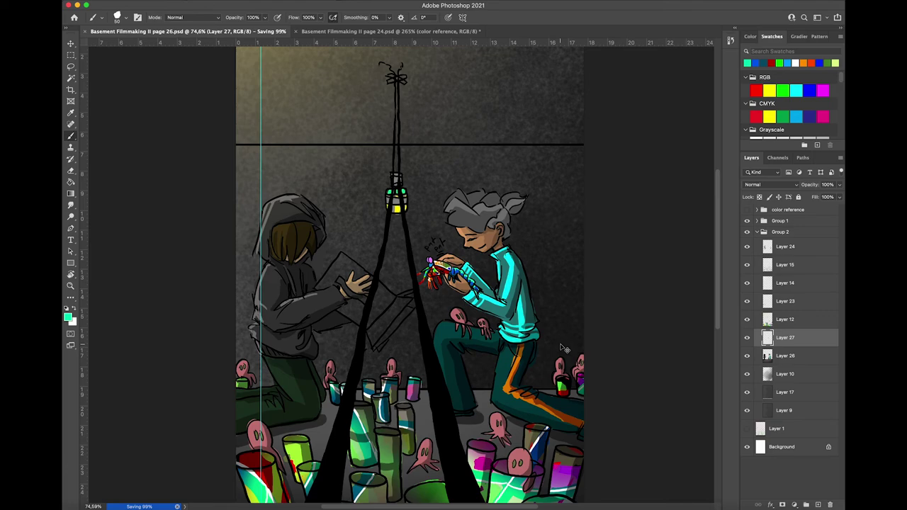
Add a new layer directly above Layer 10 and choose white as the painting colour.
click(788, 374)
click(817, 504)
click(795, 63)
Switch to a greatly enlarged Soft Round brush and dab a white glow behind the shrimp and the kneeling figure's hands.
click(126, 18)
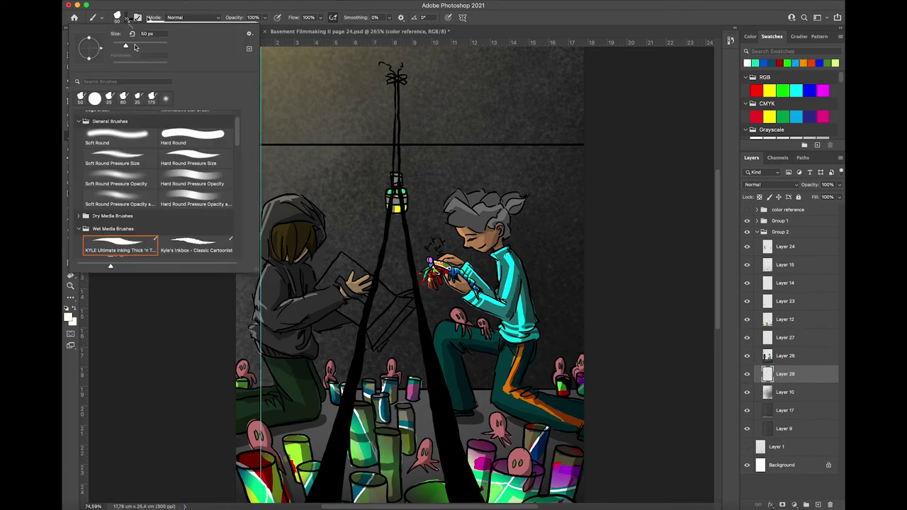
double_click(119, 136)
key(bracketright)
key(bracketright)
key(bracketright)
key(bracketright)
key(bracketright)
key(bracketright)
key(bracketright)
key(bracketright)
key(bracketright)
key(bracketright)
click(446, 262)
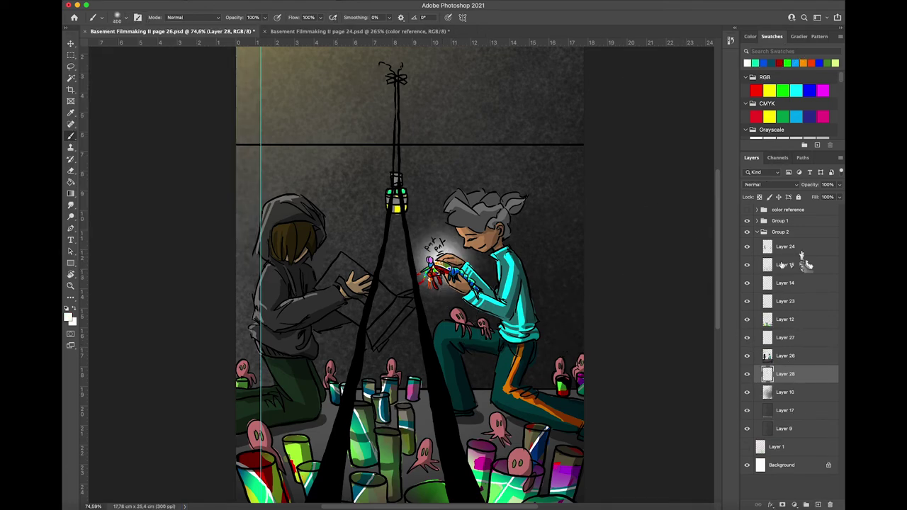
Lower the white glow layer's opacity to 16% and move the glow slightly upward behind the shrimp.
click(840, 185)
drag(840, 197, 808, 198)
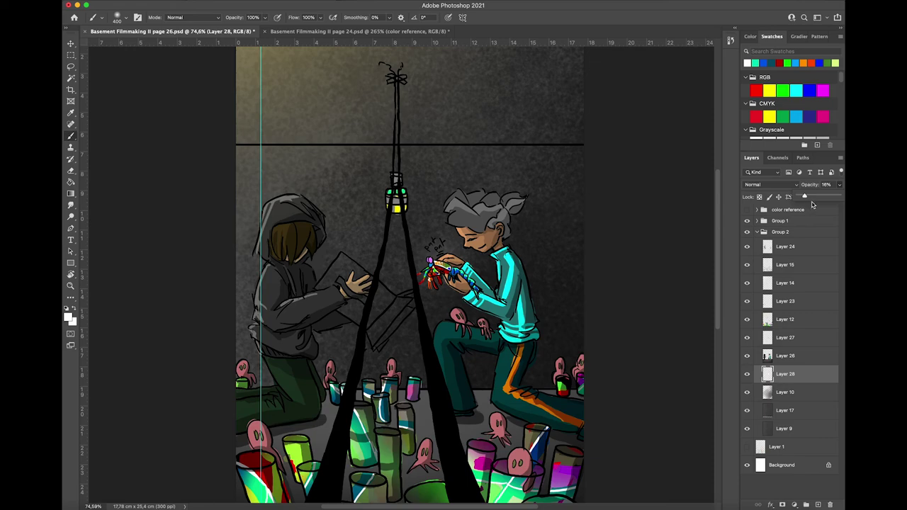
key(super+t)
drag(481, 272, 480, 263)
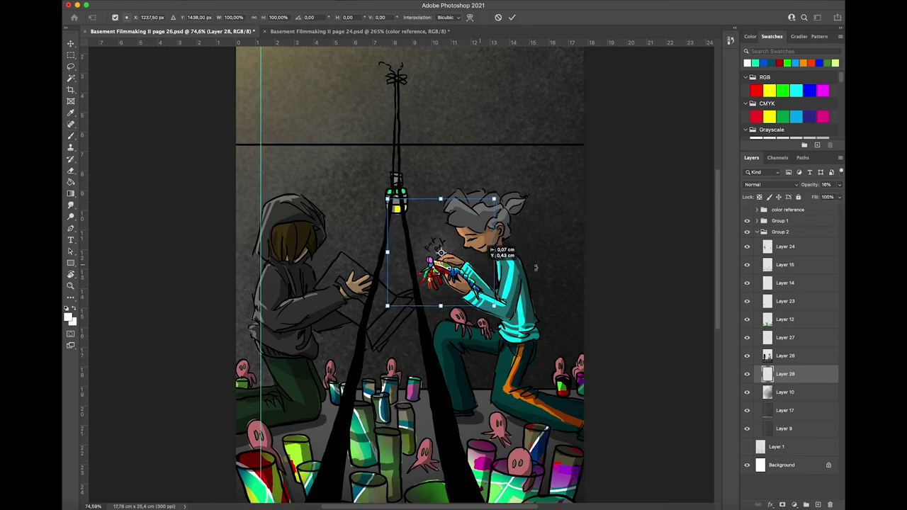
key(Return)
click(840, 185)
drag(806, 197, 806, 198)
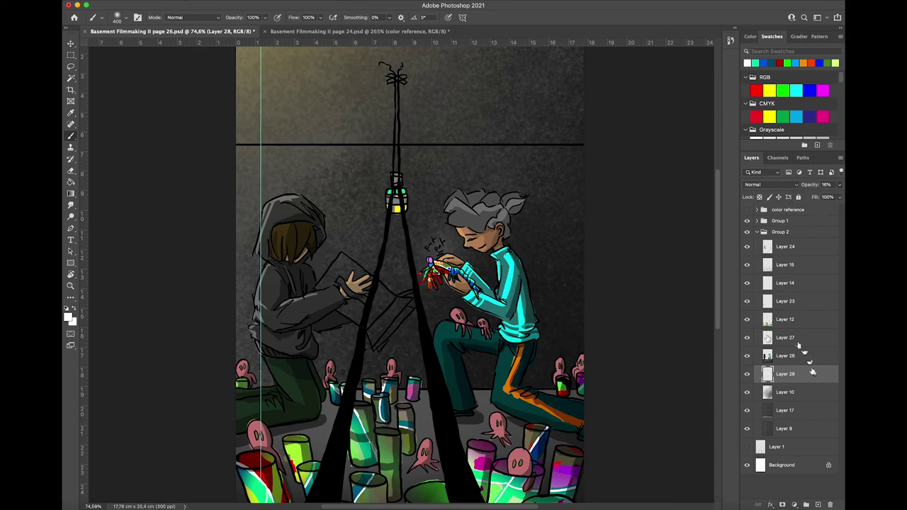
Switch to the page 24 document, sample the cardboard box's grey and brown tones, and close that document.
key(ctrl+Tab)
key(i)
click(108, 239)
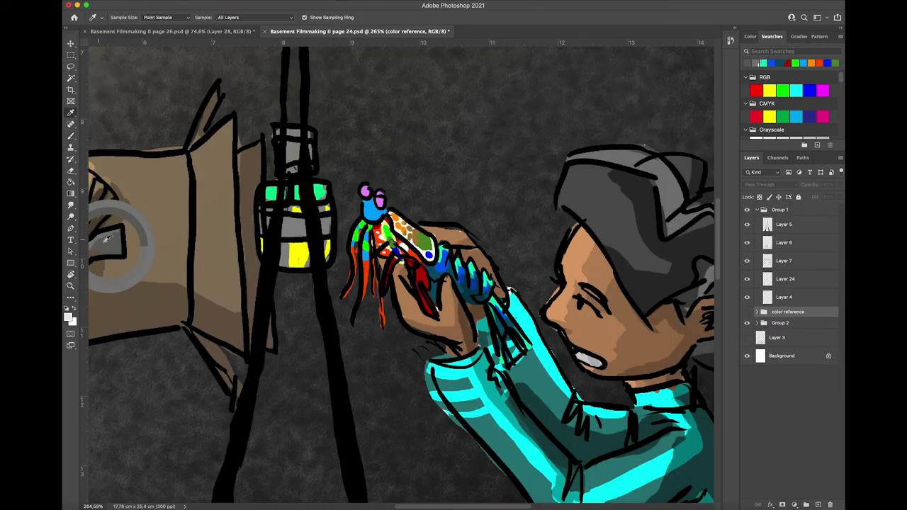
click(265, 32)
click(355, 182)
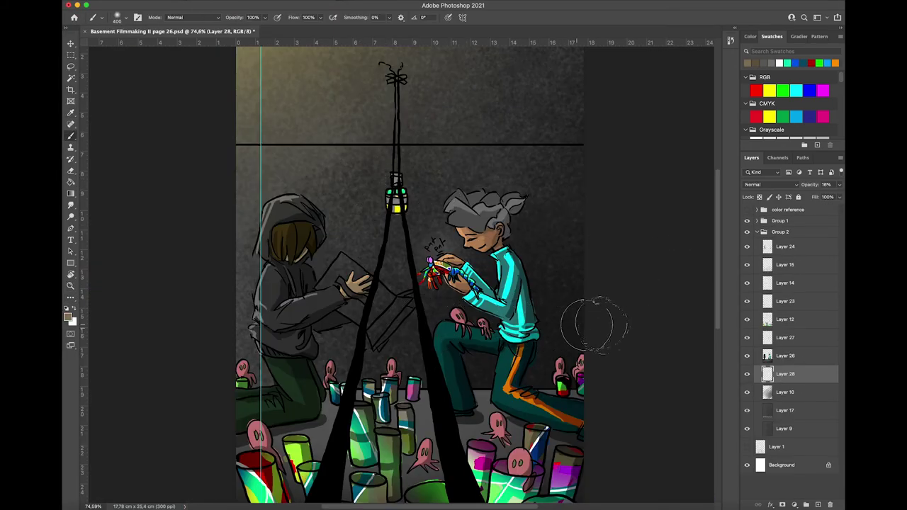
Add a new layer directly above the glow layer, Layer 28, and save the page 26 document.
scroll(595, 325, up, 5)
key(super+s)
click(818, 505)
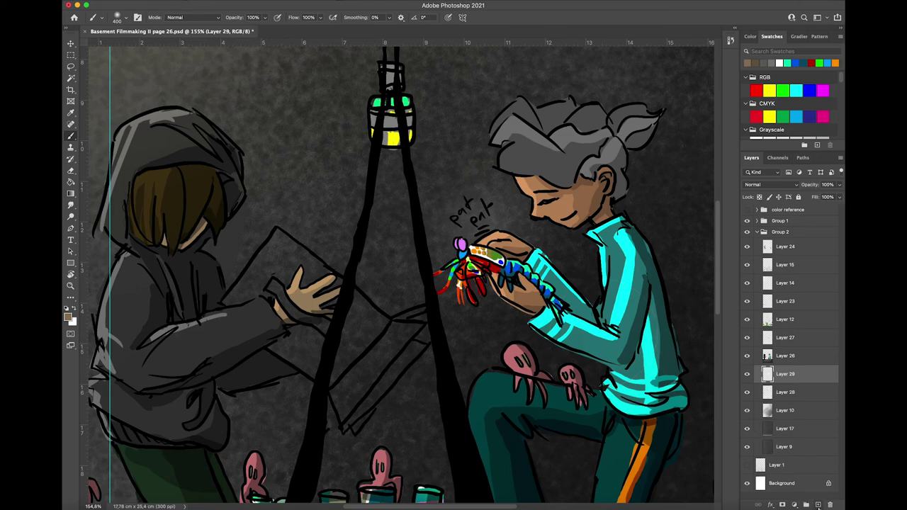
key(super+s)
Lasso the outline of the cardboard box held by the hooded figure, adding the missed parts to the selection.
key(l)
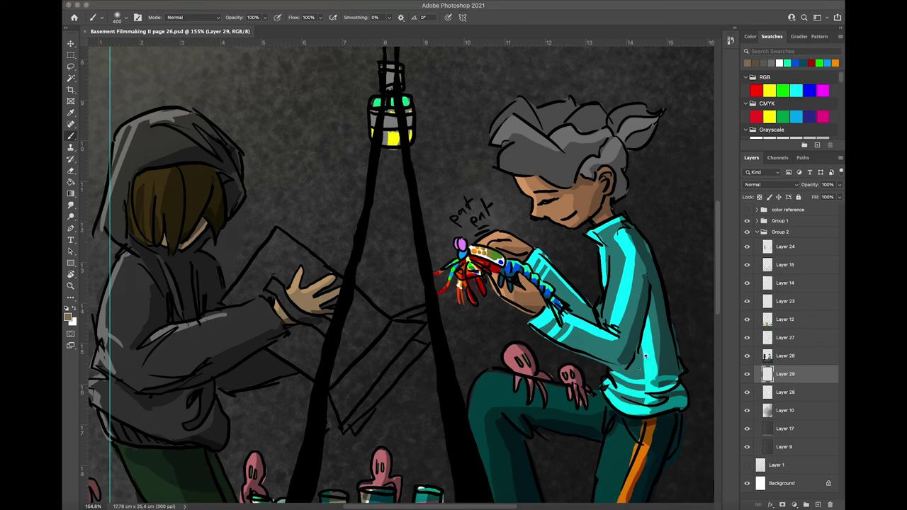
mouse_move(240, 344)
mouse_down()
mouse_move(333, 400)
mouse_move(354, 435)
mouse_move(427, 345)
mouse_move(416, 337)
mouse_move(425, 310)
mouse_move(387, 317)
mouse_move(305, 243)
mouse_move(274, 228)
mouse_move(220, 299)
mouse_move(279, 226)
mouse_up()
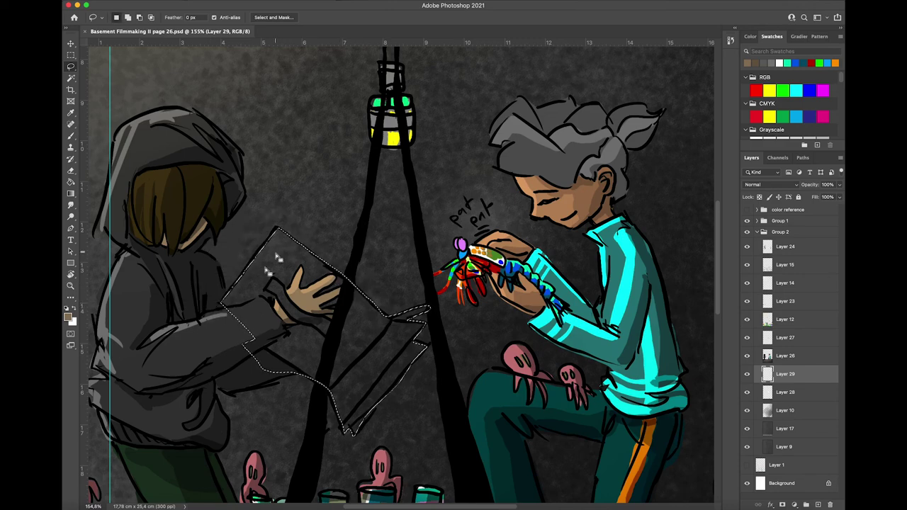
drag(224, 304, 282, 245)
super+click(352, 438)
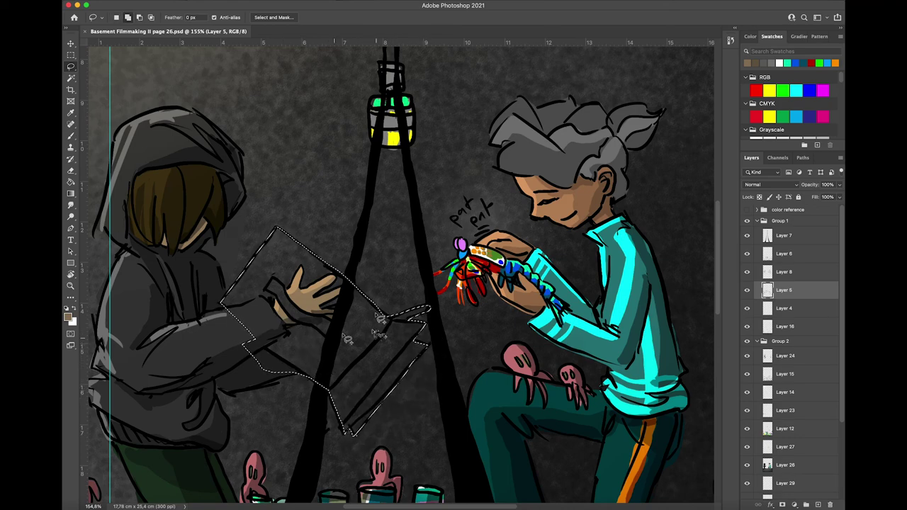
Fill the selected box area with the sampled brown on Layer 29.
key(g)
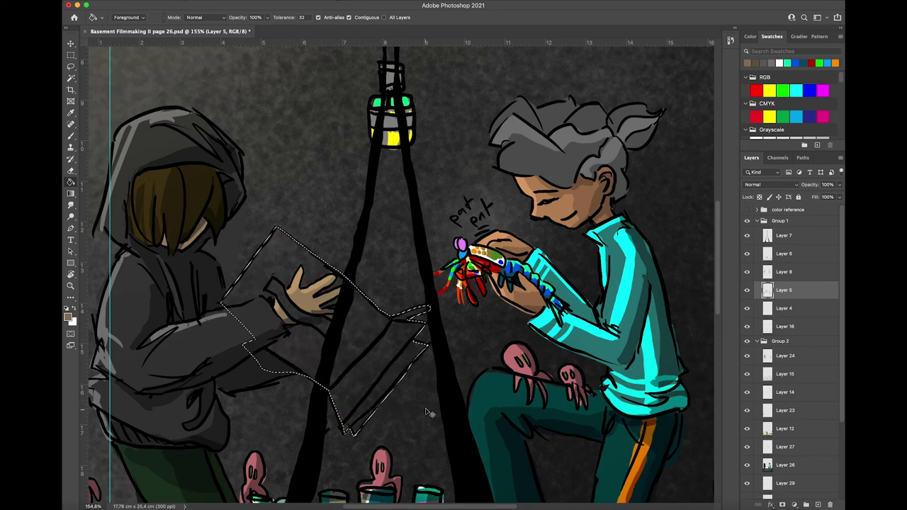
drag(841, 354, 841, 363)
click(757, 221)
click(787, 393)
click(790, 376)
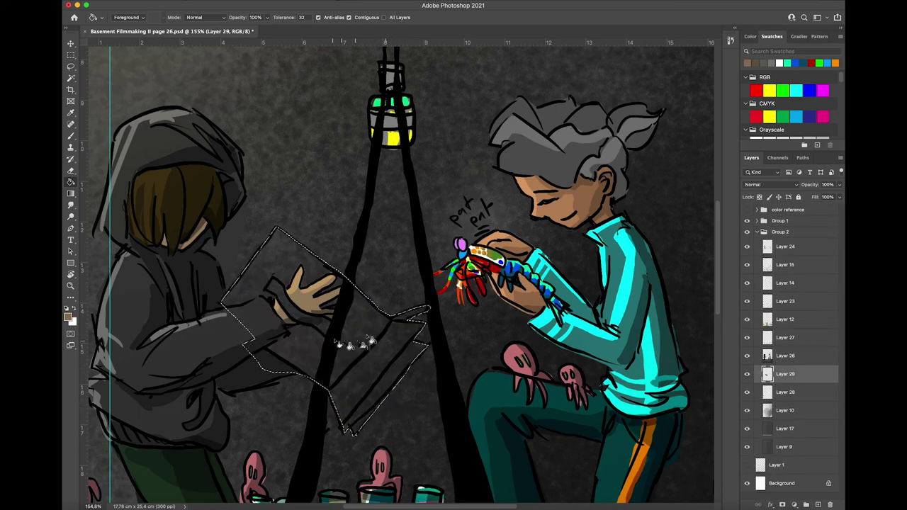
click(353, 345)
Brush darker brown shading and a grey strip onto the box, clear the selection, and save the document.
key(b)
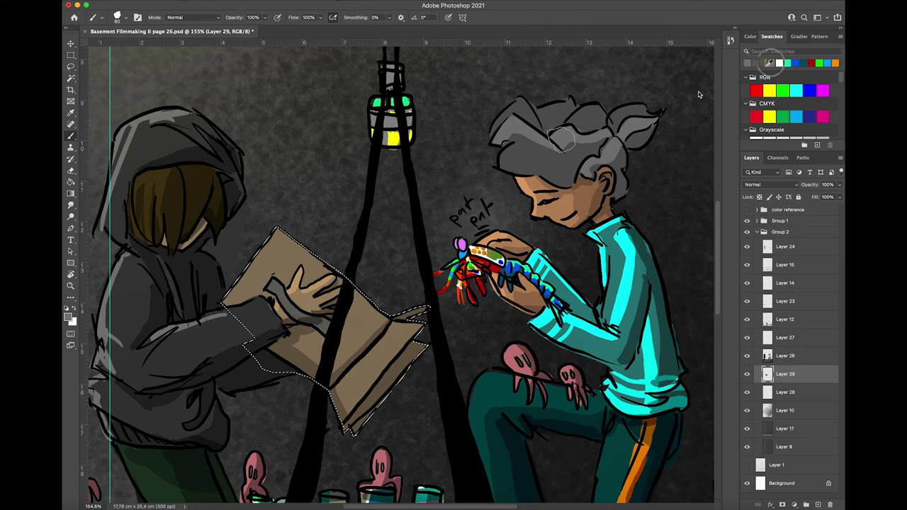
key(ctrl+0)
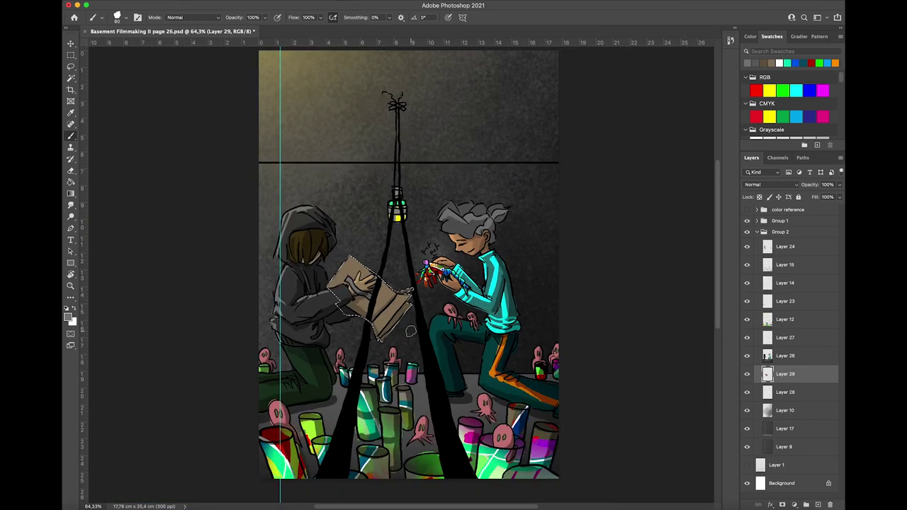
key(ctrl+d)
key(l)
key(super+s)
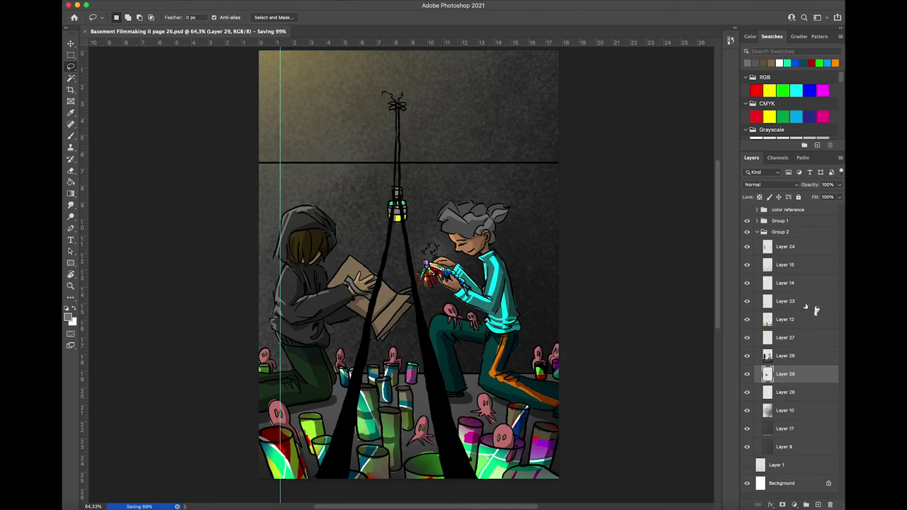
Find the 40% opacity shadow layer, Layer 24, paint black shading over the kneeling figure's grey hair on it, and save.
click(747, 265)
click(747, 265)
click(747, 283)
click(746, 284)
click(747, 248)
click(752, 250)
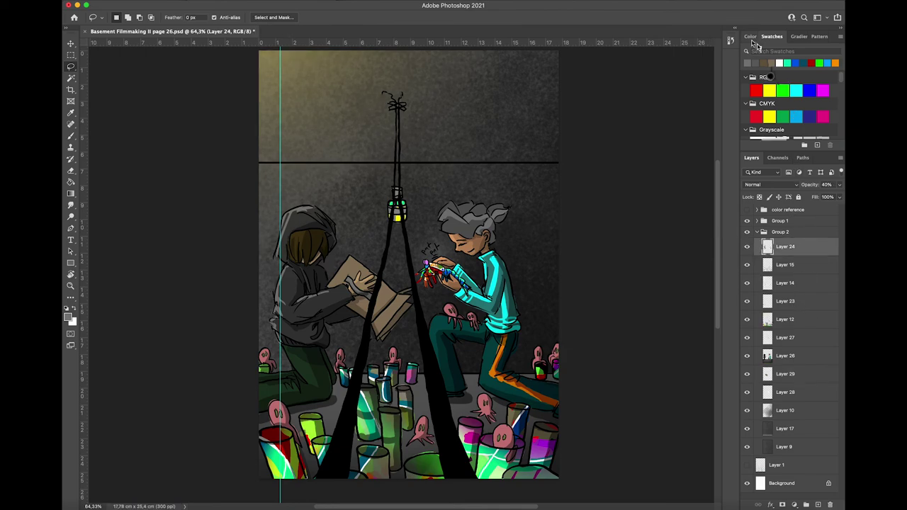
click(751, 36)
key(b)
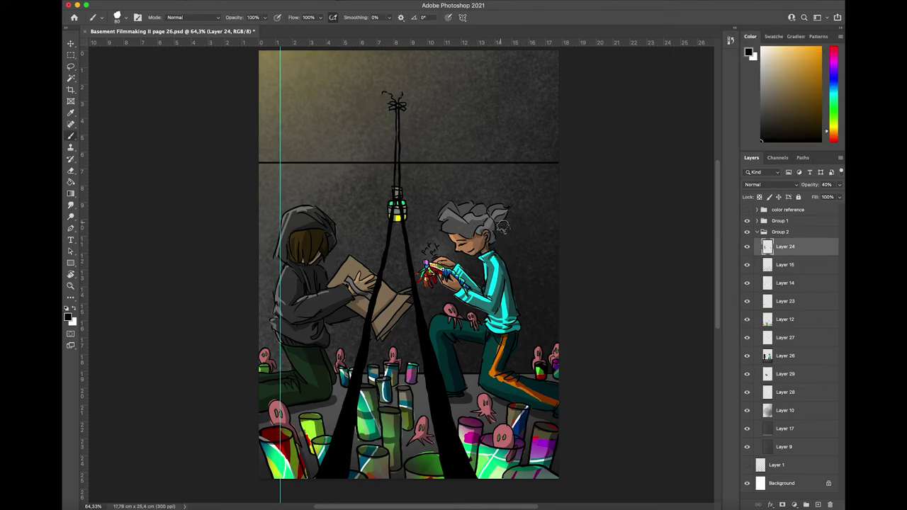
mouse_move(493, 222)
mouse_down()
mouse_move(445, 229)
mouse_move(470, 241)
mouse_move(464, 231)
mouse_move(483, 222)
mouse_move(478, 209)
mouse_move(484, 226)
mouse_move(523, 259)
mouse_move(480, 221)
mouse_move(452, 225)
mouse_move(506, 206)
mouse_move(447, 228)
mouse_move(463, 220)
mouse_move(460, 207)
mouse_move(517, 216)
mouse_move(469, 213)
mouse_up()
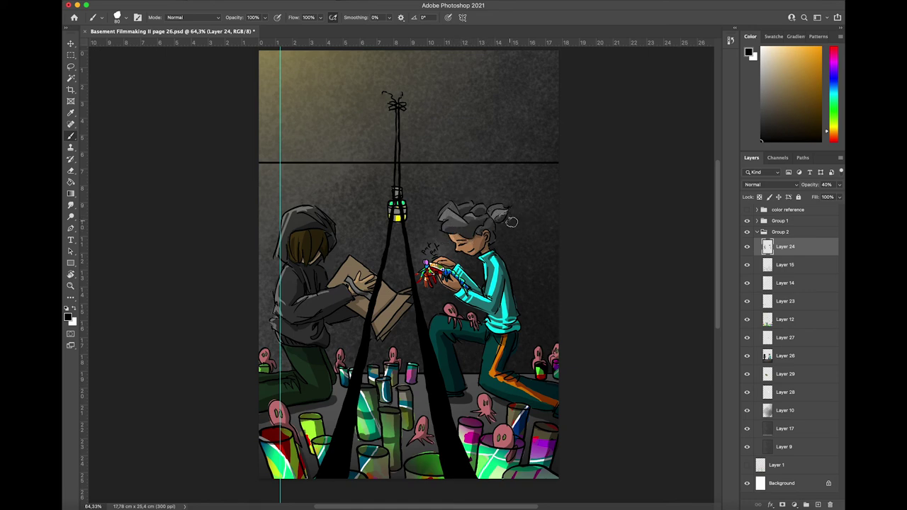
key(ctrl+s)
Paint black shading over the sleeve and torso of the kneeling figure's turquoise jacket, and save the document.
mouse_move(454, 292)
mouse_down()
mouse_move(491, 307)
mouse_move(466, 307)
mouse_move(493, 303)
mouse_move(504, 266)
mouse_move(484, 252)
mouse_up()
key(ctrl+s)
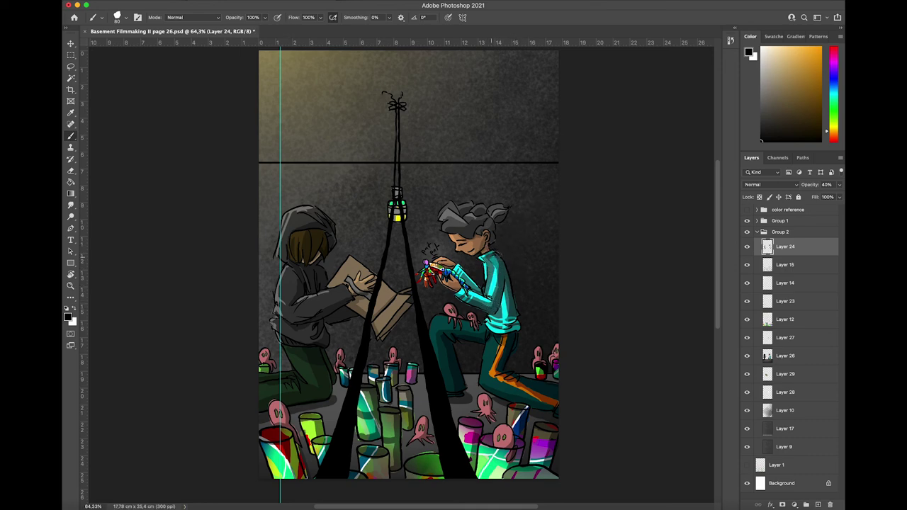
key(ctrl+s)
mouse_move(495, 312)
mouse_down()
mouse_move(508, 284)
mouse_move(495, 314)
mouse_move(506, 293)
mouse_up()
key(super+s)
key(super+s)
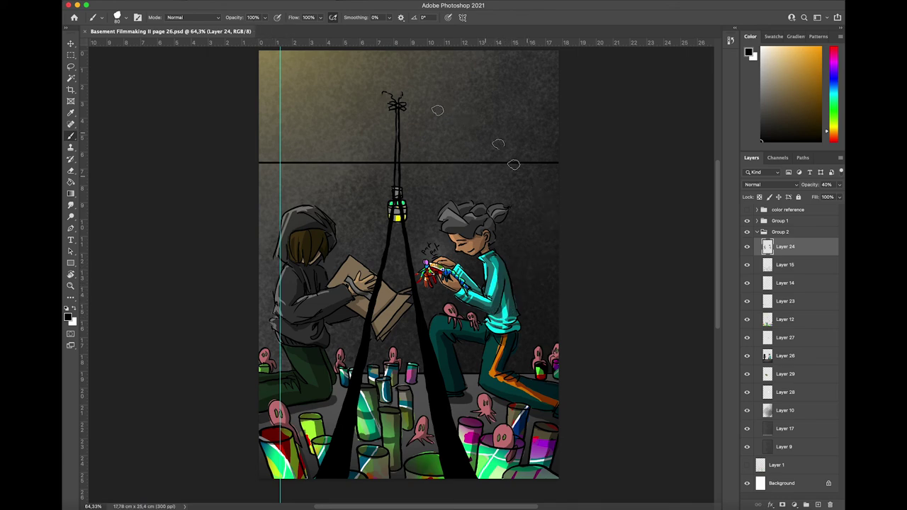